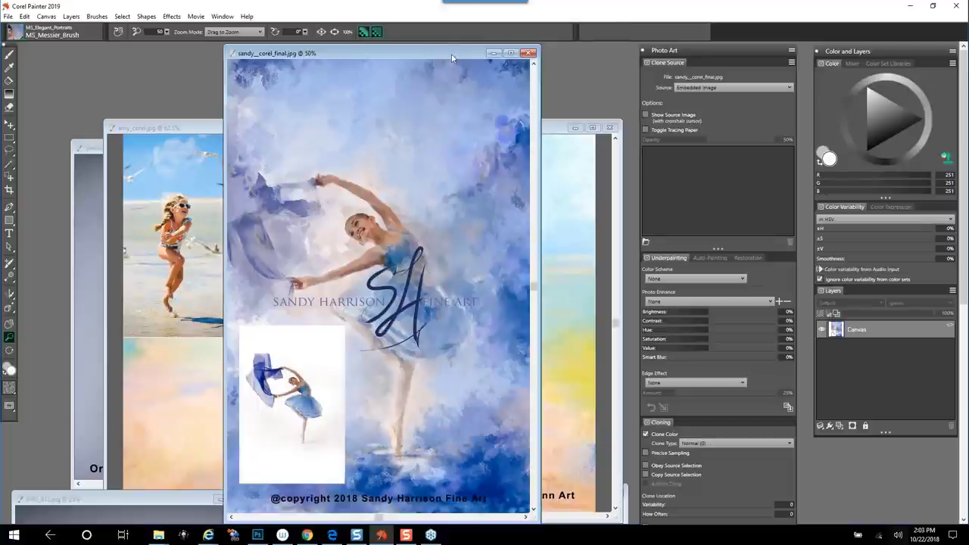
- Reposition and widen the ballet dancer painting's window so the whole width of the image shows with a margin on both sides
{"action": "left_click_drag", "start_coordinate": [455, 50], "coordinate": [463, 58]}
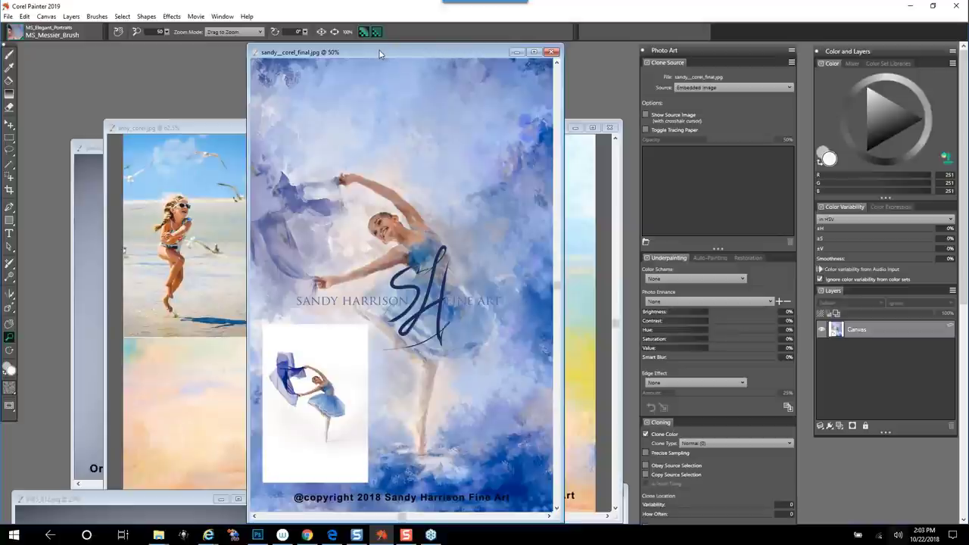
{"action": "left_click_drag", "start_coordinate": [380, 54], "coordinate": [322, 54]}
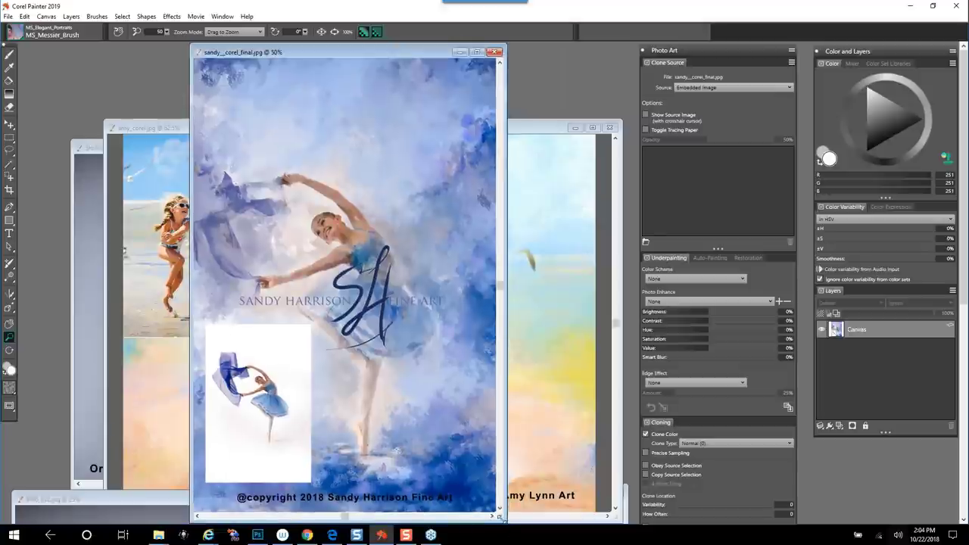
{"action": "left_click_drag", "start_coordinate": [498, 517], "coordinate": [614, 520]}
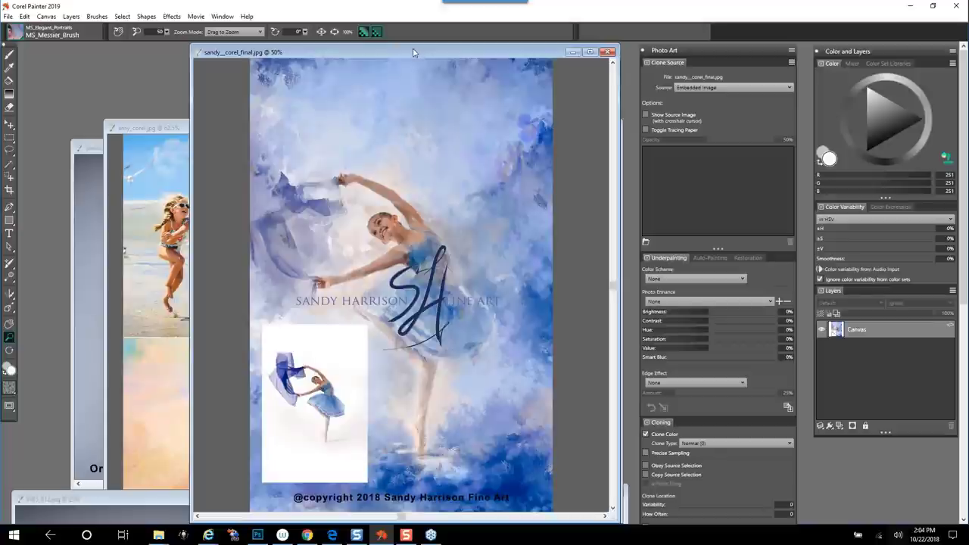
{"action": "left_click_drag", "start_coordinate": [414, 52], "coordinate": [412, 52]}
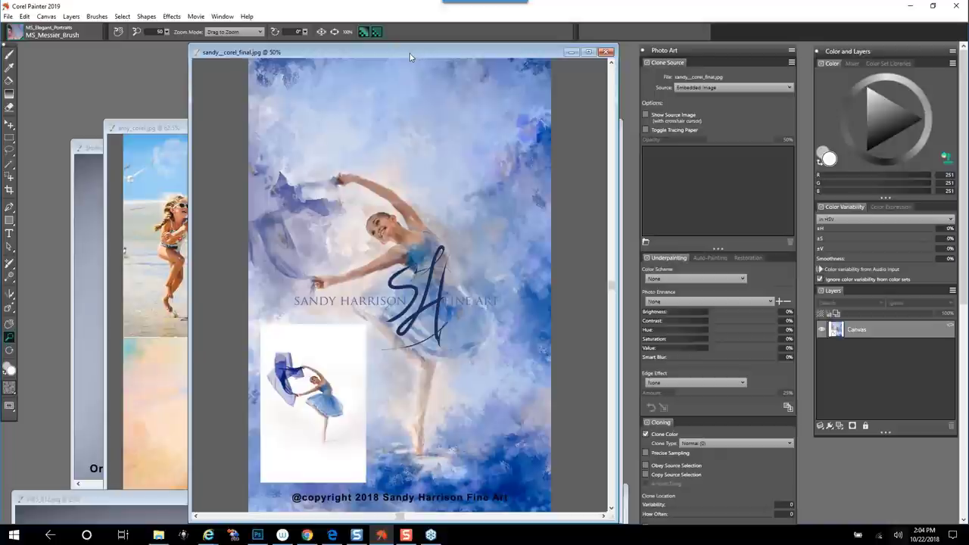
{"action": "left_click_drag", "start_coordinate": [410, 57], "coordinate": [341, 58]}
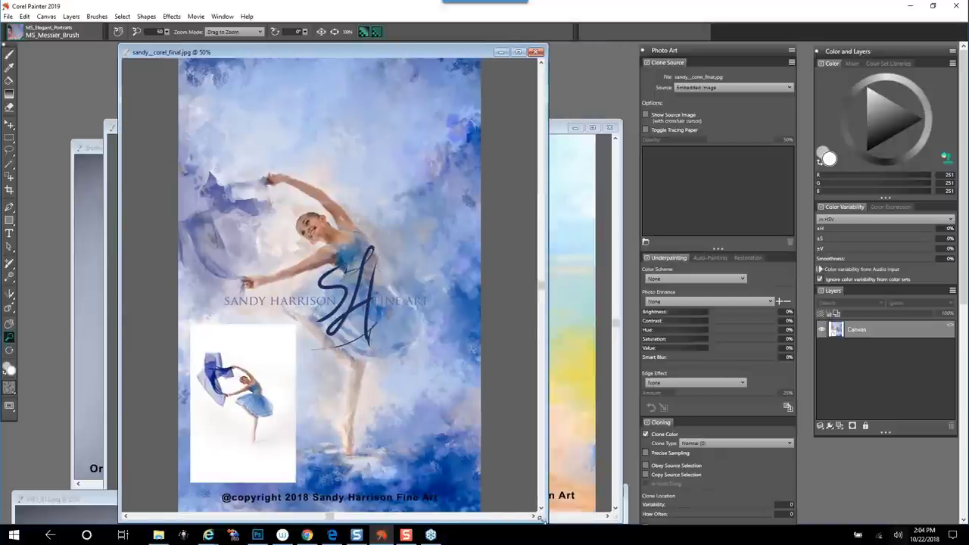
{"action": "left_click_drag", "start_coordinate": [540, 516], "coordinate": [679, 521]}
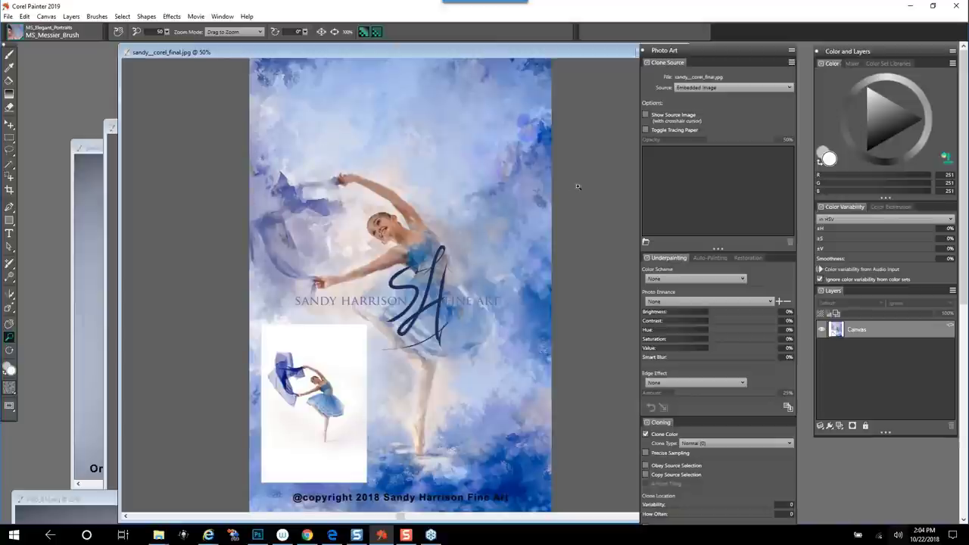
- Shift the ballet dancer painting's window aside and close the document without saving the changes
{"action": "left_click_drag", "start_coordinate": [546, 59], "coordinate": [441, 61]}
{"action": "left_click", "coordinate": [571, 52]}
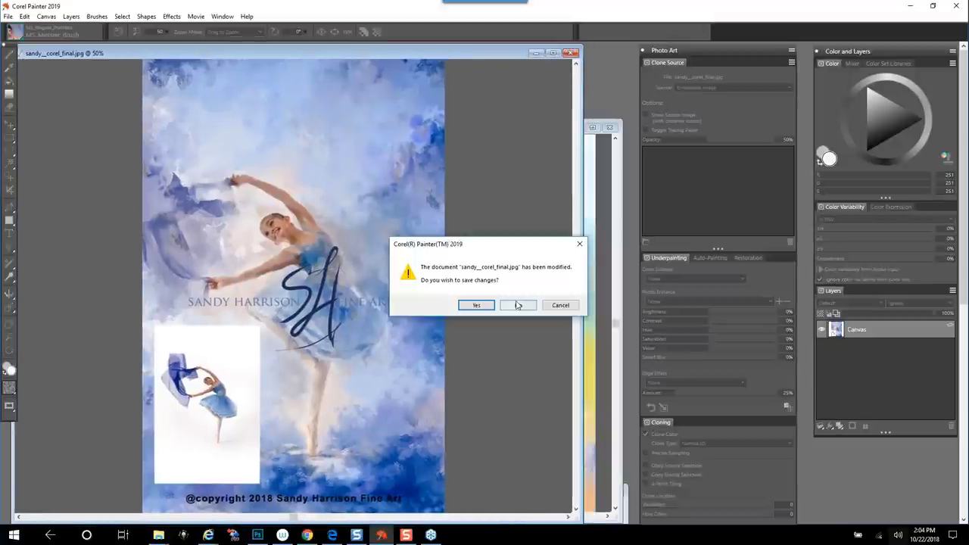
{"action": "left_click", "coordinate": [517, 304]}
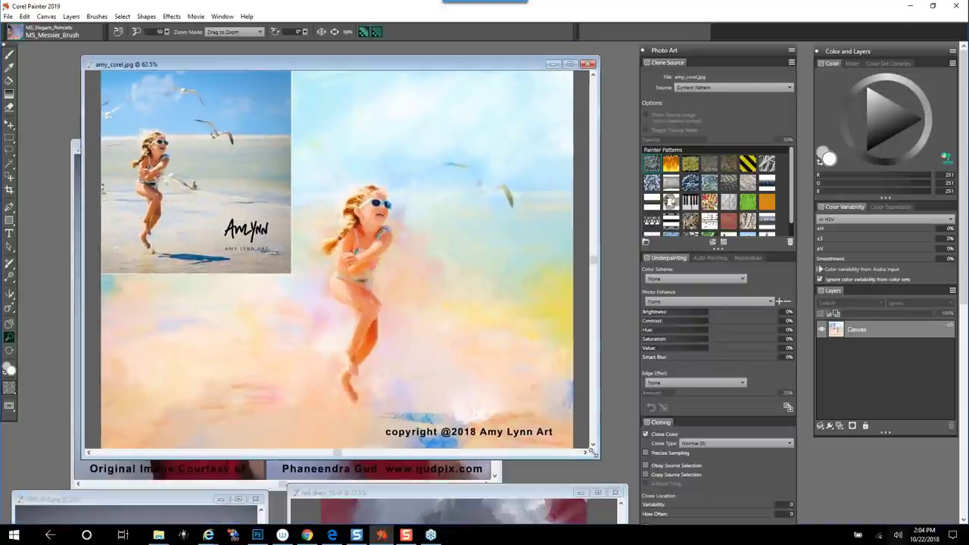
- Enlarge the window of the beach girl painting to show the whole image, and close that document
{"action": "left_click_drag", "start_coordinate": [593, 451], "coordinate": [641, 496]}
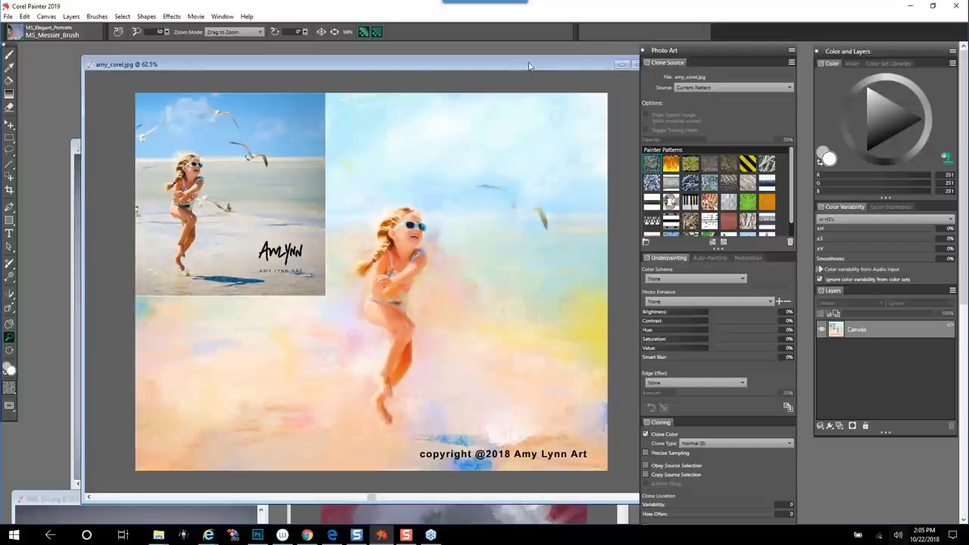
{"action": "mouse_move", "coordinate": [526, 68]}
{"action": "left_mouse_down"}
{"action": "mouse_move", "coordinate": [504, 67]}
{"action": "mouse_move", "coordinate": [544, 64]}
{"action": "mouse_move", "coordinate": [527, 62]}
{"action": "left_mouse_up"}
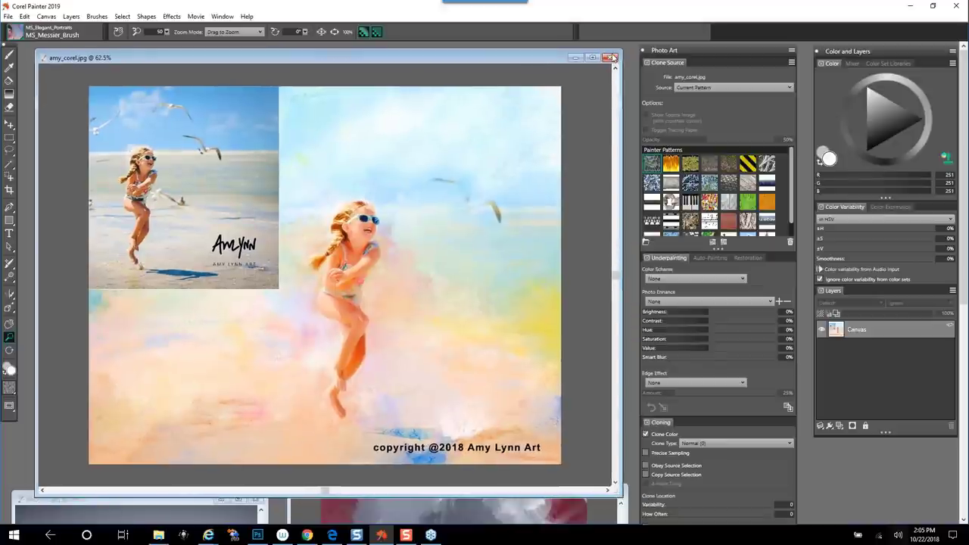
{"action": "left_click", "coordinate": [613, 57]}
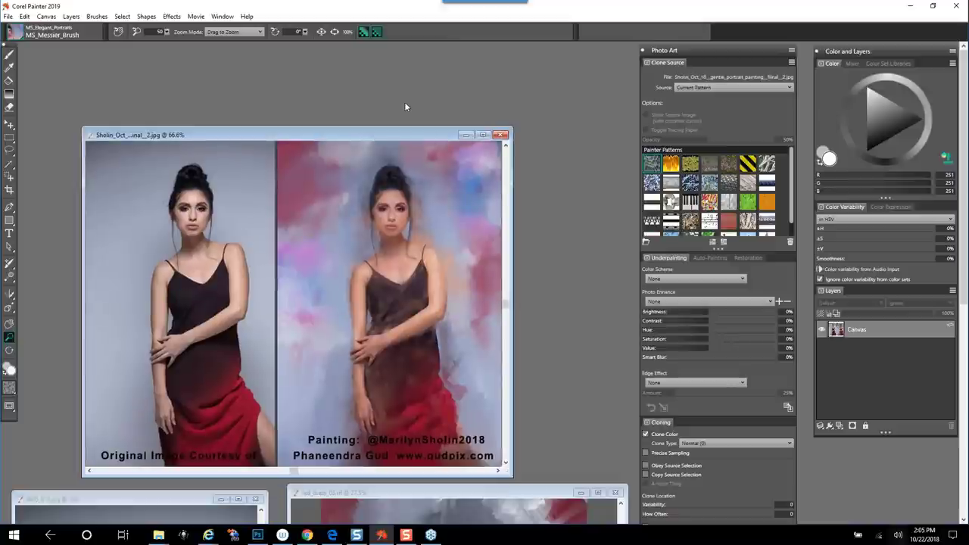
- Move the photo-and-painting portrait comparison window higher and enlarge it to show the whole image with a margin
{"action": "left_click_drag", "start_coordinate": [404, 134], "coordinate": [447, 72]}
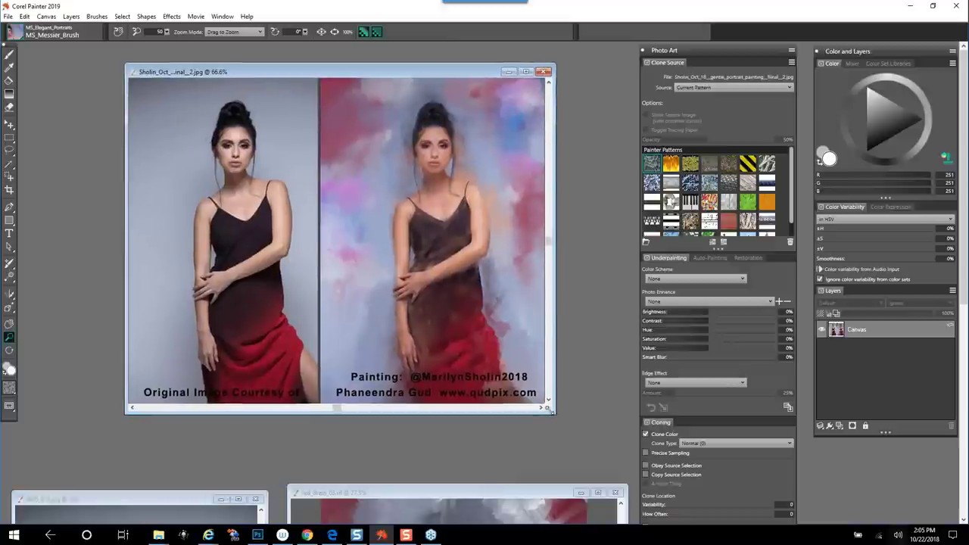
{"action": "left_click_drag", "start_coordinate": [555, 414], "coordinate": [594, 458]}
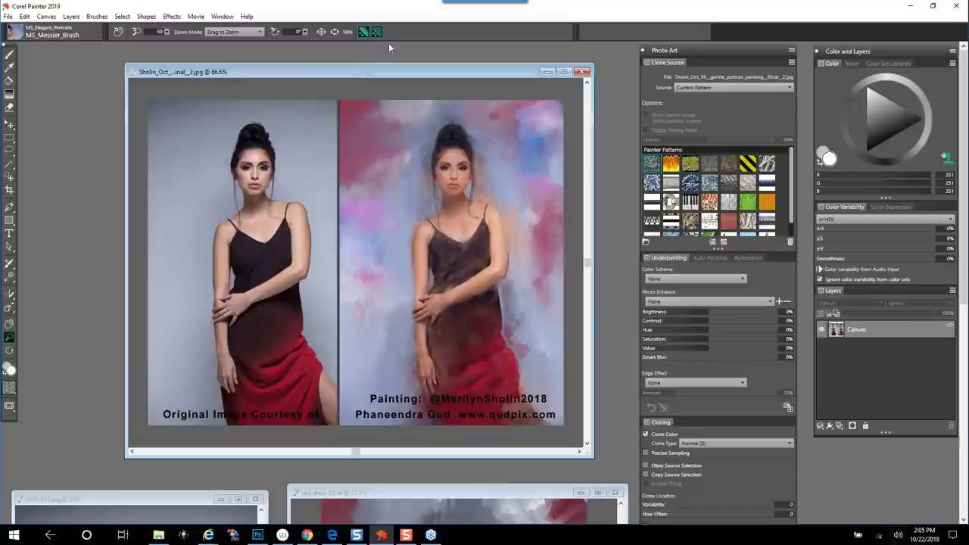
{"action": "left_click_drag", "start_coordinate": [364, 65], "coordinate": [359, 55]}
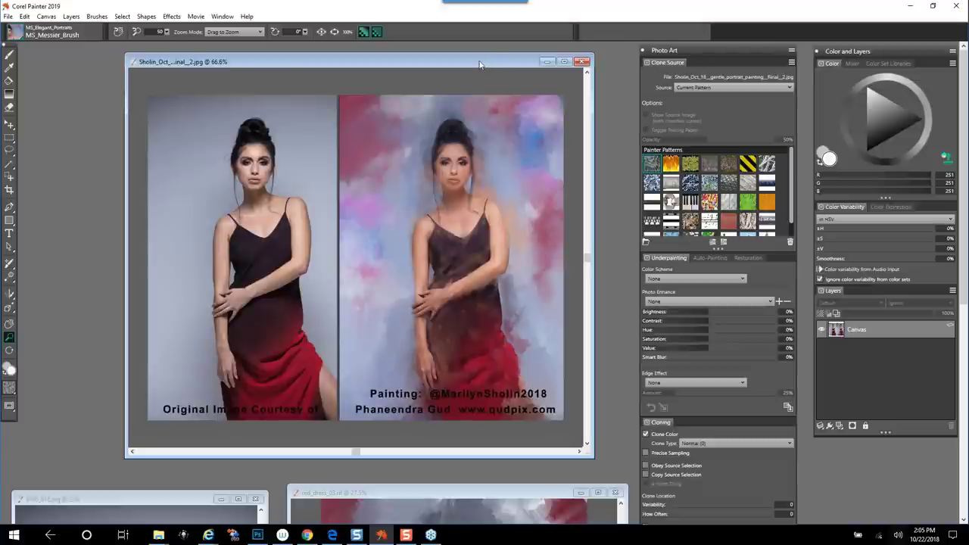
{"action": "left_click_drag", "start_coordinate": [479, 65], "coordinate": [477, 64]}
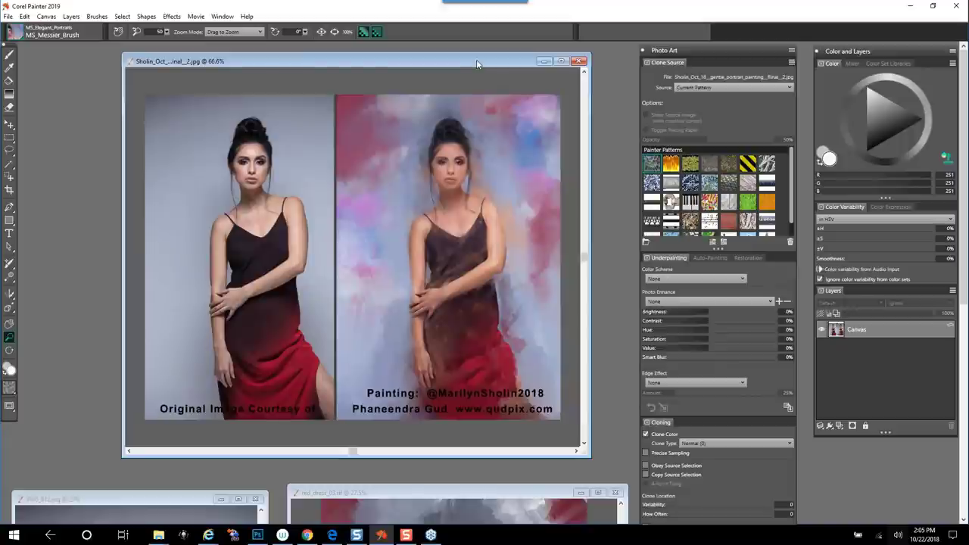
{"action": "left_click_drag", "start_coordinate": [477, 64], "coordinate": [471, 61]}
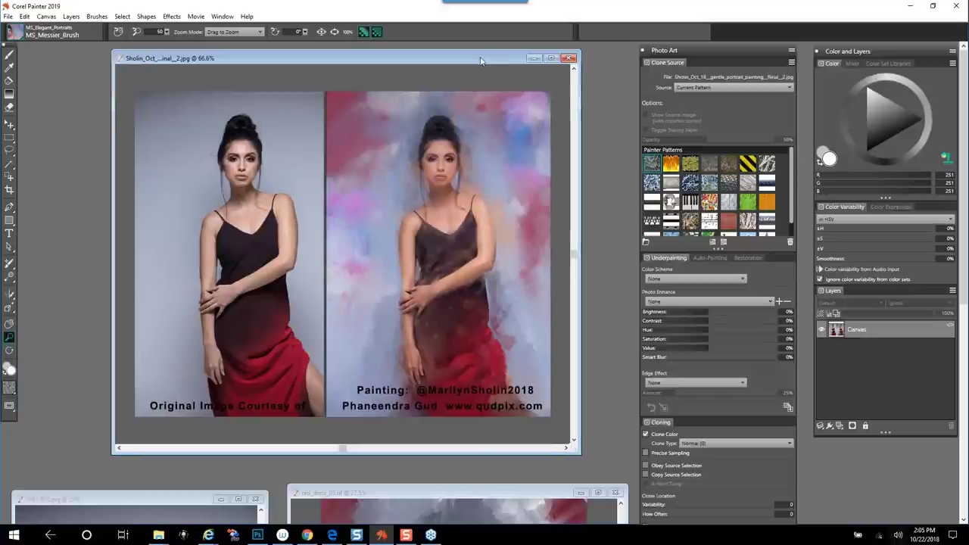
{"action": "left_click_drag", "start_coordinate": [486, 61], "coordinate": [479, 61]}
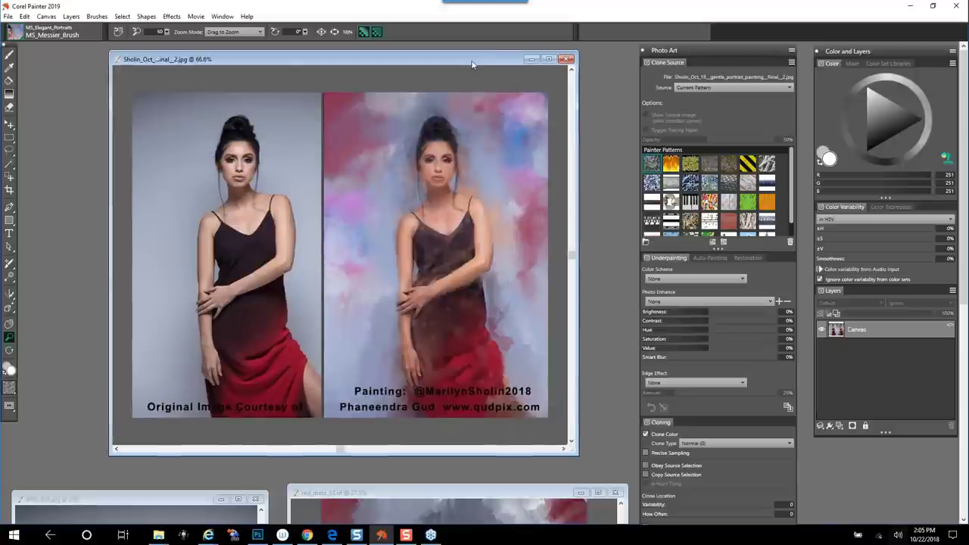
{"action": "left_click_drag", "start_coordinate": [471, 64], "coordinate": [465, 64]}
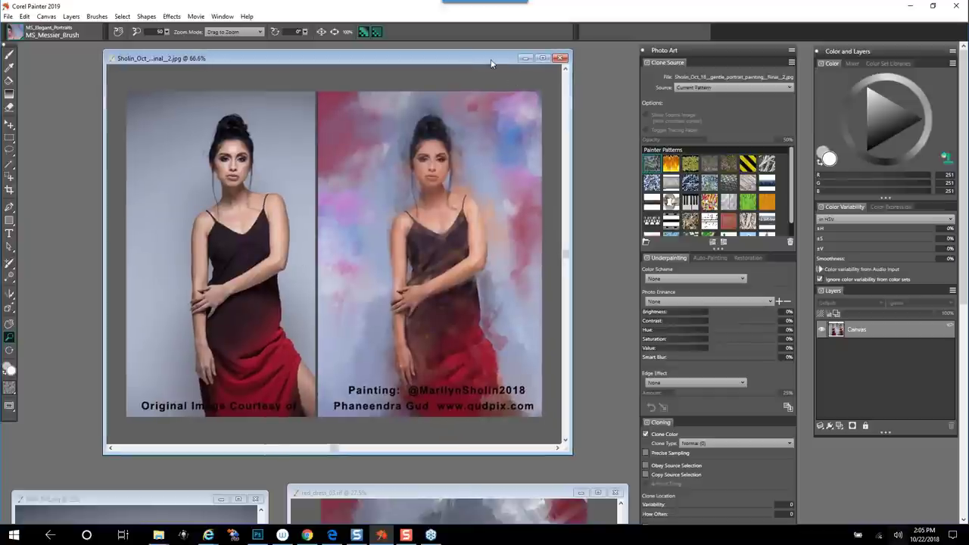
{"action": "left_click_drag", "start_coordinate": [494, 62], "coordinate": [500, 63]}
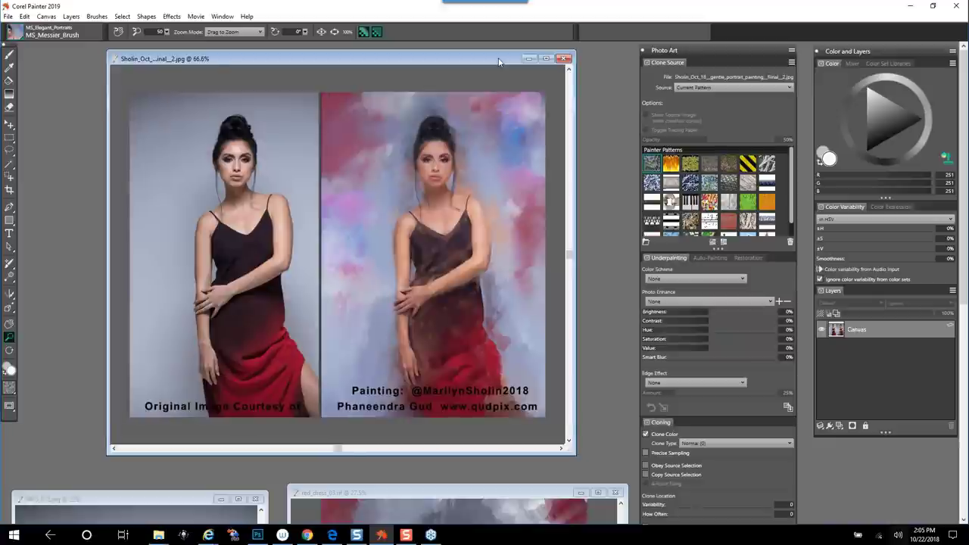
{"action": "left_click_drag", "start_coordinate": [354, 61], "coordinate": [353, 59]}
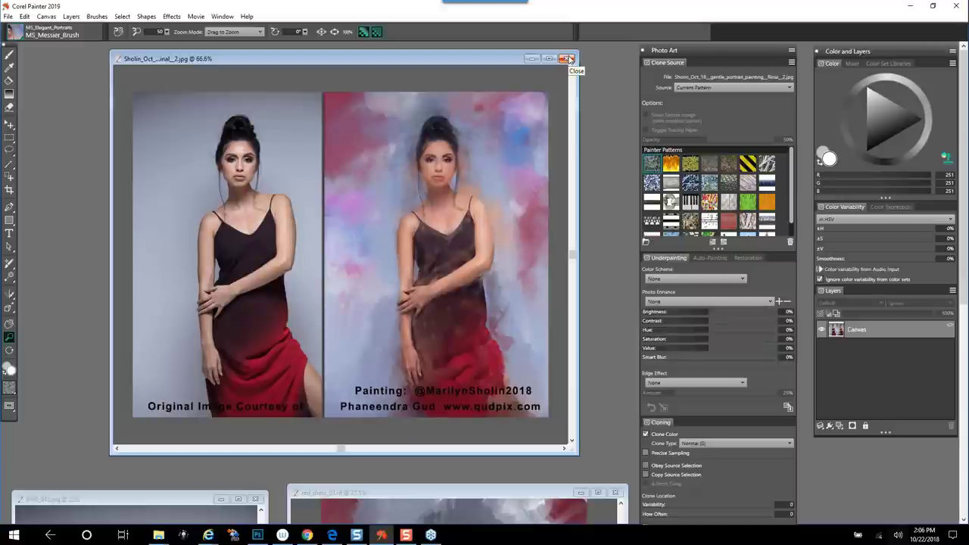
- Close the portrait comparison, and arrange the windows so 9985_812.jpg is fully visible and red_dress_03.rif is tucked out of the way
{"action": "left_click", "coordinate": [566, 58]}
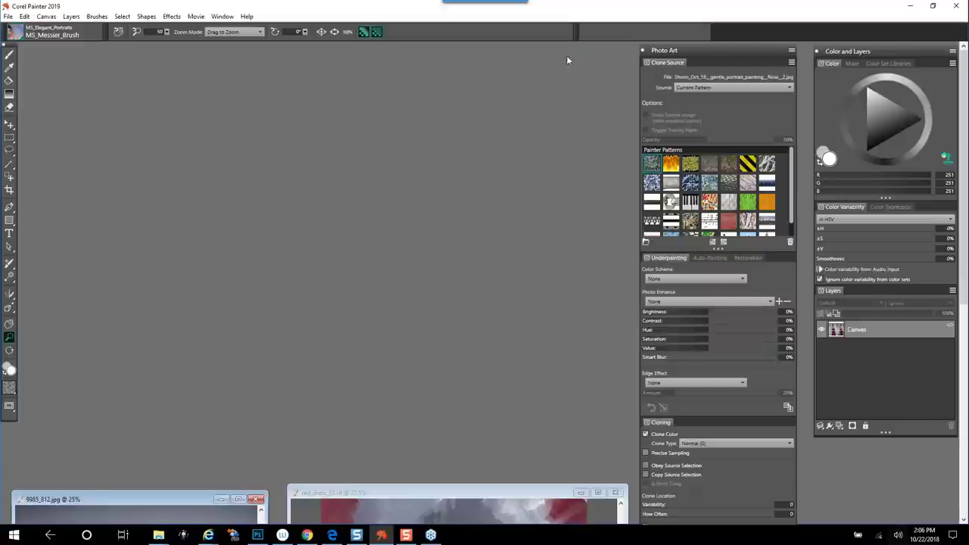
{"action": "left_click_drag", "start_coordinate": [148, 501], "coordinate": [382, 44]}
{"action": "left_click", "coordinate": [431, 497]}
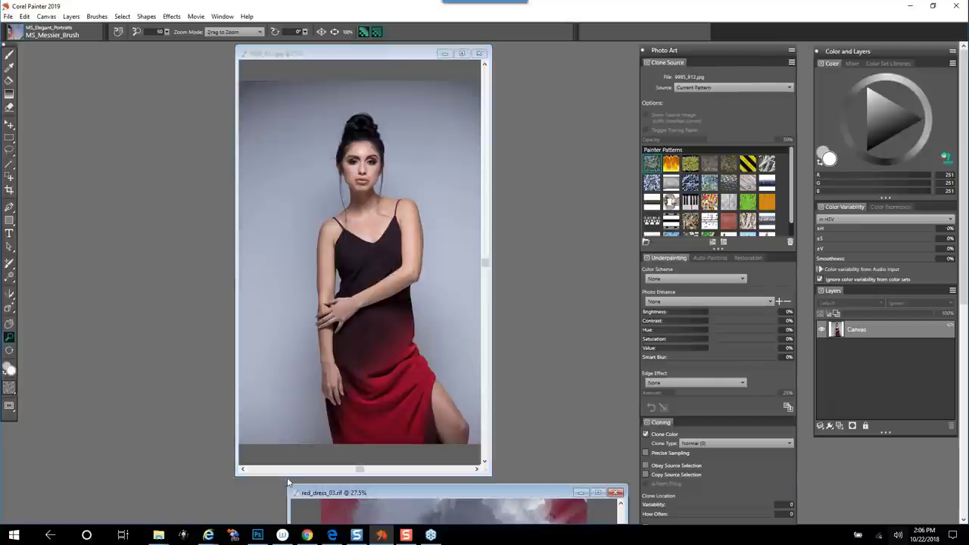
{"action": "mouse_move", "coordinate": [410, 493]}
{"action": "left_mouse_down"}
{"action": "mouse_move", "coordinate": [194, 468]}
{"action": "mouse_move", "coordinate": [180, 469]}
{"action": "mouse_move", "coordinate": [182, 499]}
{"action": "left_mouse_up"}
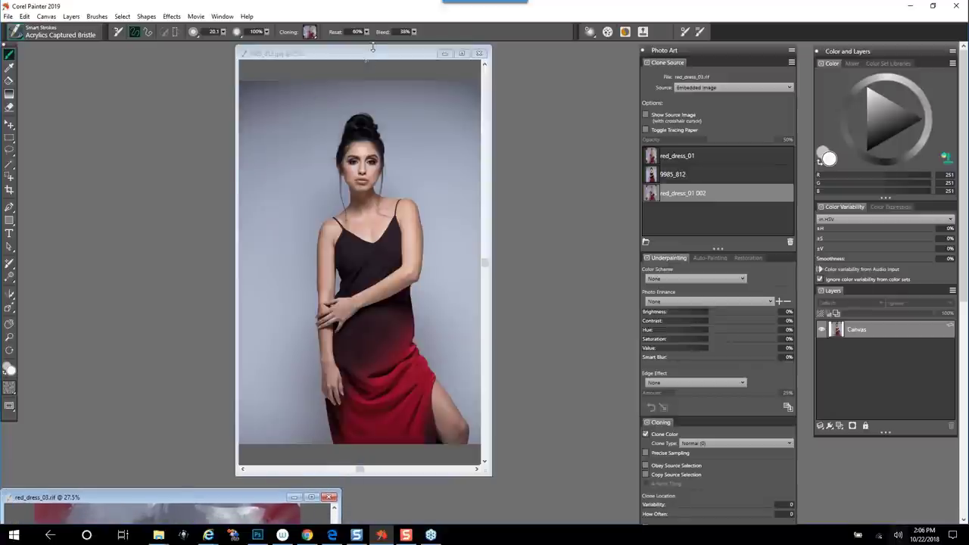
- Make 9985_812.jpg the active document, and position and widen its window to leave a margin beside the photo
{"action": "left_click", "coordinate": [373, 55]}
{"action": "mouse_move", "coordinate": [372, 55]}
{"action": "left_mouse_down"}
{"action": "mouse_move", "coordinate": [405, 78]}
{"action": "mouse_move", "coordinate": [402, 65]}
{"action": "left_mouse_up"}
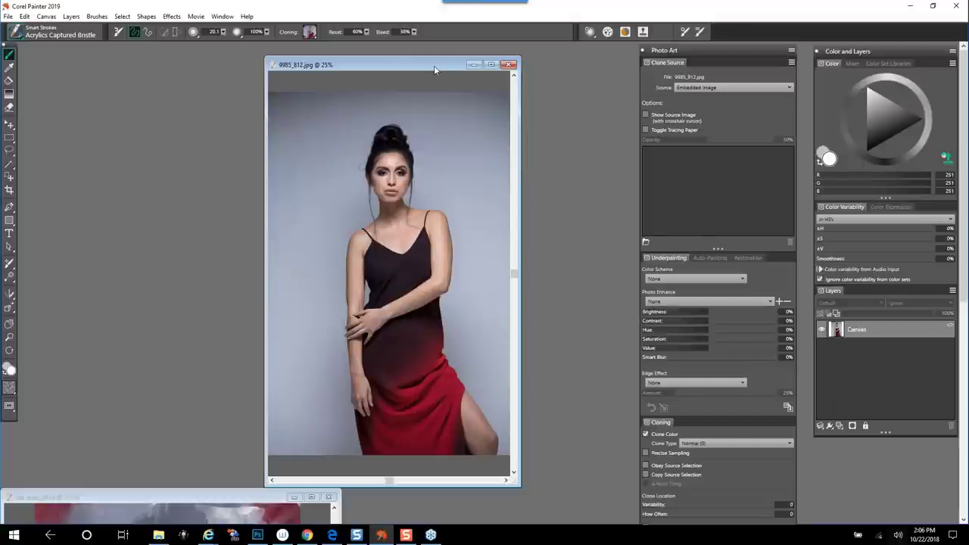
{"action": "left_click_drag", "start_coordinate": [433, 65], "coordinate": [430, 60]}
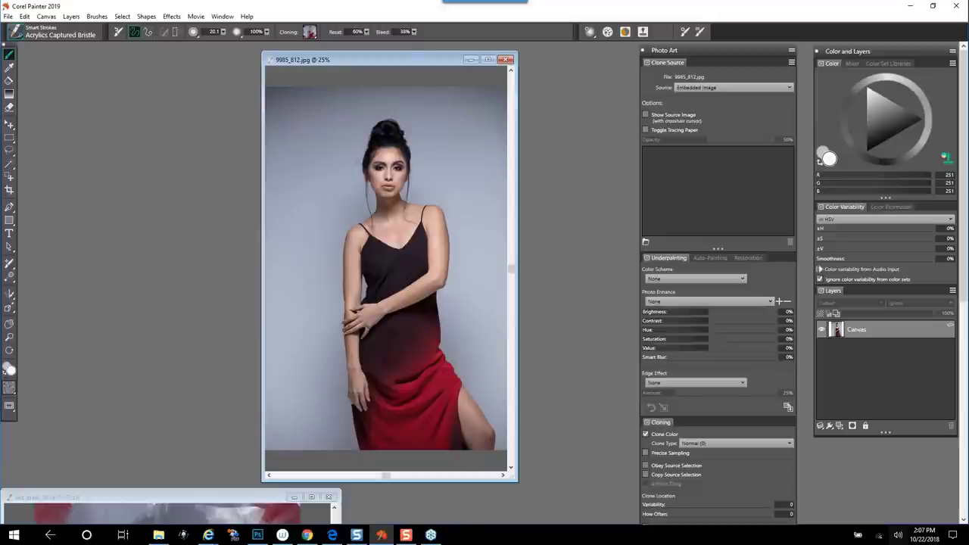
{"action": "left_click_drag", "start_coordinate": [411, 62], "coordinate": [423, 60]}
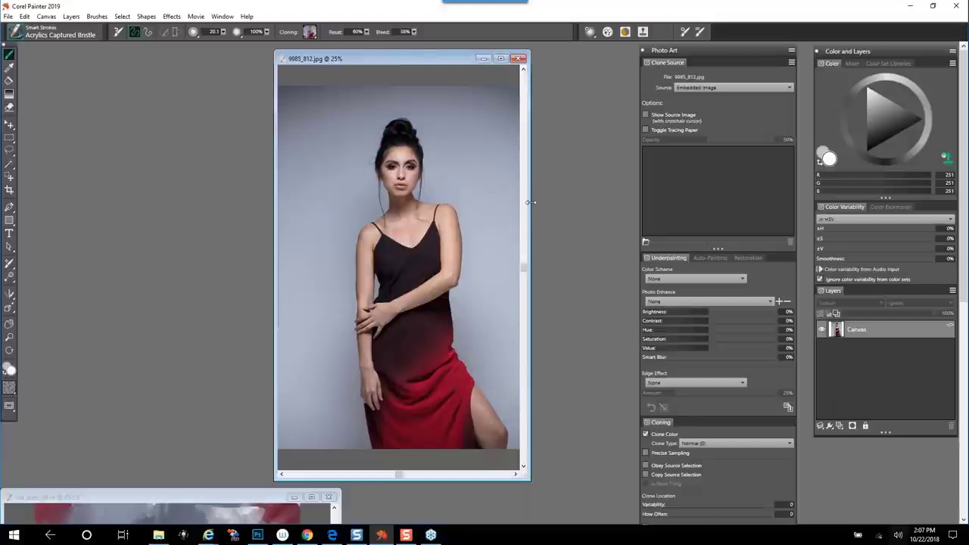
{"action": "left_click_drag", "start_coordinate": [532, 199], "coordinate": [589, 215]}
{"action": "left_click_drag", "start_coordinate": [439, 61], "coordinate": [422, 59]}
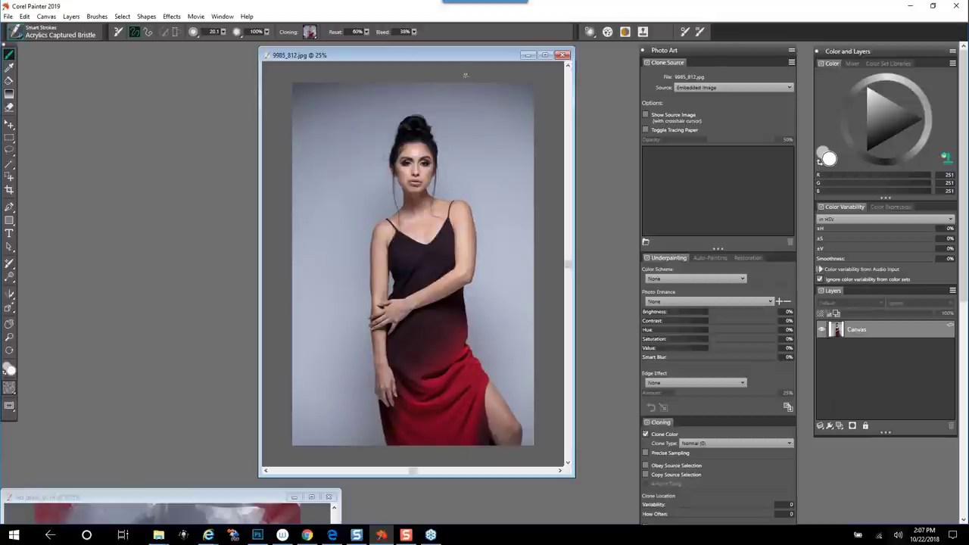
{"action": "left_click_drag", "start_coordinate": [476, 56], "coordinate": [467, 61]}
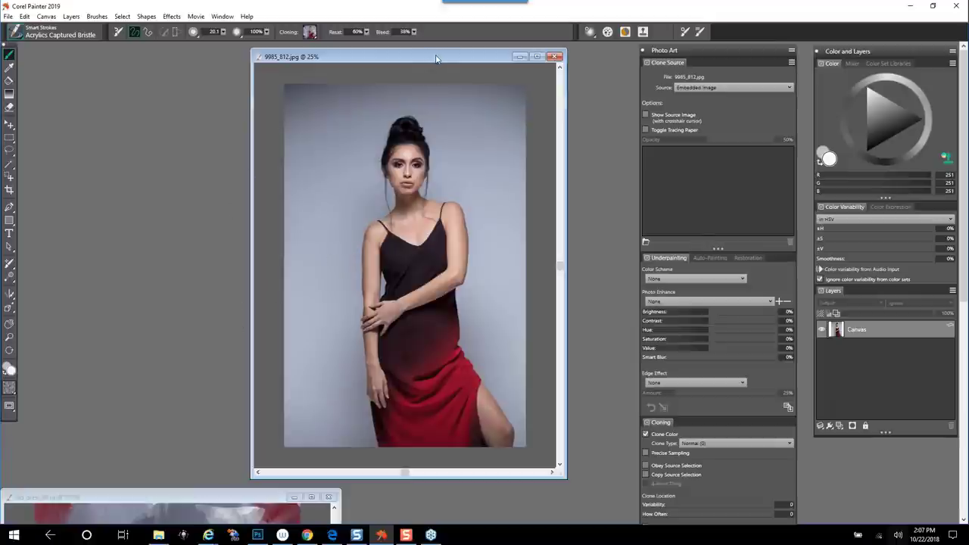
{"action": "mouse_move", "coordinate": [435, 58]}
{"action": "left_mouse_down"}
{"action": "mouse_move", "coordinate": [443, 60]}
{"action": "mouse_move", "coordinate": [433, 59]}
{"action": "left_mouse_up"}
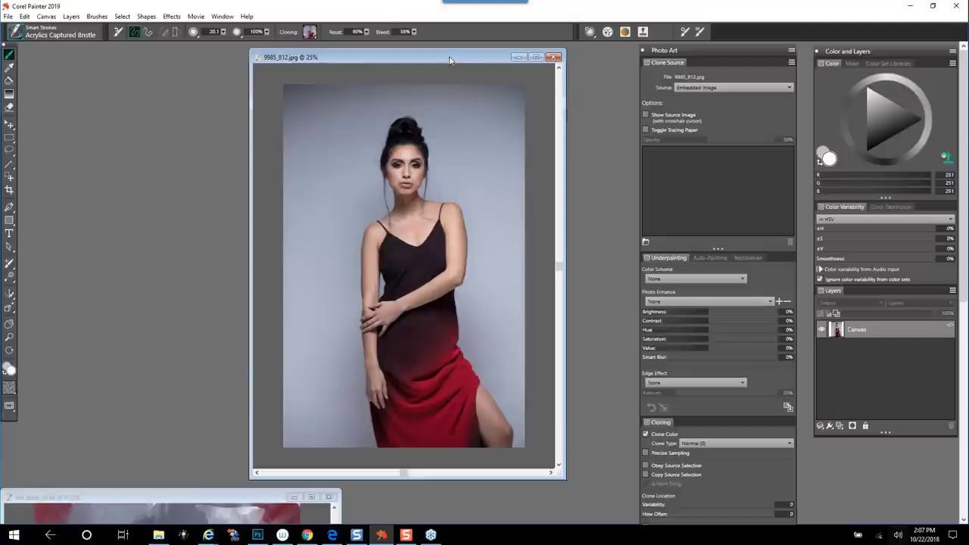
{"action": "mouse_move", "coordinate": [447, 58]}
{"action": "left_mouse_down"}
{"action": "mouse_move", "coordinate": [429, 53]}
{"action": "mouse_move", "coordinate": [443, 66]}
{"action": "left_mouse_up"}
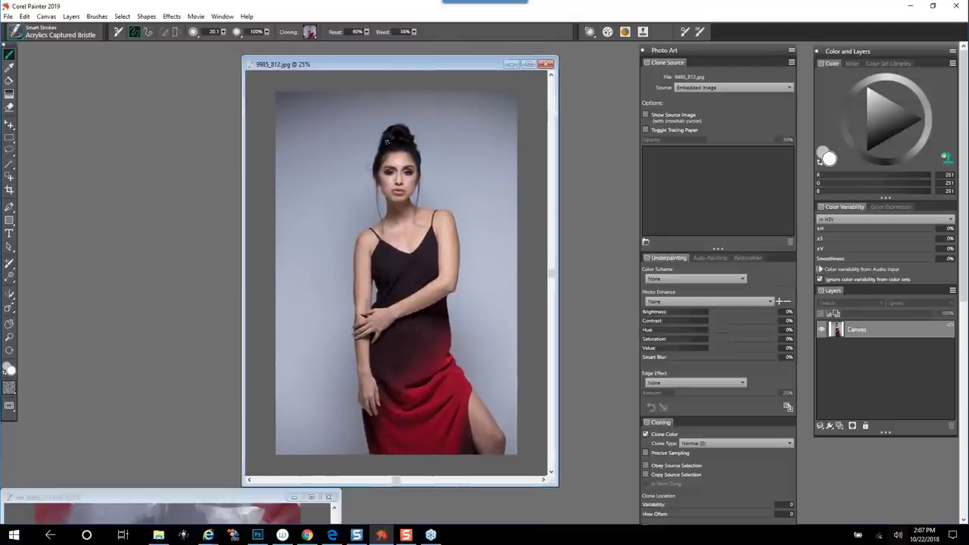
{"action": "mouse_move", "coordinate": [416, 66]}
{"action": "left_mouse_down"}
{"action": "mouse_move", "coordinate": [408, 65]}
{"action": "mouse_move", "coordinate": [417, 61]}
{"action": "left_mouse_up"}
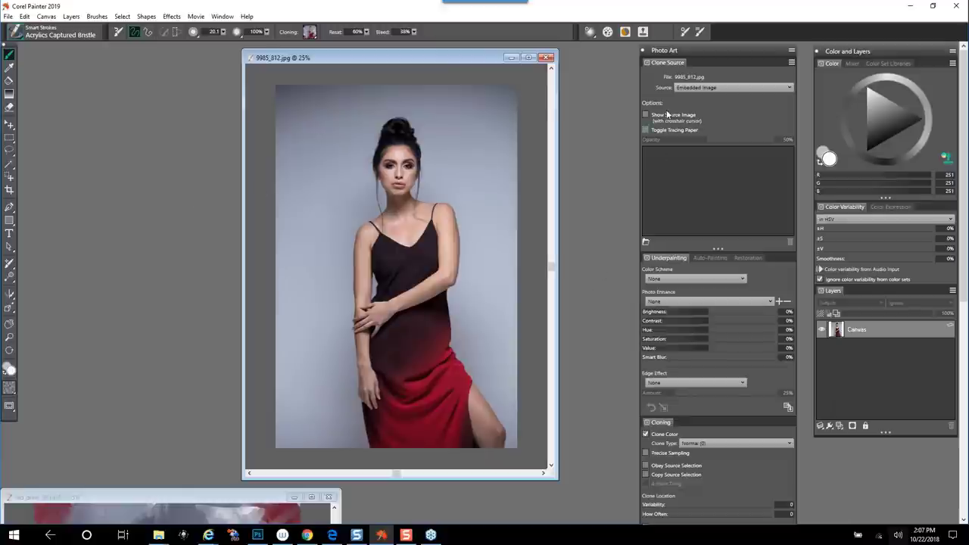
- Move the Photo Art palette closer to the photo, and view the list of available palette drawers
{"action": "left_click_drag", "start_coordinate": [708, 50], "coordinate": [690, 57]}
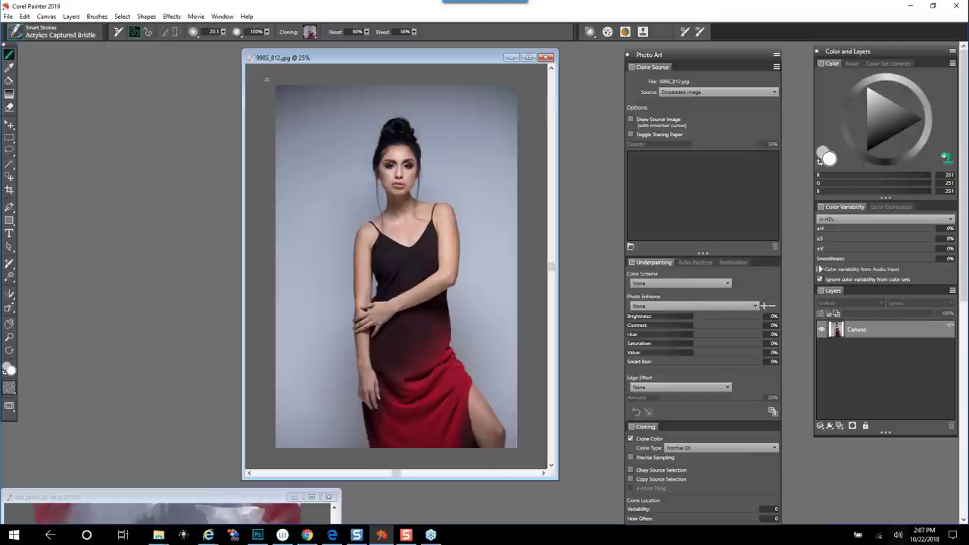
{"action": "left_click", "coordinate": [220, 17]}
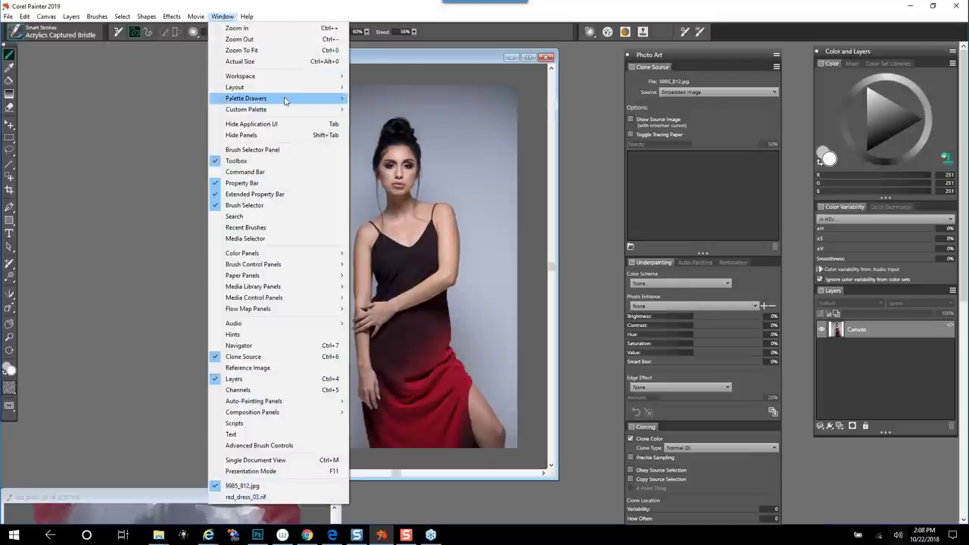
{"action": "mouse_move", "coordinate": [287, 100]}
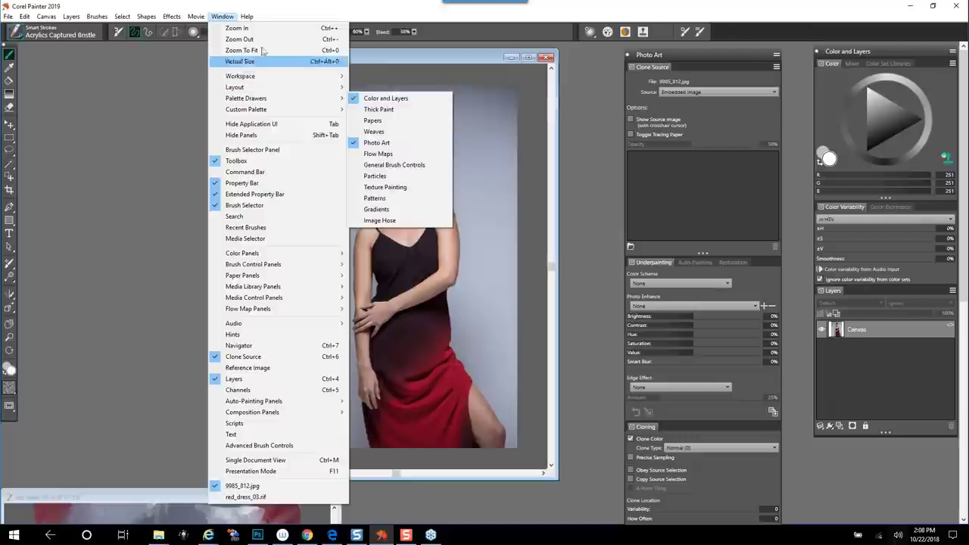
{"action": "mouse_move", "coordinate": [263, 89]}
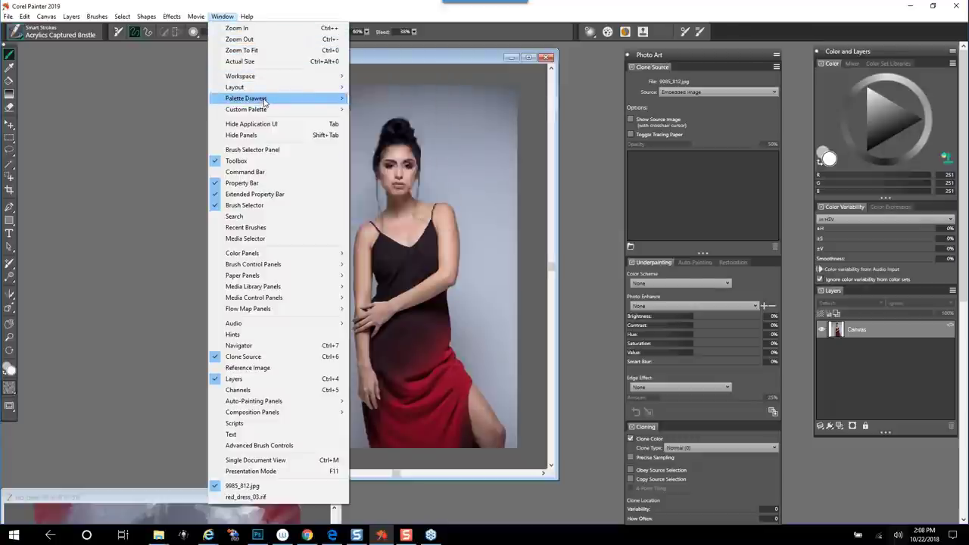
{"action": "mouse_move", "coordinate": [334, 102]}
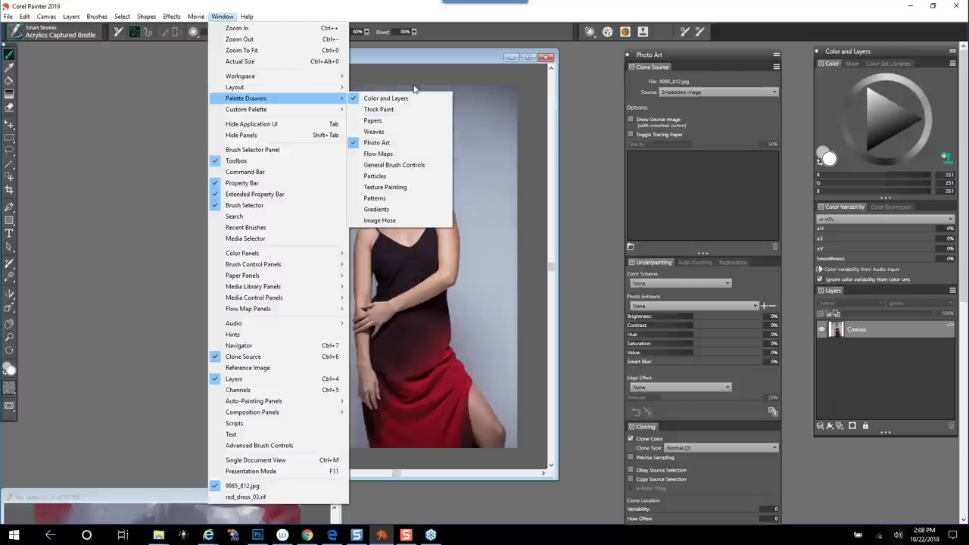
- Place the Photo Art palette beside the photo window, with the Color and Layers palette next to it
{"action": "left_click_drag", "start_coordinate": [678, 54], "coordinate": [672, 55]}
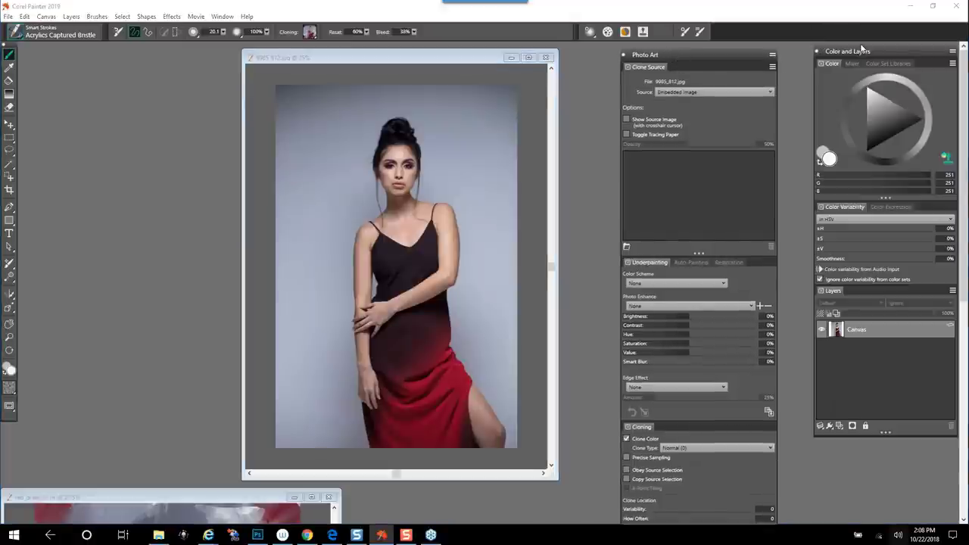
{"action": "left_click_drag", "start_coordinate": [888, 47], "coordinate": [655, 53]}
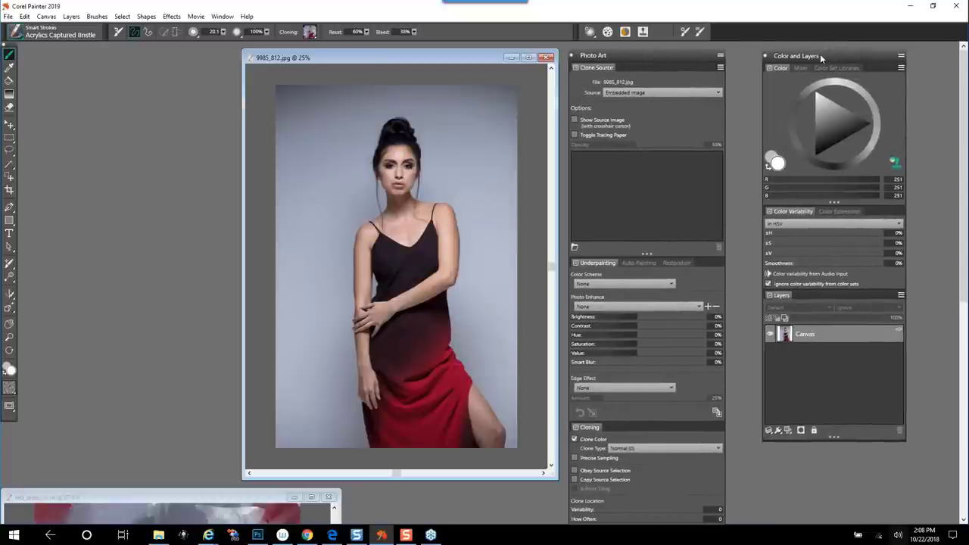
{"action": "mouse_move", "coordinate": [821, 58]}
{"action": "left_mouse_down"}
{"action": "mouse_move", "coordinate": [800, 52]}
{"action": "mouse_move", "coordinate": [813, 51]}
{"action": "left_mouse_up"}
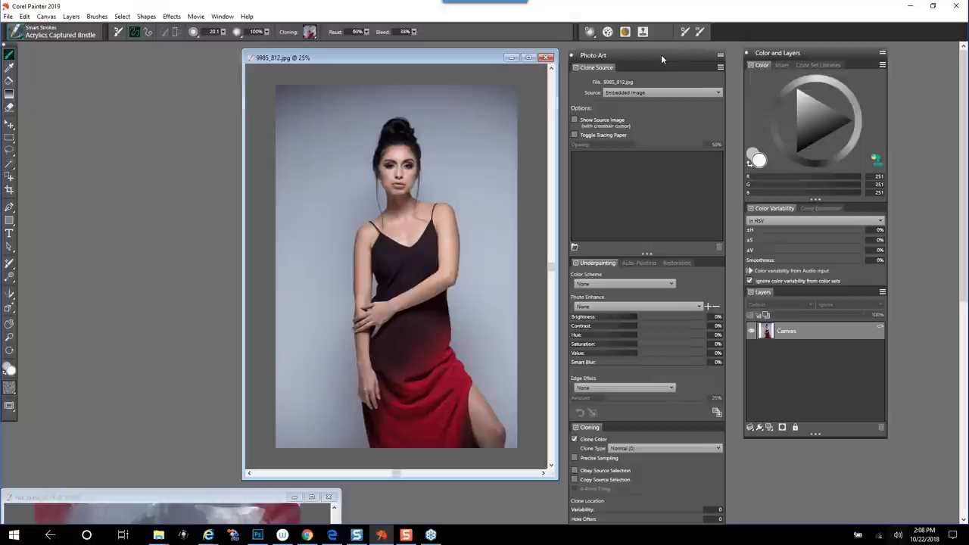
{"action": "left_click_drag", "start_coordinate": [661, 54], "coordinate": [662, 49]}
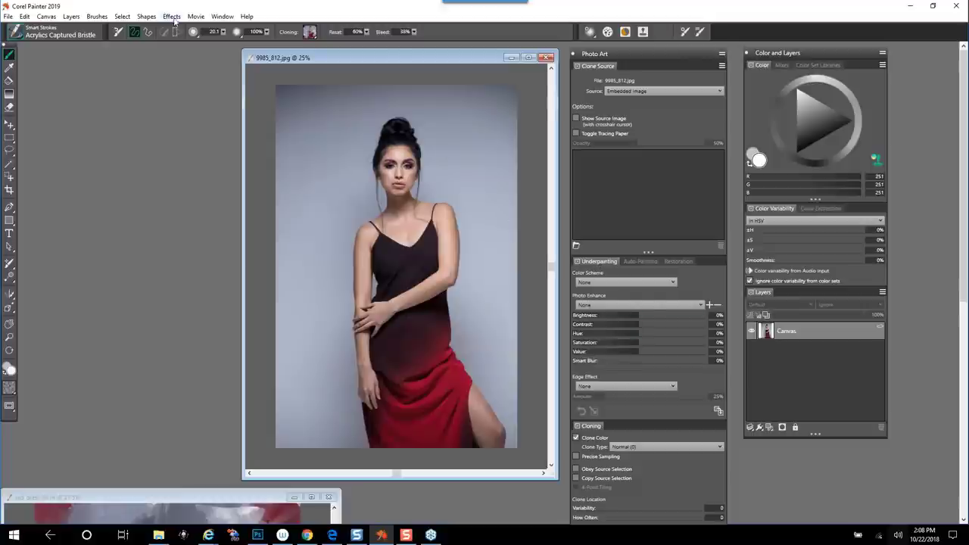
- Remove the Restoration panel from the Photo Art palette, and bring the Underpainting panel forward
{"action": "left_click", "coordinate": [221, 16]}
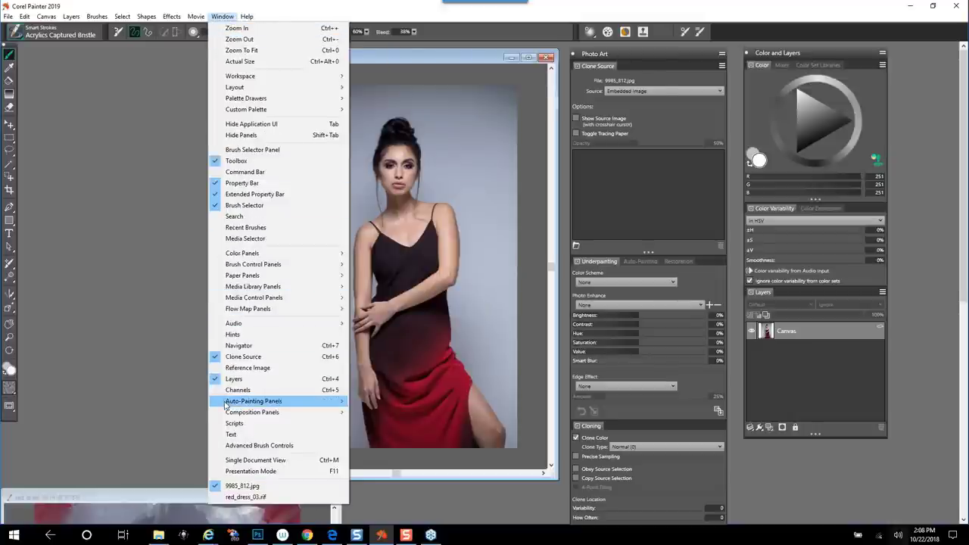
{"action": "mouse_move", "coordinate": [226, 405]}
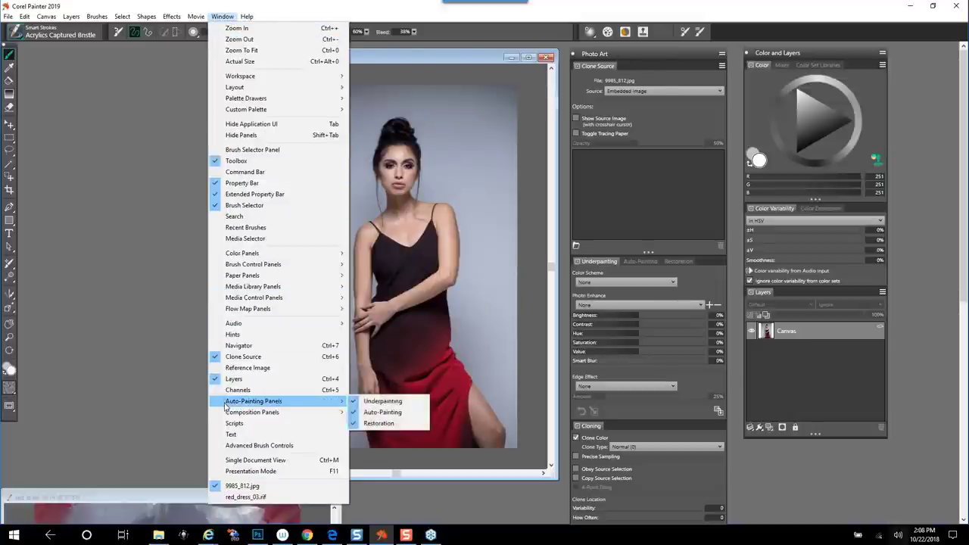
{"action": "left_click", "coordinate": [354, 424]}
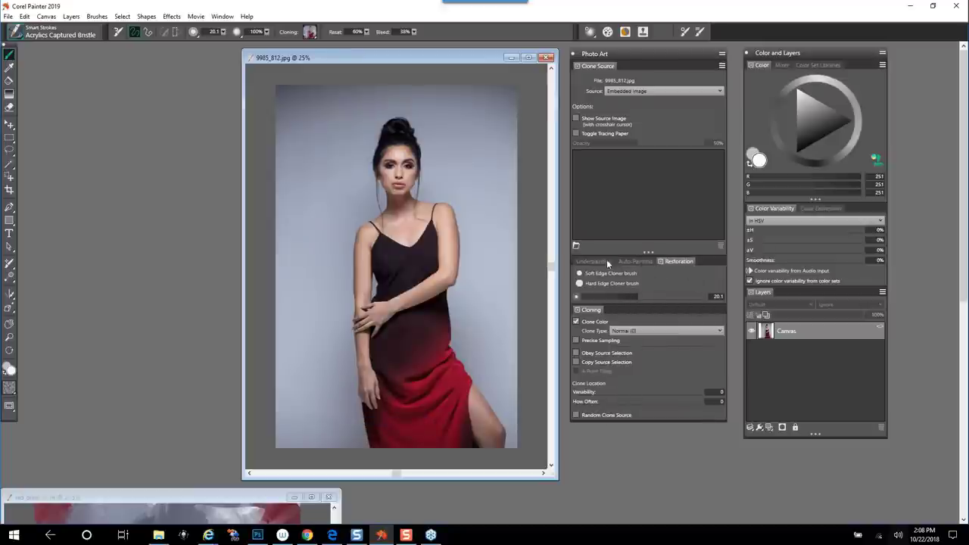
{"action": "left_click", "coordinate": [660, 261]}
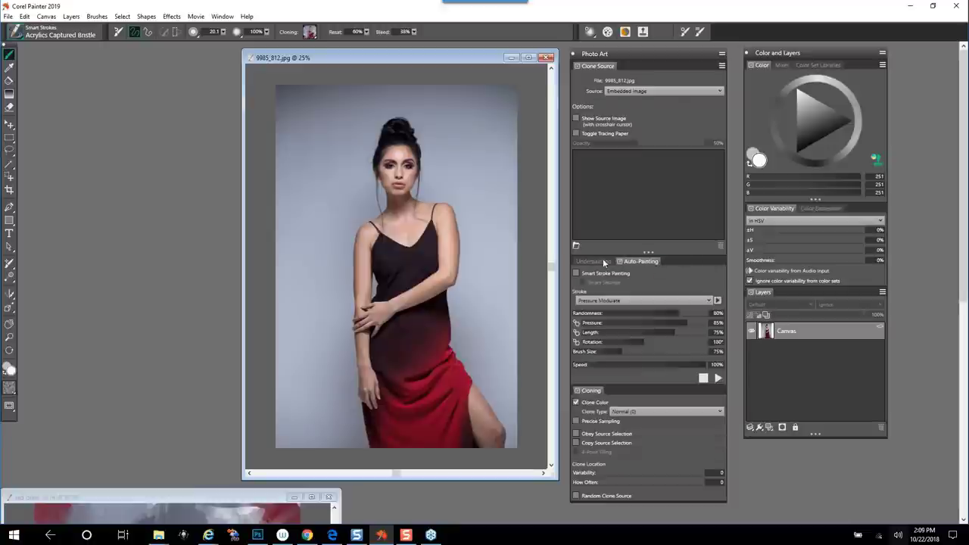
{"action": "left_click", "coordinate": [600, 262]}
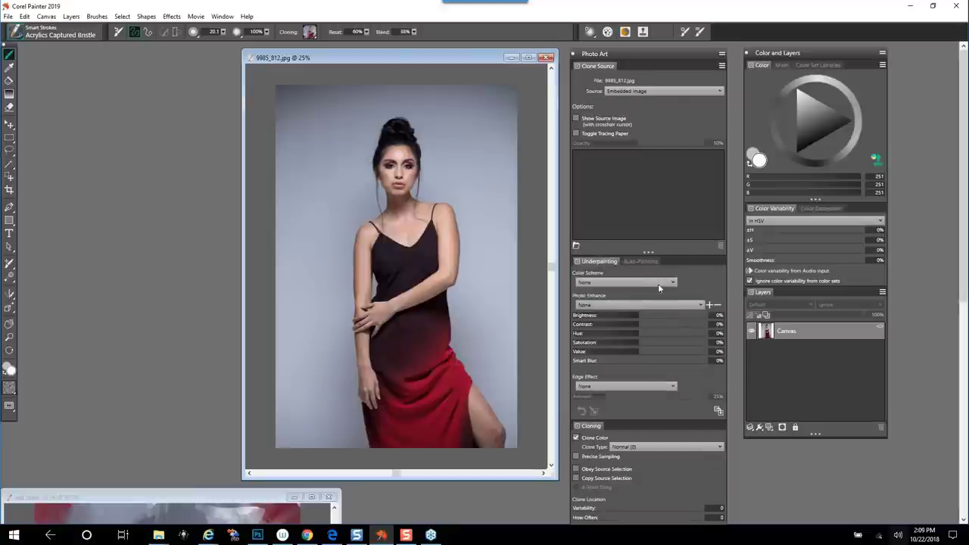
- Set the photo's underpainting saturation to 20%, and create a quick clone of it
{"action": "left_click", "coordinate": [641, 346]}
{"action": "left_click_drag", "start_coordinate": [641, 346], "coordinate": [649, 346]}
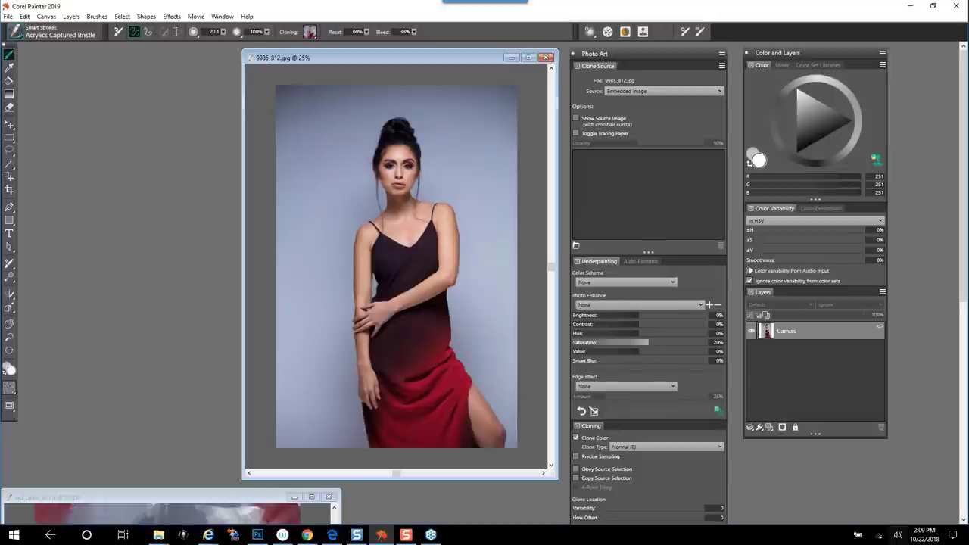
{"action": "left_click", "coordinate": [717, 409]}
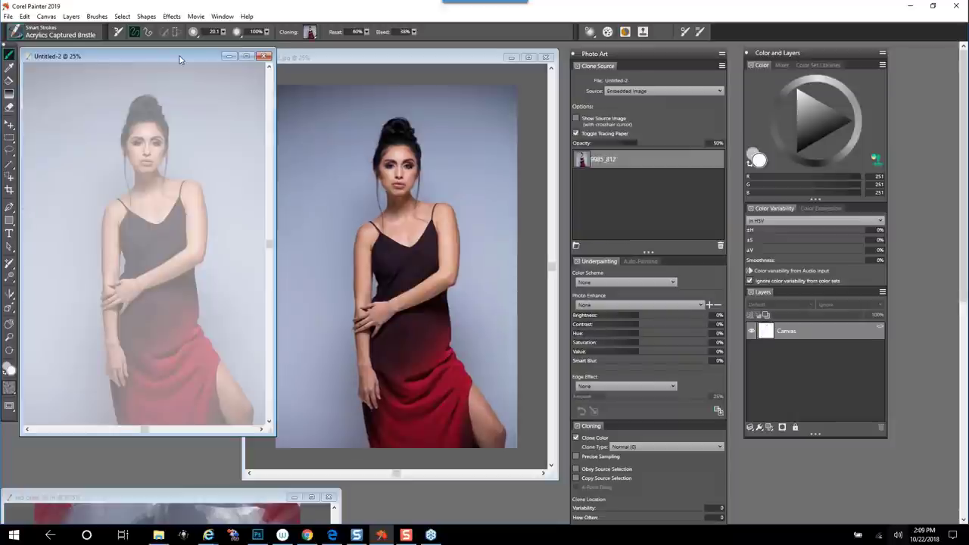
- Move the clone's window over the original photo, and enlarge it to show the whole image with a margin
{"action": "mouse_move", "coordinate": [213, 62]}
{"action": "left_mouse_down"}
{"action": "mouse_move", "coordinate": [255, 71]}
{"action": "mouse_move", "coordinate": [477, 62]}
{"action": "mouse_move", "coordinate": [423, 62]}
{"action": "left_mouse_up"}
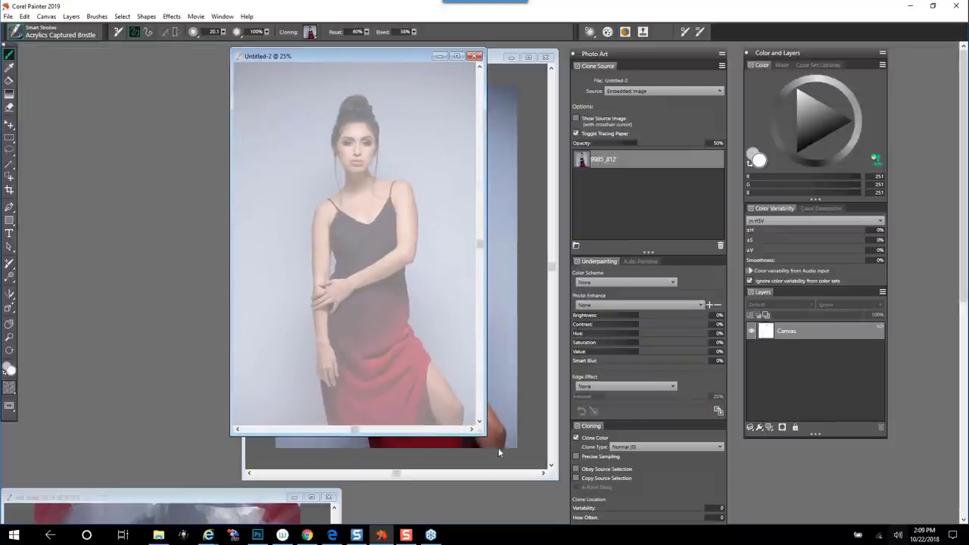
{"action": "left_click_drag", "start_coordinate": [485, 436], "coordinate": [536, 488]}
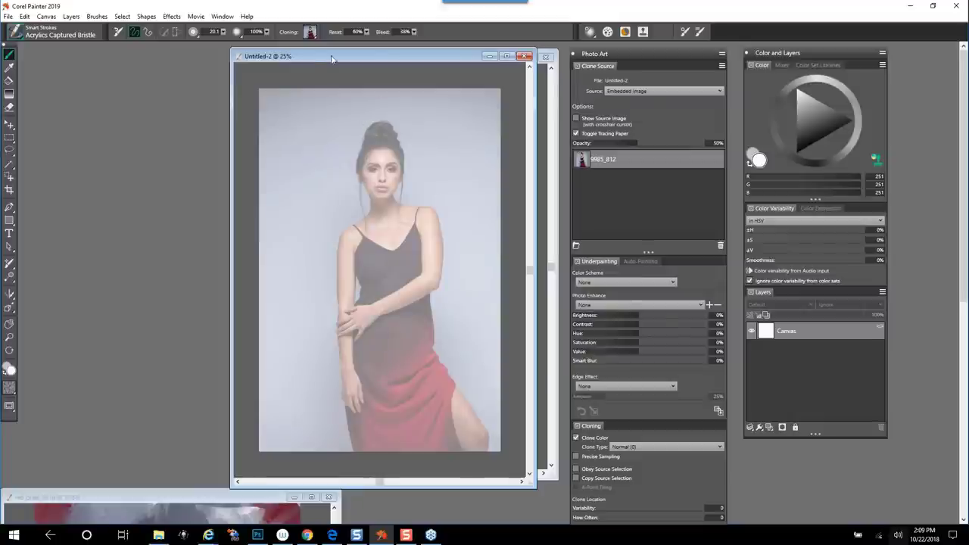
{"action": "mouse_move", "coordinate": [318, 59]}
{"action": "left_mouse_down"}
{"action": "mouse_move", "coordinate": [340, 58]}
{"action": "mouse_move", "coordinate": [332, 55]}
{"action": "left_mouse_up"}
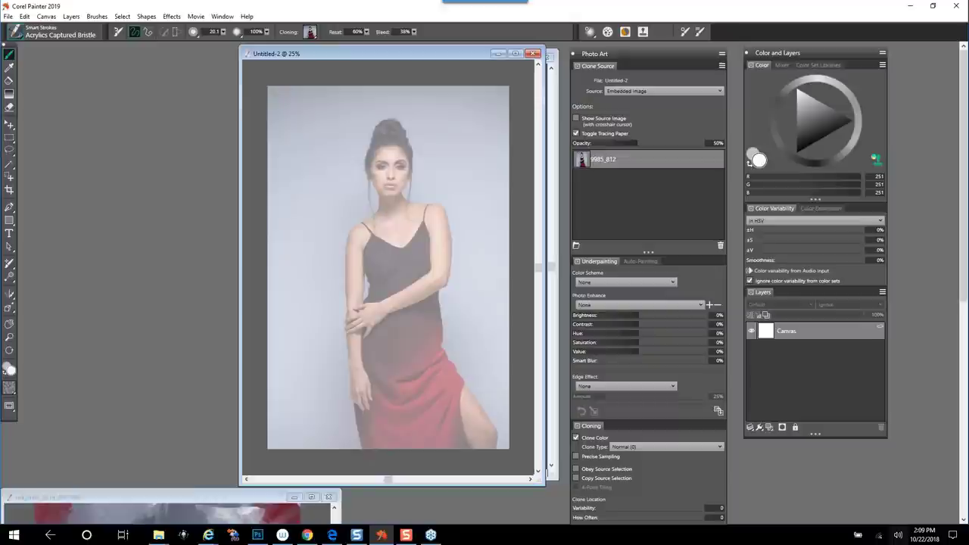
- Demonstrate tracing paper on the clone by toggling it, and leave it off to show the blank canvas
{"action": "key", "text": "ctrl+t"}
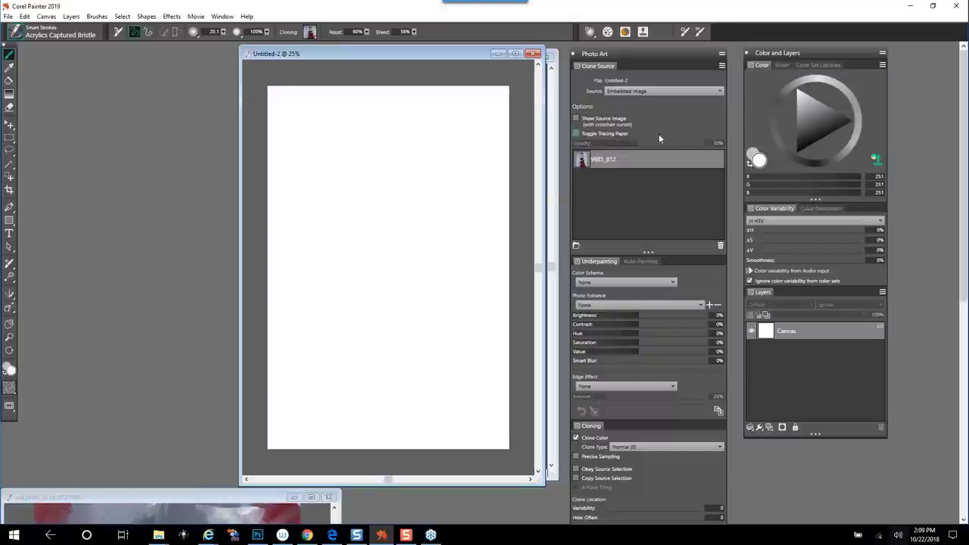
{"action": "left_click", "coordinate": [578, 136]}
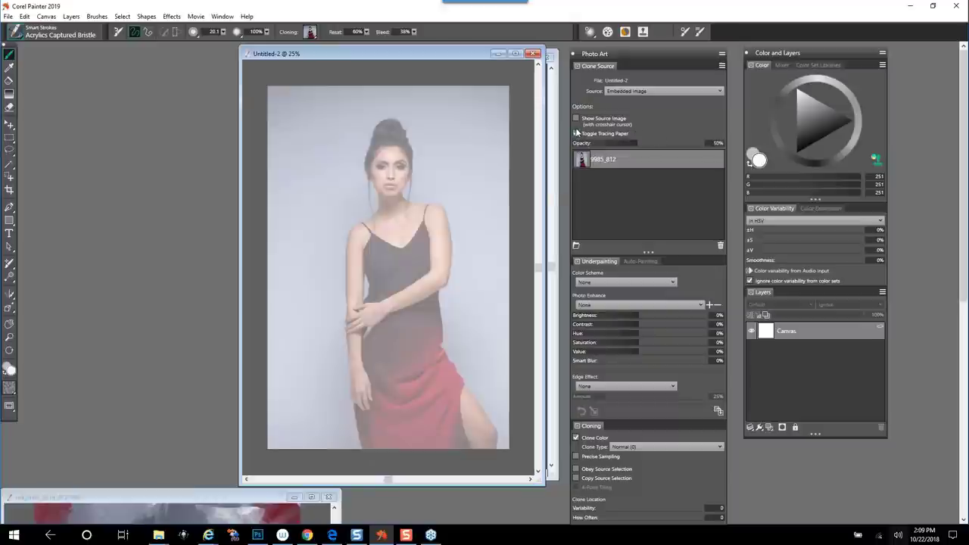
{"action": "left_click", "coordinate": [577, 134]}
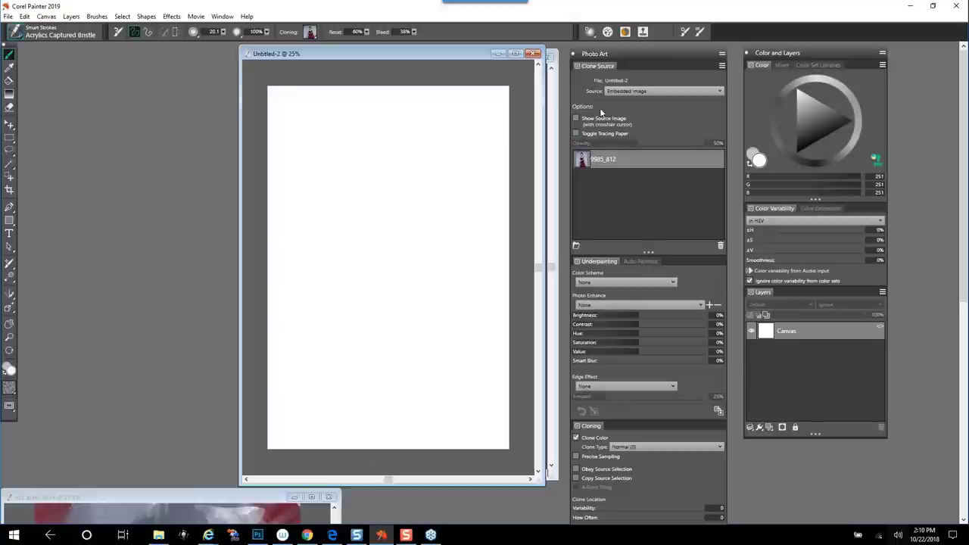
- Review the available clone source types, and choose Embedded Image
{"action": "left_click", "coordinate": [649, 92]}
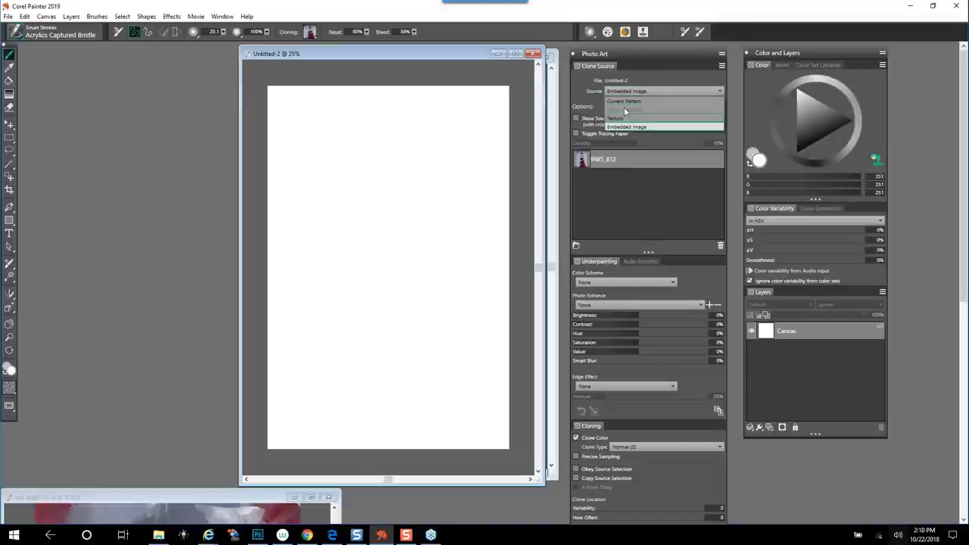
{"action": "left_click", "coordinate": [634, 127]}
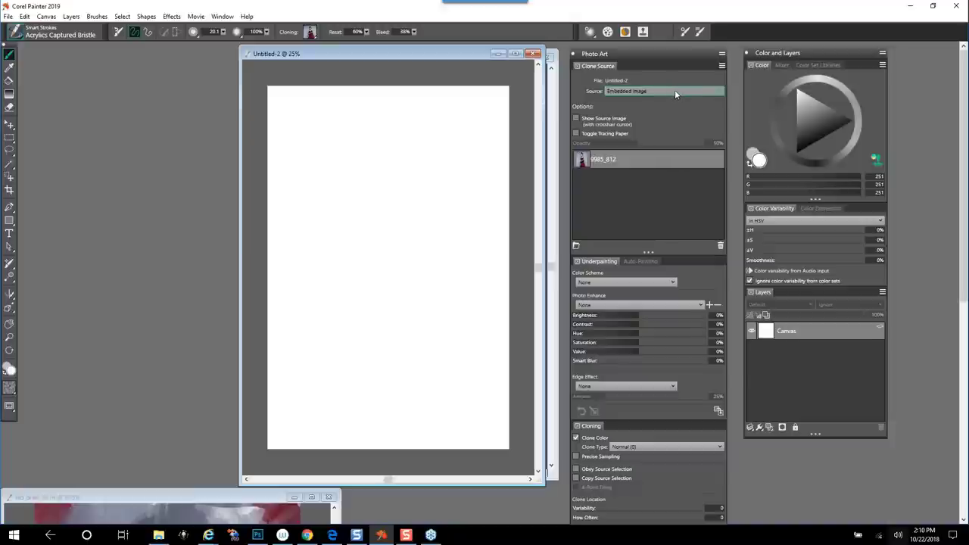
{"action": "left_click", "coordinate": [675, 91]}
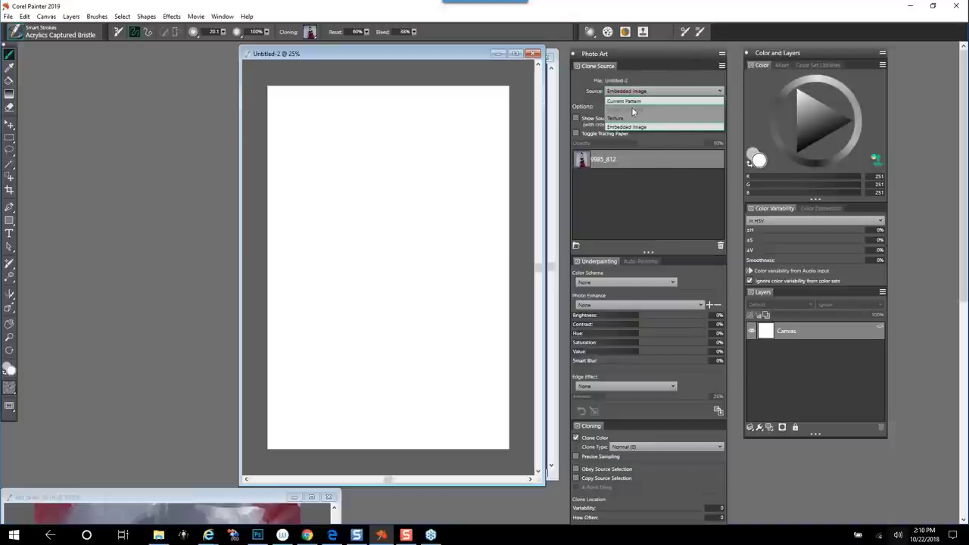
{"action": "left_click", "coordinate": [651, 126]}
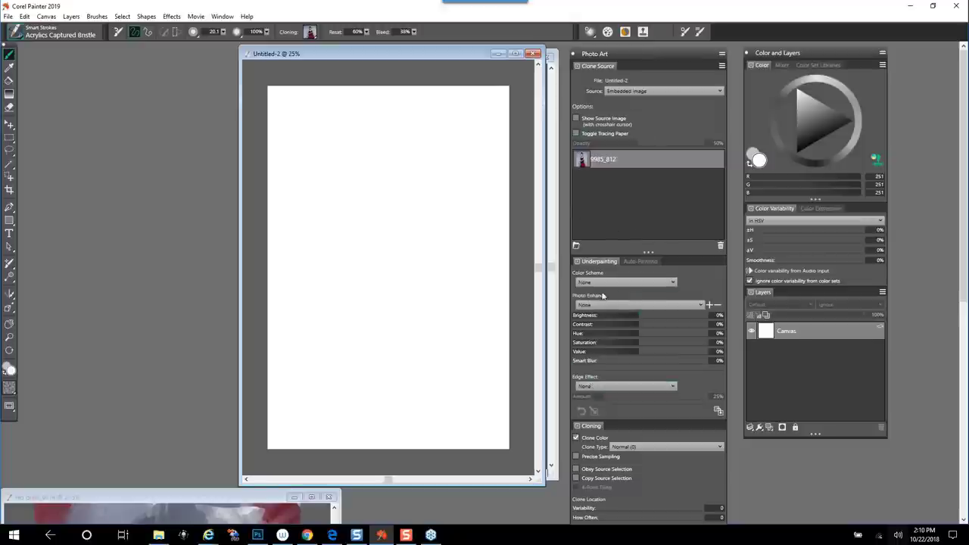
- Turn on Smart Stroke Painting with Smart Settings, and select MS_Messier_Brush from the MS_Elegant_Portraits brushes
{"action": "left_click", "coordinate": [640, 261]}
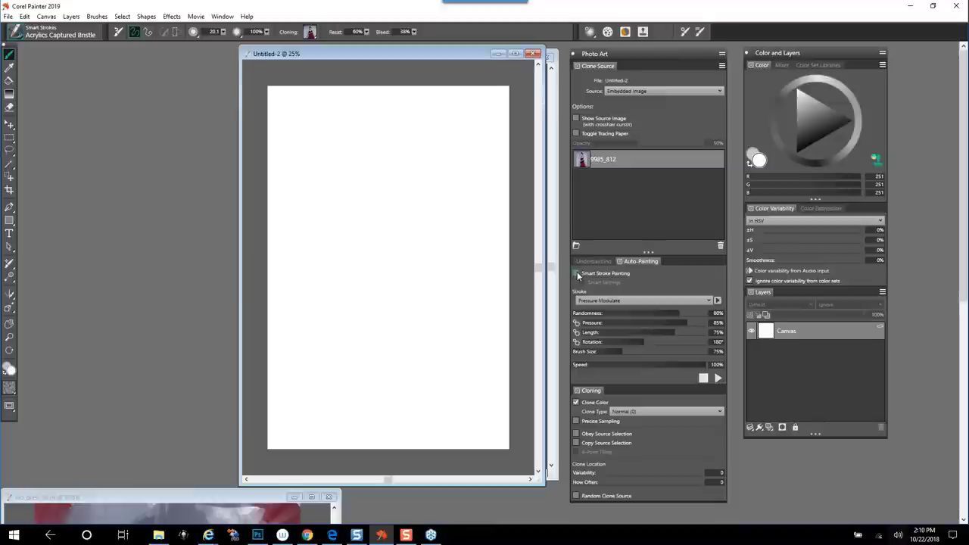
{"action": "left_click", "coordinate": [576, 274]}
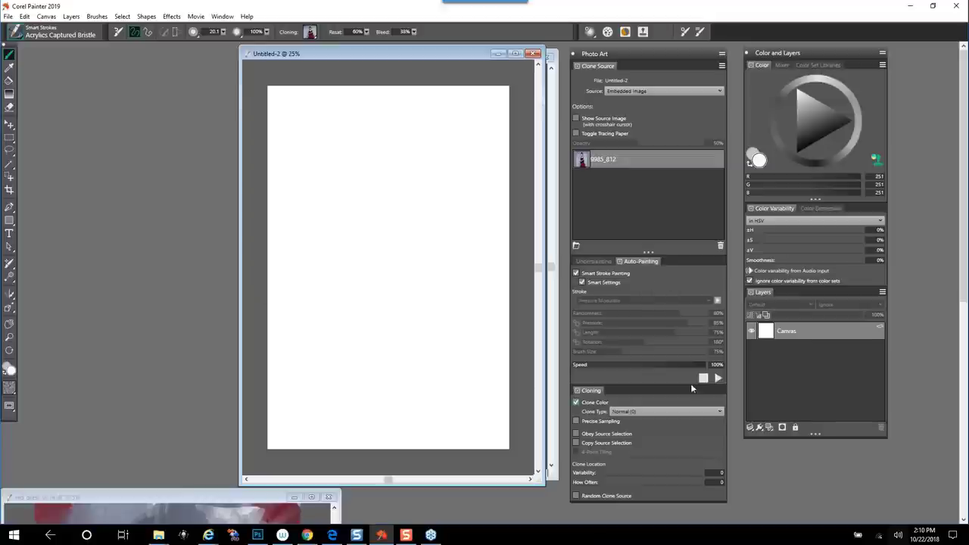
{"action": "left_click", "coordinate": [22, 34]}
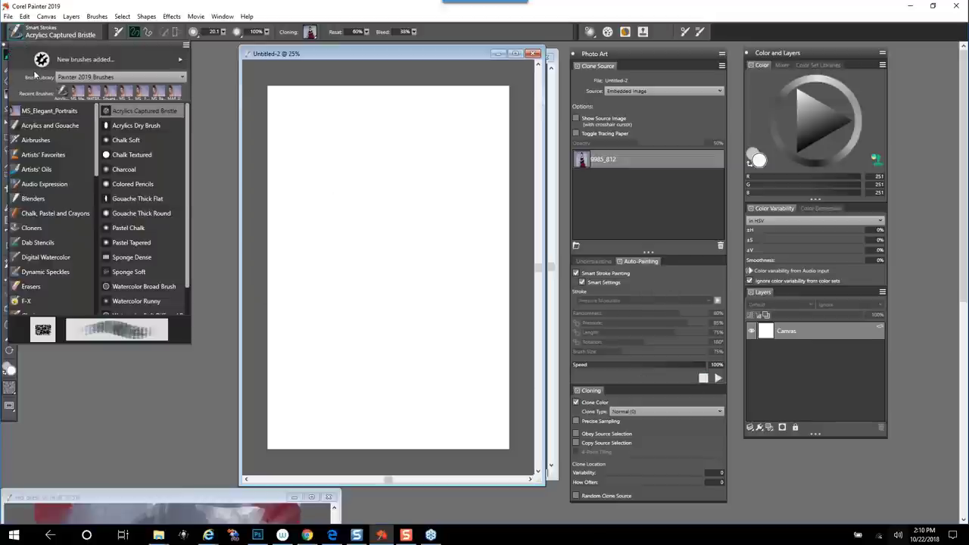
{"action": "left_click", "coordinate": [110, 92]}
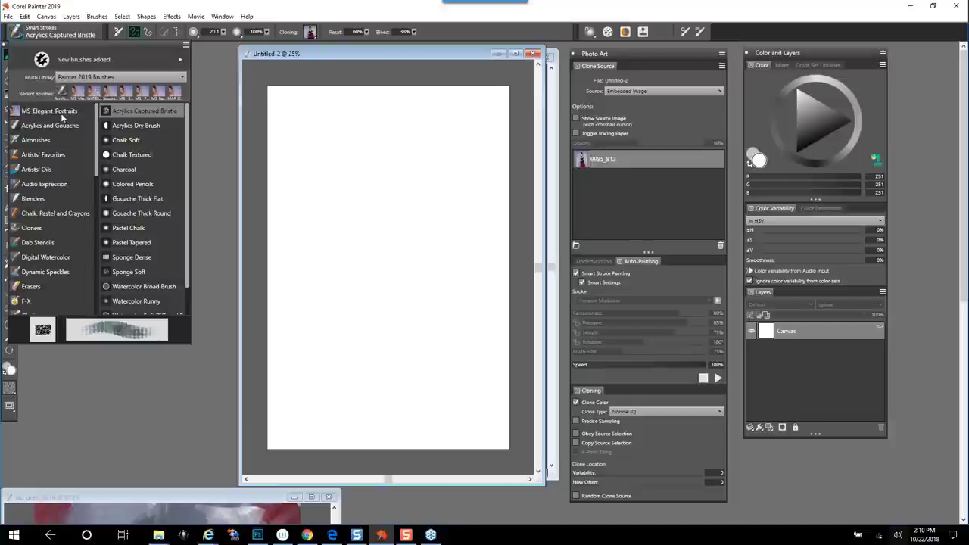
- Auto-paint the clone canvas, and cover the white gap at the bottom edge of the dress
{"action": "left_click", "coordinate": [717, 379]}
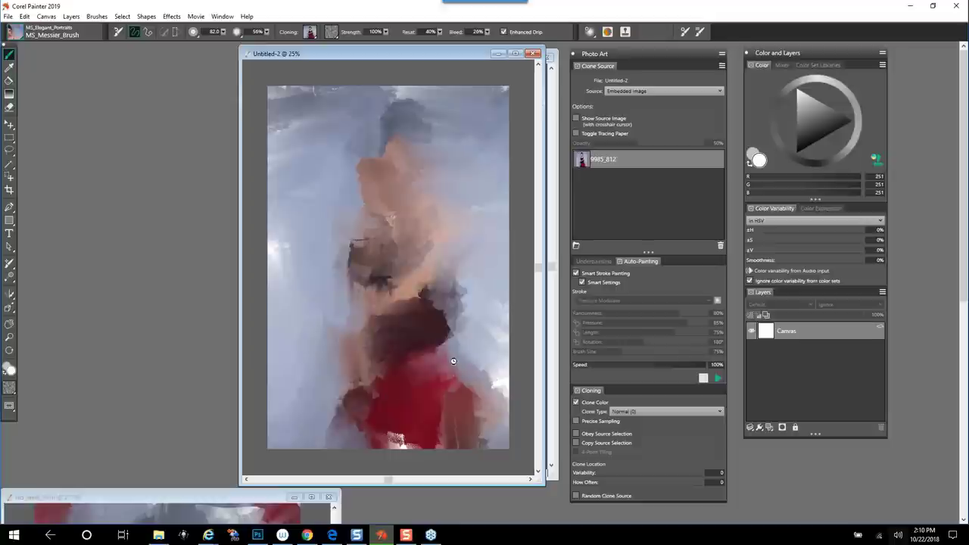
{"action": "left_click_drag", "start_coordinate": [420, 458], "coordinate": [388, 445]}
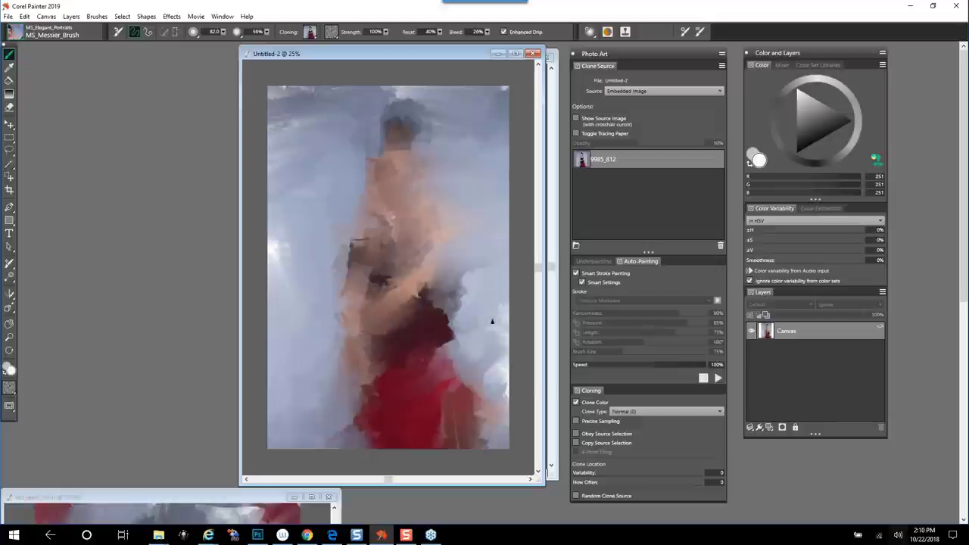
- Compare the painting with the source through tracing paper, and brush over the white spots along the canvas's top edge
{"action": "left_click", "coordinate": [576, 133]}
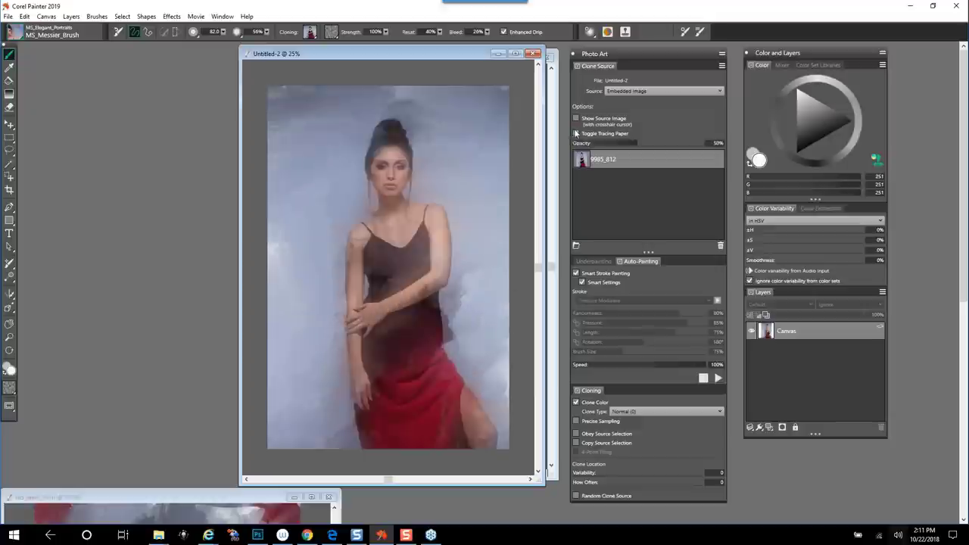
{"action": "left_click", "coordinate": [576, 134]}
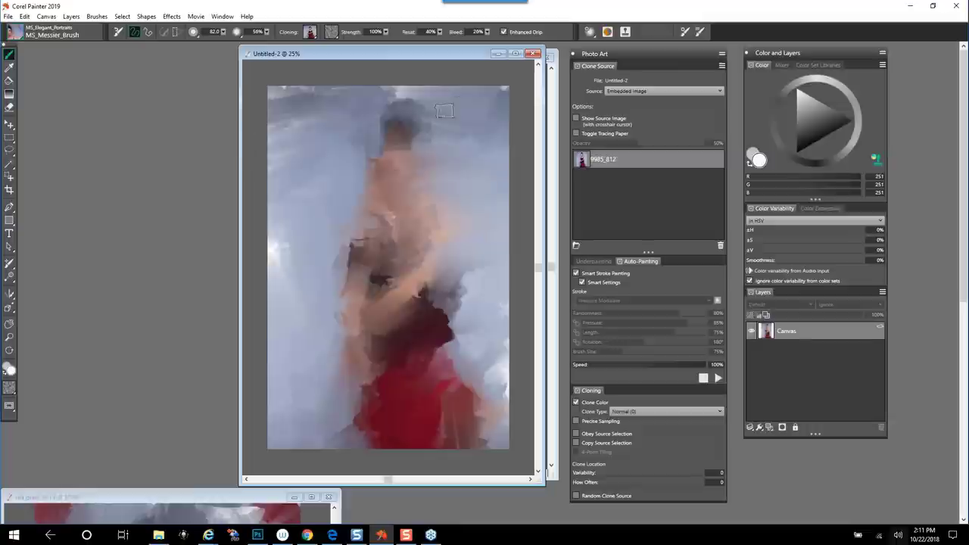
{"action": "mouse_move", "coordinate": [503, 81]}
{"action": "left_mouse_down"}
{"action": "mouse_move", "coordinate": [282, 93]}
{"action": "mouse_move", "coordinate": [265, 110]}
{"action": "left_mouse_up"}
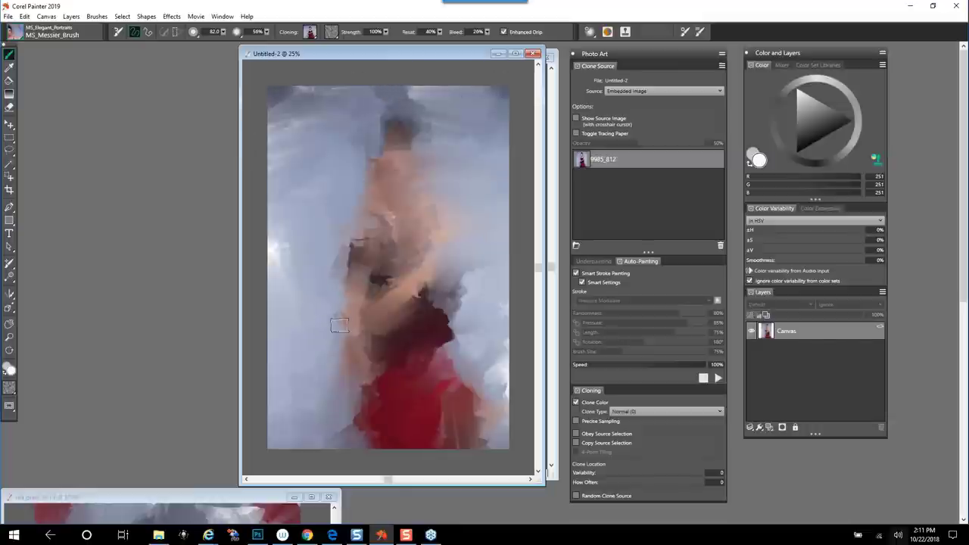
- Turn off Clone Color, sample a skin tone from the figure, and dab it into the background around the waist and dress
{"action": "left_click", "coordinate": [876, 160]}
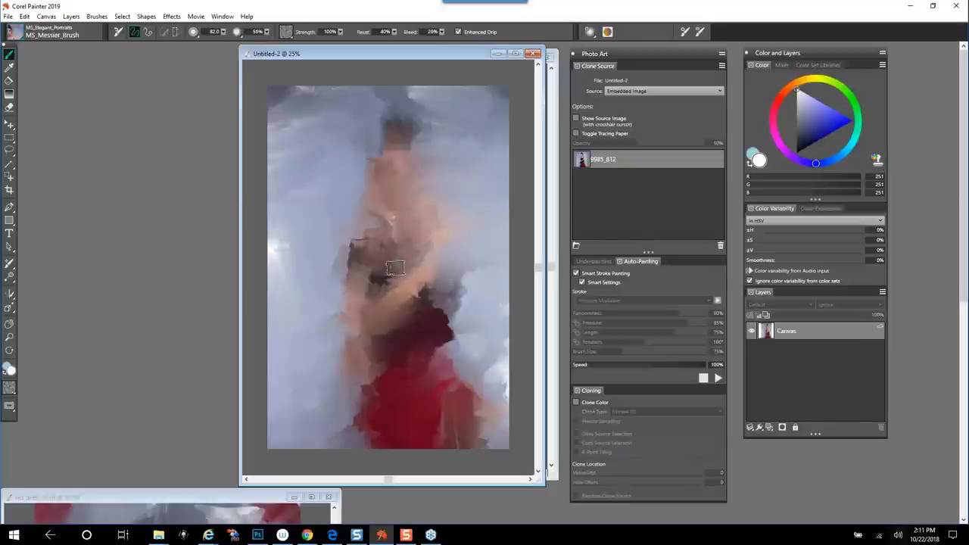
{"action": "left_click", "coordinate": [417, 223], "text": "alt"}
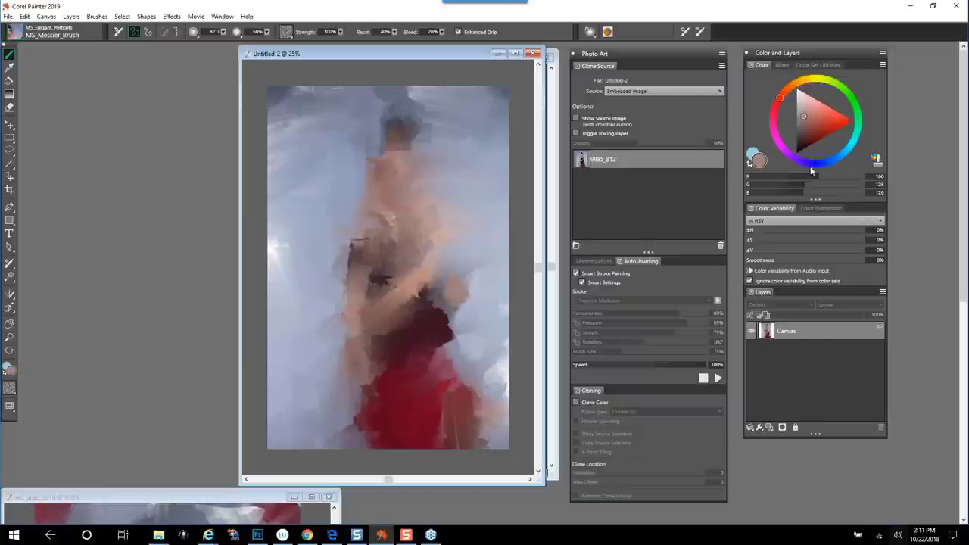
{"action": "left_click", "coordinate": [876, 159]}
{"action": "left_click", "coordinate": [876, 161]}
{"action": "mouse_move", "coordinate": [331, 380]}
{"action": "left_mouse_down"}
{"action": "mouse_move", "coordinate": [339, 419]}
{"action": "mouse_move", "coordinate": [324, 428]}
{"action": "mouse_move", "coordinate": [311, 399]}
{"action": "left_mouse_up"}
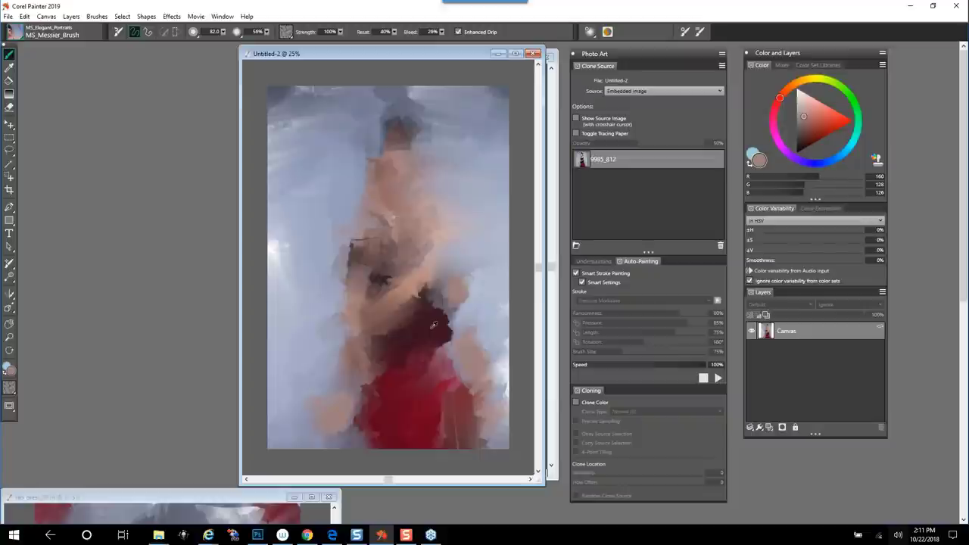
- Try dabs of a brightened red sampled from the dress in the upper background beside the figure, and undo them
{"action": "left_click", "coordinate": [434, 326], "text": "alt"}
{"action": "left_click_drag", "start_coordinate": [807, 143], "coordinate": [819, 128]}
{"action": "left_click_drag", "start_coordinate": [484, 140], "coordinate": [492, 180]}
{"action": "mouse_move", "coordinate": [492, 230]}
{"action": "left_mouse_down"}
{"action": "mouse_move", "coordinate": [485, 235]}
{"action": "mouse_move", "coordinate": [492, 231]}
{"action": "left_mouse_up"}
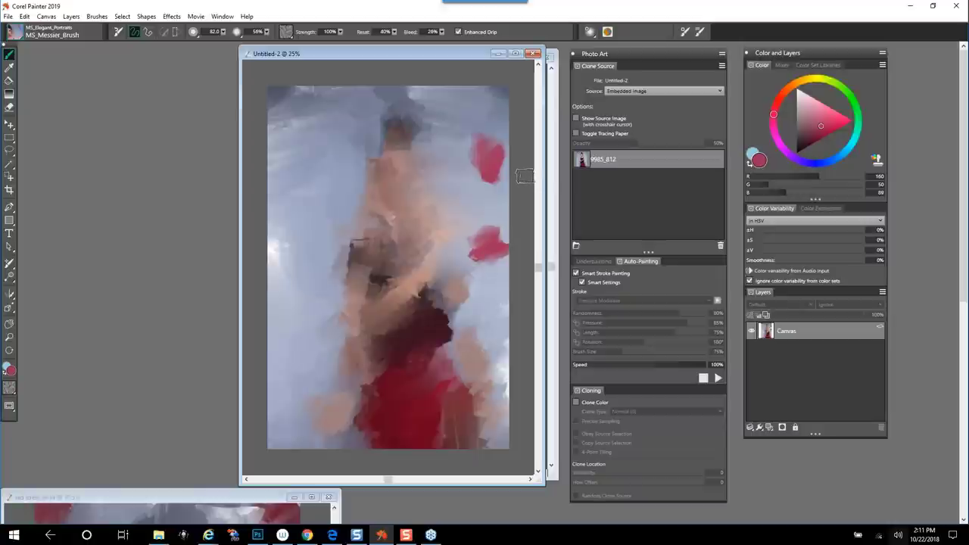
{"action": "key", "text": "ctrl+z"}
{"action": "key", "text": "ctrl+z"}
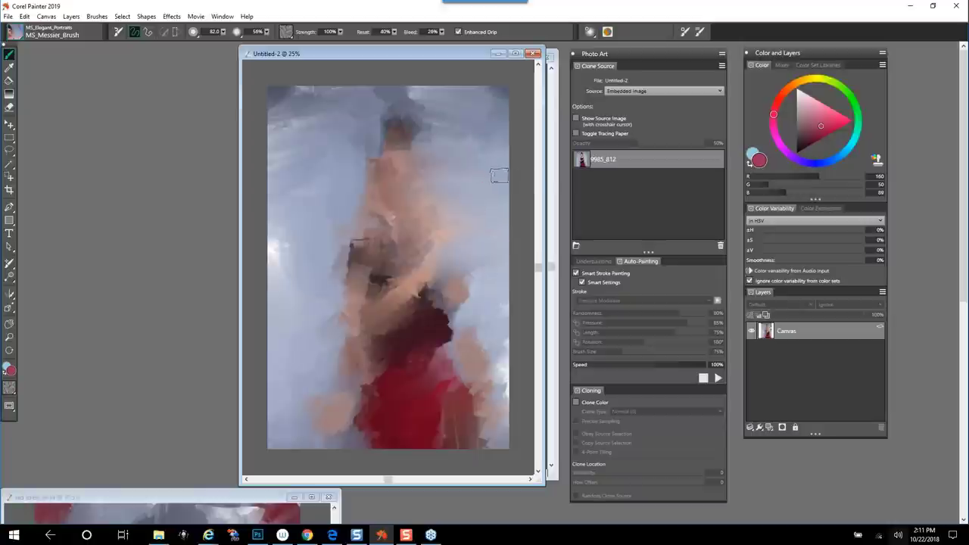
- Lighten the brush color to a soft pink, and try it in dabs over the background on both sides of the figure
{"action": "left_click", "coordinate": [822, 121]}
{"action": "left_click", "coordinate": [817, 111]}
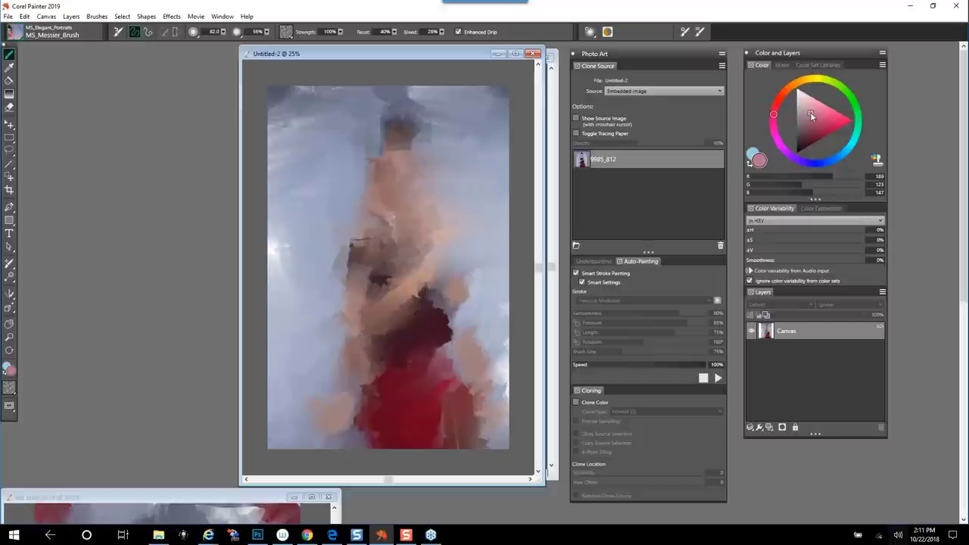
{"action": "left_click_drag", "start_coordinate": [484, 214], "coordinate": [493, 227]}
{"action": "left_click_drag", "start_coordinate": [473, 288], "coordinate": [482, 310]}
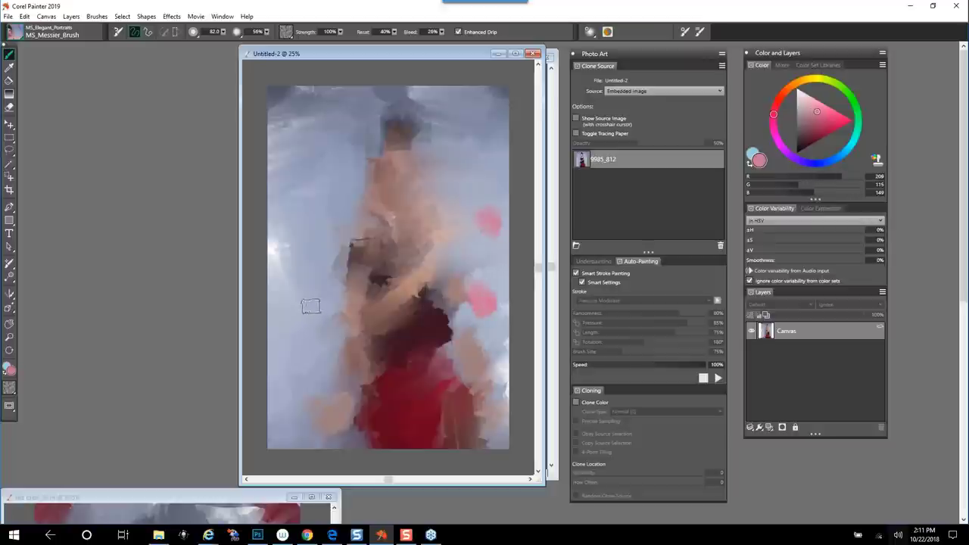
{"action": "left_click_drag", "start_coordinate": [312, 304], "coordinate": [328, 309]}
{"action": "left_click_drag", "start_coordinate": [327, 254], "coordinate": [328, 265]}
{"action": "mouse_move", "coordinate": [332, 212]}
{"action": "left_mouse_down"}
{"action": "mouse_move", "coordinate": [348, 194]}
{"action": "mouse_move", "coordinate": [339, 314]}
{"action": "mouse_move", "coordinate": [318, 333]}
{"action": "left_mouse_up"}
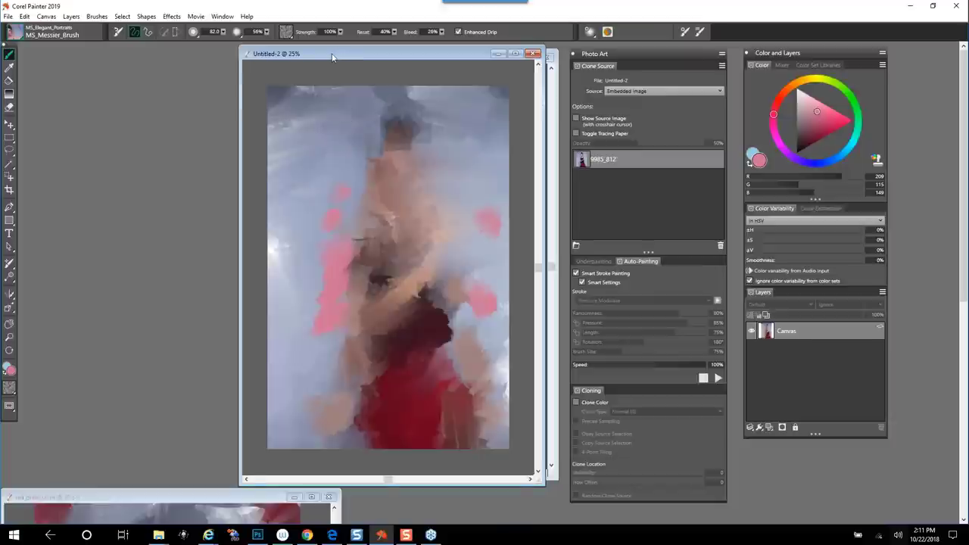
{"action": "left_click_drag", "start_coordinate": [332, 56], "coordinate": [309, 57]}
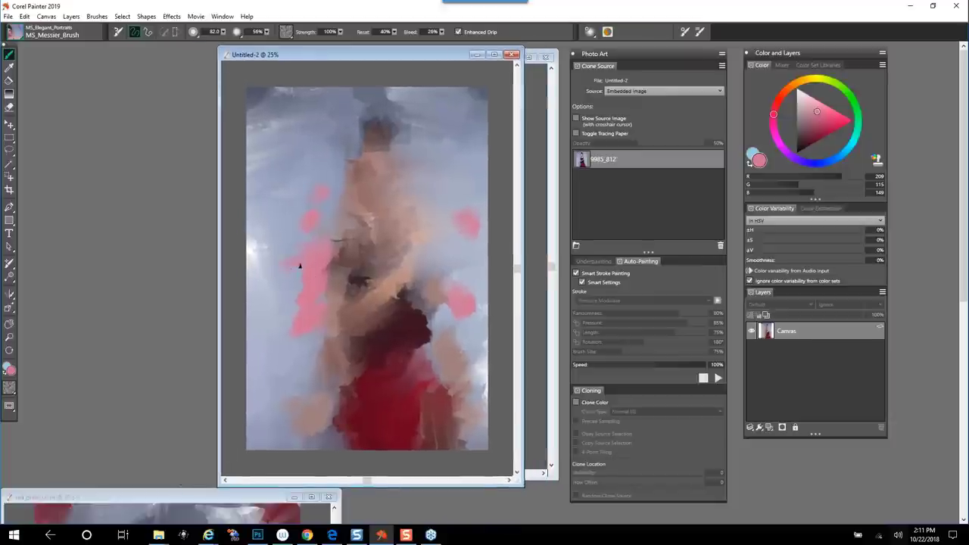
{"action": "mouse_move", "coordinate": [299, 266]}
{"action": "left_mouse_down"}
{"action": "mouse_move", "coordinate": [334, 256]}
{"action": "mouse_move", "coordinate": [377, 250]}
{"action": "left_mouse_up"}
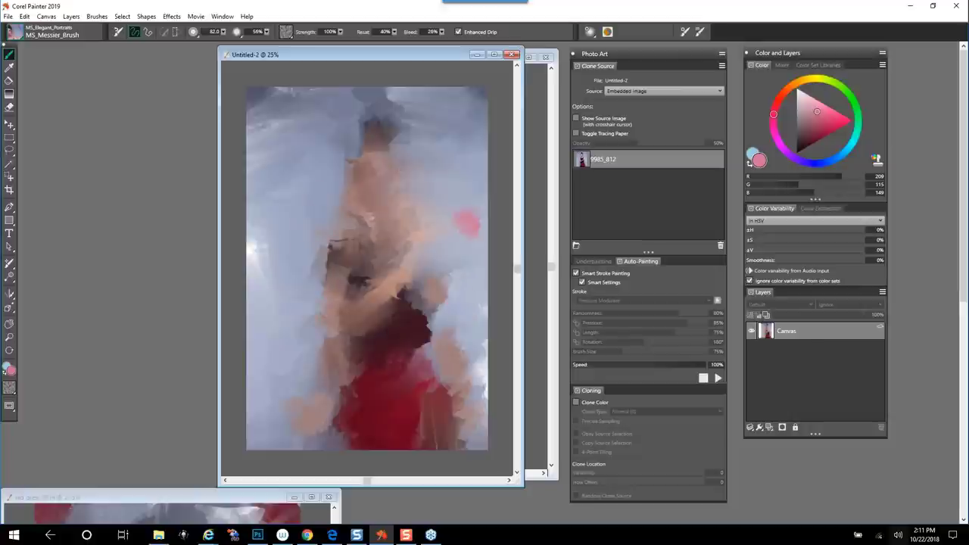
- Save the painting as reddress_cw_01 in Painter RIFF format in the COREL__OCT_Webinar folder
{"action": "left_click", "coordinate": [7, 16]}
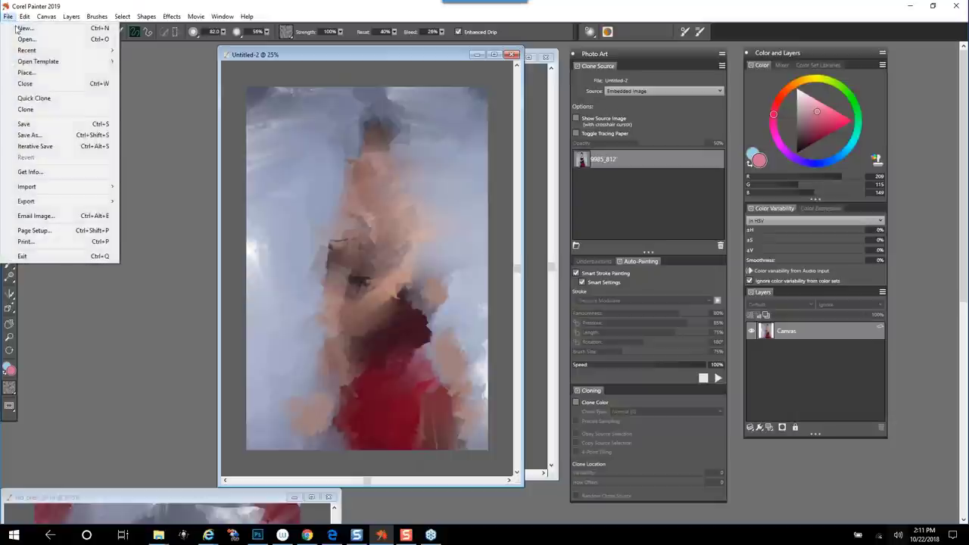
{"action": "left_click", "coordinate": [54, 135]}
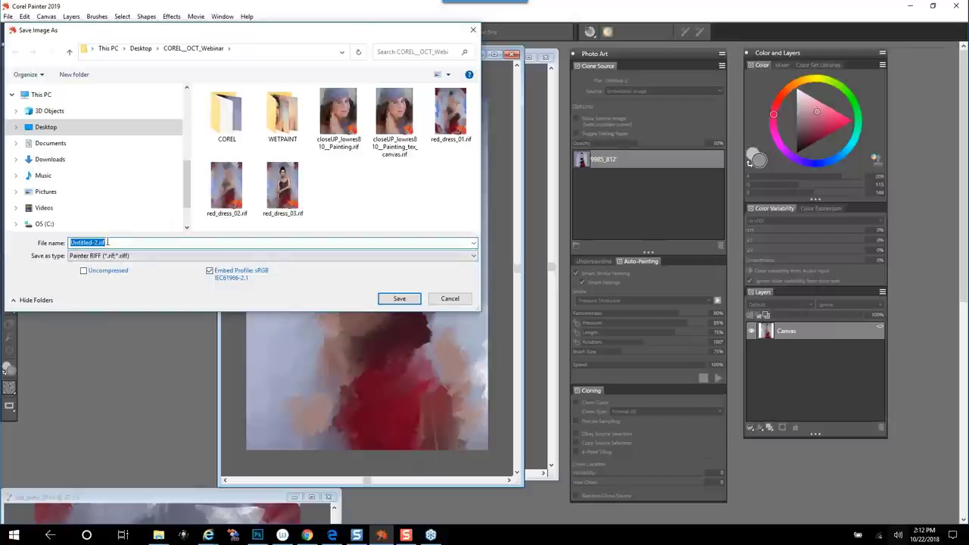
{"action": "type", "text": "red"}
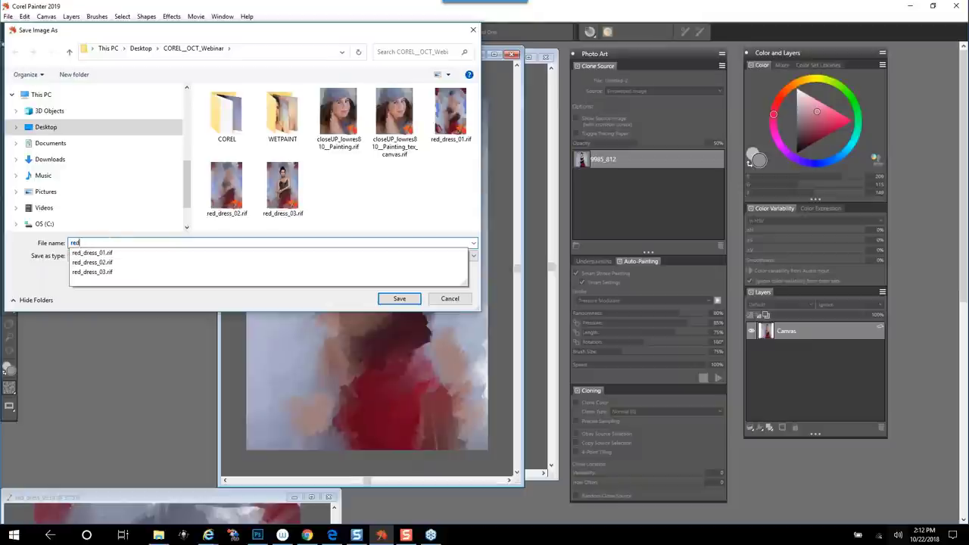
{"action": "type", "text": "dress"}
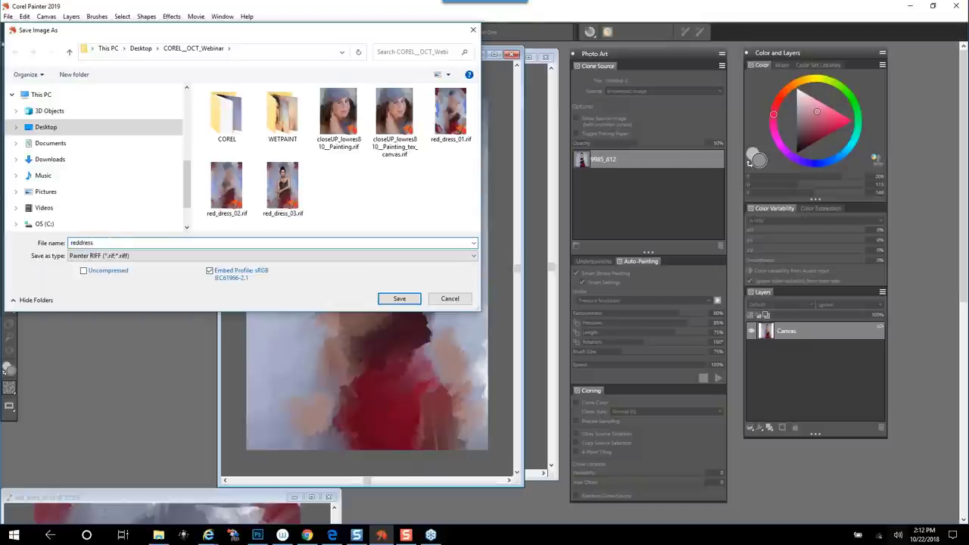
{"action": "type", "text": "_cw_01"}
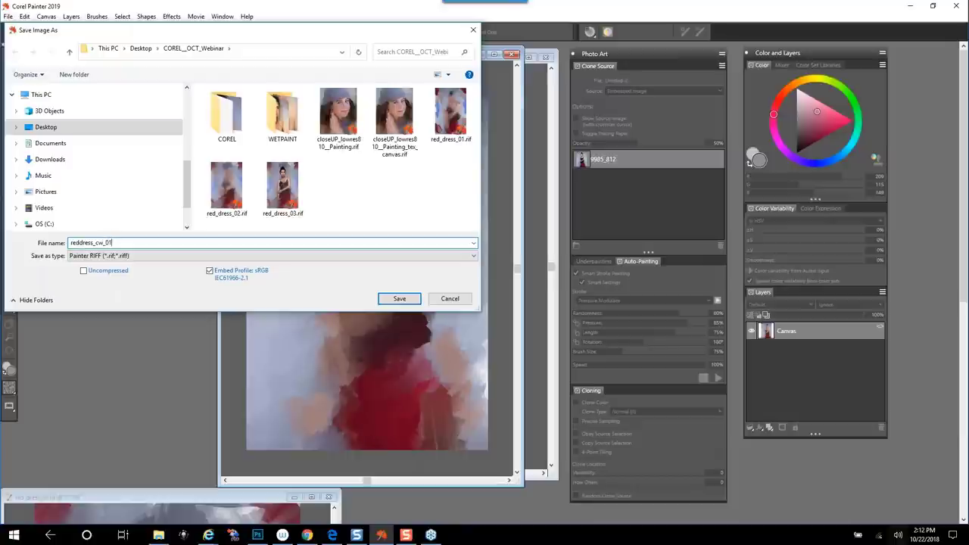
{"action": "left_click", "coordinate": [398, 298]}
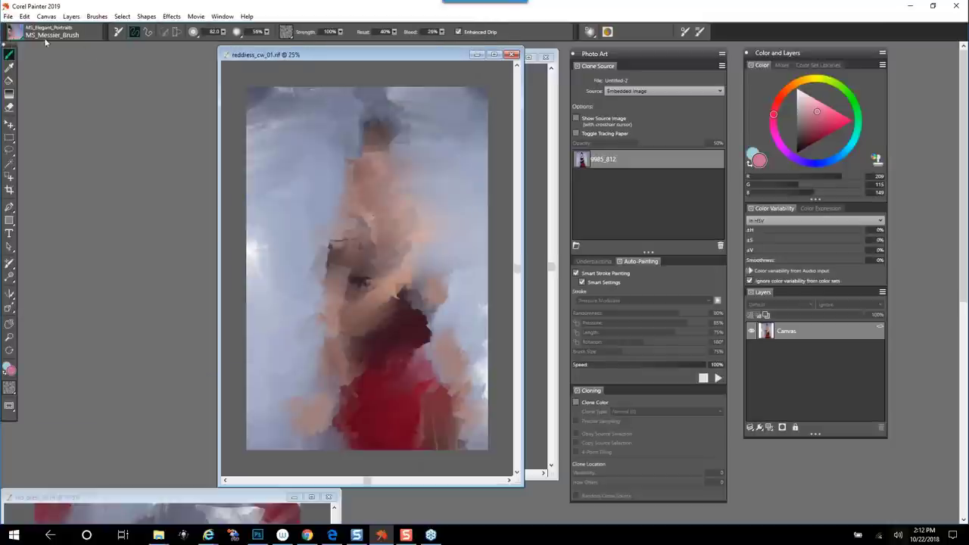
- Save a JPEG version as reddress_cw_01.jpg with Excellent quality, accepting that clone sources are not preserved
{"action": "left_click", "coordinate": [8, 16]}
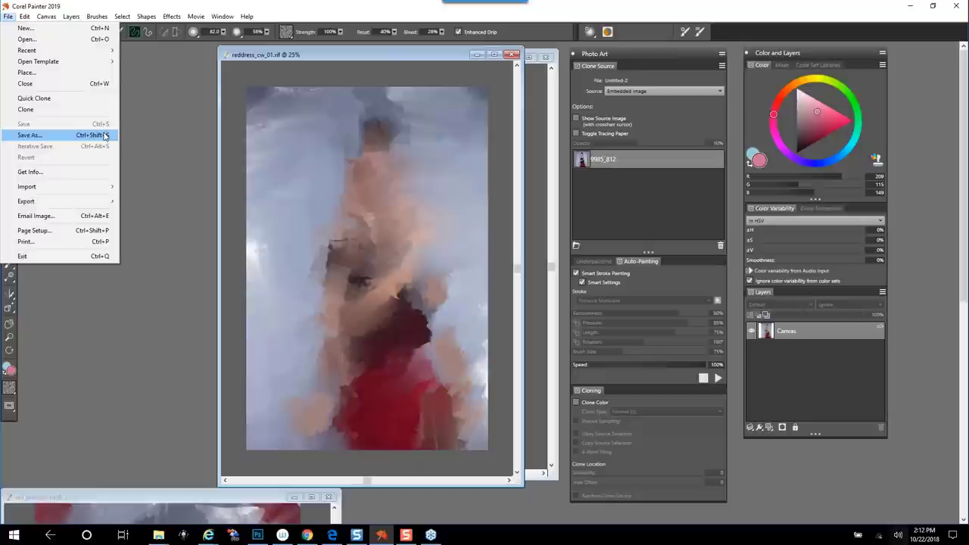
{"action": "left_click", "coordinate": [69, 129]}
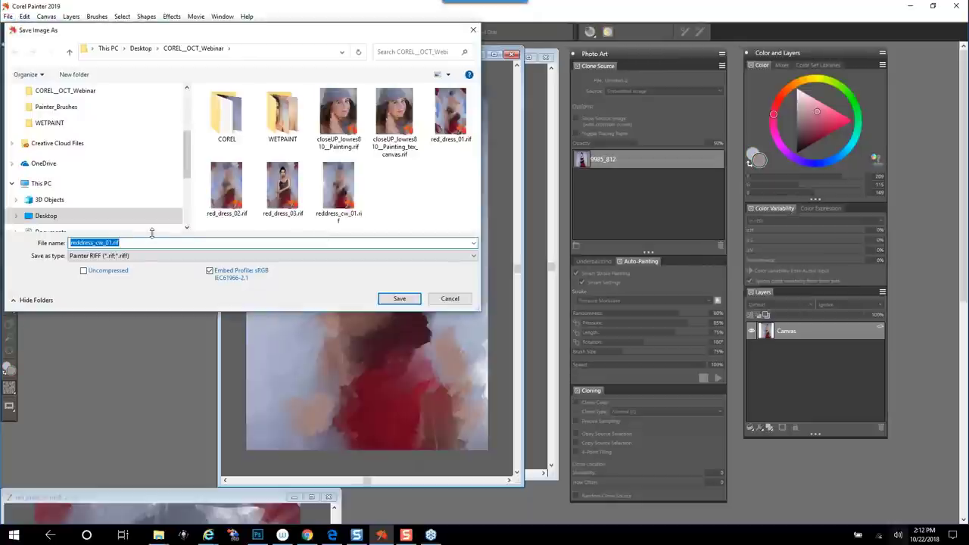
{"action": "left_click", "coordinate": [134, 259]}
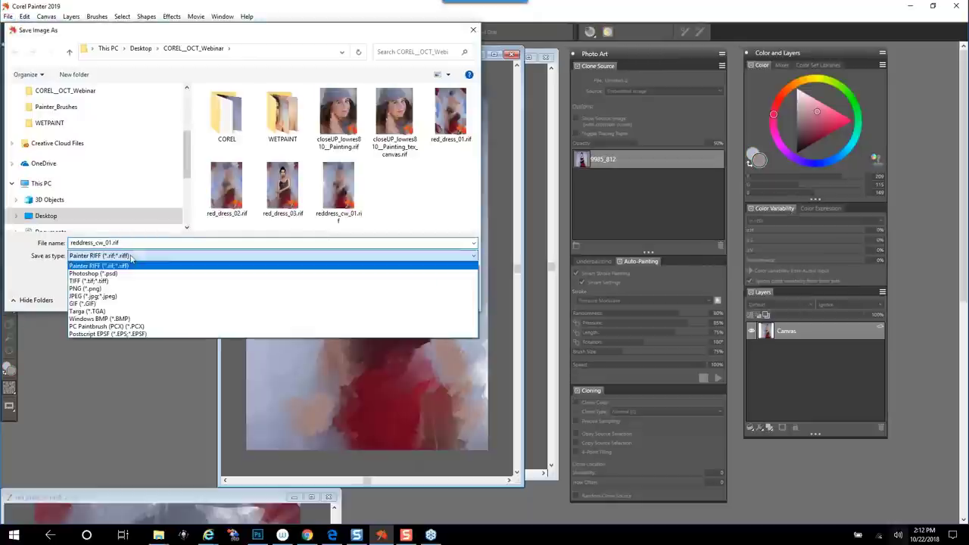
{"action": "left_click", "coordinate": [112, 302]}
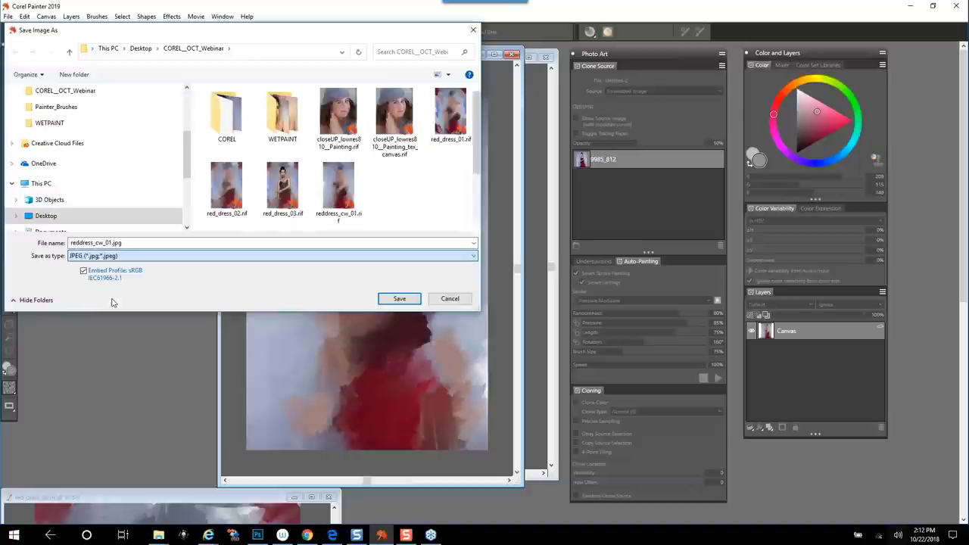
{"action": "left_click", "coordinate": [399, 298]}
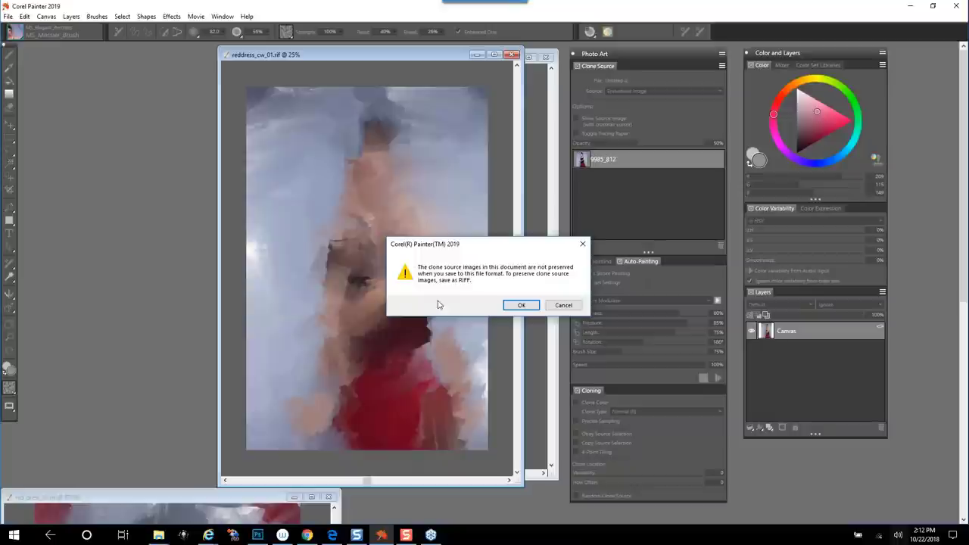
{"action": "left_click", "coordinate": [521, 306]}
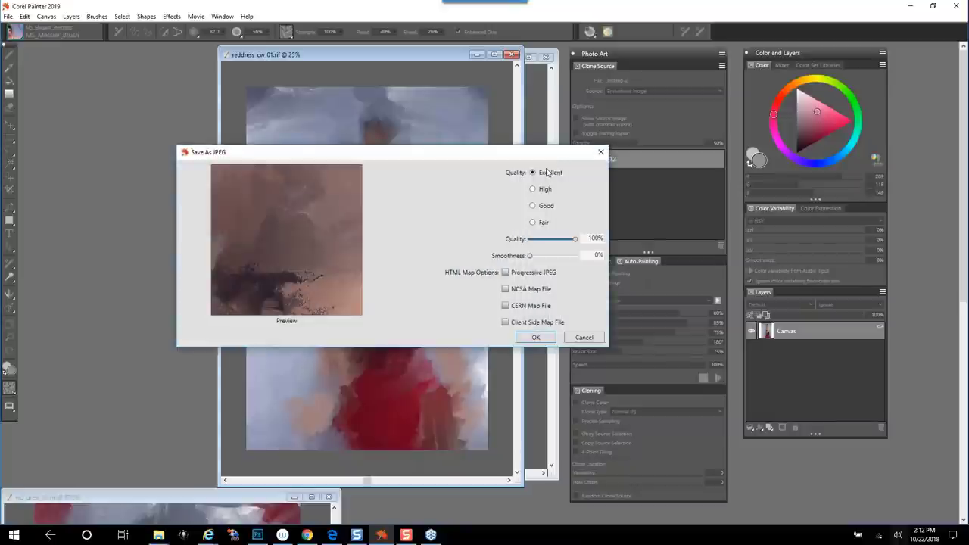
{"action": "left_click", "coordinate": [537, 336]}
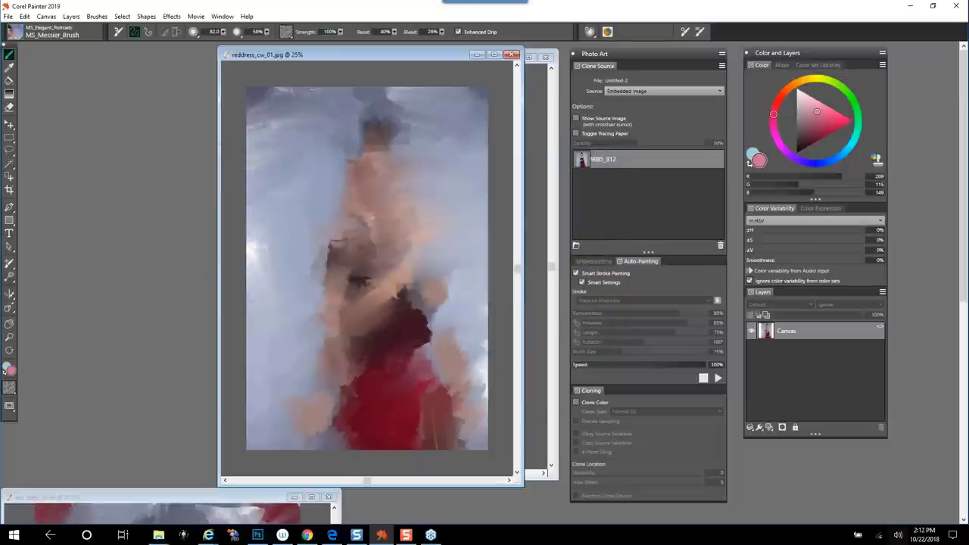
{"action": "mouse_move", "coordinate": [333, 56]}
{"action": "left_mouse_down"}
{"action": "mouse_move", "coordinate": [182, 58]}
{"action": "mouse_move", "coordinate": [388, 67]}
{"action": "mouse_move", "coordinate": [345, 63]}
{"action": "left_mouse_up"}
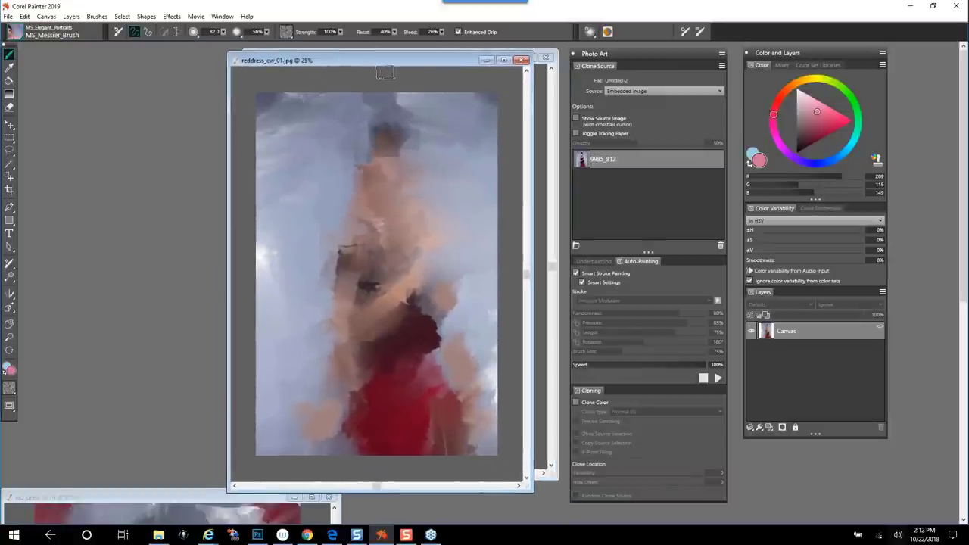
{"action": "left_click_drag", "start_coordinate": [386, 64], "coordinate": [403, 63]}
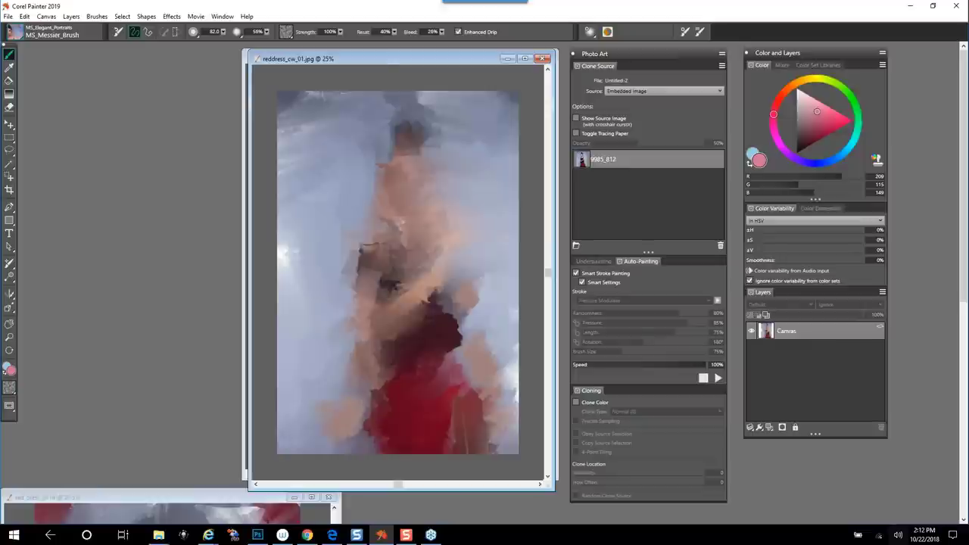
{"action": "left_click_drag", "start_coordinate": [376, 63], "coordinate": [366, 66]}
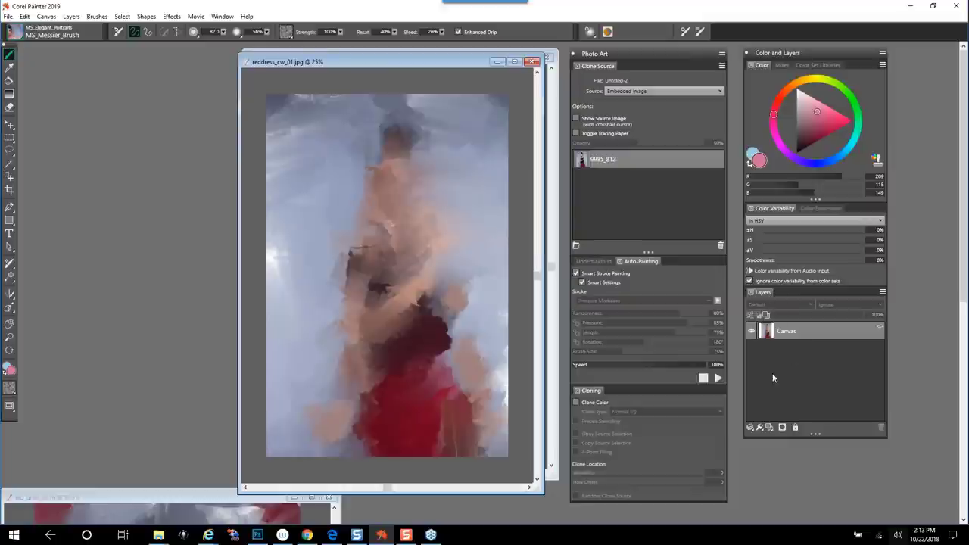
- Add a new layer, and dab pink into both upper corners and the background on either side of the figure
{"action": "left_click", "coordinate": [769, 428]}
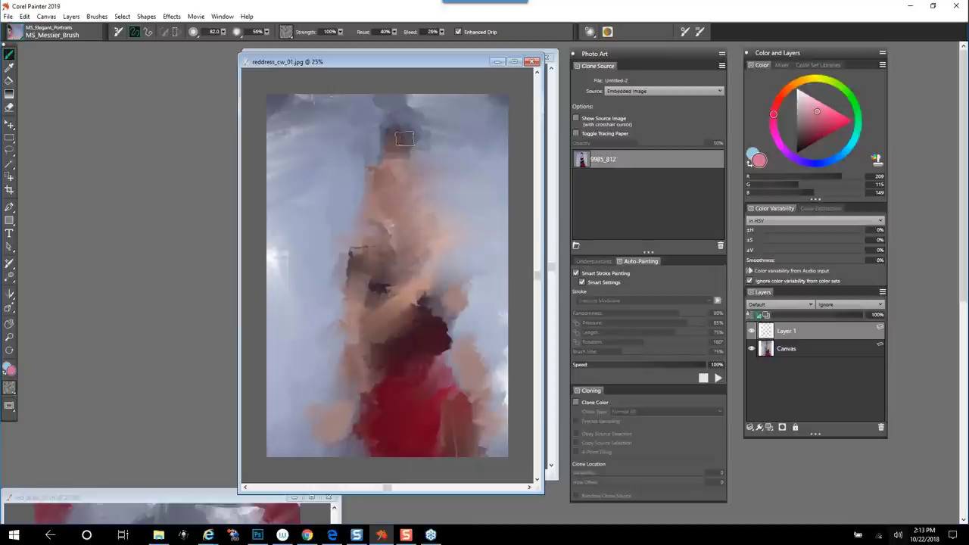
{"action": "mouse_move", "coordinate": [495, 122]}
{"action": "left_mouse_down"}
{"action": "mouse_move", "coordinate": [480, 121]}
{"action": "mouse_move", "coordinate": [472, 105]}
{"action": "left_mouse_up"}
{"action": "left_click_drag", "start_coordinate": [314, 121], "coordinate": [271, 125]}
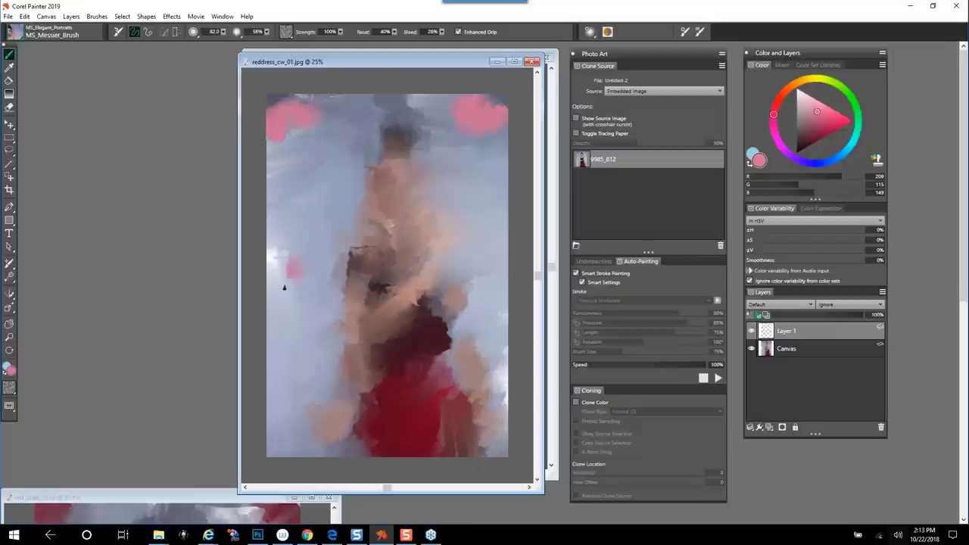
{"action": "left_click_drag", "start_coordinate": [291, 266], "coordinate": [273, 288]}
{"action": "mouse_move", "coordinate": [450, 246]}
{"action": "left_mouse_down"}
{"action": "mouse_move", "coordinate": [473, 253]}
{"action": "mouse_move", "coordinate": [486, 312]}
{"action": "left_mouse_up"}
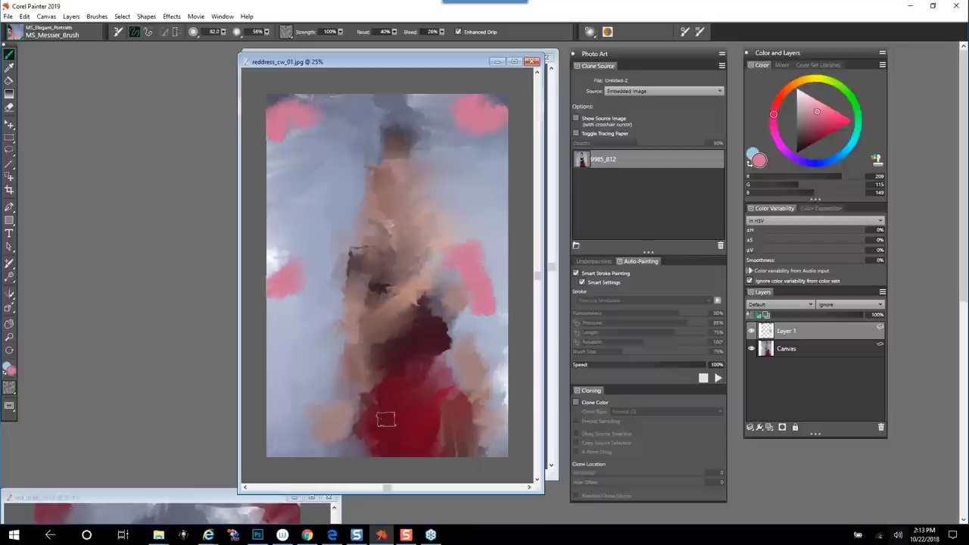
- Sample a dark red from the dress, and dab it into the lower background on both sides of the dress
{"action": "left_click", "coordinate": [411, 413], "text": "alt"}
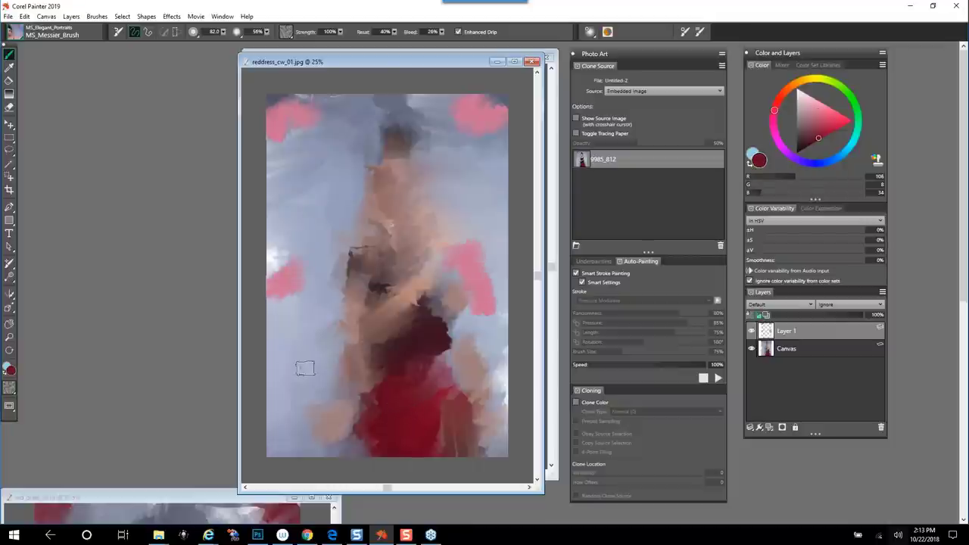
{"action": "left_click_drag", "start_coordinate": [305, 369], "coordinate": [301, 428]}
{"action": "mouse_move", "coordinate": [500, 350]}
{"action": "left_mouse_down"}
{"action": "mouse_move", "coordinate": [496, 337]}
{"action": "mouse_move", "coordinate": [480, 385]}
{"action": "left_mouse_up"}
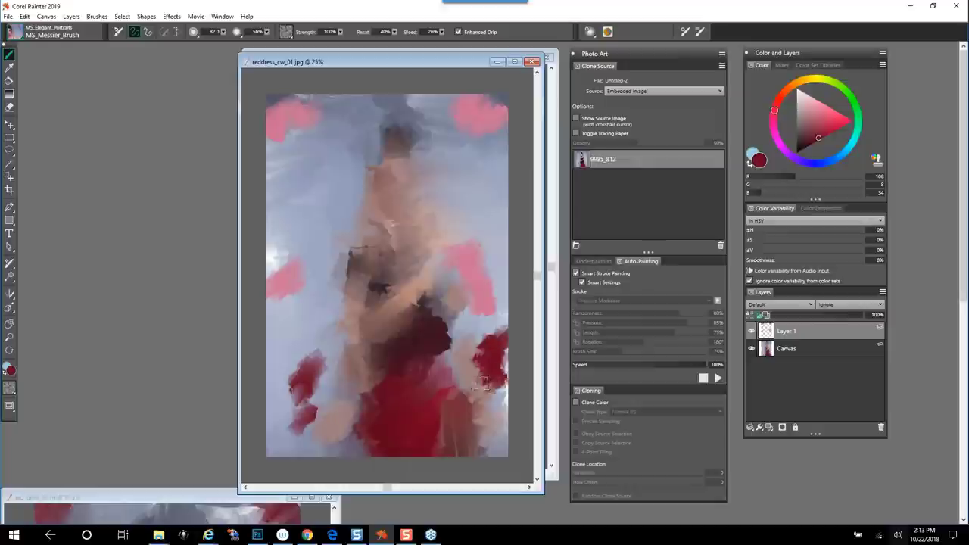
- Switch to the light blue additional color, darken it slightly, and dab it across the upper background and beside the dress
{"action": "left_click", "coordinate": [749, 165]}
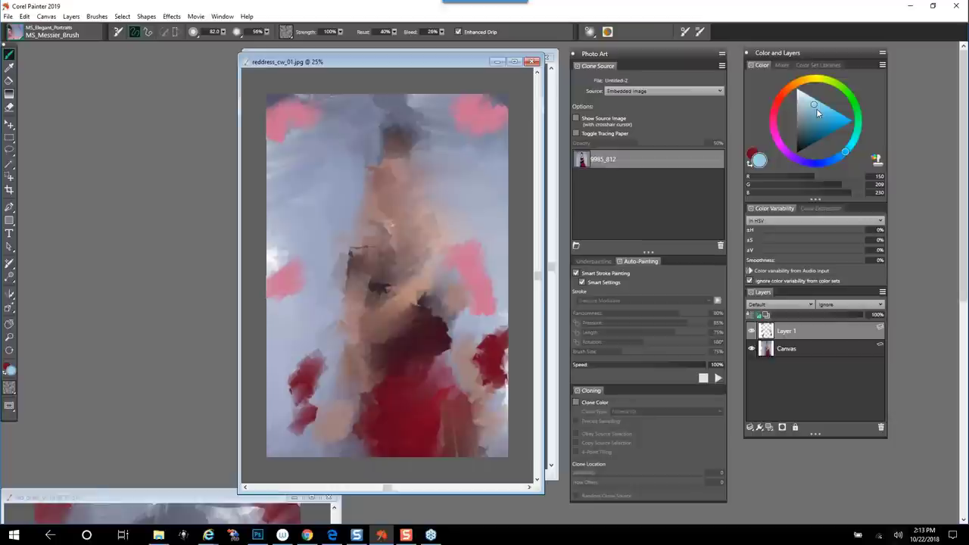
{"action": "left_click", "coordinate": [816, 114]}
{"action": "mouse_move", "coordinate": [489, 158]}
{"action": "left_mouse_down"}
{"action": "mouse_move", "coordinate": [494, 190]}
{"action": "mouse_move", "coordinate": [475, 229]}
{"action": "left_mouse_up"}
{"action": "left_click_drag", "start_coordinate": [310, 191], "coordinate": [277, 242]}
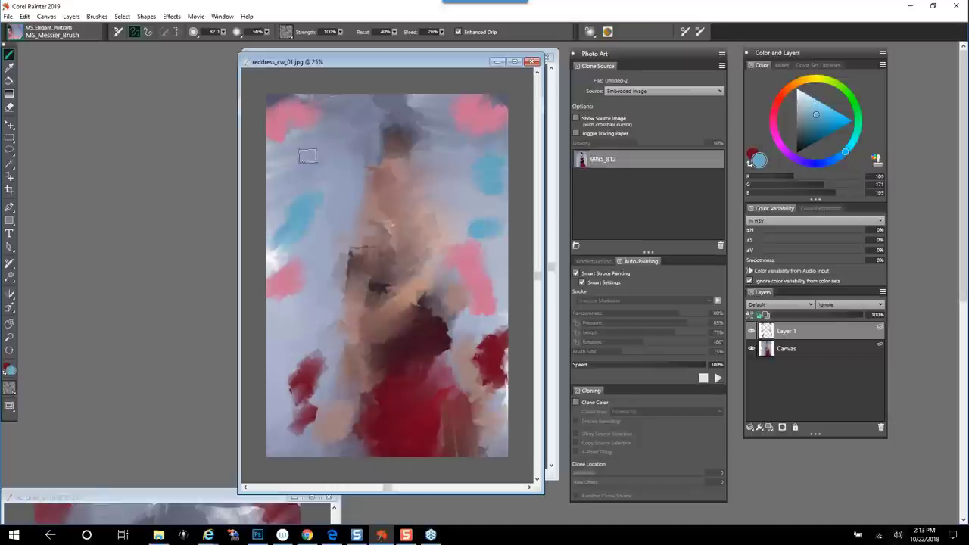
{"action": "left_click_drag", "start_coordinate": [309, 150], "coordinate": [282, 179]}
{"action": "left_click_drag", "start_coordinate": [296, 455], "coordinate": [297, 440]}
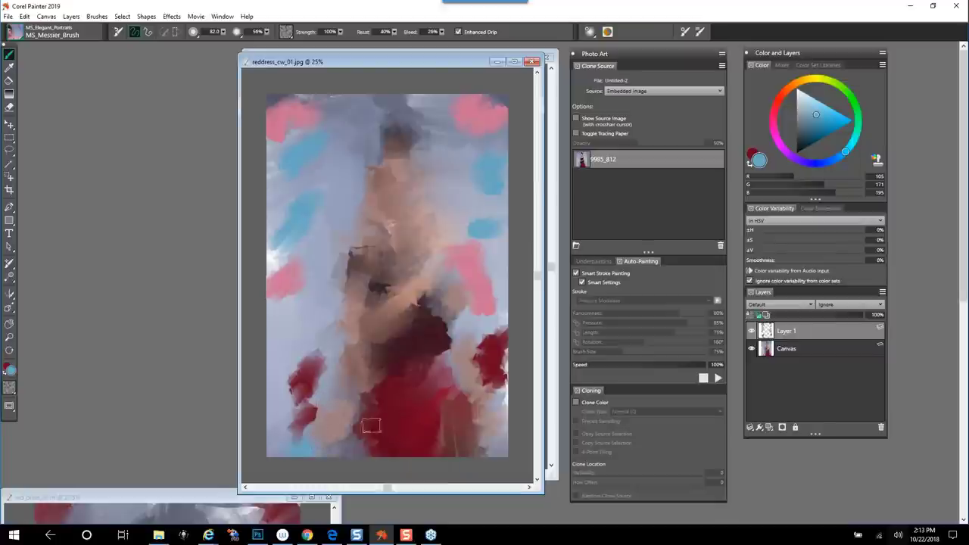
{"action": "left_click_drag", "start_coordinate": [316, 352], "coordinate": [319, 382]}
{"action": "left_click_drag", "start_coordinate": [492, 352], "coordinate": [477, 408]}
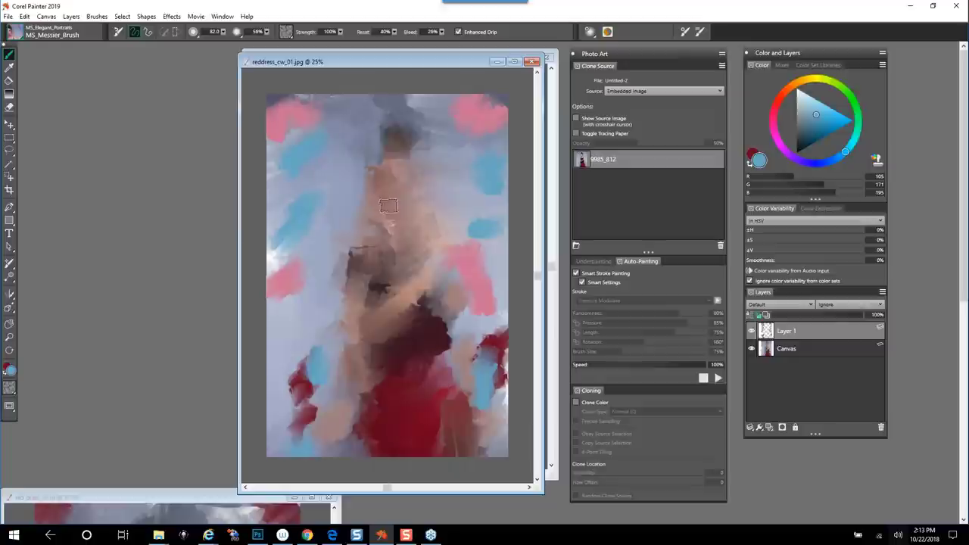
- Sample a skin tone from the figure, and dab it across the top and both sides of the background
{"action": "left_click", "coordinate": [403, 174], "text": "alt"}
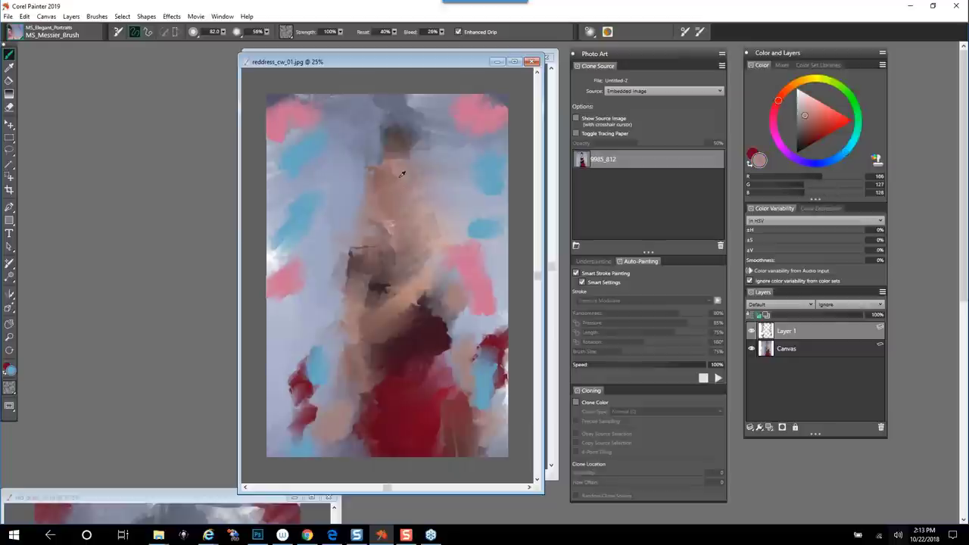
{"action": "mouse_move", "coordinate": [496, 193]}
{"action": "left_mouse_down"}
{"action": "mouse_move", "coordinate": [485, 229]}
{"action": "mouse_move", "coordinate": [500, 342]}
{"action": "left_mouse_up"}
{"action": "mouse_move", "coordinate": [287, 266]}
{"action": "left_mouse_down"}
{"action": "mouse_move", "coordinate": [265, 302]}
{"action": "mouse_move", "coordinate": [272, 388]}
{"action": "left_mouse_up"}
{"action": "mouse_move", "coordinate": [306, 151]}
{"action": "left_mouse_down"}
{"action": "mouse_move", "coordinate": [282, 171]}
{"action": "mouse_move", "coordinate": [291, 140]}
{"action": "left_mouse_up"}
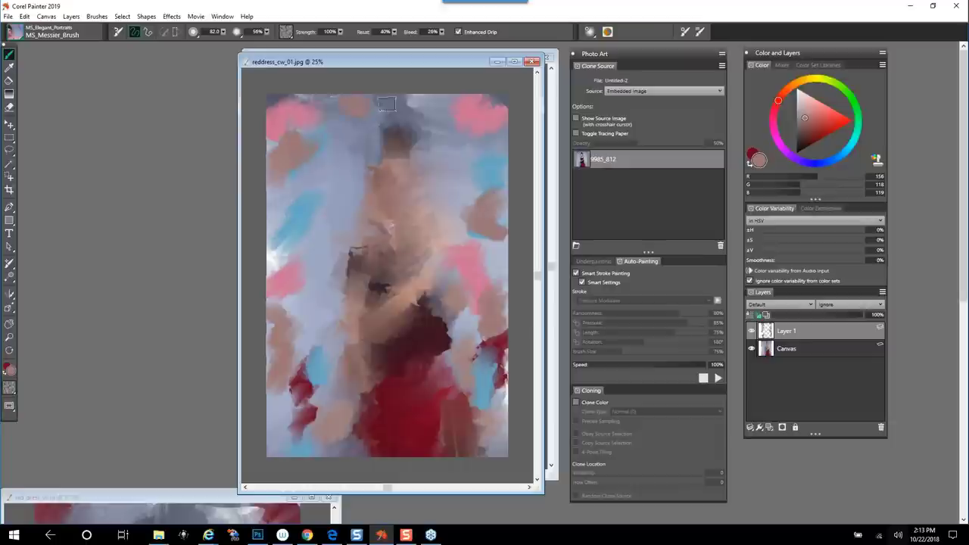
{"action": "left_click_drag", "start_coordinate": [477, 109], "coordinate": [447, 102]}
{"action": "left_click_drag", "start_coordinate": [461, 320], "coordinate": [468, 334]}
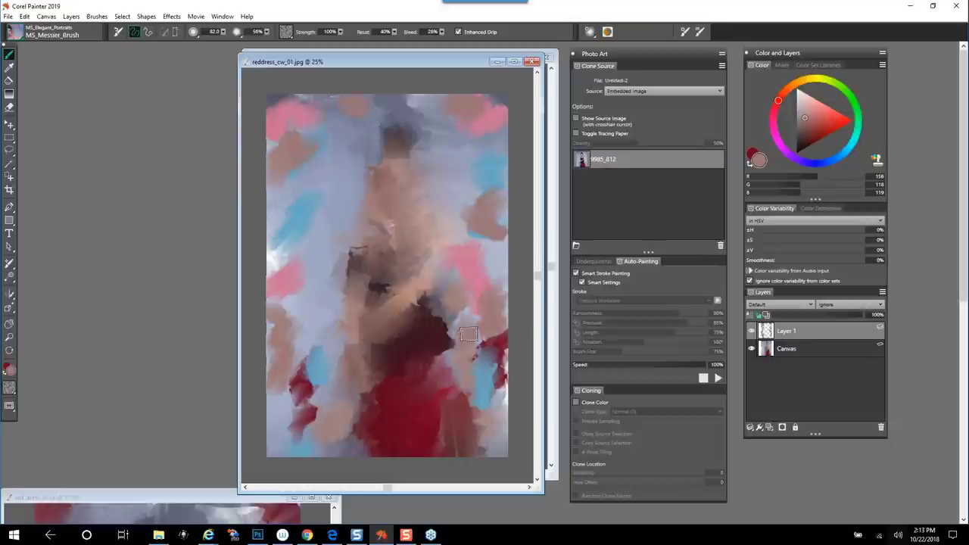
{"action": "mouse_move", "coordinate": [336, 374]}
{"action": "left_mouse_down"}
{"action": "mouse_move", "coordinate": [302, 377]}
{"action": "mouse_move", "coordinate": [269, 409]}
{"action": "left_mouse_up"}
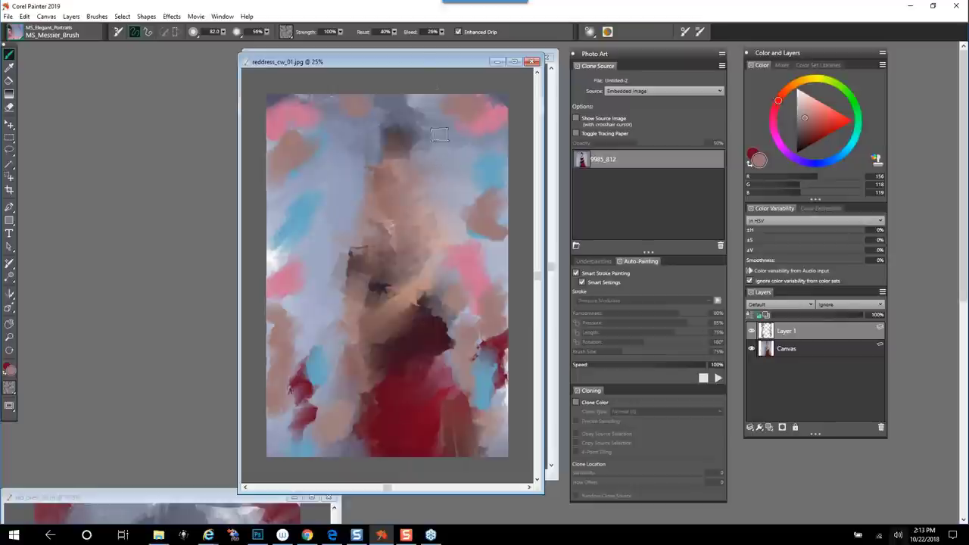
{"action": "left_click_drag", "start_coordinate": [415, 65], "coordinate": [368, 59]}
{"action": "left_click", "coordinate": [249, 501]}
{"action": "left_click_drag", "start_coordinate": [249, 501], "coordinate": [261, 102]}
{"action": "key", "text": "Escape"}
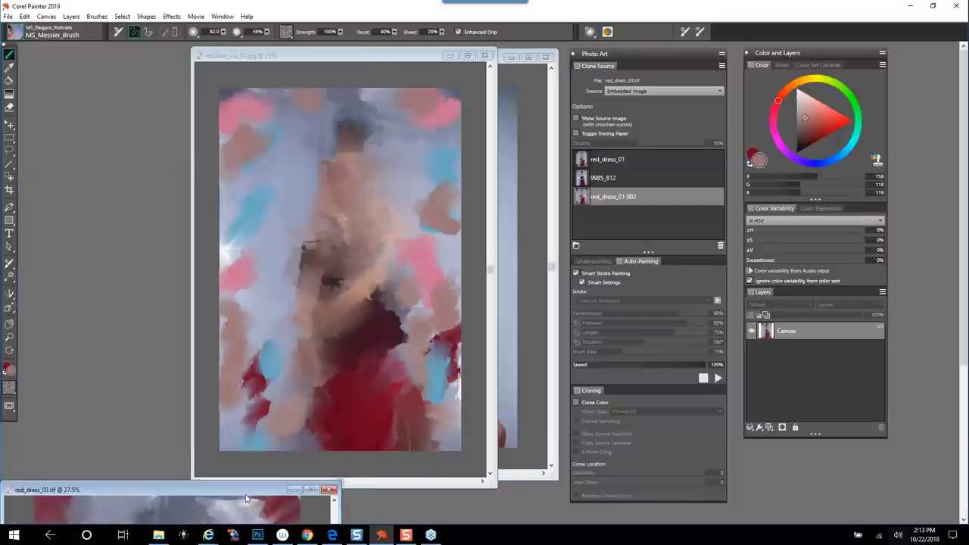
{"action": "left_click_drag", "start_coordinate": [304, 61], "coordinate": [301, 64]}
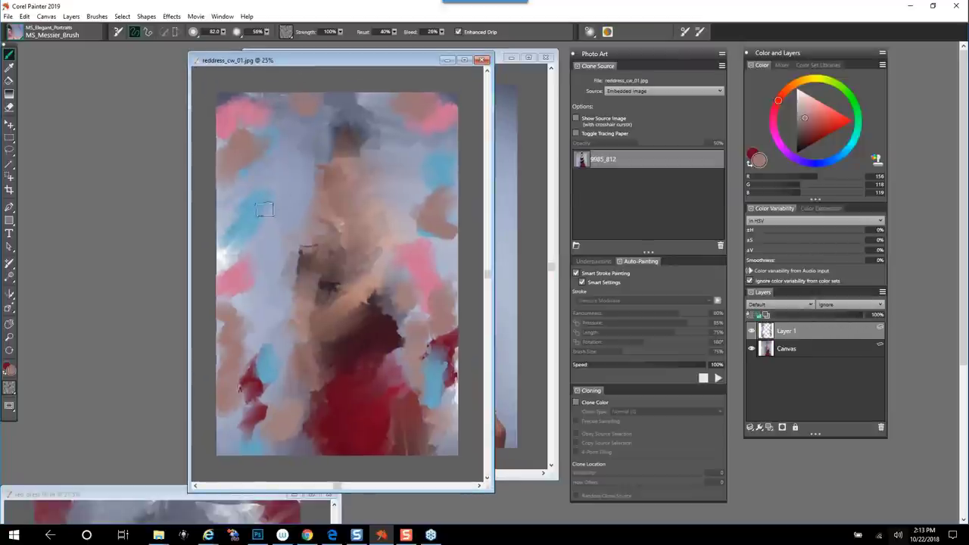
- Save a JPEG version as reddress_cw_02 with Excellent quality, accepting that layers are merged in this format
{"action": "left_click", "coordinate": [9, 15]}
{"action": "mouse_move", "coordinate": [25, 16]}
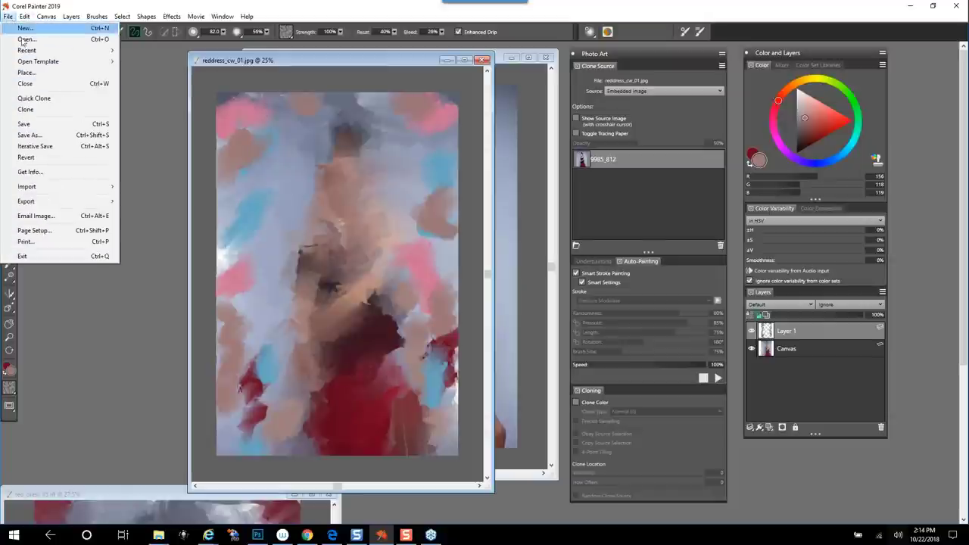
{"action": "left_click", "coordinate": [33, 136]}
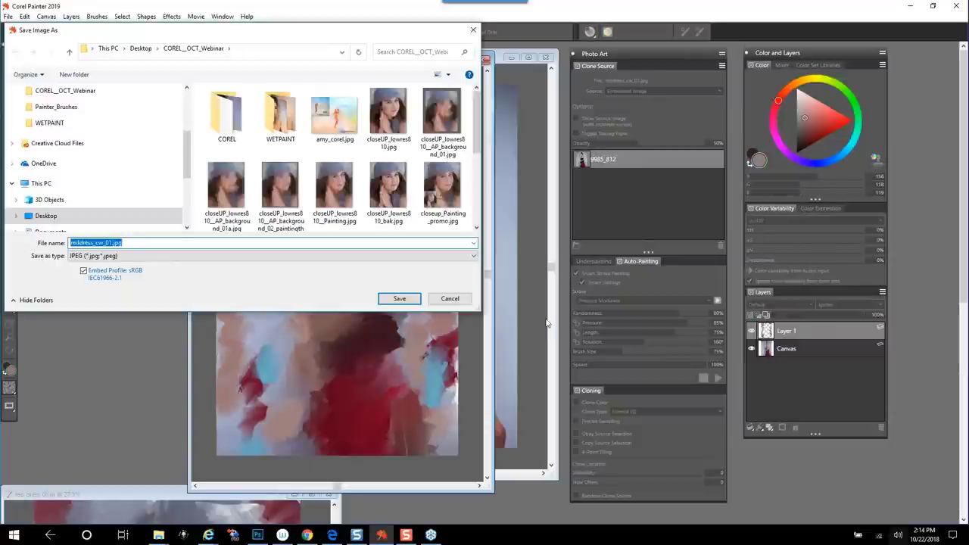
{"action": "left_click", "coordinate": [119, 243]}
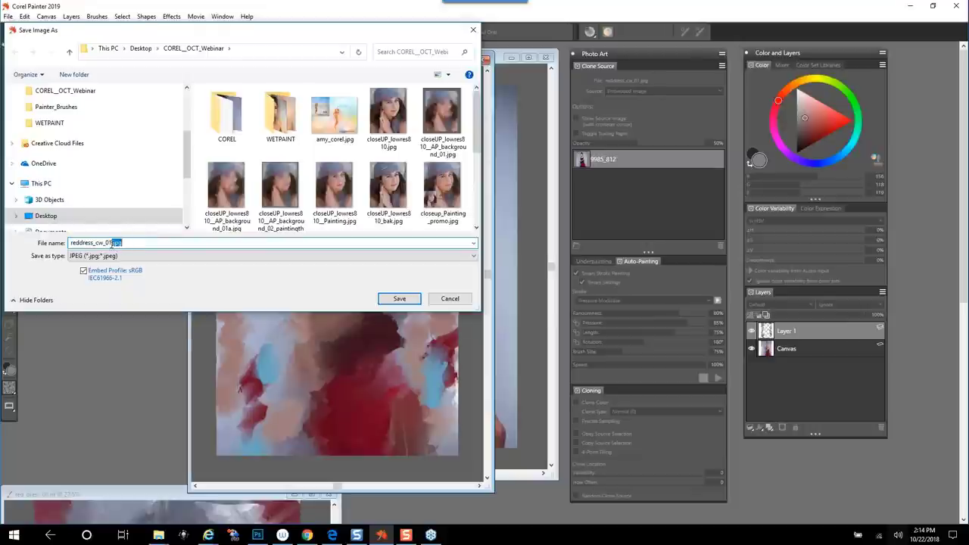
{"action": "left_click_drag", "start_coordinate": [108, 242], "coordinate": [110, 242]}
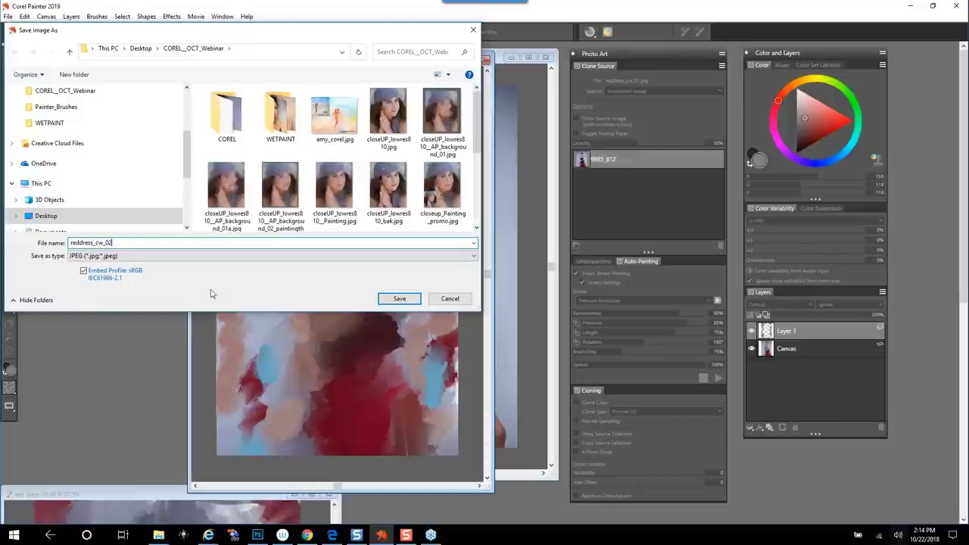
{"action": "left_click", "coordinate": [399, 298]}
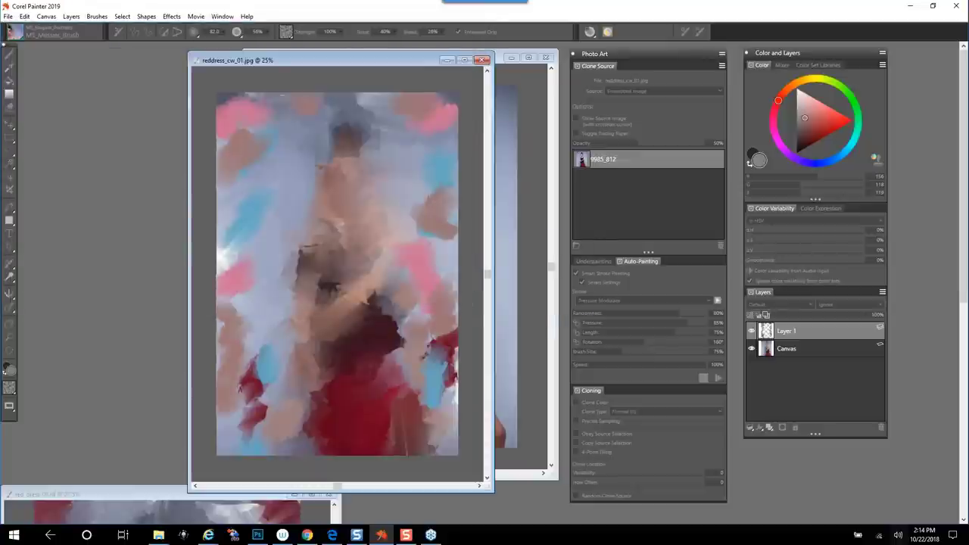
{"action": "left_click", "coordinate": [518, 306]}
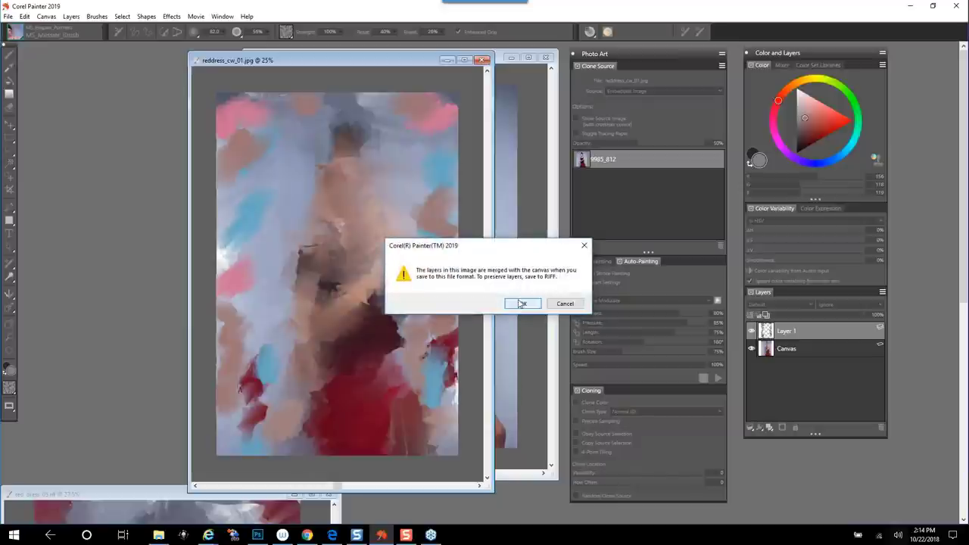
{"action": "key", "text": "Return"}
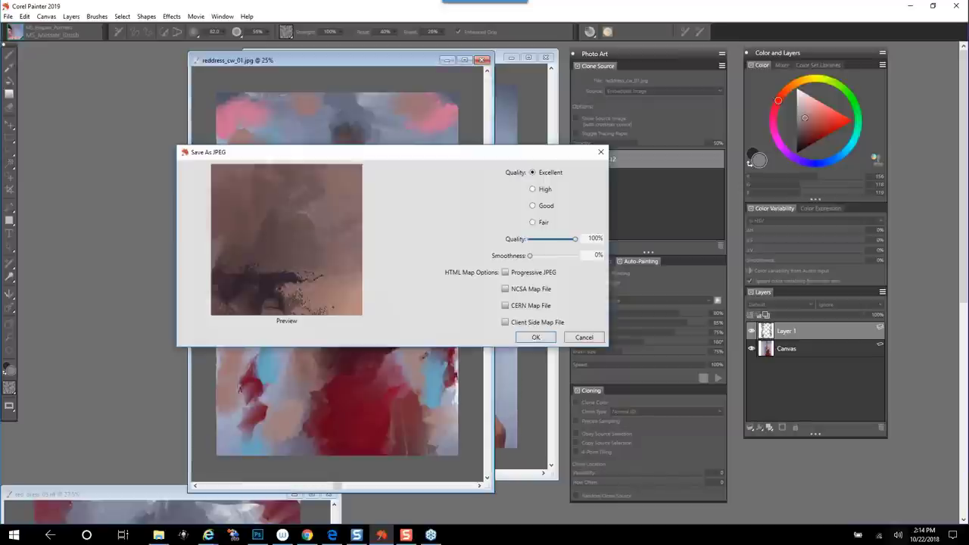
{"action": "left_click", "coordinate": [537, 338]}
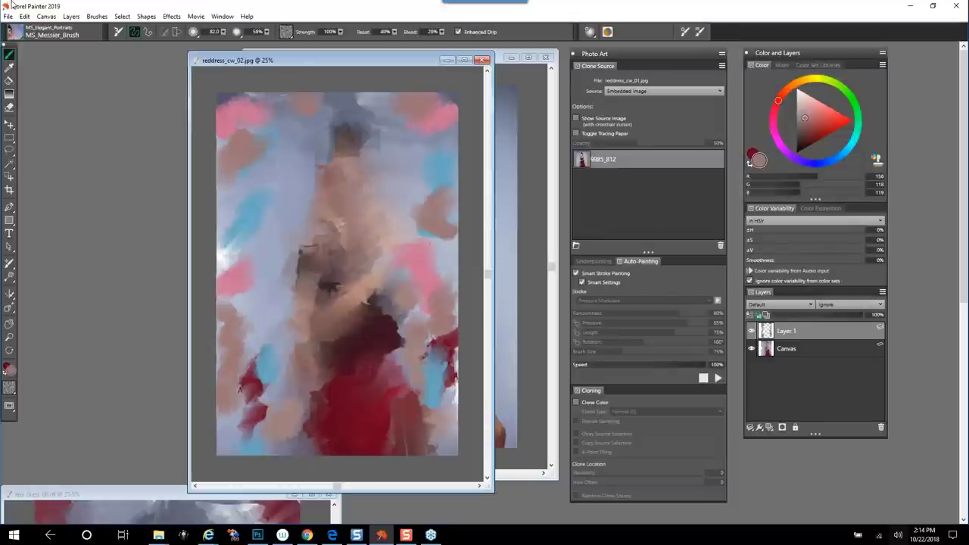
{"action": "left_click", "coordinate": [28, 18]}
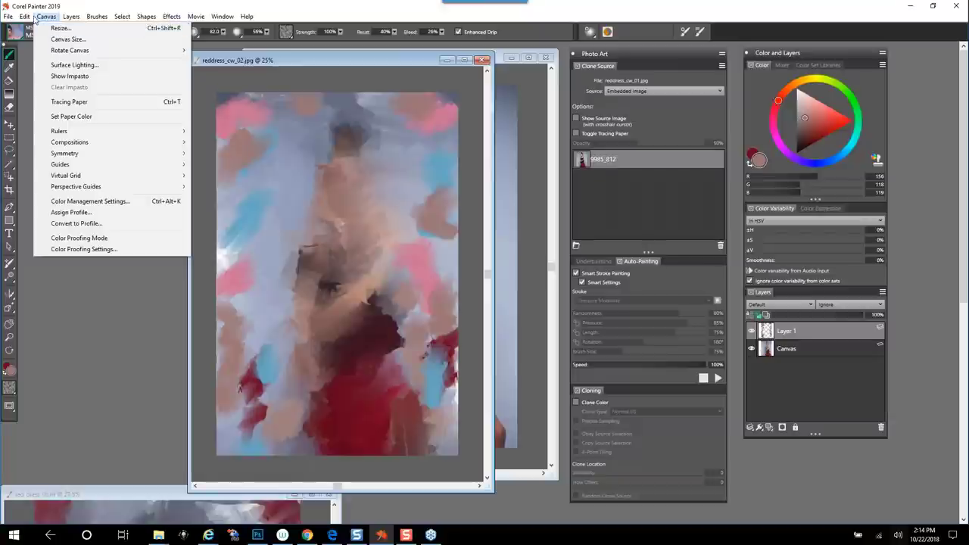
{"action": "left_click", "coordinate": [46, 17]}
{"action": "left_click", "coordinate": [25, 17]}
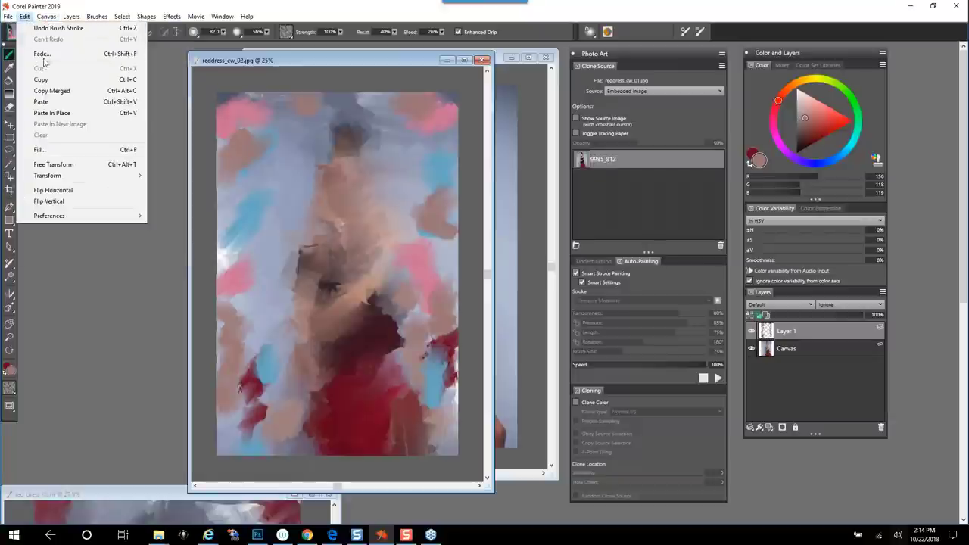
{"action": "left_click", "coordinate": [102, 347]}
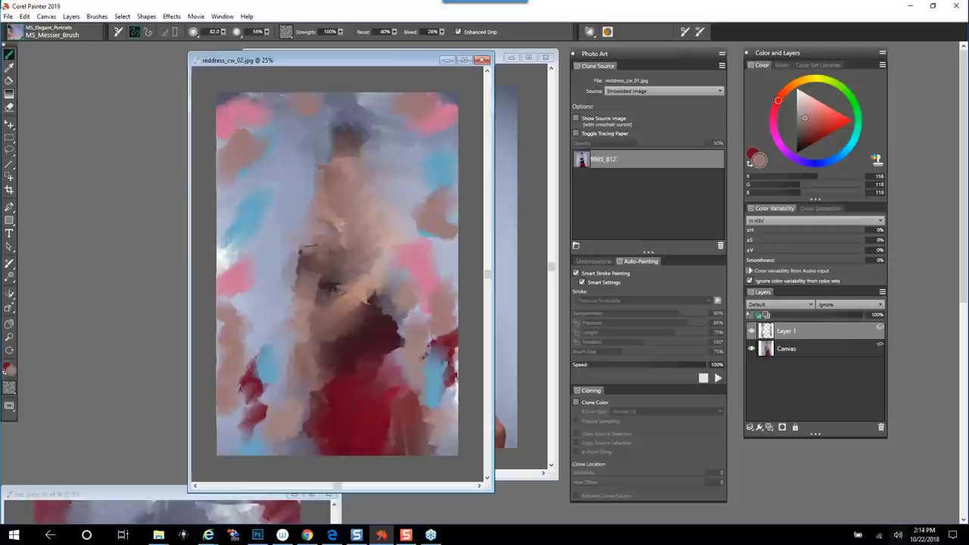
- Save the layered painting in Painter RIFF format as reddress_cw_02.rif
{"action": "left_click", "coordinate": [8, 17]}
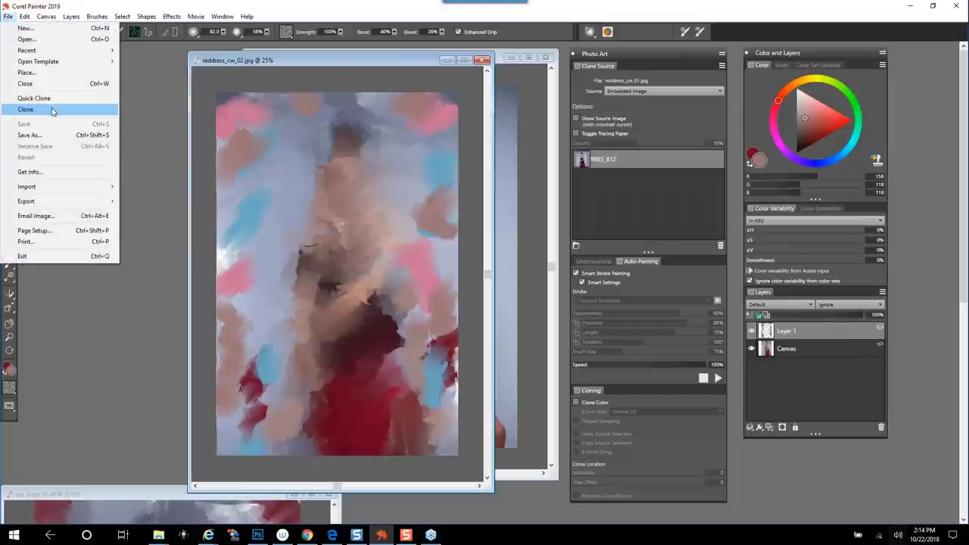
{"action": "left_click", "coordinate": [63, 135]}
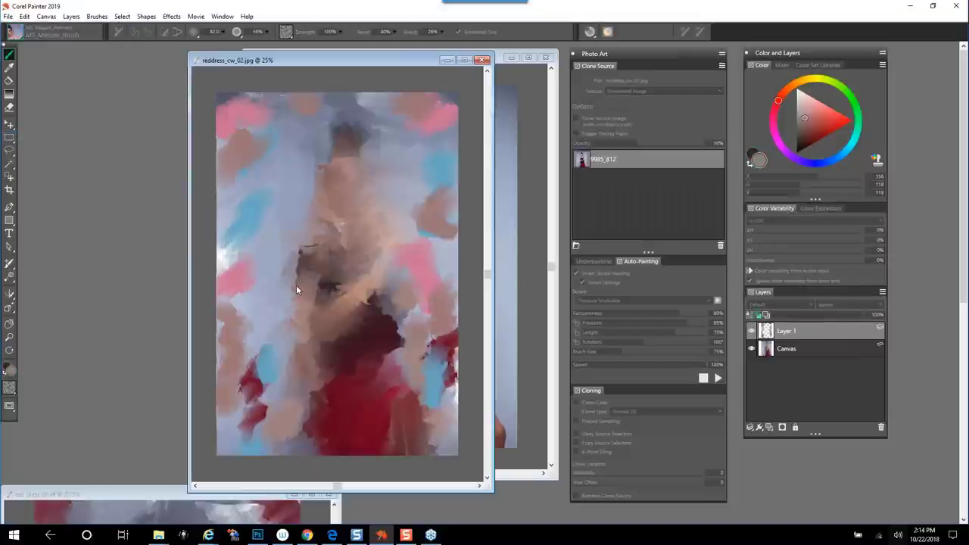
{"action": "left_click", "coordinate": [95, 256]}
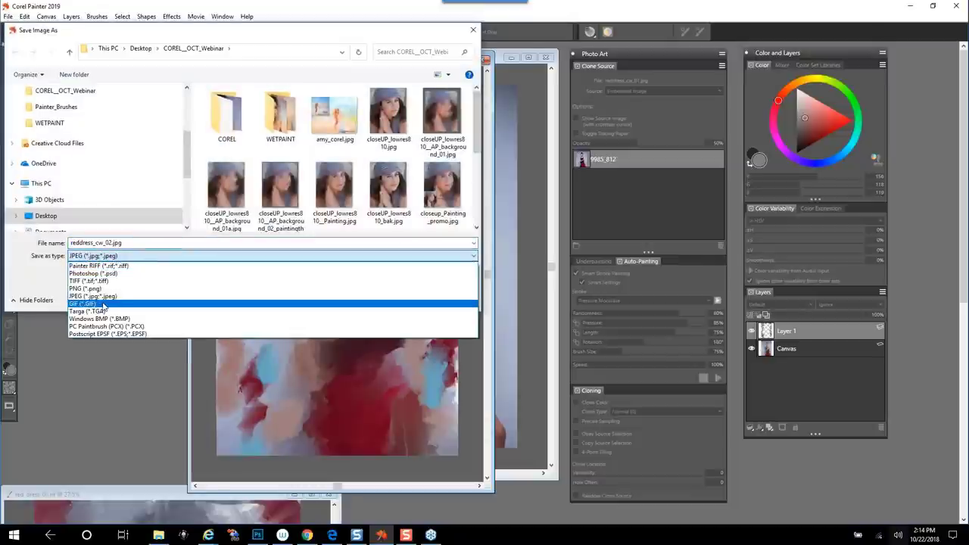
{"action": "left_click", "coordinate": [124, 266]}
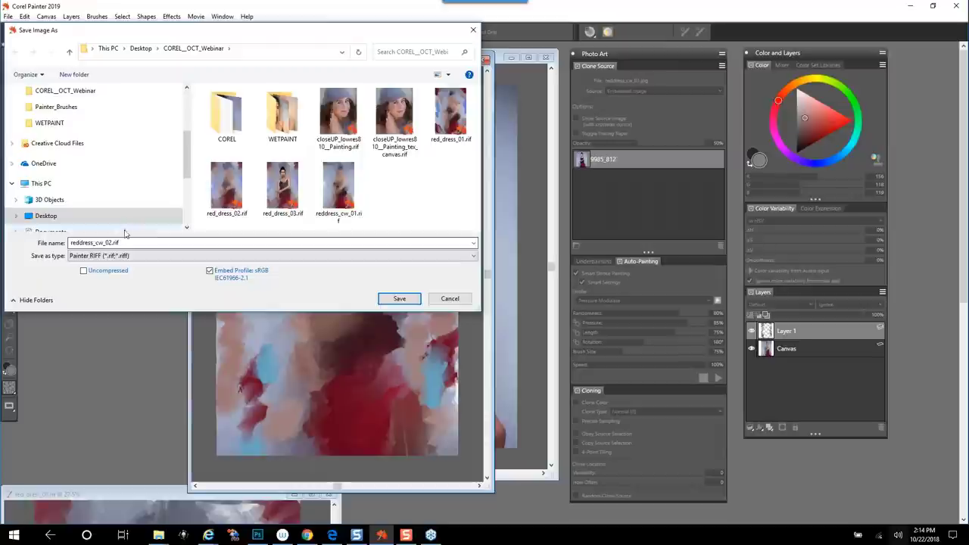
{"action": "left_click", "coordinate": [399, 298]}
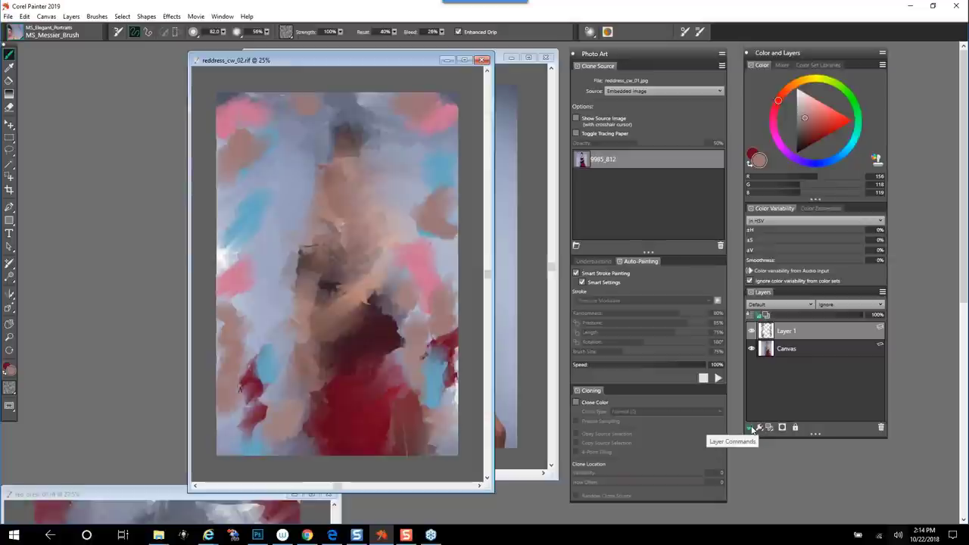
- Drop Layer 1 onto the canvas, and create a quick clone of the flattened painting
{"action": "left_click", "coordinate": [751, 428]}
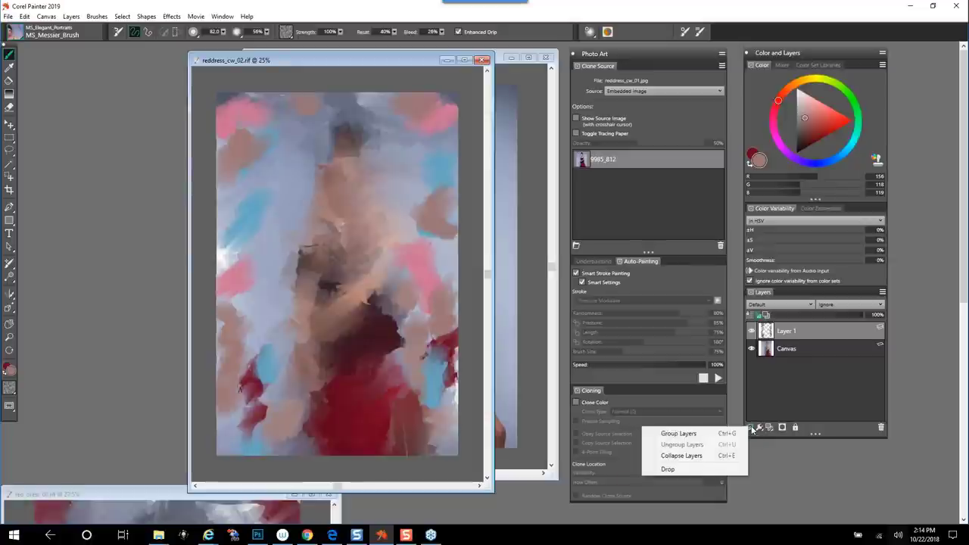
{"action": "left_click", "coordinate": [739, 468]}
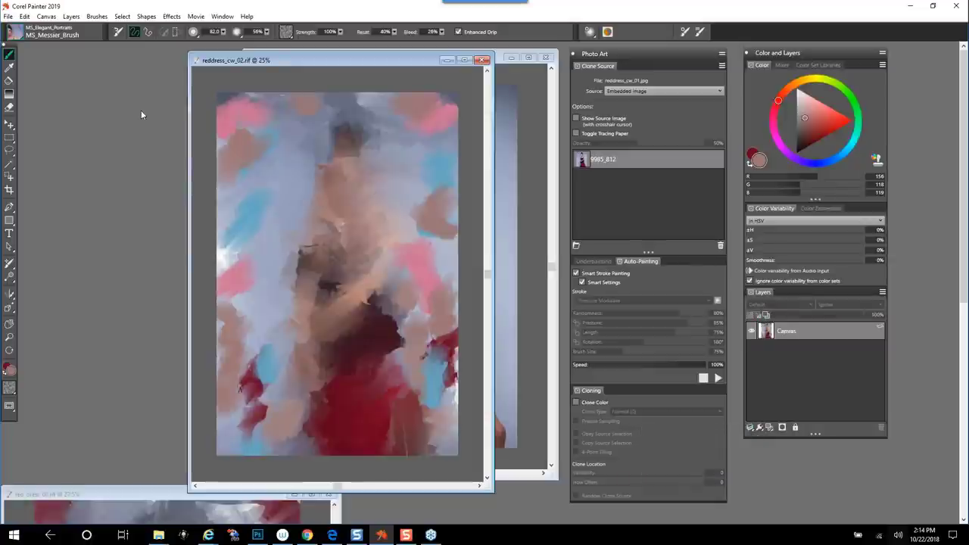
{"action": "left_click", "coordinate": [584, 262]}
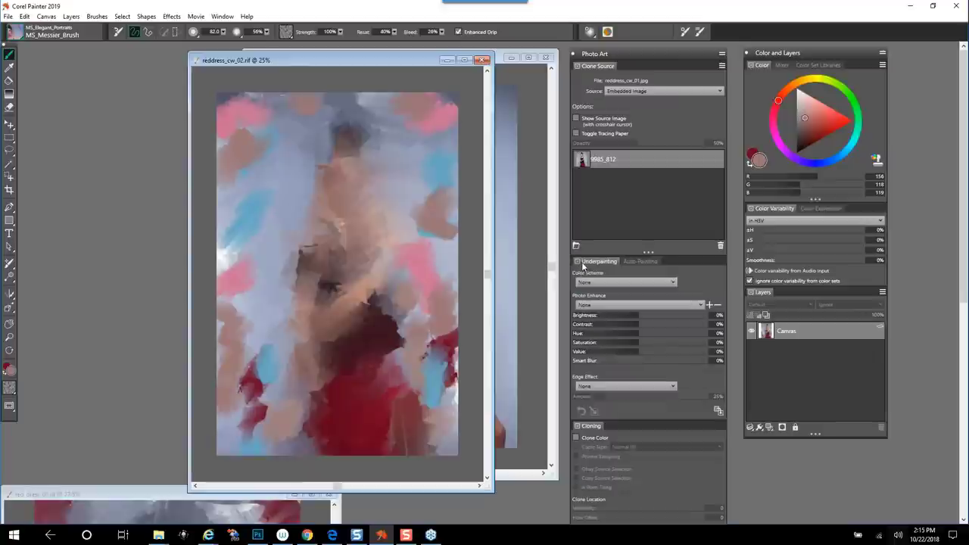
{"action": "left_click", "coordinate": [718, 413]}
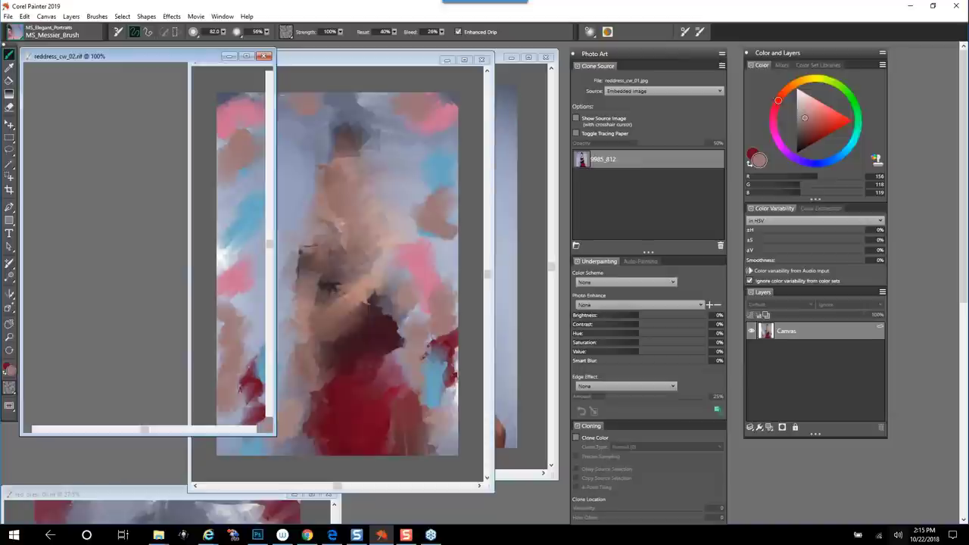
- Move and enlarge the new clone's window to show the whole canvas, and turn off its tracing paper
{"action": "left_click_drag", "start_coordinate": [154, 60], "coordinate": [322, 69]}
{"action": "left_click_drag", "start_coordinate": [441, 378], "coordinate": [522, 379]}
{"action": "left_click_drag", "start_coordinate": [448, 446], "coordinate": [448, 463]}
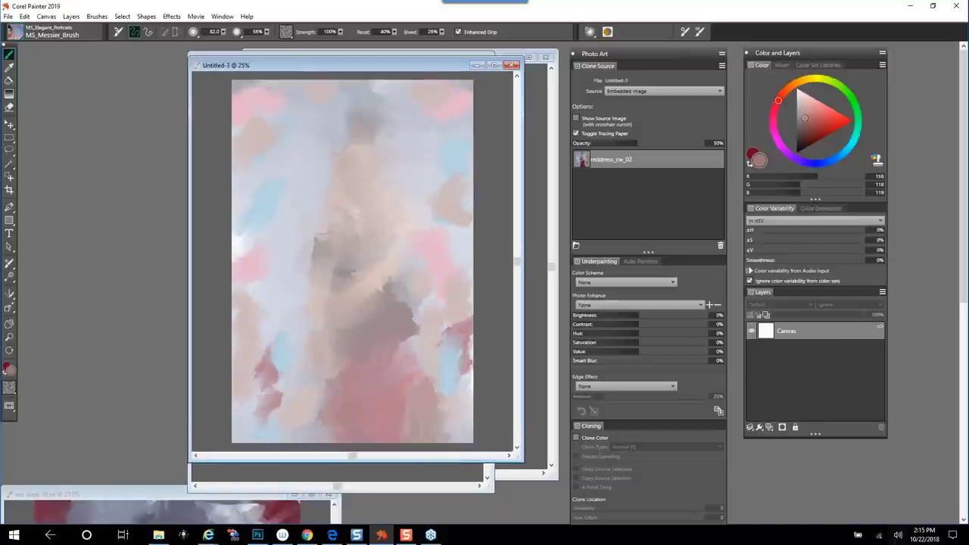
{"action": "key", "text": "ctrl+t"}
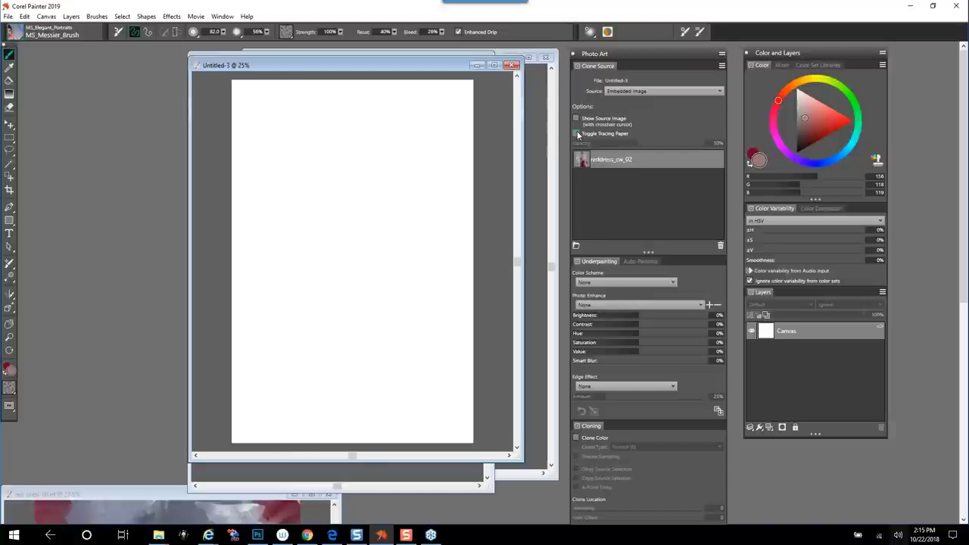
{"action": "left_click", "coordinate": [577, 134]}
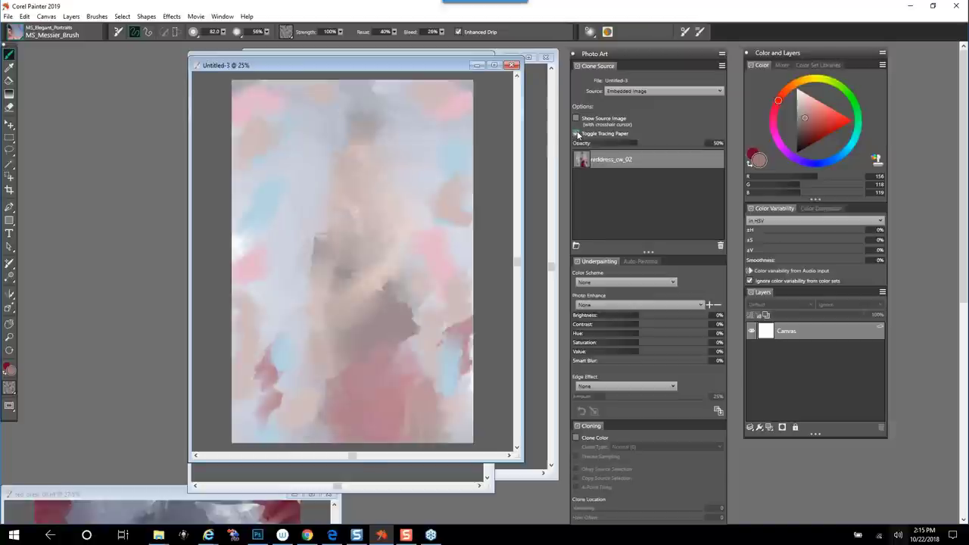
{"action": "left_click", "coordinate": [576, 134]}
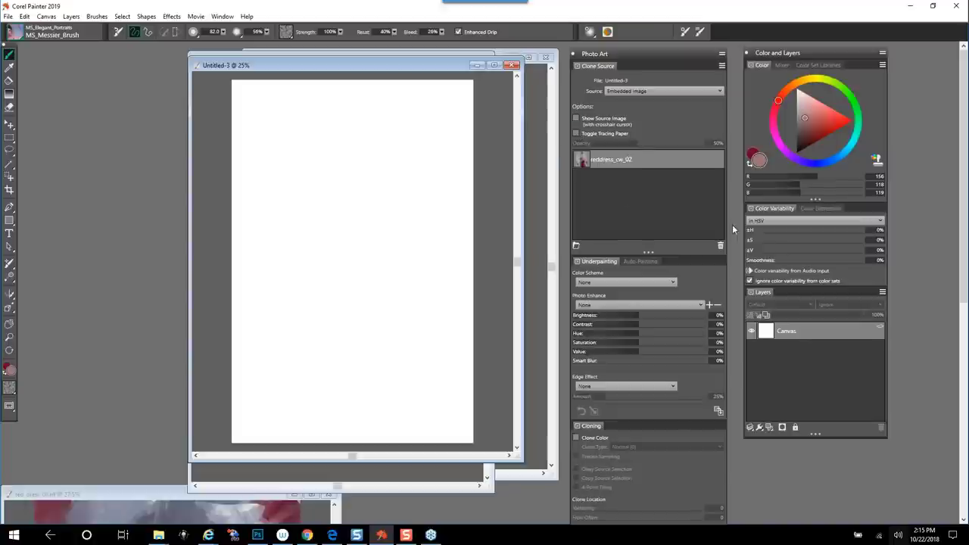
- Enable Smart Stroke Painting with Smart Settings for auto-painting the clone
{"action": "left_click", "coordinate": [645, 262]}
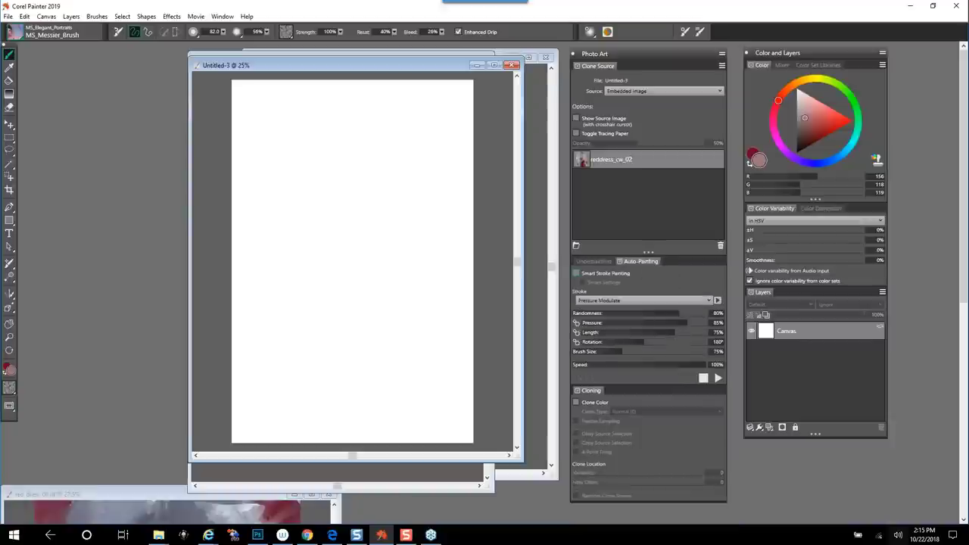
{"action": "left_click", "coordinate": [576, 273]}
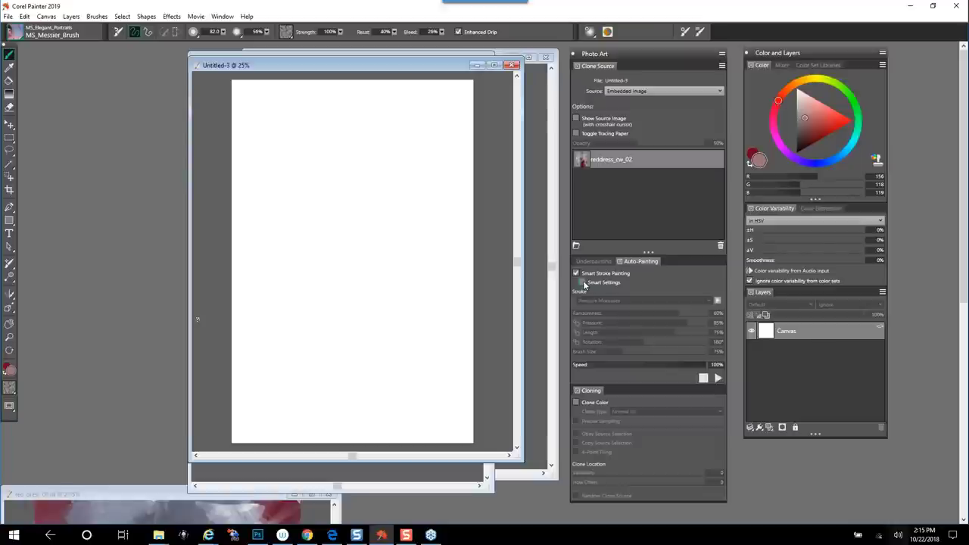
{"action": "left_click", "coordinate": [582, 283]}
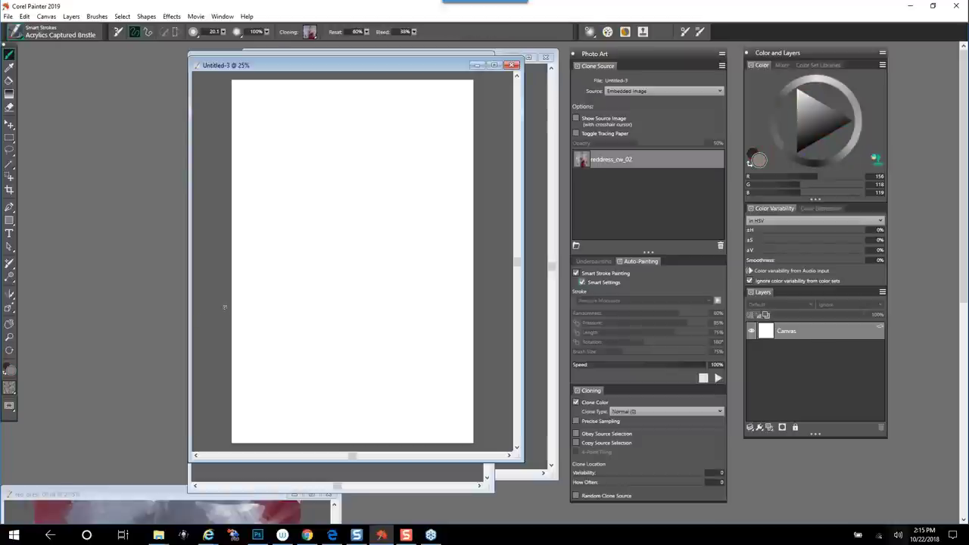
- Switch back to the MS_Messier_Brush from MS_Elegant_Portraits, and turn on Clone Color for it
{"action": "left_click", "coordinate": [15, 31]}
{"action": "left_click", "coordinate": [133, 121]}
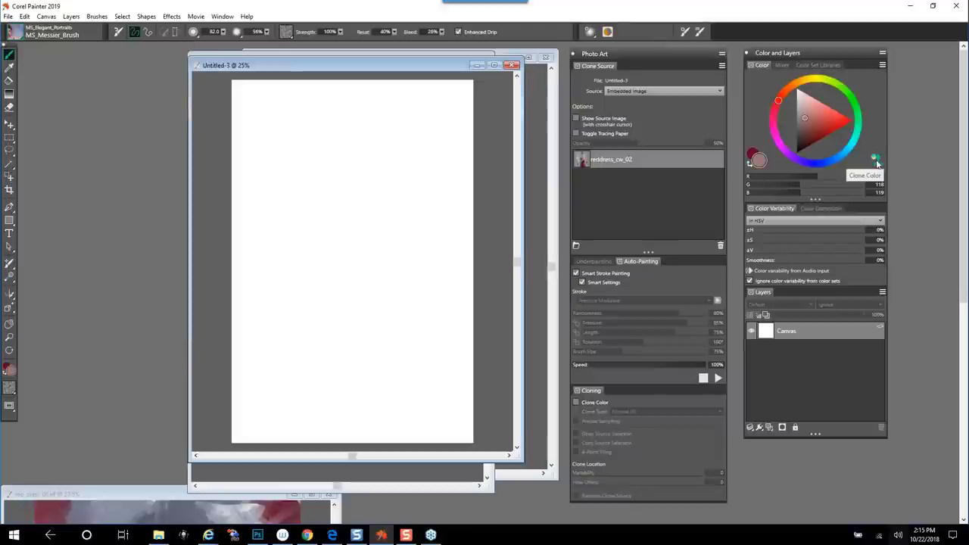
{"action": "left_click", "coordinate": [876, 160]}
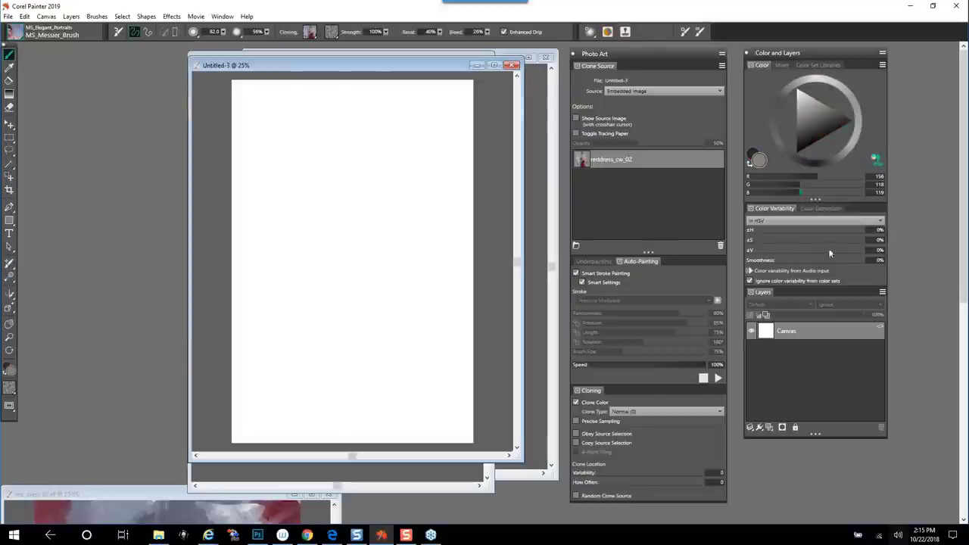
- Auto-paint the Untitled-3 clone, and arrange its window side by side with reddress_cw_02.rif
{"action": "left_click", "coordinate": [716, 378]}
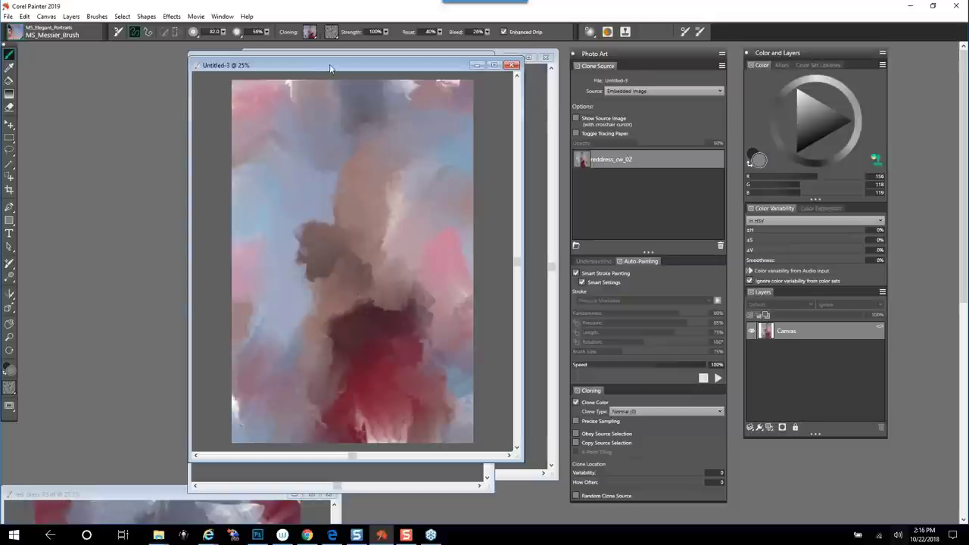
{"action": "left_click_drag", "start_coordinate": [332, 68], "coordinate": [43, 78]}
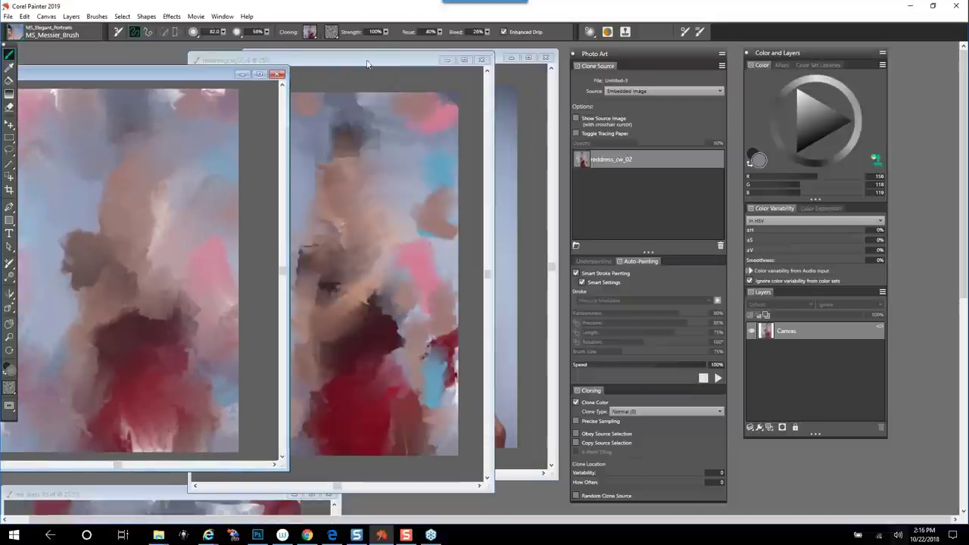
{"action": "mouse_move", "coordinate": [366, 63]}
{"action": "left_mouse_down"}
{"action": "mouse_move", "coordinate": [433, 68]}
{"action": "mouse_move", "coordinate": [394, 100]}
{"action": "mouse_move", "coordinate": [442, 231]}
{"action": "mouse_move", "coordinate": [416, 103]}
{"action": "mouse_move", "coordinate": [392, 61]}
{"action": "left_mouse_up"}
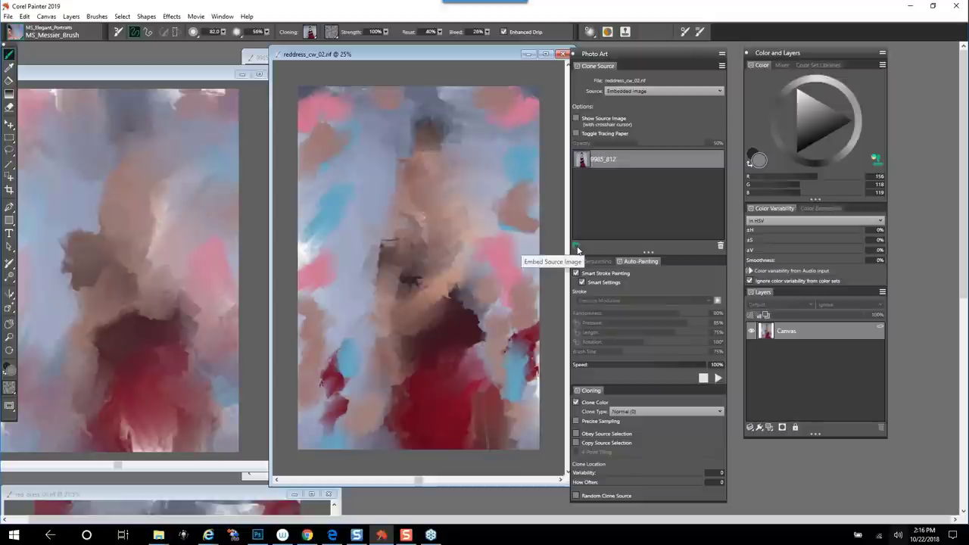
- Embed Untitled-3 as an additional clone source image in reddress_cw_02.rif
{"action": "left_click", "coordinate": [577, 247]}
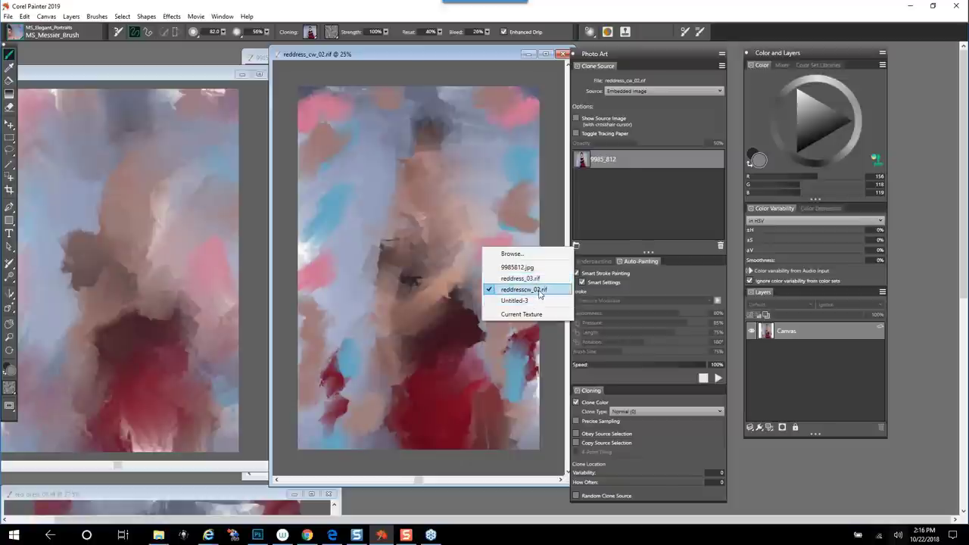
{"action": "left_click", "coordinate": [523, 301]}
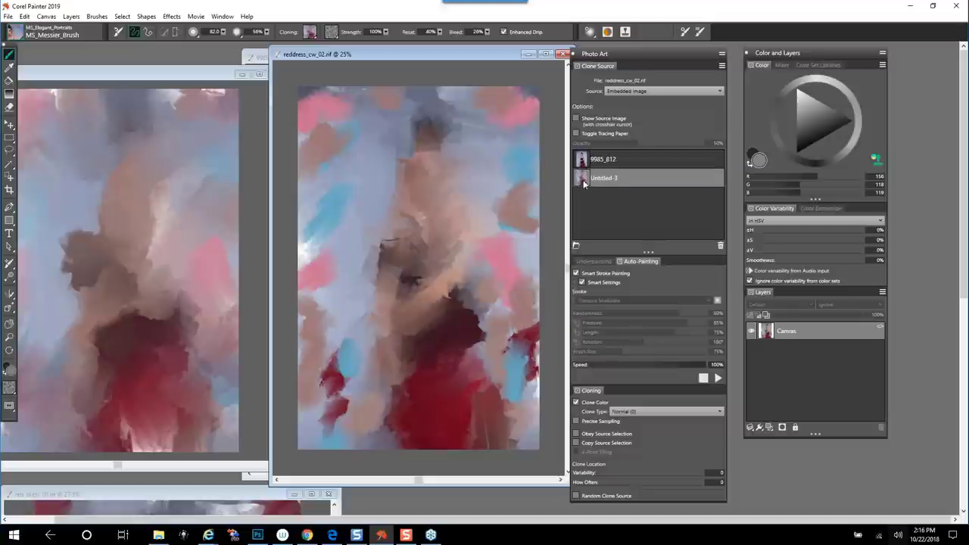
{"action": "left_click", "coordinate": [576, 133]}
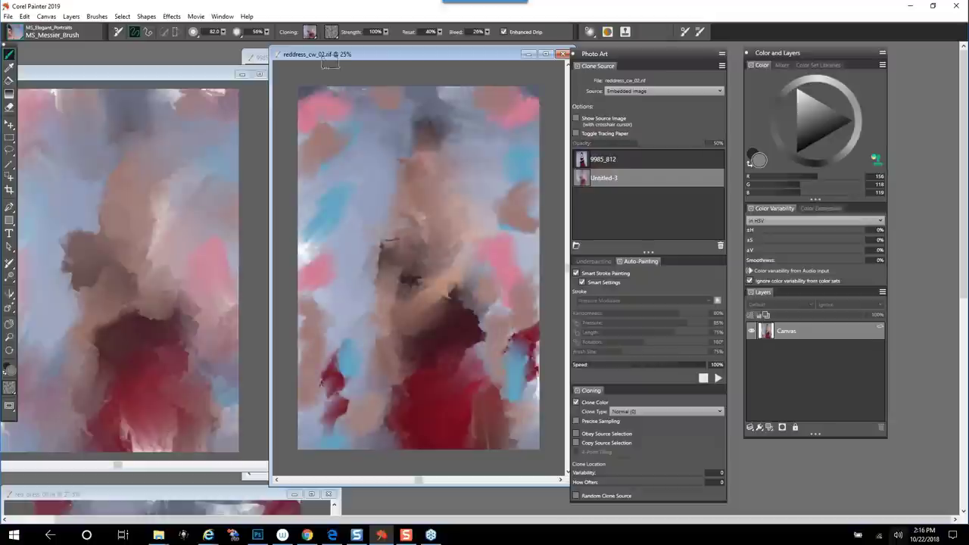
- Shift the reddress_cw_02.rif window down, and bring the auto-painted Untitled-3 window in front of it
{"action": "left_click_drag", "start_coordinate": [371, 68], "coordinate": [371, 89]}
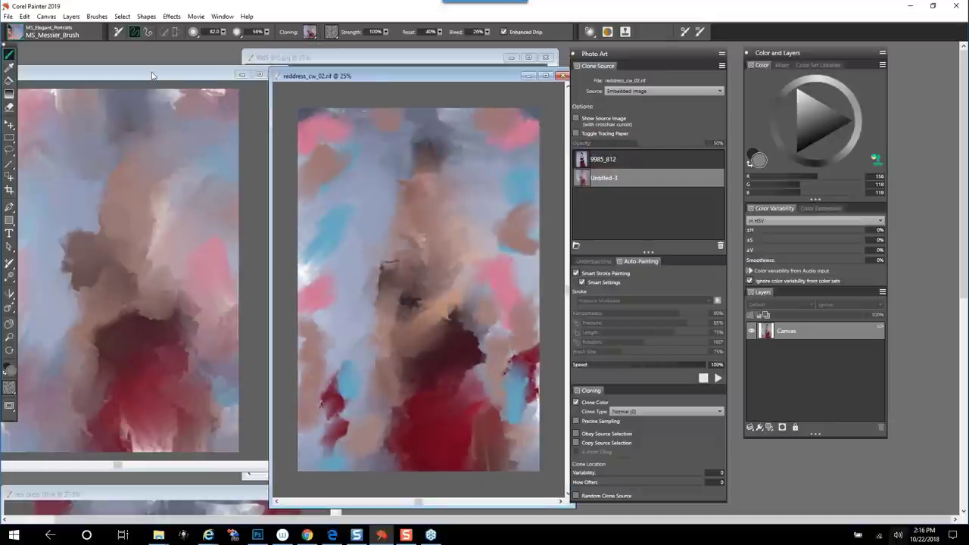
{"action": "left_click_drag", "start_coordinate": [207, 73], "coordinate": [481, 57]}
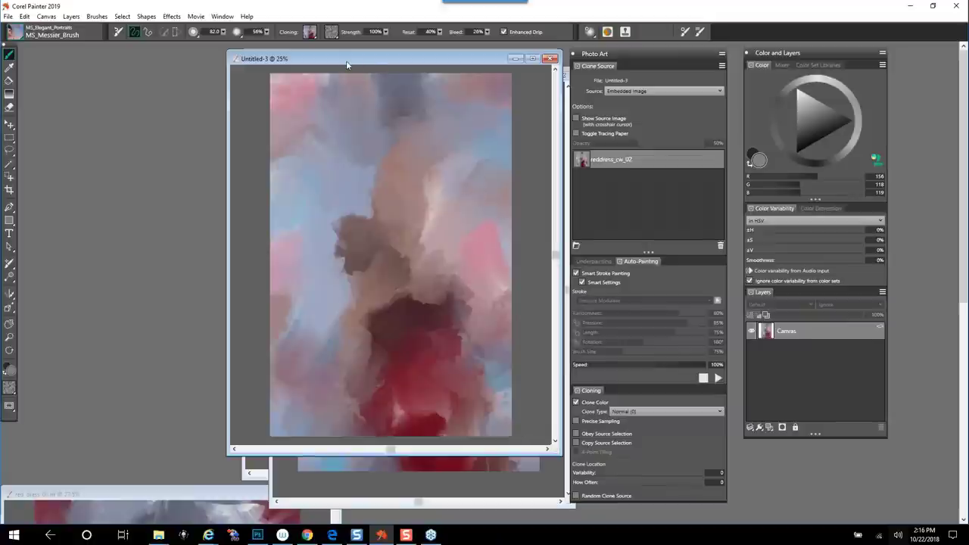
{"action": "left_click_drag", "start_coordinate": [347, 65], "coordinate": [341, 68]}
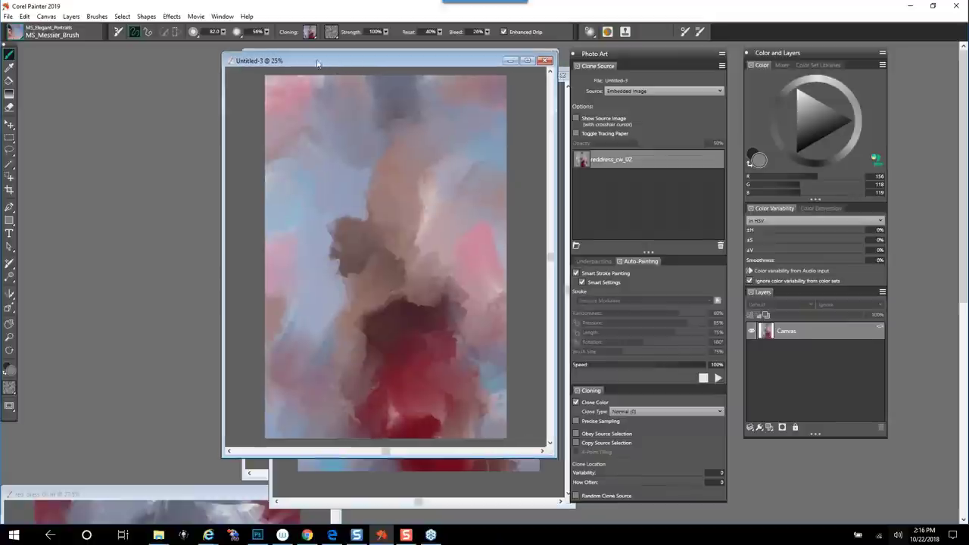
- Save the auto-painted clone as reddress_cw_03 in Painter RIFF format in the COREL__OCT_Webinar folder
{"action": "left_click", "coordinate": [7, 16]}
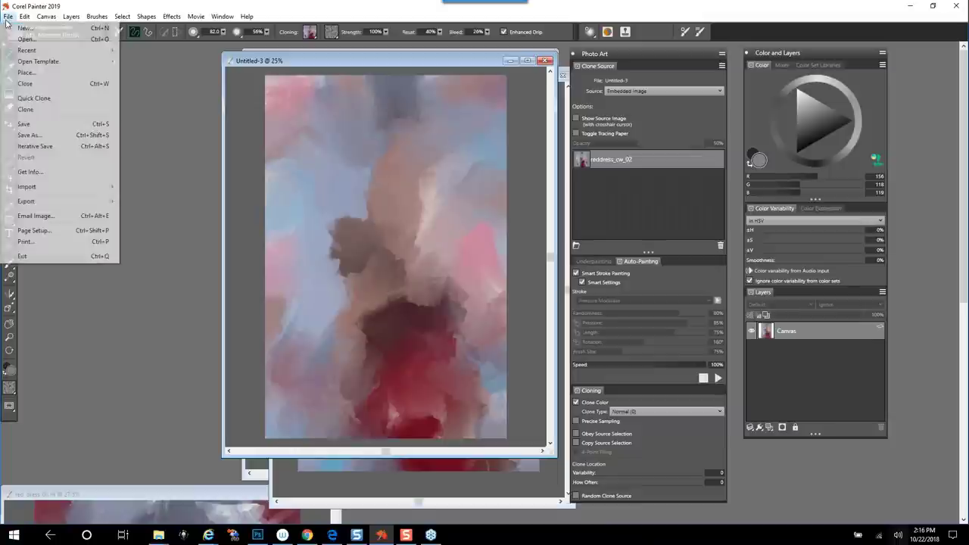
{"action": "left_click", "coordinate": [81, 135]}
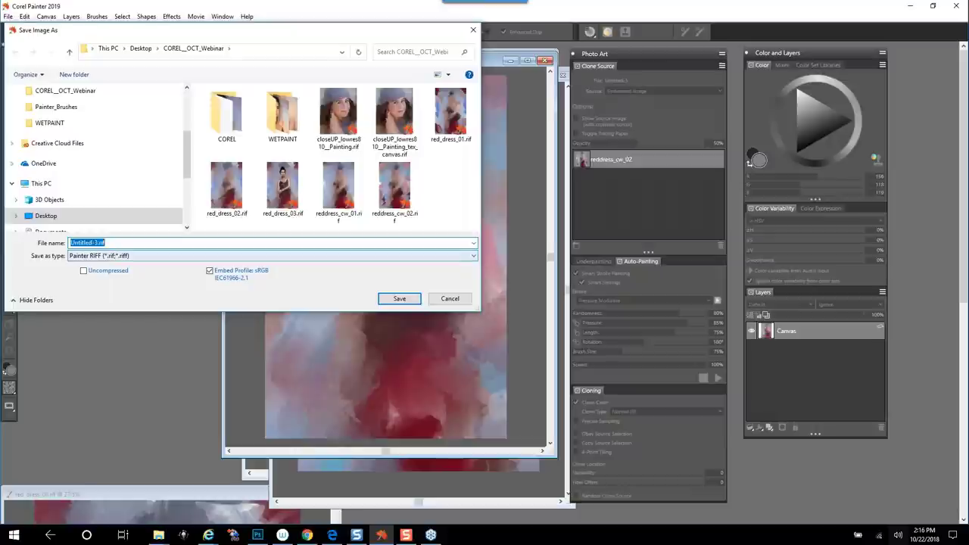
{"action": "left_click", "coordinate": [395, 188]}
{"action": "double_click", "coordinate": [127, 243]}
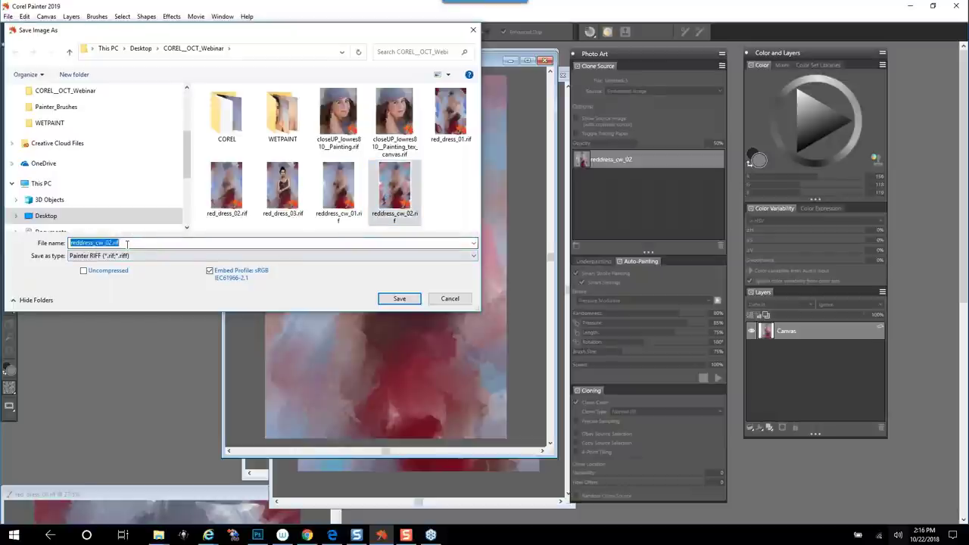
{"action": "left_click_drag", "start_coordinate": [127, 243], "coordinate": [110, 246]}
{"action": "type", "text": "5"}
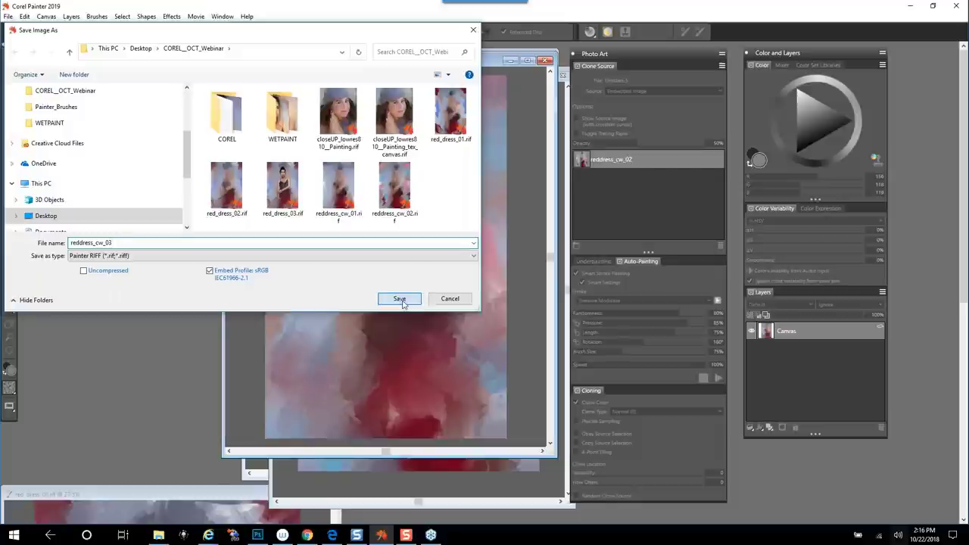
{"action": "left_click", "coordinate": [400, 299]}
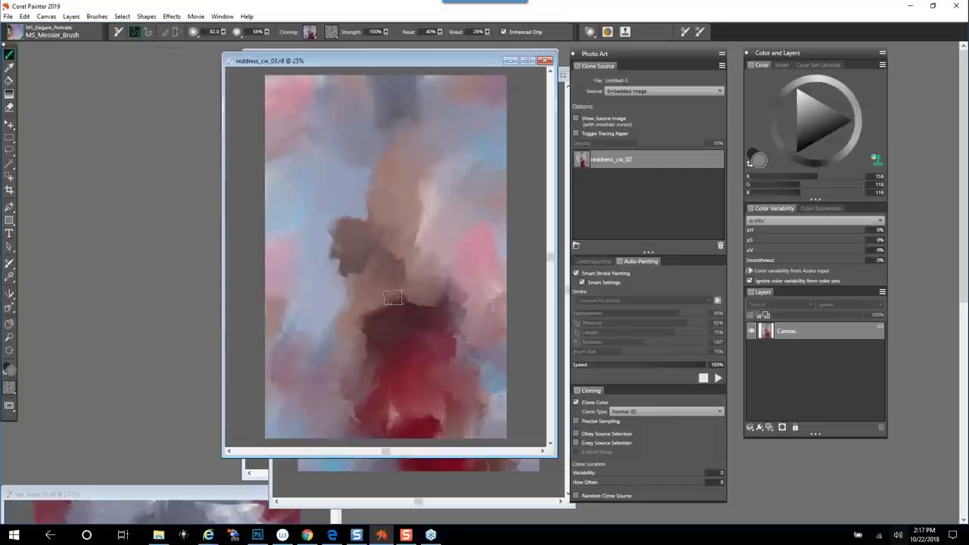
- Save a JPEG copy of reddress_cw_03 at Excellent quality, 100%, accepting that clone sources are not preserved
{"action": "left_click", "coordinate": [7, 16]}
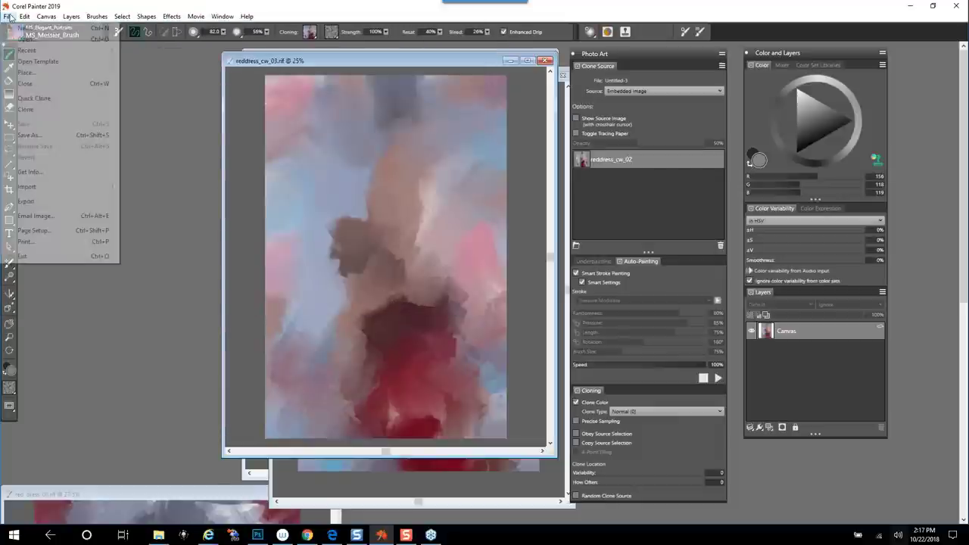
{"action": "left_click", "coordinate": [56, 136]}
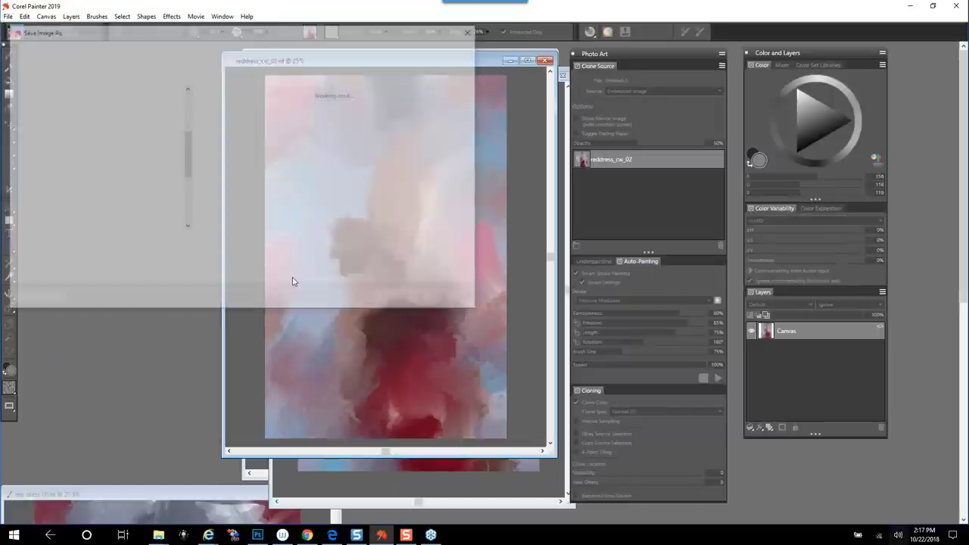
{"action": "left_click", "coordinate": [139, 255]}
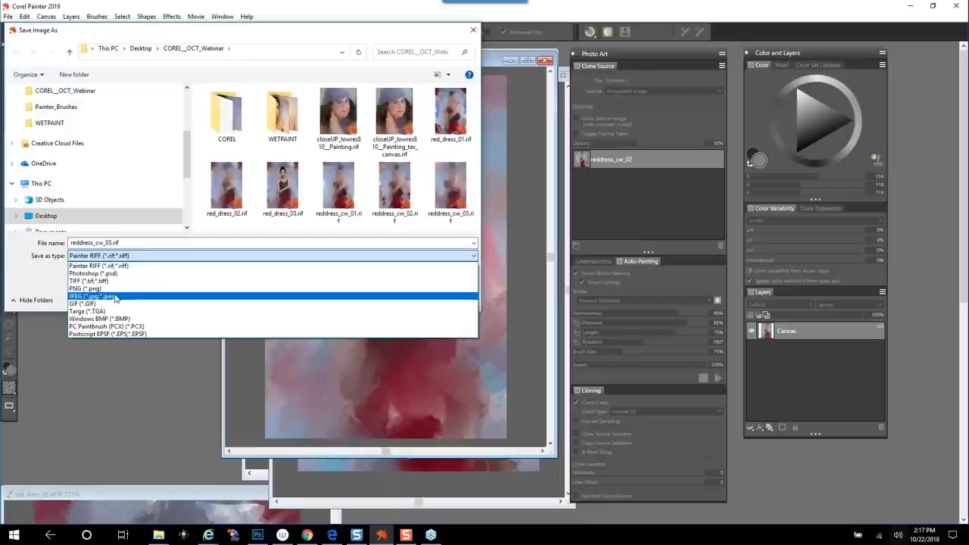
{"action": "left_click", "coordinate": [116, 297]}
{"action": "left_click", "coordinate": [399, 298]}
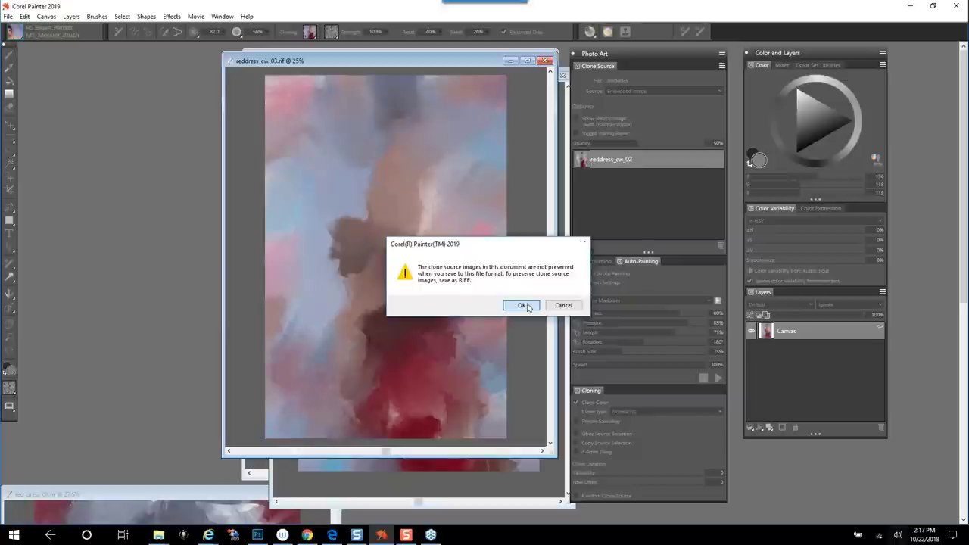
{"action": "left_click", "coordinate": [521, 305]}
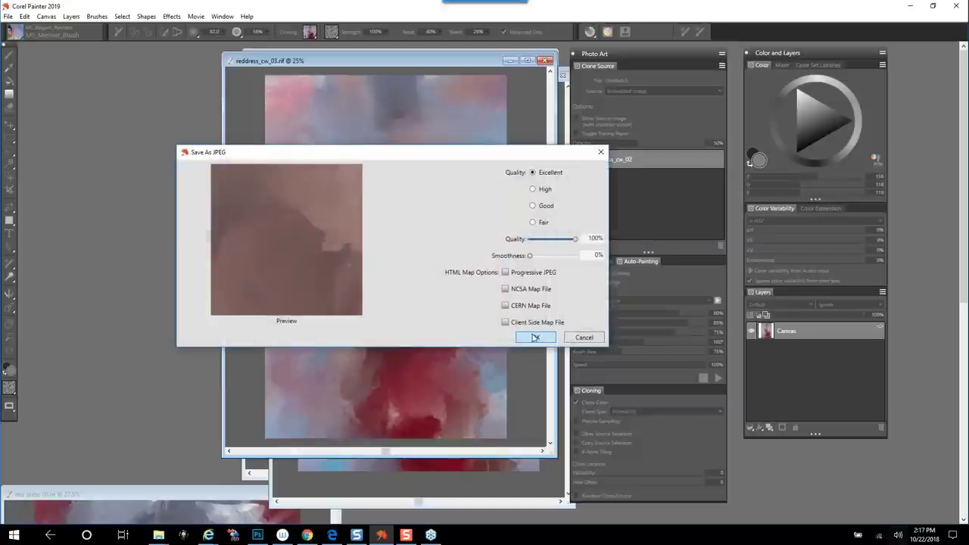
{"action": "left_click", "coordinate": [522, 338]}
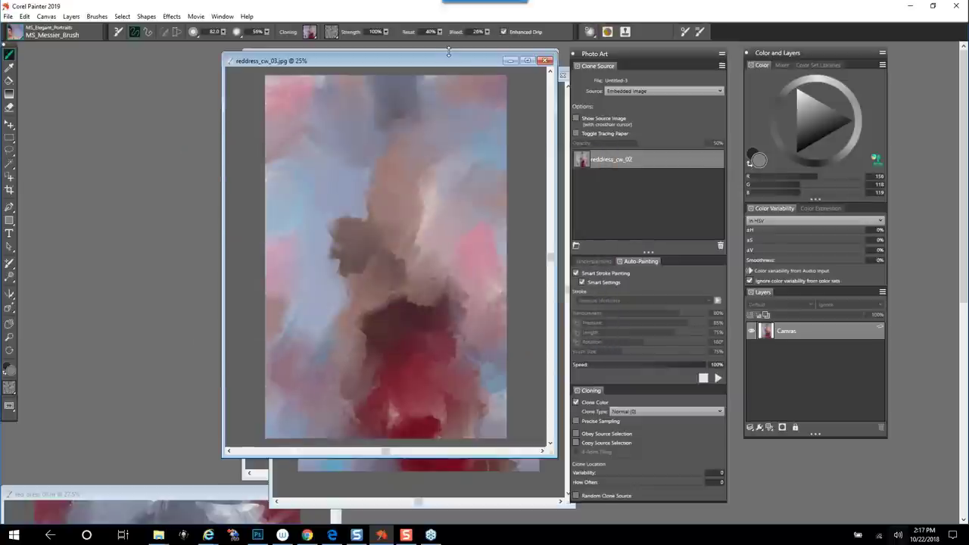
- Clear reddress_cw_03.jpg and reddress_cw_02.rif out of the way, and bring the original photo 9985_812.jpg forward
{"action": "left_click_drag", "start_coordinate": [444, 65], "coordinate": [261, 100]}
{"action": "left_click", "coordinate": [530, 78]}
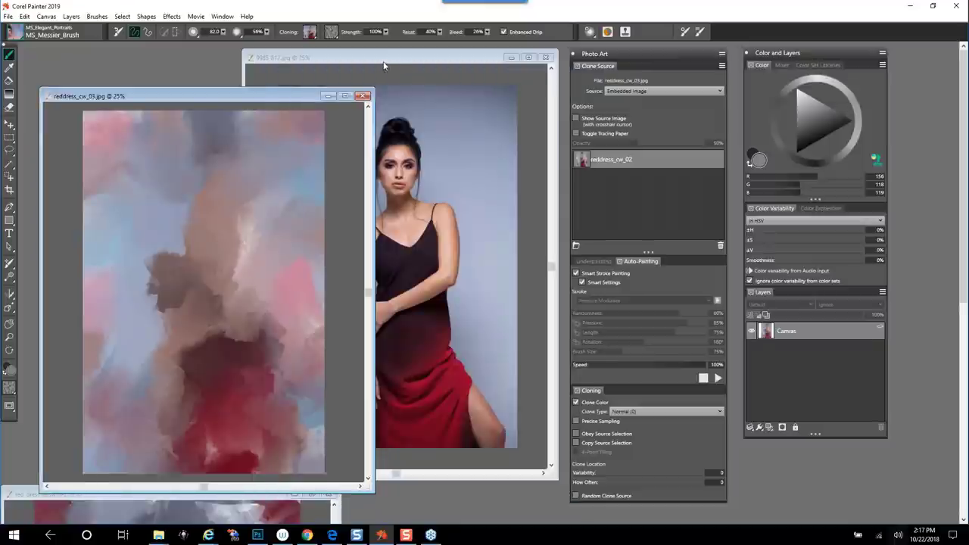
{"action": "left_click", "coordinate": [383, 66]}
{"action": "left_click_drag", "start_coordinate": [384, 65], "coordinate": [423, 64]}
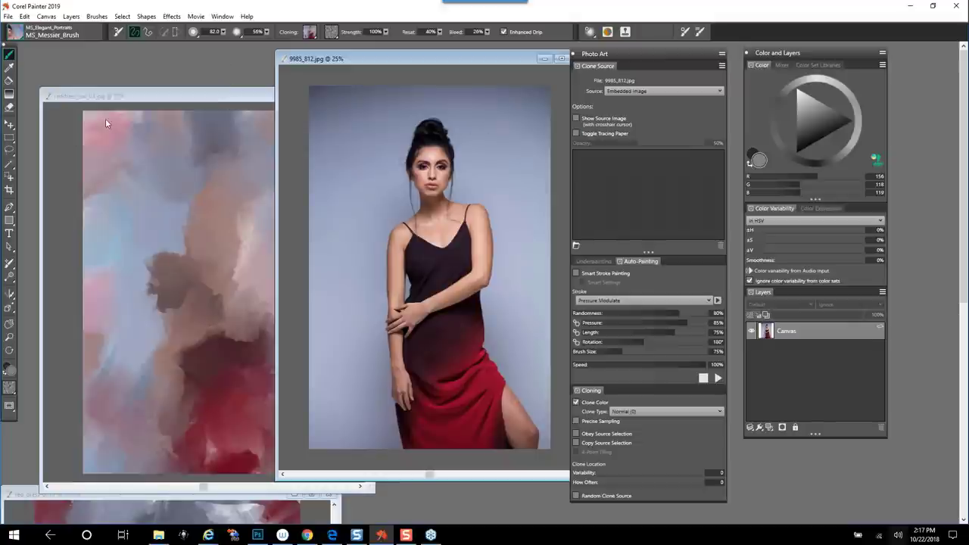
- Bring the reddress_cw_03.jpg window back in front of the original photo, fully visible beside the panels
{"action": "left_click", "coordinate": [137, 104]}
{"action": "left_click_drag", "start_coordinate": [136, 104], "coordinate": [307, 76]}
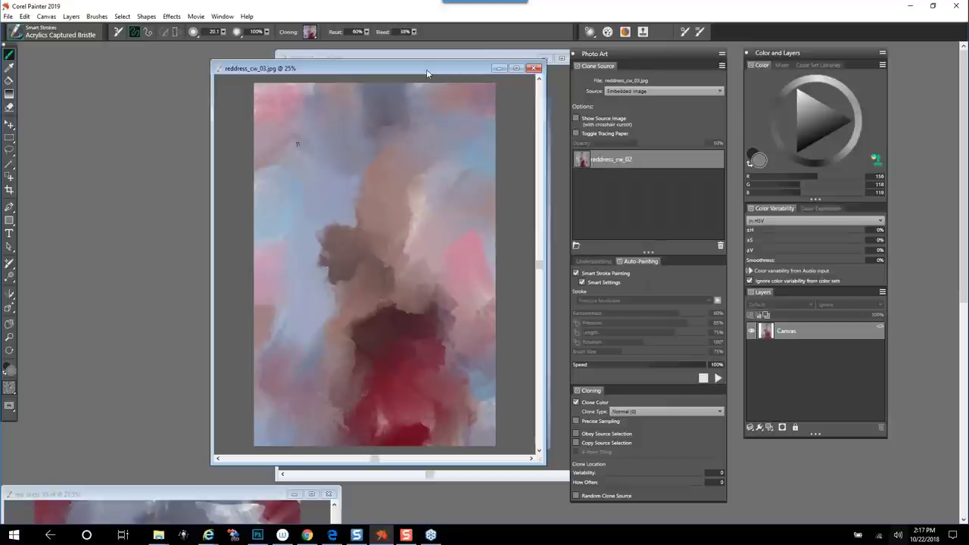
{"action": "left_click_drag", "start_coordinate": [426, 69], "coordinate": [428, 59]}
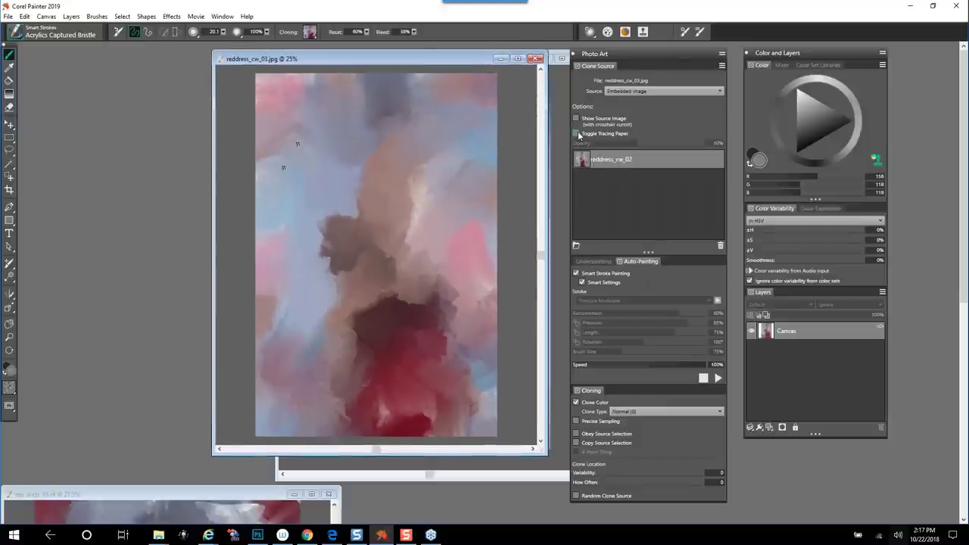
- Embed the original photo 9985_812 as a clone source in reddress_cw_03.jpg, and show it through tracing paper
{"action": "left_click", "coordinate": [577, 134]}
{"action": "left_click", "coordinate": [576, 133]}
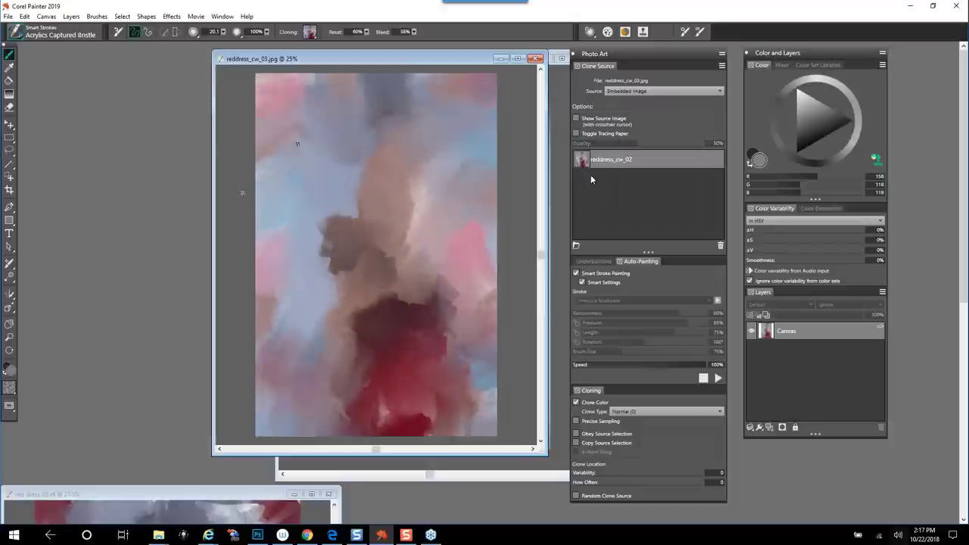
{"action": "left_click", "coordinate": [576, 246]}
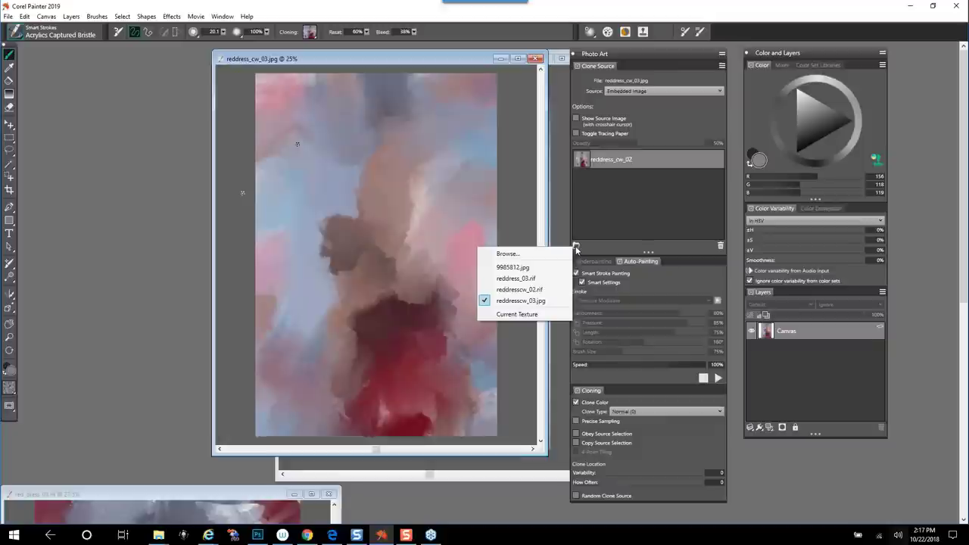
{"action": "left_click", "coordinate": [538, 267]}
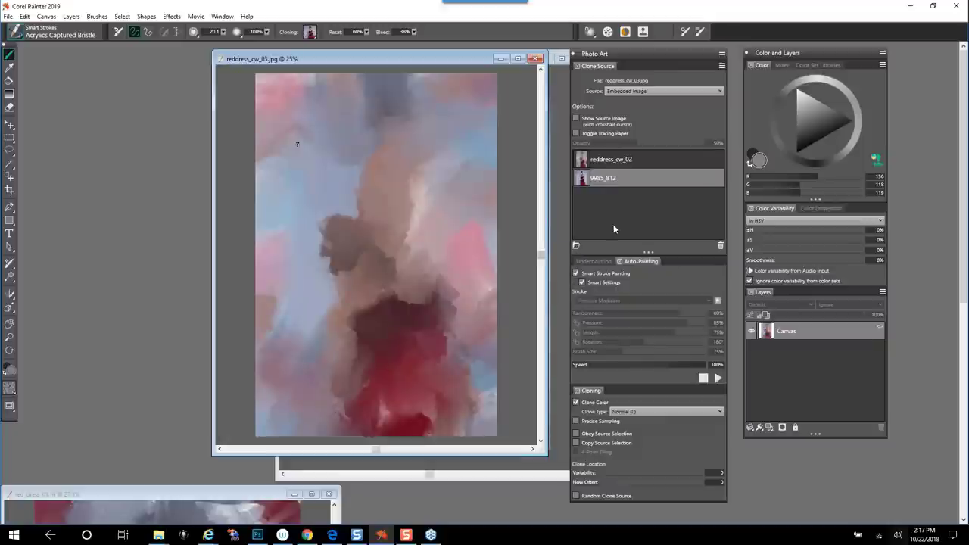
{"action": "left_click", "coordinate": [576, 133]}
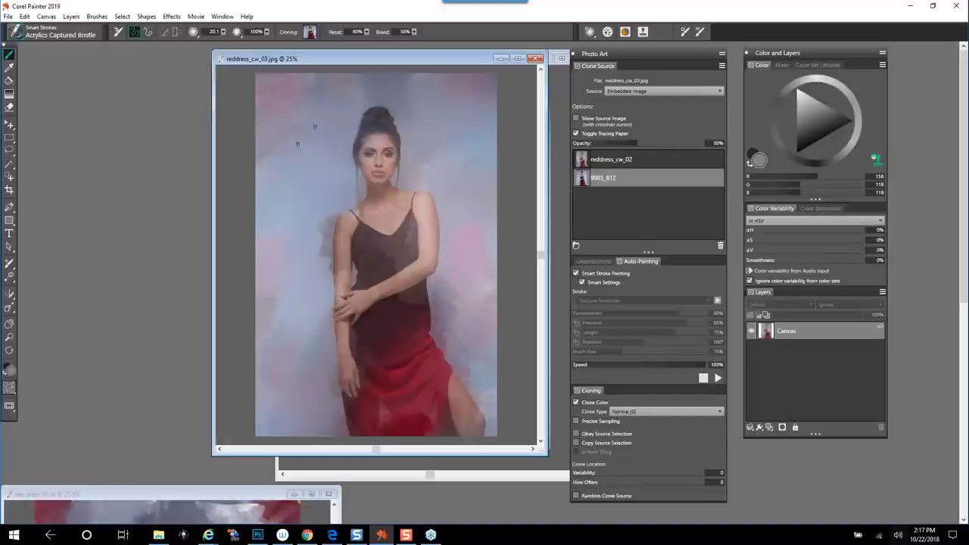
- Compare reddress_cw_03.jpg with and without the tracing paper overlay of the photo, leaving the overlay on
{"action": "left_click_drag", "start_coordinate": [387, 64], "coordinate": [396, 65]}
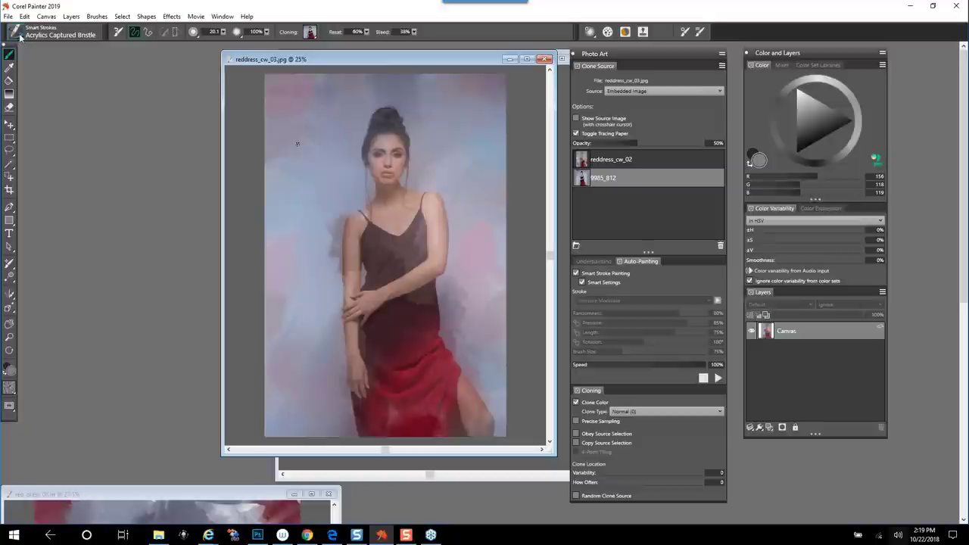
{"action": "left_click", "coordinate": [576, 133]}
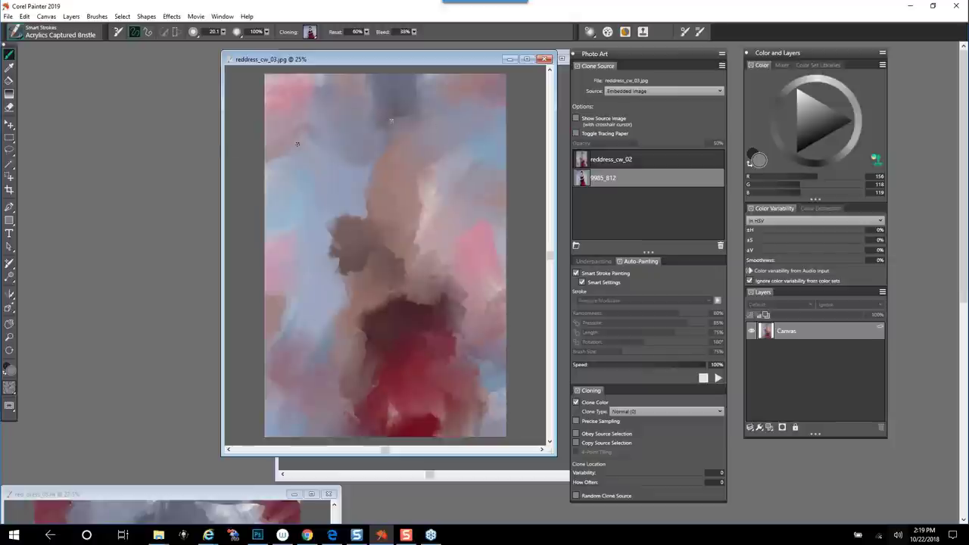
{"action": "left_click", "coordinate": [577, 134]}
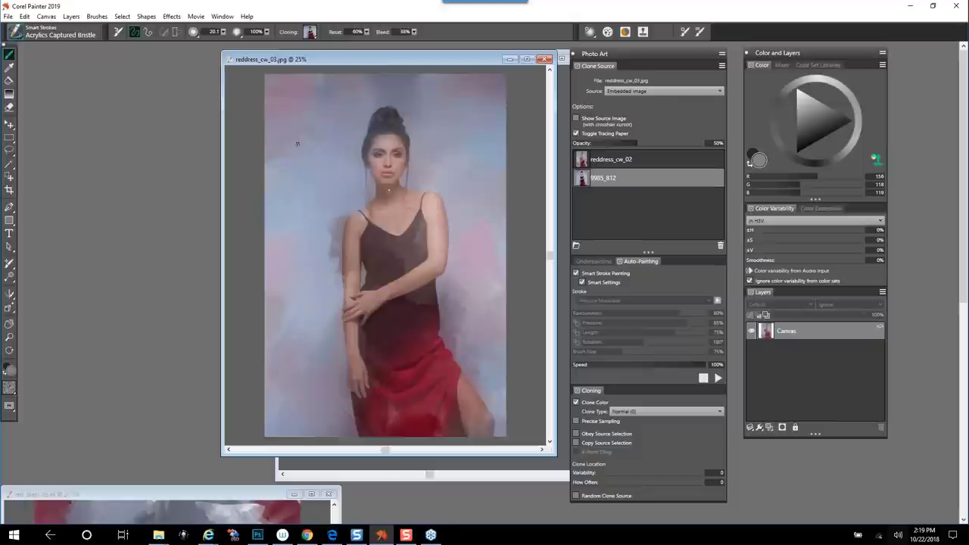
- Choose the Soft Cloner brush from the MS_Elegant_Portraits category
{"action": "left_click", "coordinate": [20, 38]}
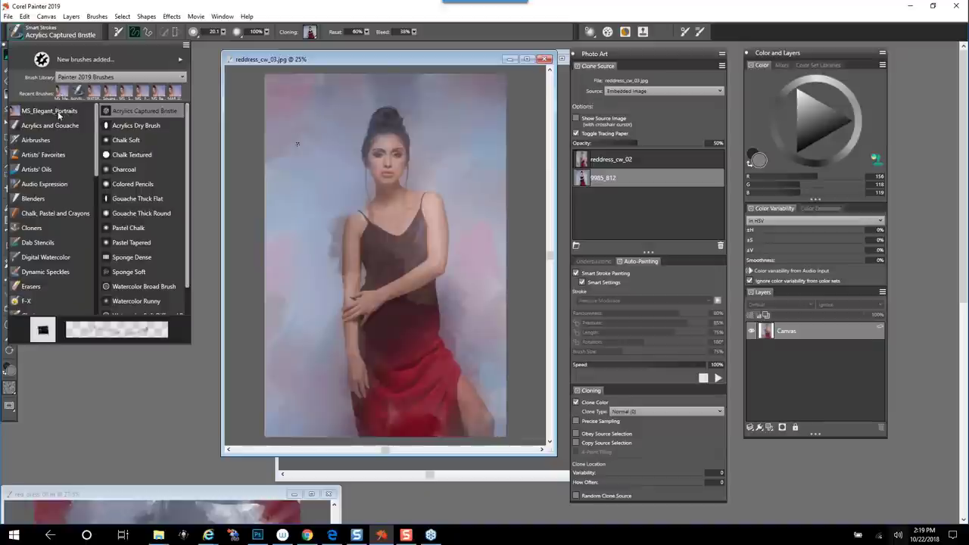
{"action": "left_click", "coordinate": [146, 127]}
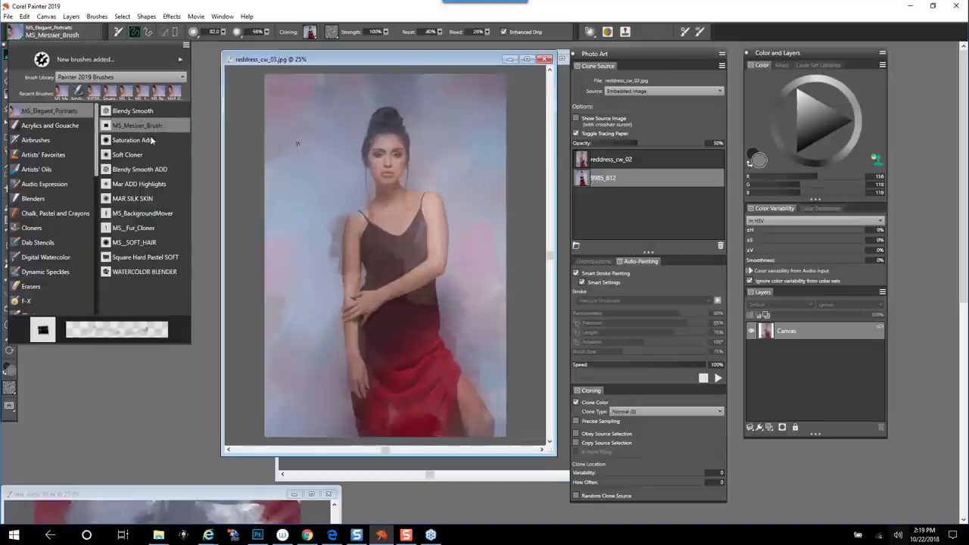
{"action": "left_click_drag", "start_coordinate": [149, 143], "coordinate": [143, 154]}
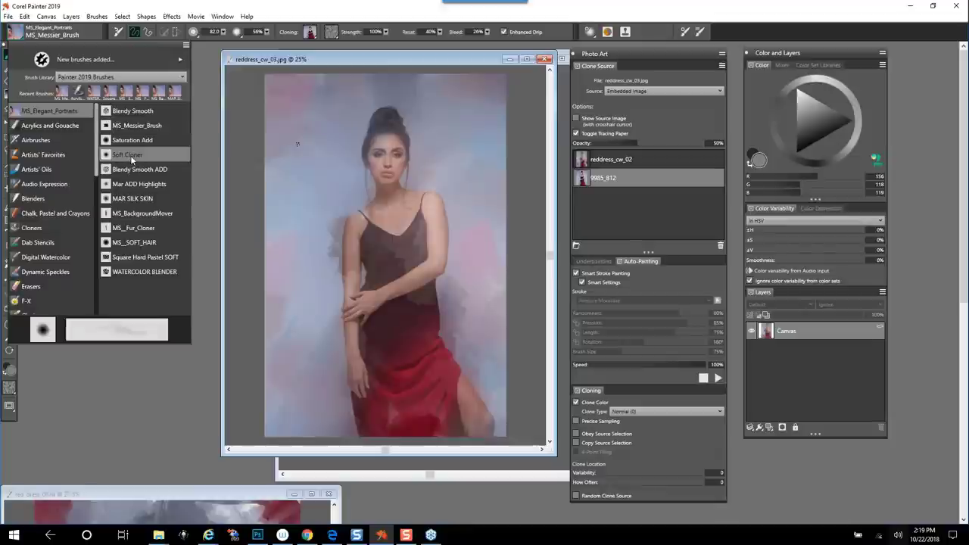
{"action": "left_click", "coordinate": [130, 155]}
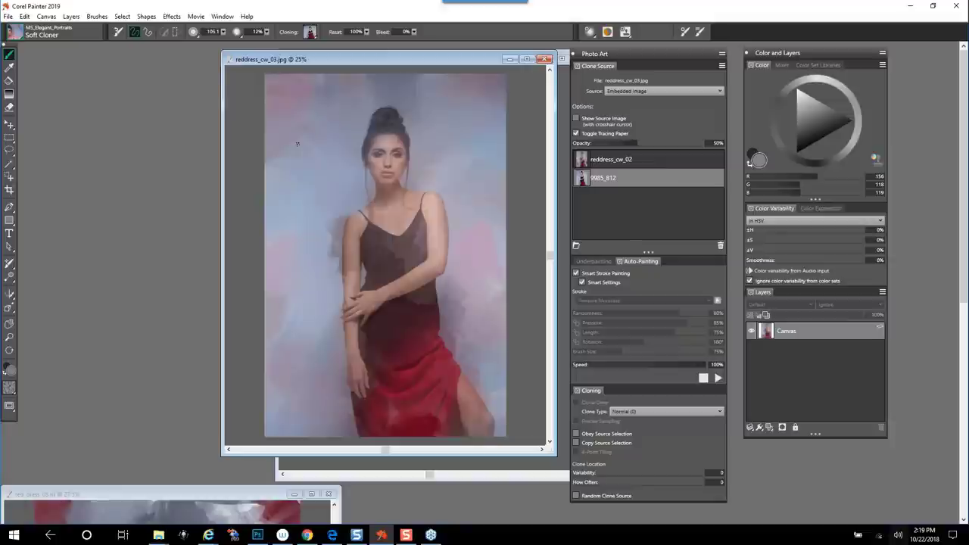
- Enlarge the Soft Cloner to 135.1, clone the photo's face, hair, arms and bodice into the painting, and turn the tracing paper off
{"action": "key", "text": "bracketright"}
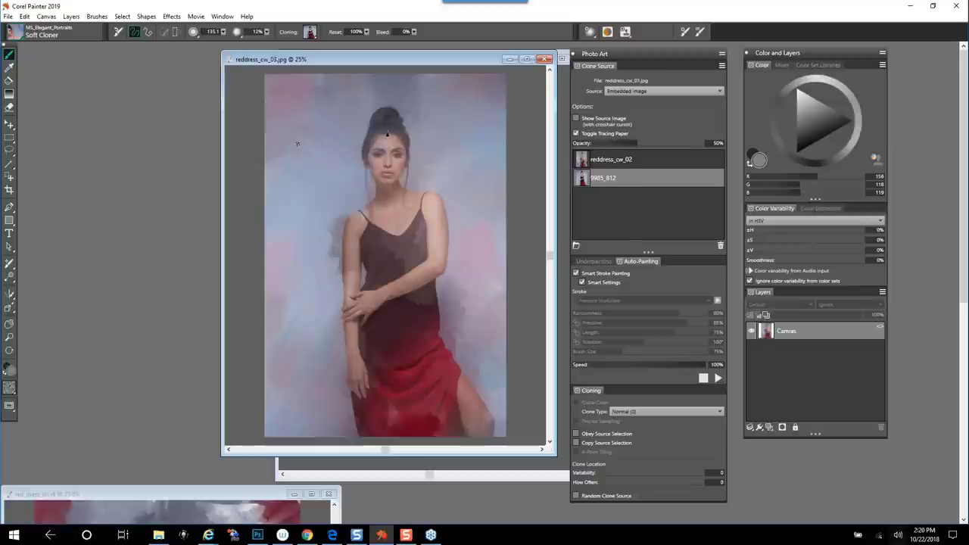
{"action": "mouse_move", "coordinate": [383, 127]}
{"action": "left_mouse_down"}
{"action": "mouse_move", "coordinate": [389, 118]}
{"action": "mouse_move", "coordinate": [394, 133]}
{"action": "left_mouse_up"}
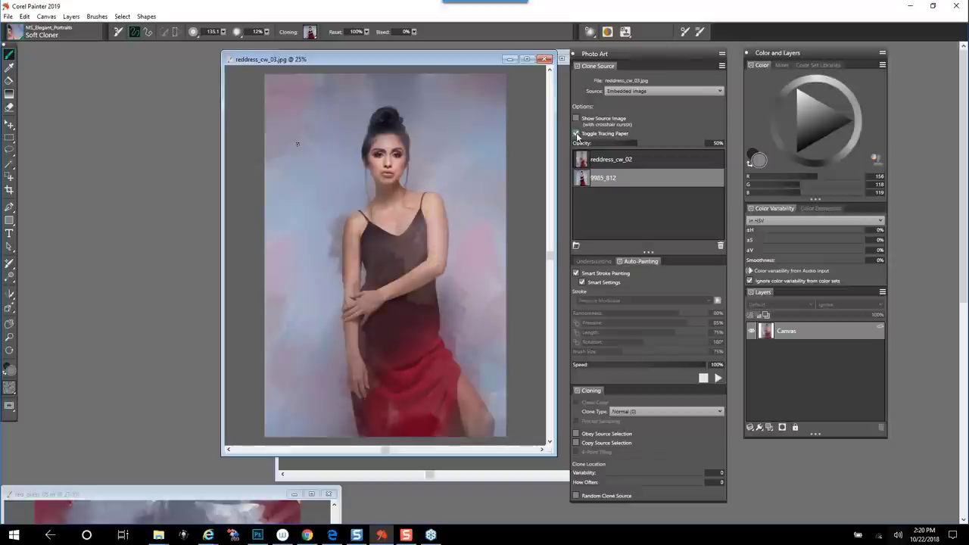
{"action": "left_click", "coordinate": [576, 134]}
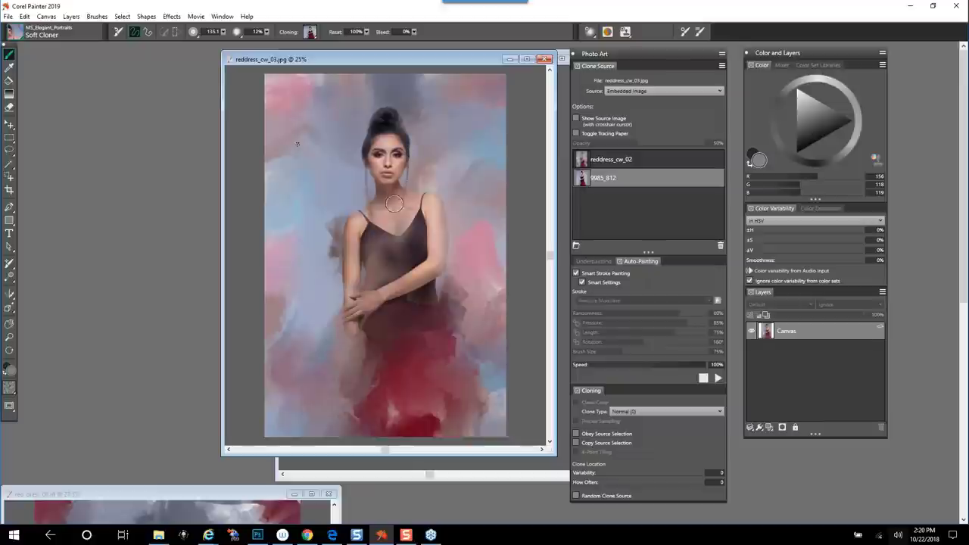
- Paint the bun, hairline and loose strands beside the face with the MS__SOFT_HAIR brush, cloning from the 9985_812 photo
{"action": "left_click", "coordinate": [20, 36]}
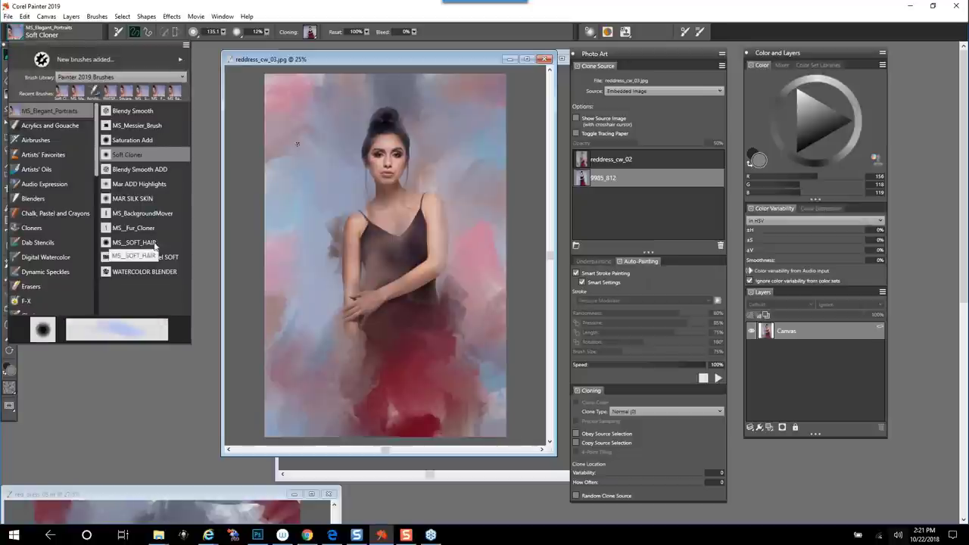
{"action": "left_click", "coordinate": [171, 157]}
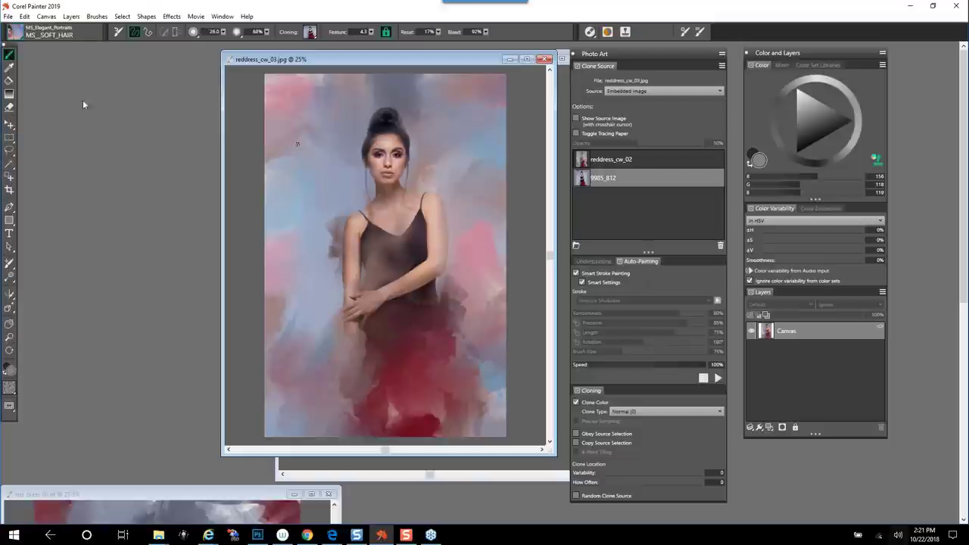
{"action": "left_click", "coordinate": [9, 336]}
{"action": "left_click", "coordinate": [383, 161]}
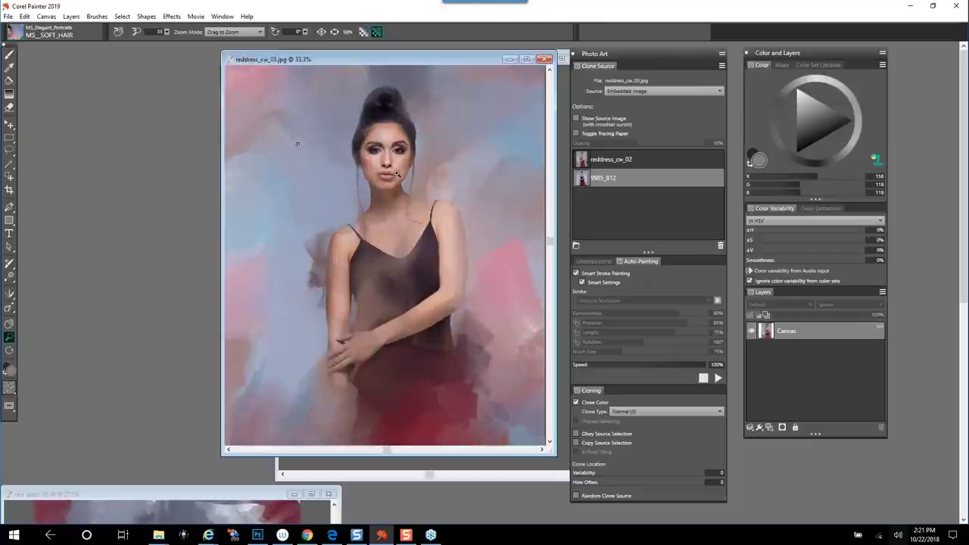
{"action": "left_click", "coordinate": [376, 138]}
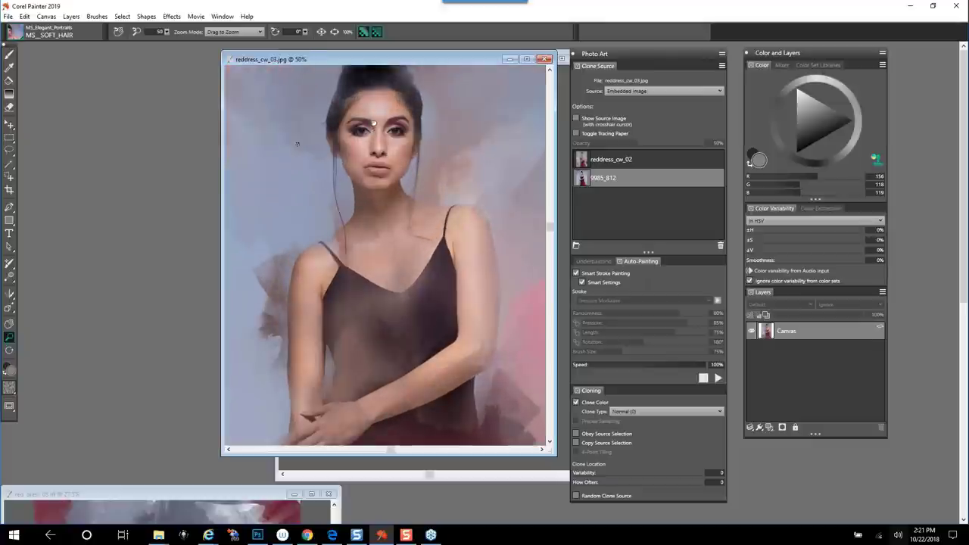
{"action": "left_click_drag", "start_coordinate": [373, 122], "coordinate": [395, 202]}
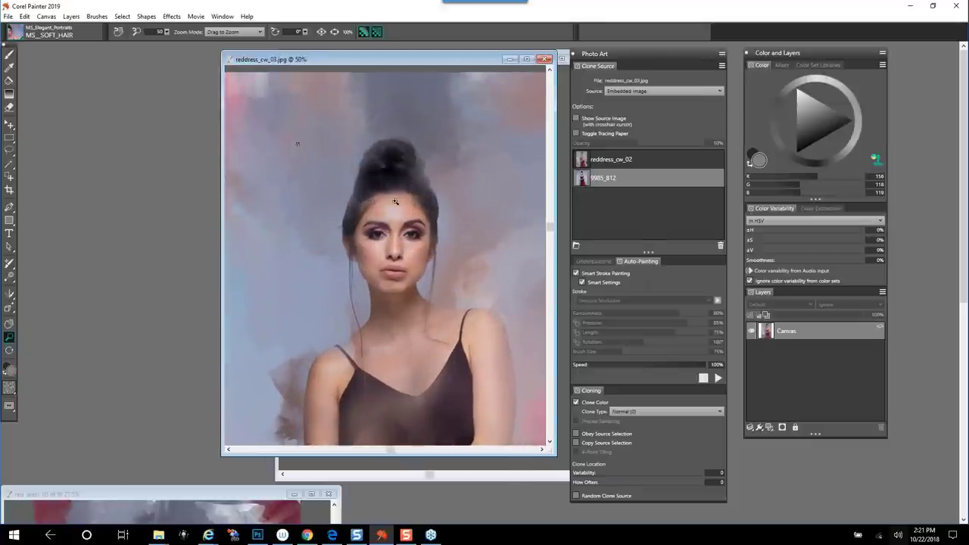
{"action": "left_click", "coordinate": [395, 203]}
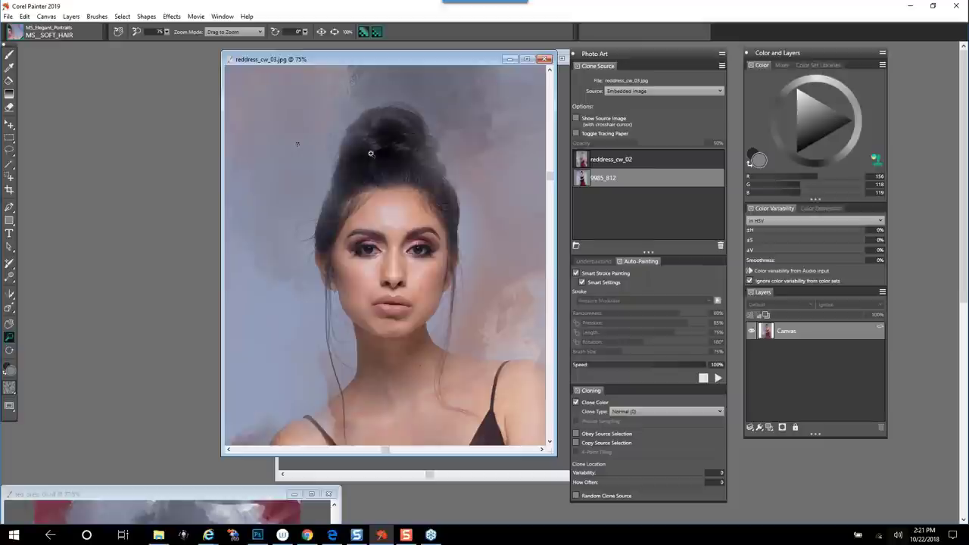
{"action": "key", "text": "b"}
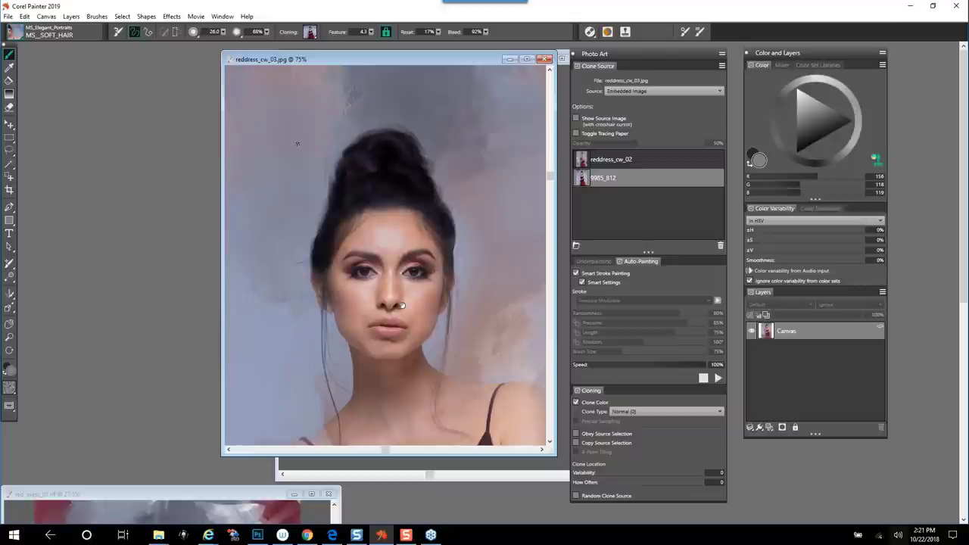
{"action": "scroll", "coordinate": [298, 143], "scroll_direction": "down", "scroll_amount": 5}
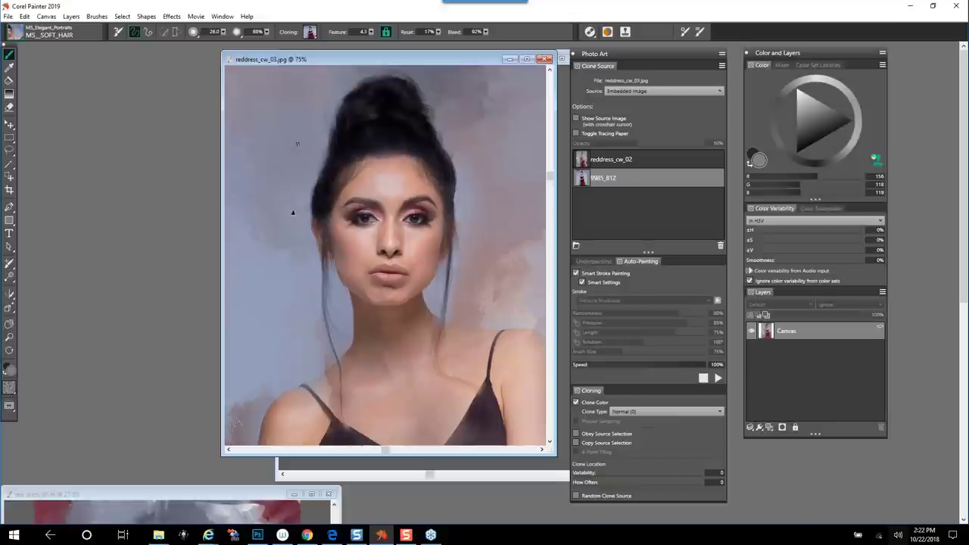
- Make reddress_cw_02 the clone source and check it briefly through the tracing paper overlay, leaving the overlay off
{"action": "left_click", "coordinate": [621, 161]}
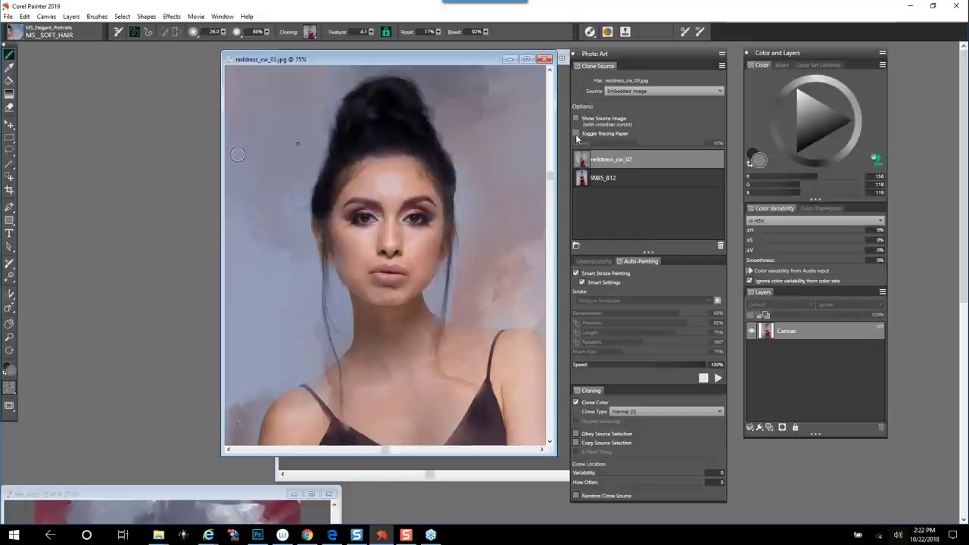
{"action": "left_click", "coordinate": [576, 135]}
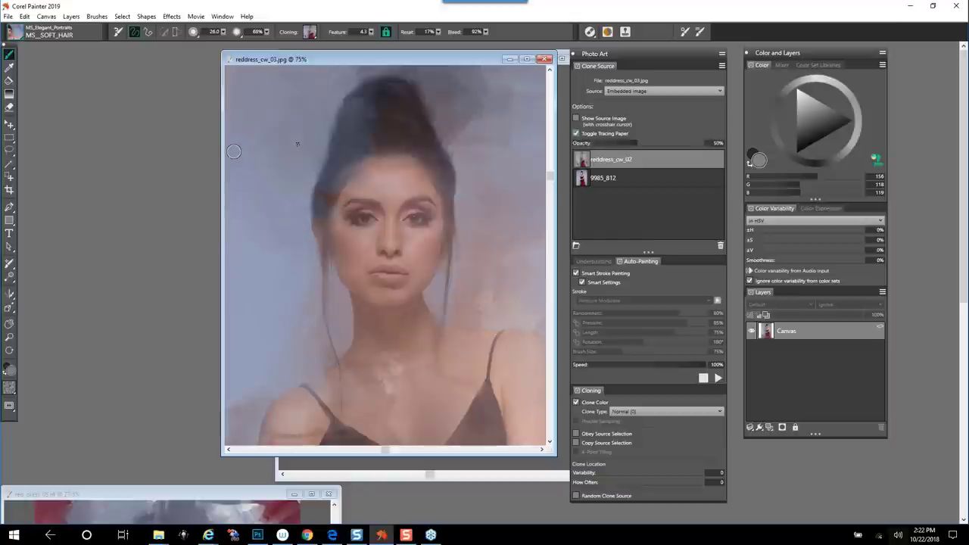
{"action": "left_click", "coordinate": [576, 134]}
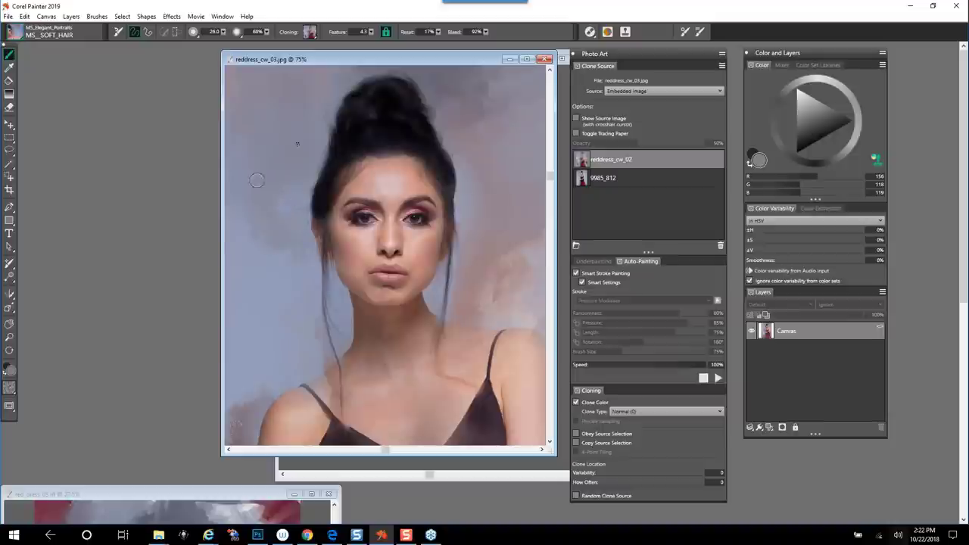
- Clone the reddress_cw_02 background back in around the hair with the Soft Cloner brush, reducing its size to 102.1
{"action": "left_click", "coordinate": [25, 34]}
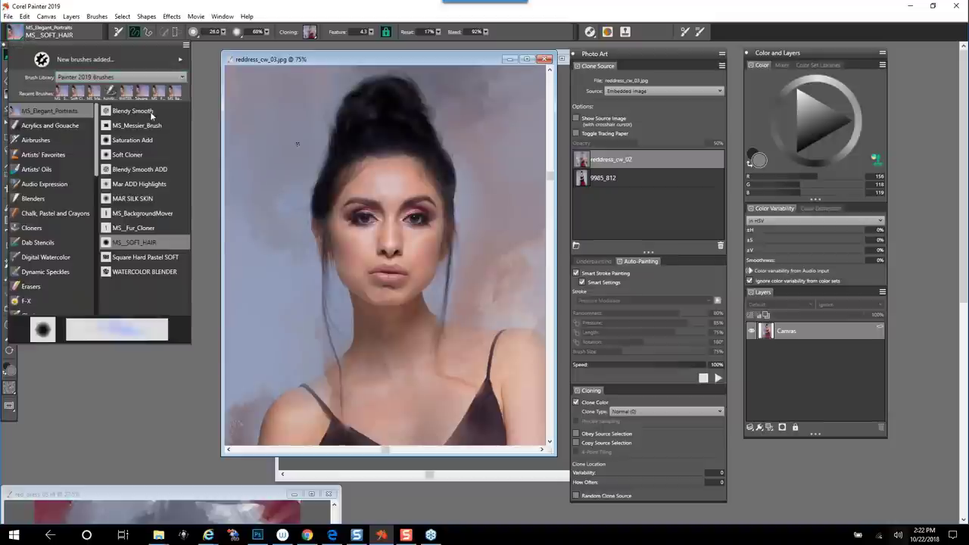
{"action": "left_click", "coordinate": [139, 154]}
{"action": "left_click", "coordinate": [273, 159]}
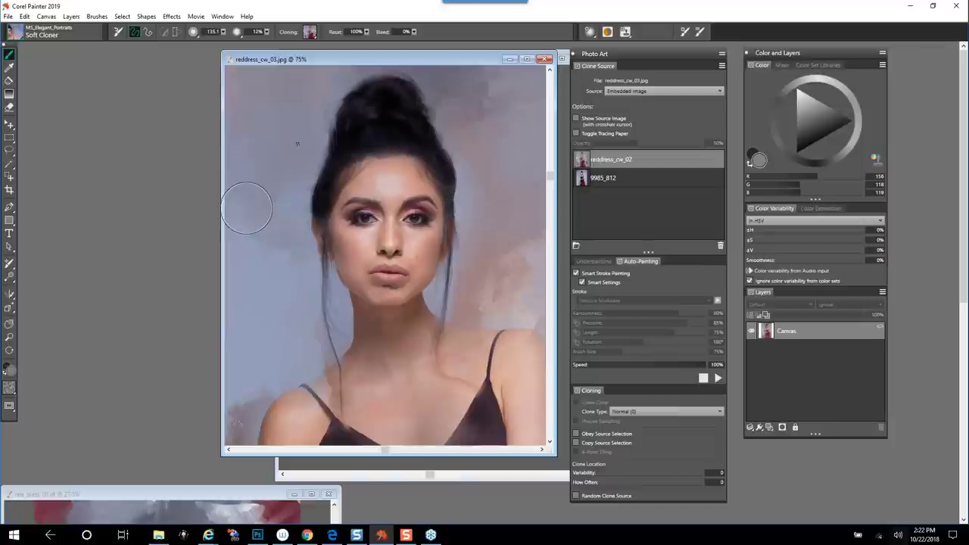
{"action": "key", "text": "bracketleft"}
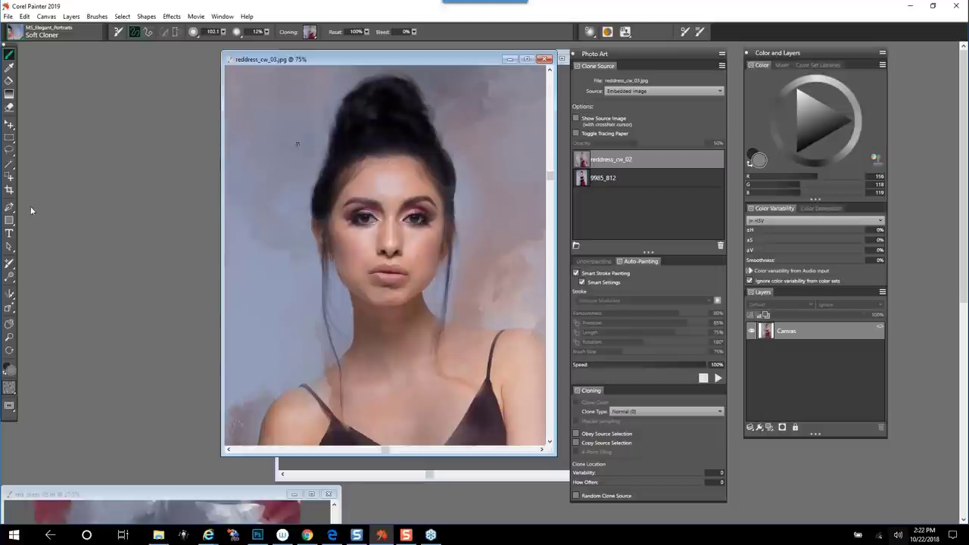
- Choose the Blendy Smooth brush from the MS_Elegant_Portraits category for close-up work on the face
{"action": "left_click", "coordinate": [17, 35]}
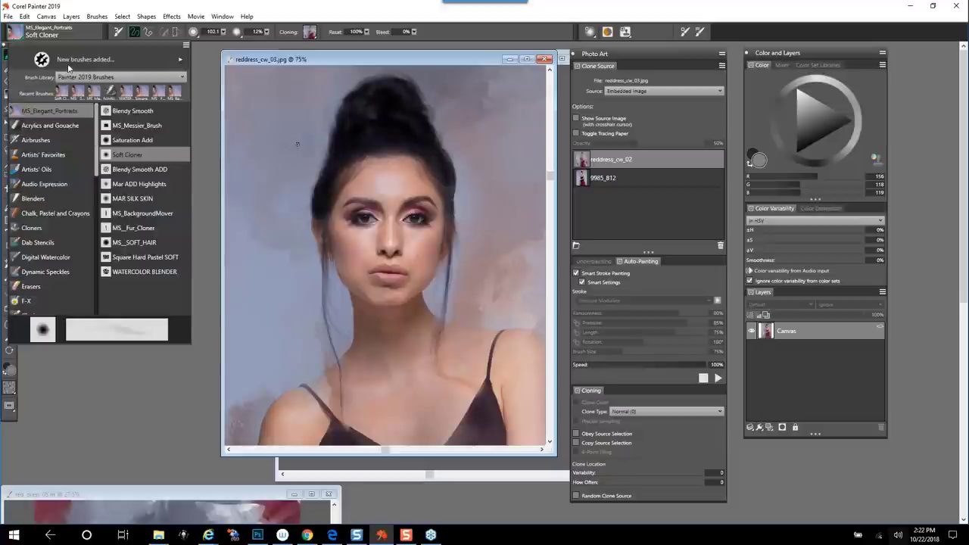
{"action": "left_click", "coordinate": [140, 114]}
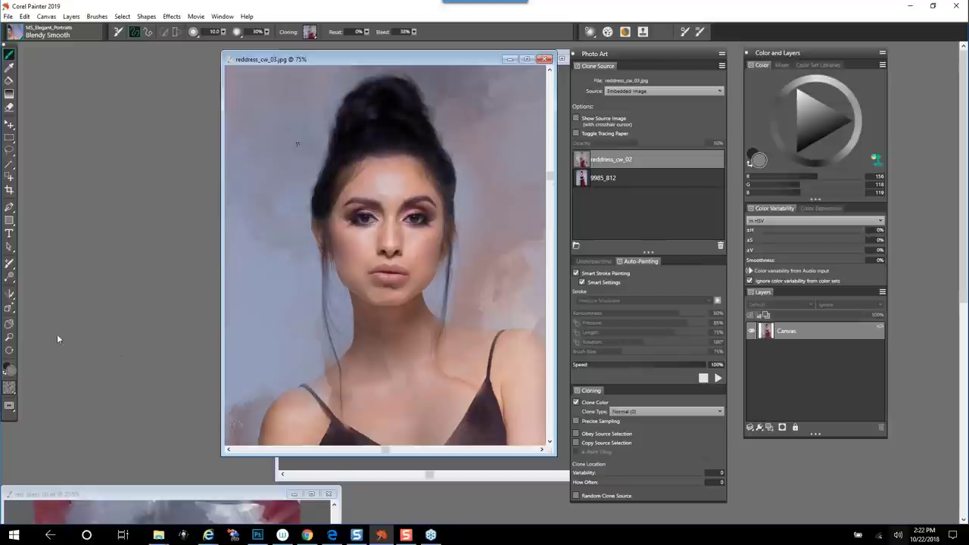
{"action": "left_click", "coordinate": [9, 337]}
{"action": "left_click", "coordinate": [395, 244]}
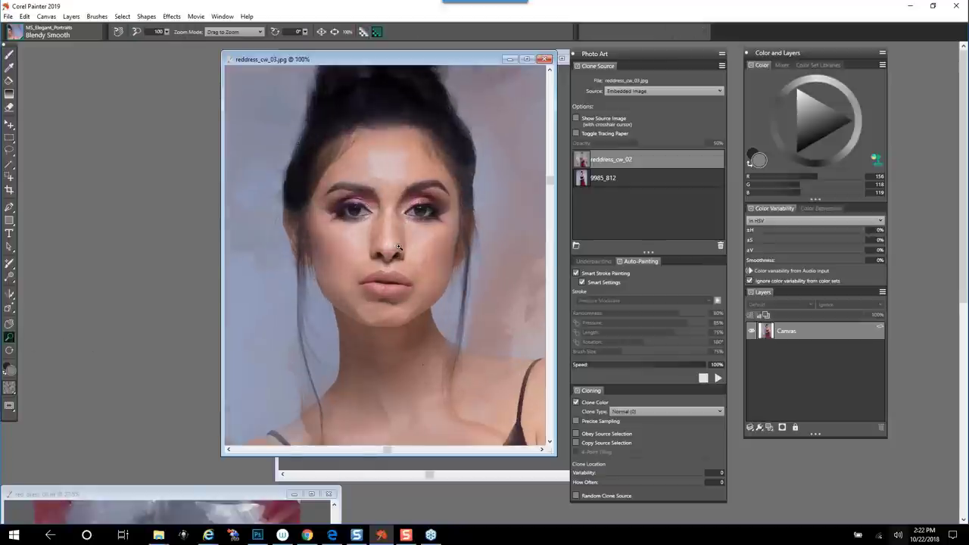
{"action": "left_click", "coordinate": [396, 244]}
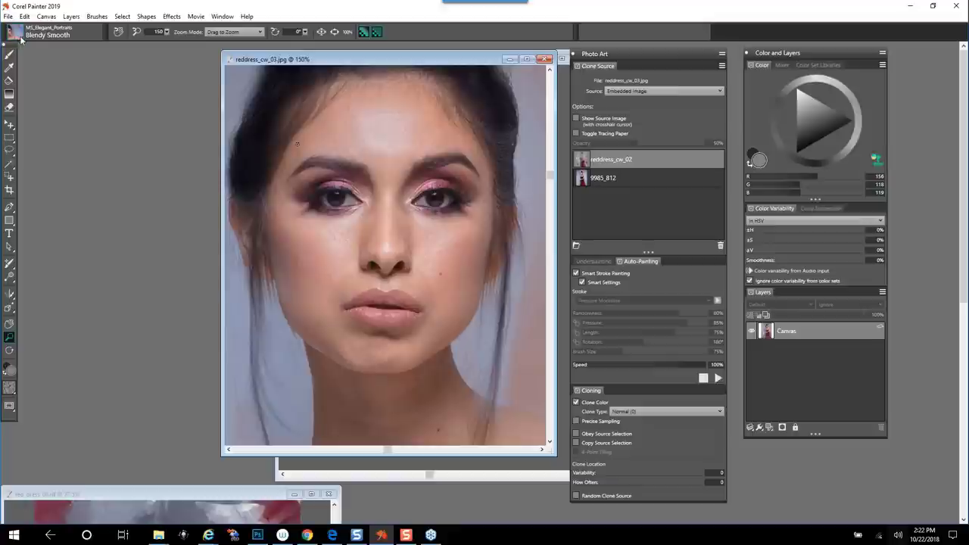
{"action": "left_click", "coordinate": [17, 34]}
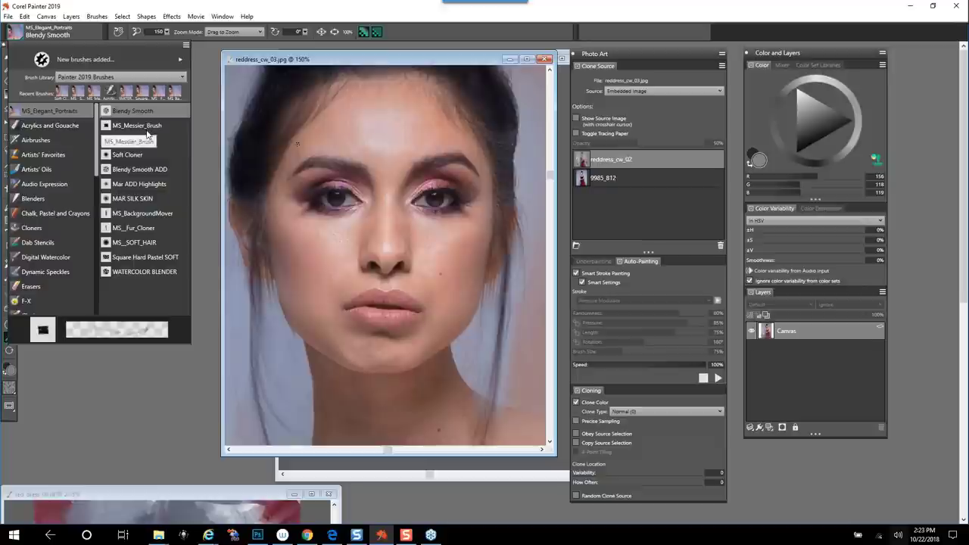
{"action": "left_click", "coordinate": [376, 124]}
{"action": "left_click", "coordinate": [374, 128]}
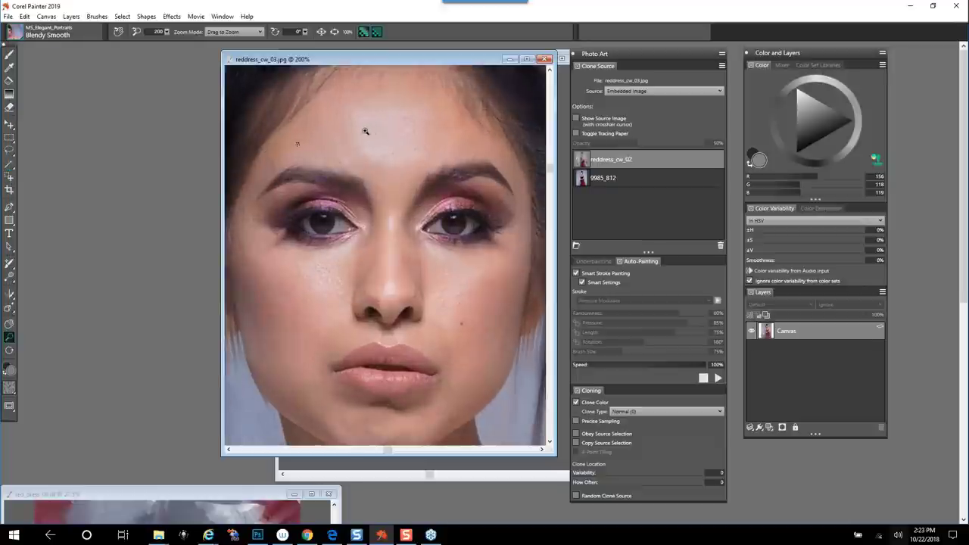
{"action": "key", "text": "b"}
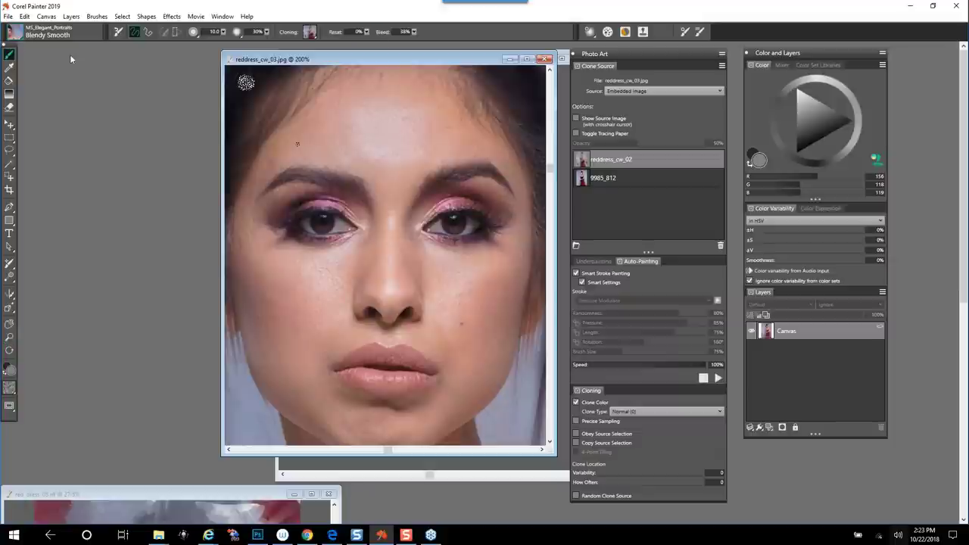
- Switch to MAR SILK SKIN and back to Blendy Smooth, and smooth the skin of the forehead, cheeks, nose and chin
{"action": "left_click", "coordinate": [26, 38]}
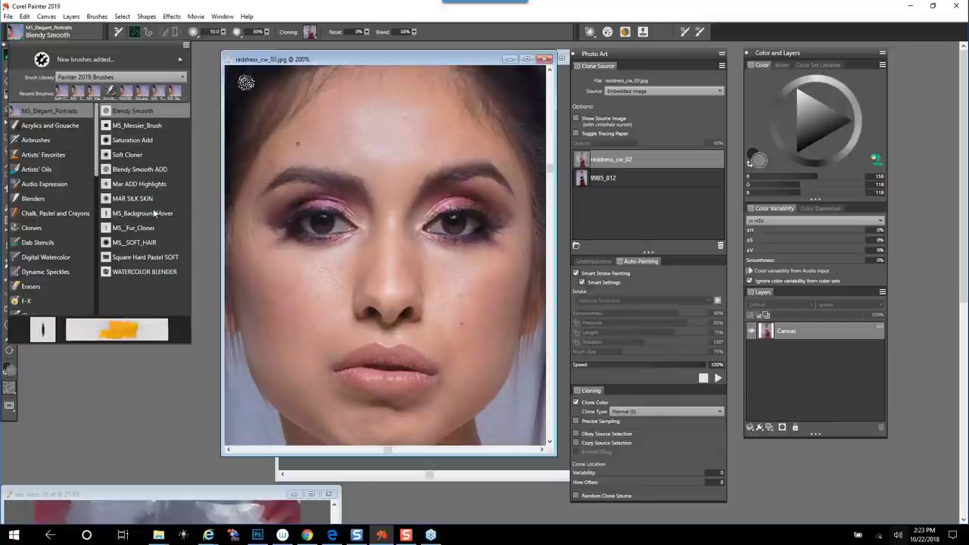
{"action": "left_click", "coordinate": [147, 198]}
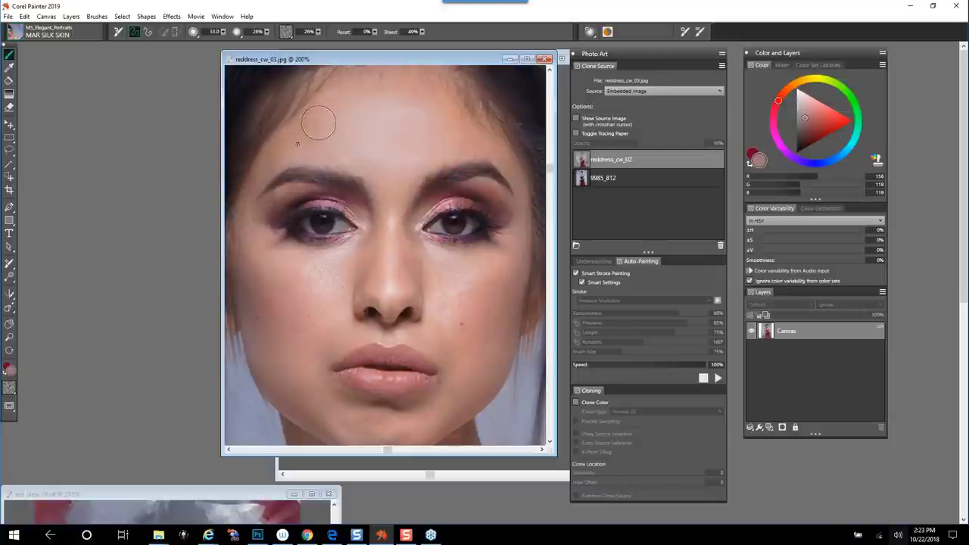
{"action": "left_click", "coordinate": [23, 37]}
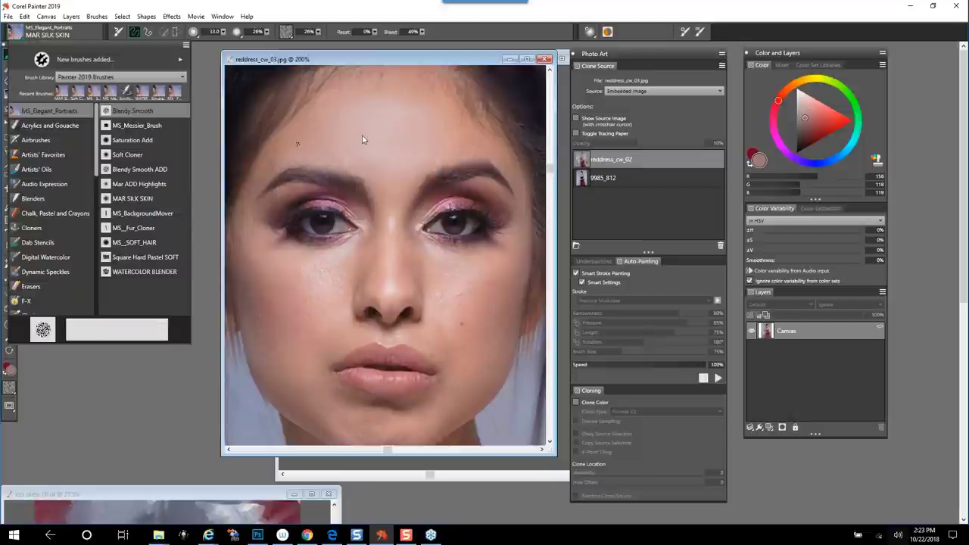
{"action": "left_click", "coordinate": [225, 113]}
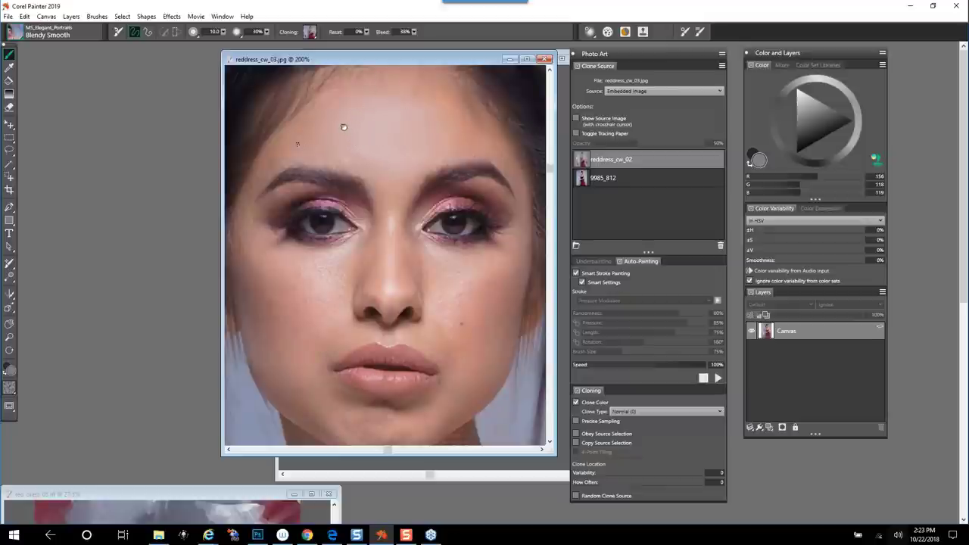
{"action": "mouse_move", "coordinate": [346, 130]}
{"action": "left_mouse_down"}
{"action": "mouse_move", "coordinate": [411, 99]}
{"action": "mouse_move", "coordinate": [427, 109]}
{"action": "mouse_move", "coordinate": [331, 160]}
{"action": "left_mouse_up"}
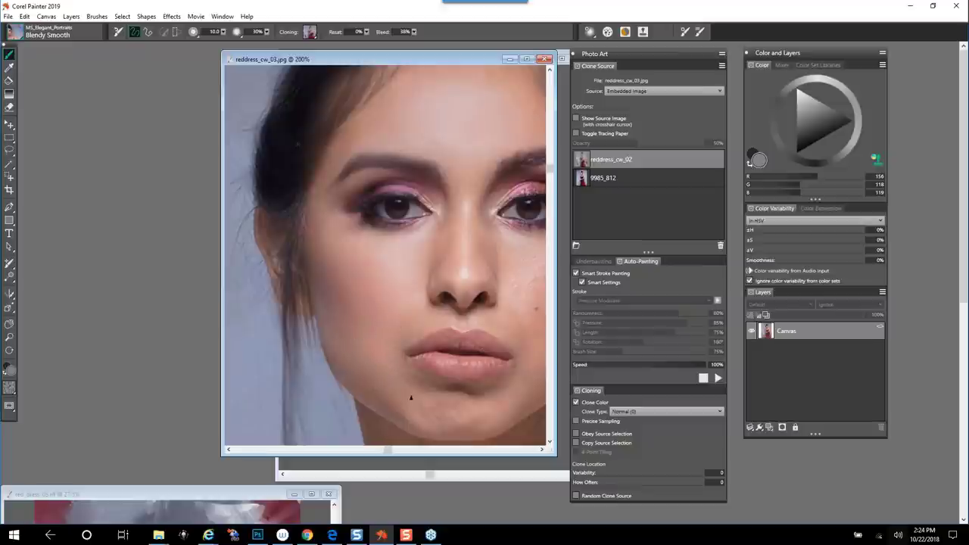
{"action": "left_click_drag", "start_coordinate": [402, 266], "coordinate": [292, 248]}
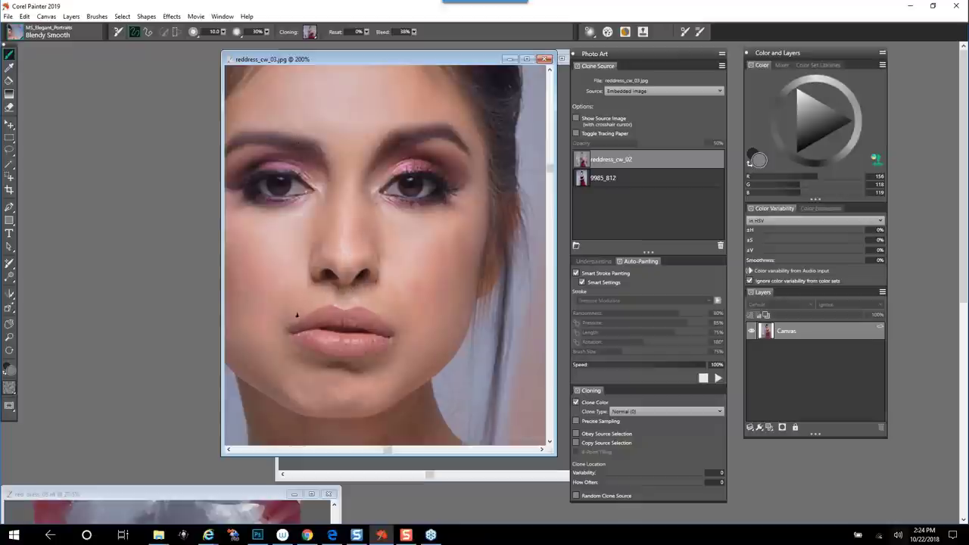
- Add highlights on the nose and above the upper lip with the Mar ADD Highlights brush in near-white (R 255, G 246, B 247)
{"action": "left_click", "coordinate": [19, 35]}
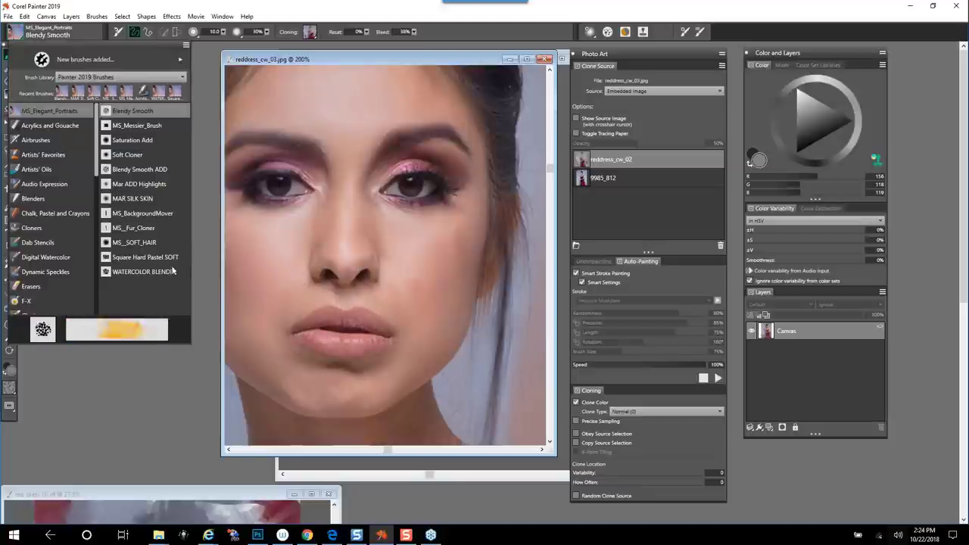
{"action": "left_click", "coordinate": [153, 187]}
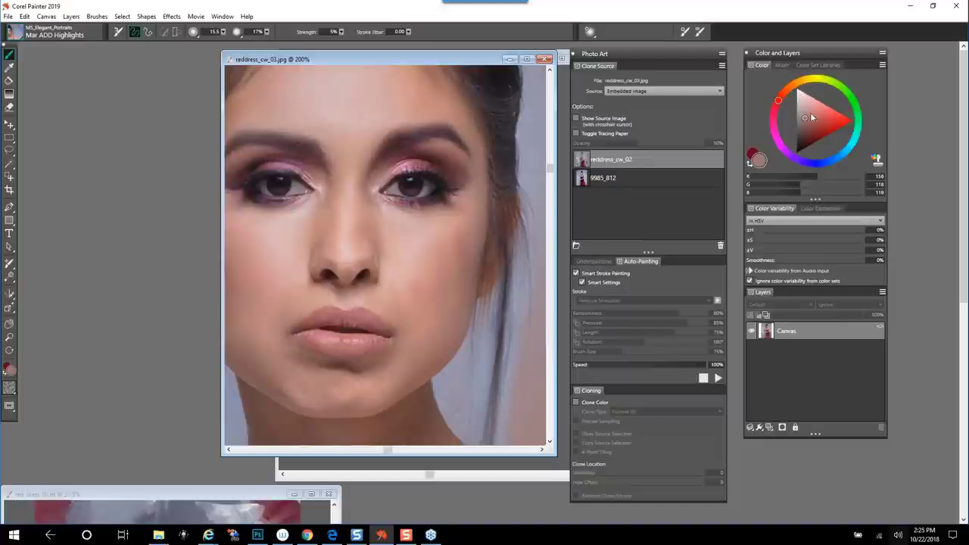
{"action": "left_click", "coordinate": [799, 92]}
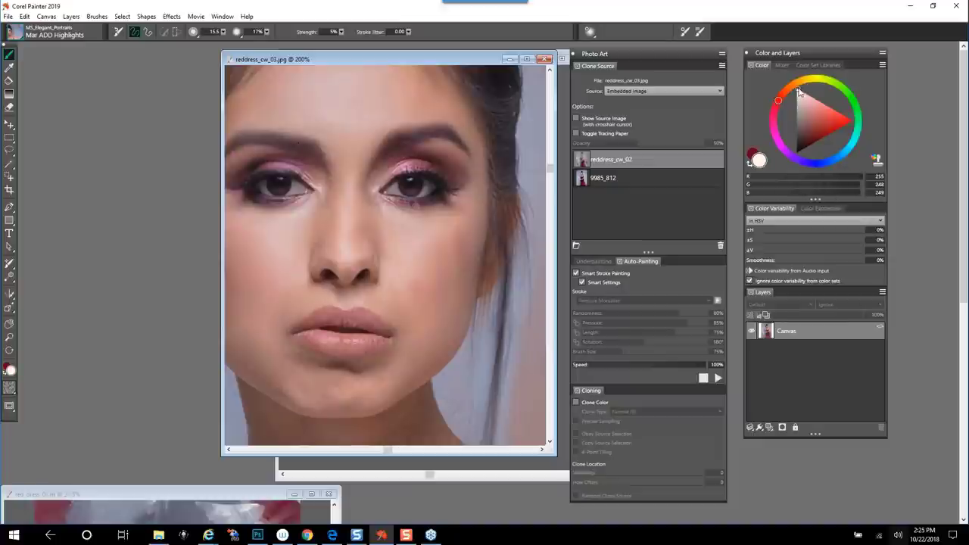
{"action": "left_click", "coordinate": [798, 89]}
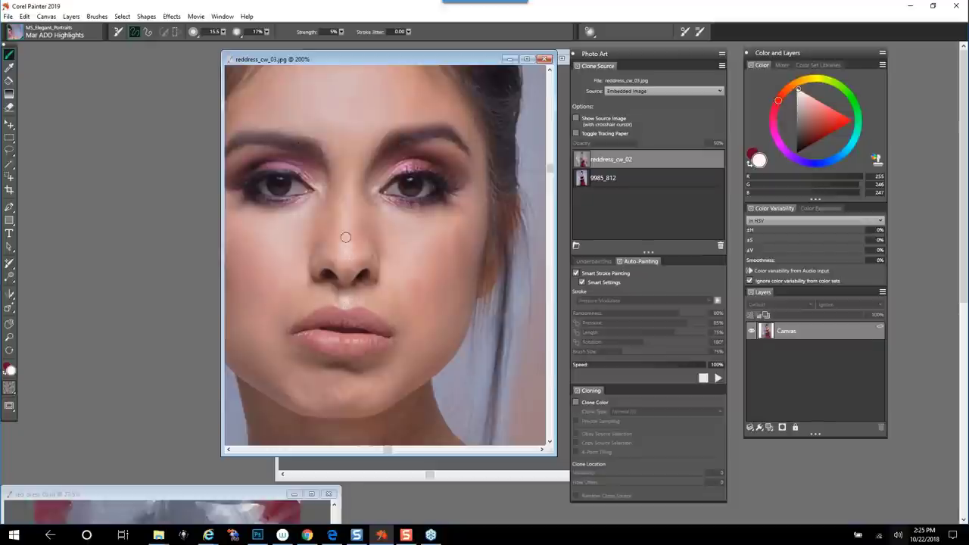
- Smooth the skin of the neck, shoulder and strap area with the Blendy Smooth brush at size 10, using clone color
{"action": "left_click", "coordinate": [19, 37]}
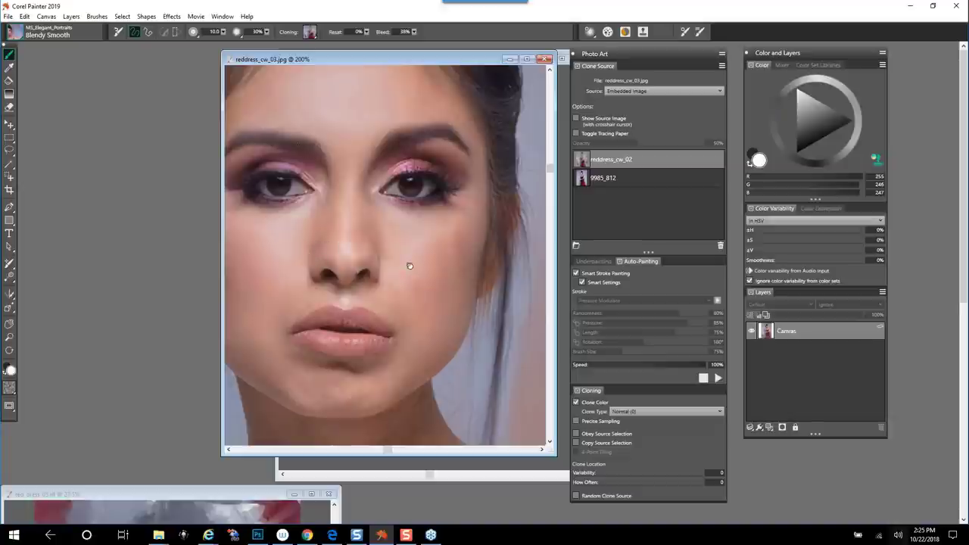
{"action": "scroll", "coordinate": [405, 257], "scroll_direction": "down", "scroll_amount": 1}
{"action": "scroll", "coordinate": [403, 240], "scroll_direction": "down", "scroll_amount": 2}
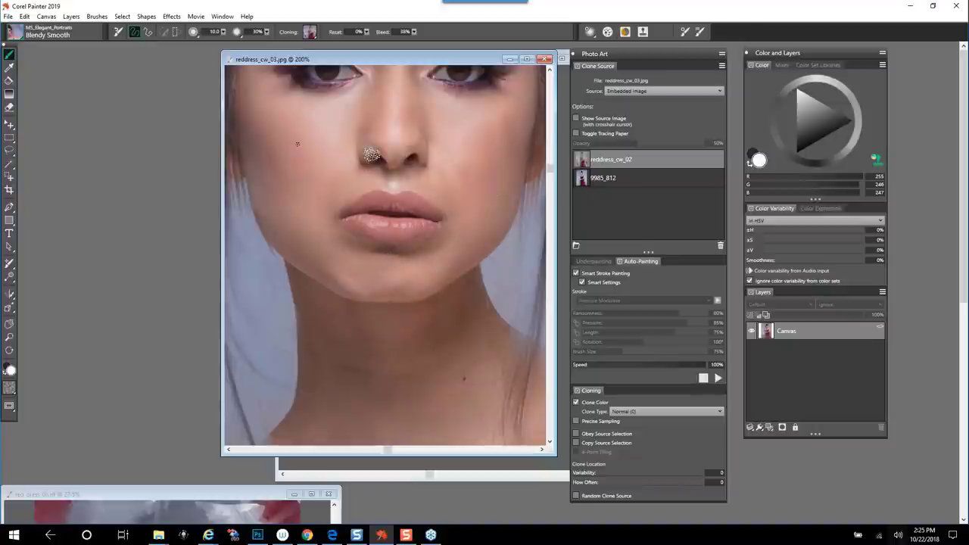
{"action": "left_click_drag", "start_coordinate": [438, 297], "coordinate": [381, 267]}
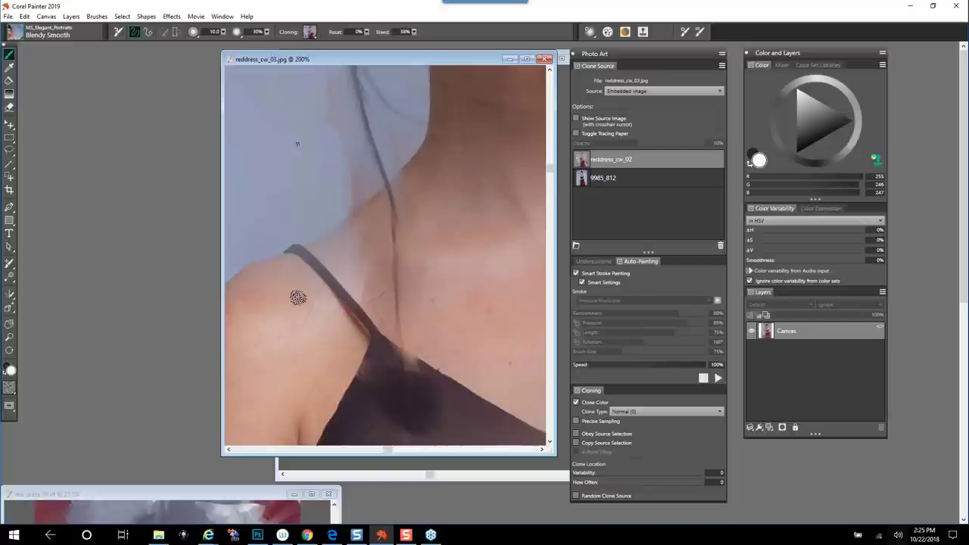
{"action": "left_click_drag", "start_coordinate": [337, 281], "coordinate": [356, 302]}
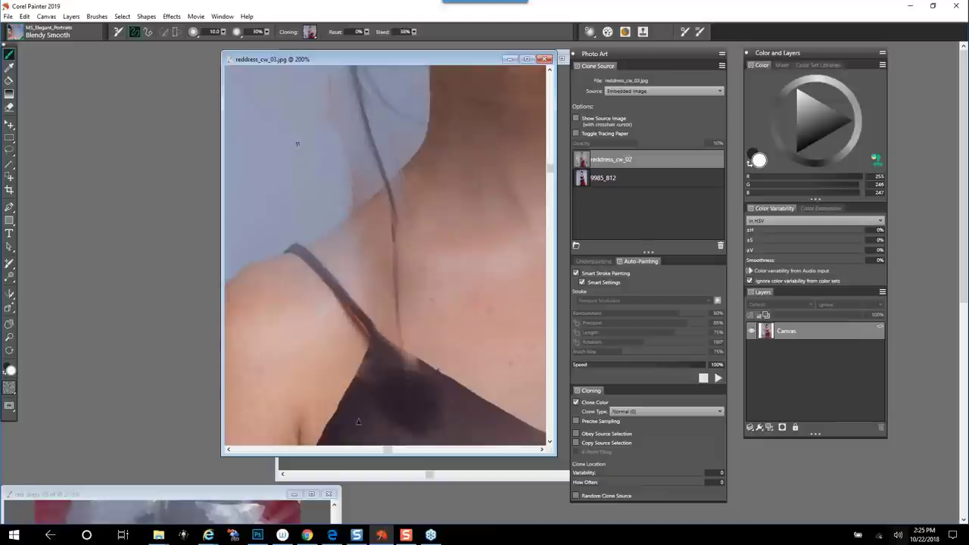
{"action": "left_click_drag", "start_coordinate": [453, 389], "coordinate": [403, 354]}
{"action": "scroll", "coordinate": [484, 288], "scroll_direction": "down", "scroll_amount": 5}
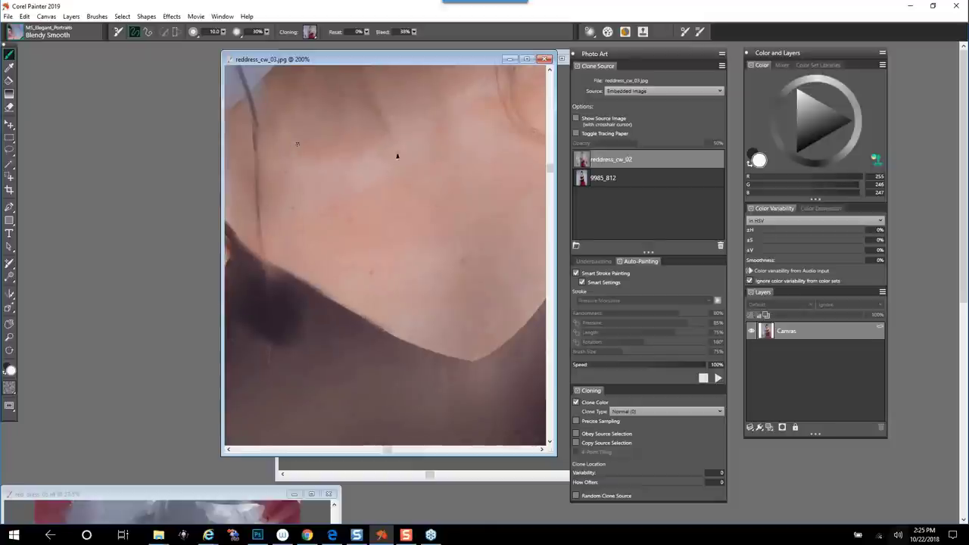
- Enlarge the Blendy Smooth brush to 25 and smooth the skin of the chest, collarbone and neck
{"action": "left_click_drag", "start_coordinate": [391, 162], "coordinate": [445, 160]}
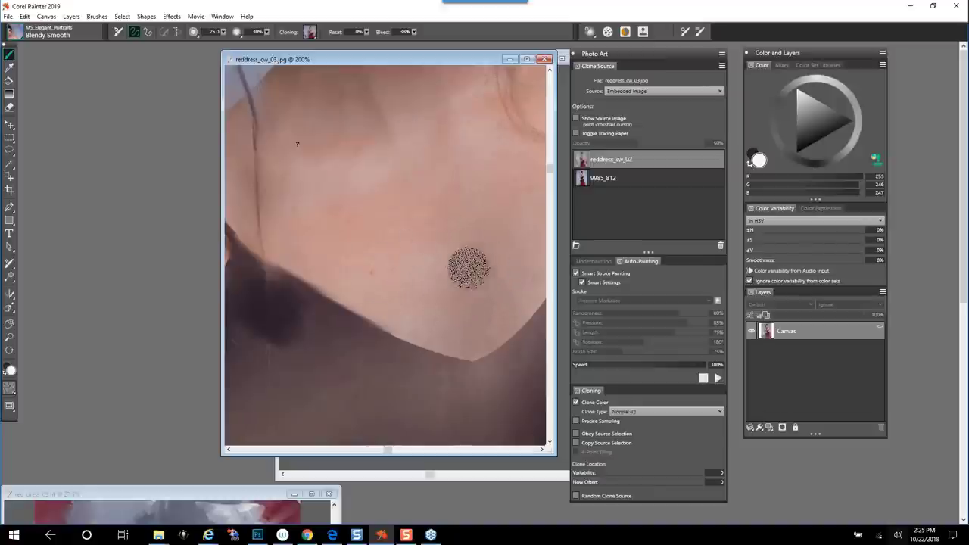
{"action": "mouse_move", "coordinate": [468, 268]}
{"action": "left_mouse_down"}
{"action": "mouse_move", "coordinate": [474, 231]}
{"action": "mouse_move", "coordinate": [363, 262]}
{"action": "mouse_move", "coordinate": [404, 234]}
{"action": "mouse_move", "coordinate": [470, 242]}
{"action": "mouse_move", "coordinate": [435, 296]}
{"action": "mouse_move", "coordinate": [484, 205]}
{"action": "mouse_move", "coordinate": [504, 114]}
{"action": "mouse_move", "coordinate": [469, 103]}
{"action": "left_mouse_up"}
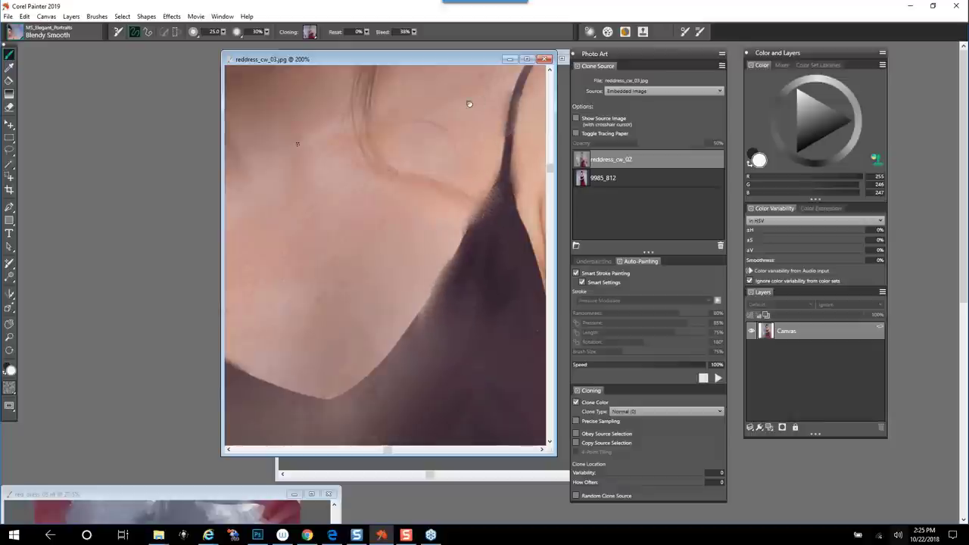
{"action": "scroll", "coordinate": [469, 104], "scroll_direction": "up", "scroll_amount": 5}
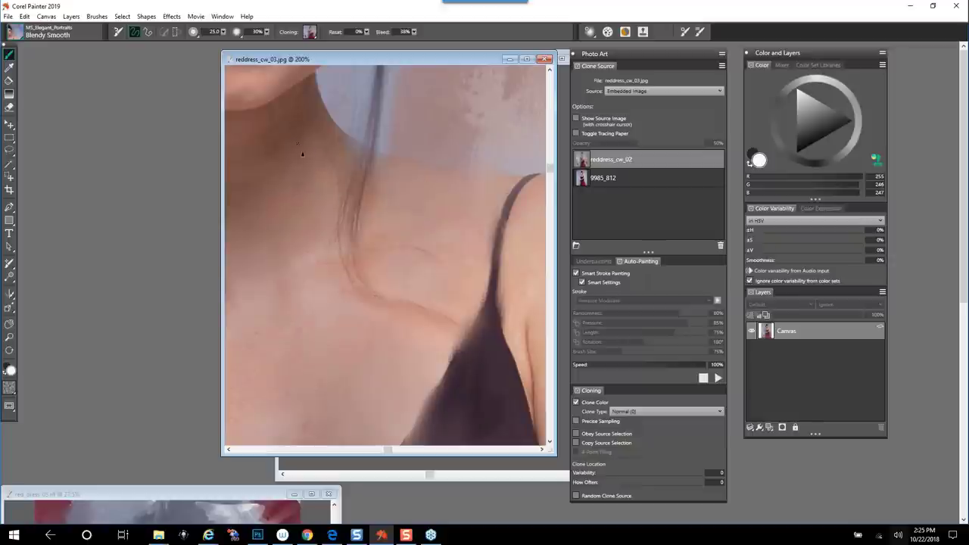
{"action": "left_click_drag", "start_coordinate": [292, 162], "coordinate": [428, 202]}
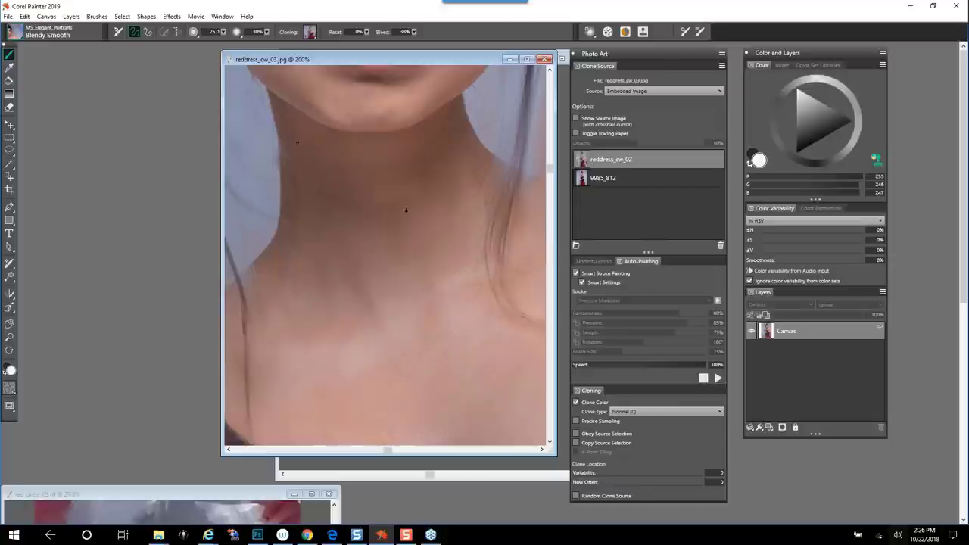
{"action": "left_click_drag", "start_coordinate": [388, 184], "coordinate": [423, 292]}
{"action": "scroll", "coordinate": [423, 293], "scroll_direction": "up", "scroll_amount": 8}
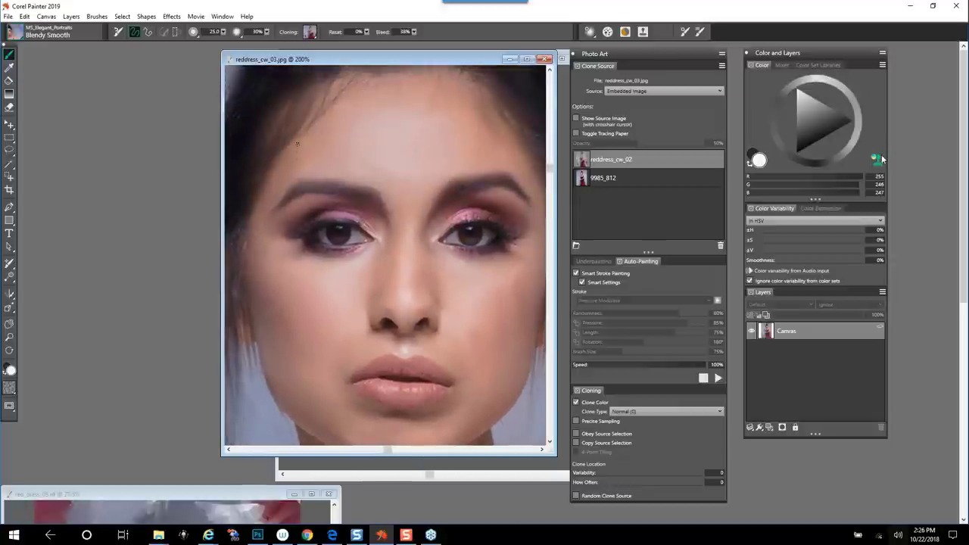
- Choose the MS_Messier_Brush from the MS_Elegant_Portraits category and reduce its size to 25
{"action": "left_click", "coordinate": [18, 37]}
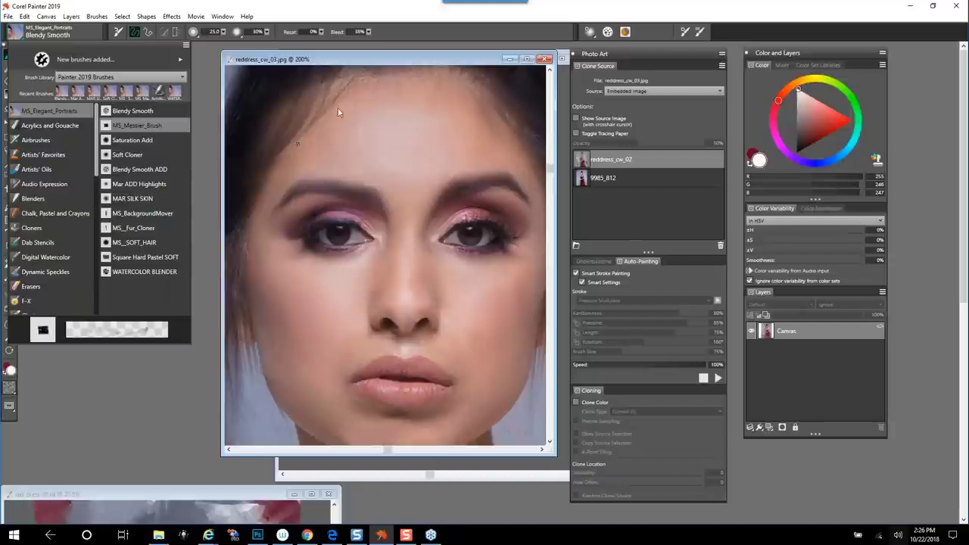
{"action": "left_click", "coordinate": [560, 80]}
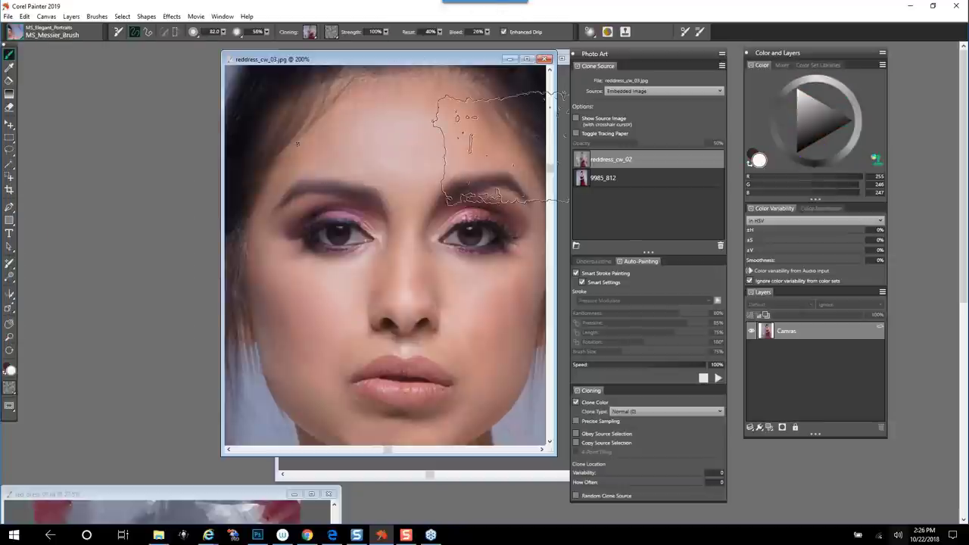
{"action": "key", "text": "bracketleft"}
{"action": "key", "text": "bracketleft"}
{"action": "key", "text": "bracketleft"}
{"action": "key", "text": "bracketleft"}
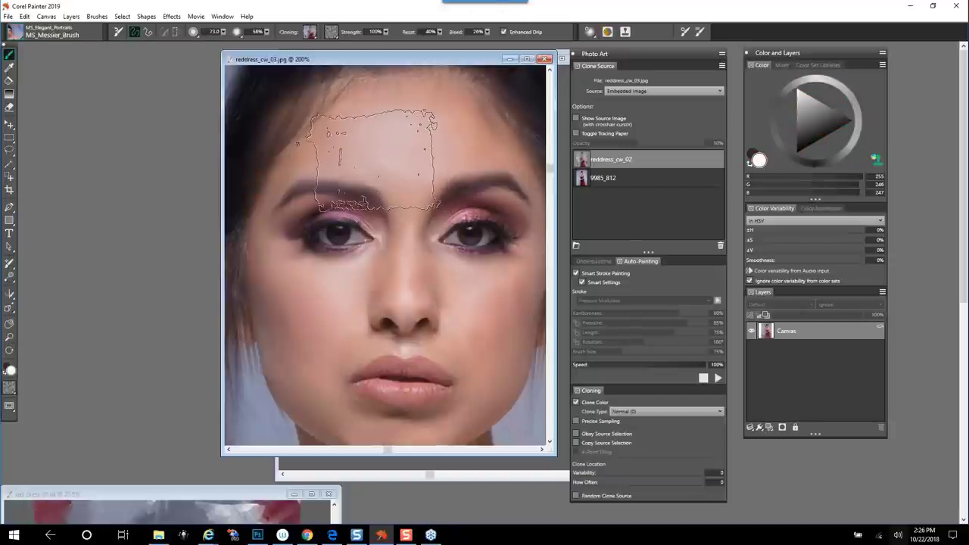
{"action": "key", "text": "bracketleft"}
{"action": "key", "text": "bracketleft"}
{"action": "key", "text": "bracketleft"}
{"action": "key", "text": "bracketleft"}
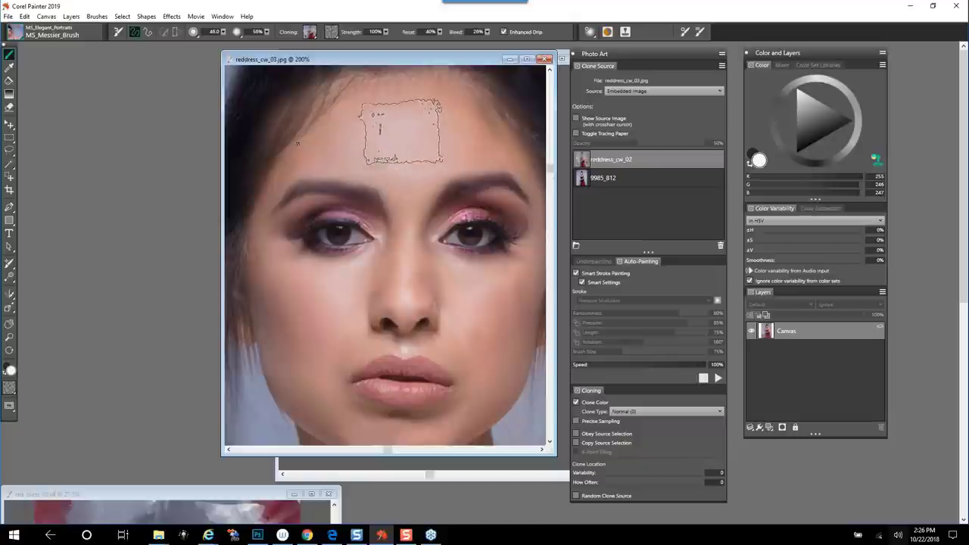
{"action": "key", "text": "bracketleft"}
{"action": "key", "text": "bracketleft"}
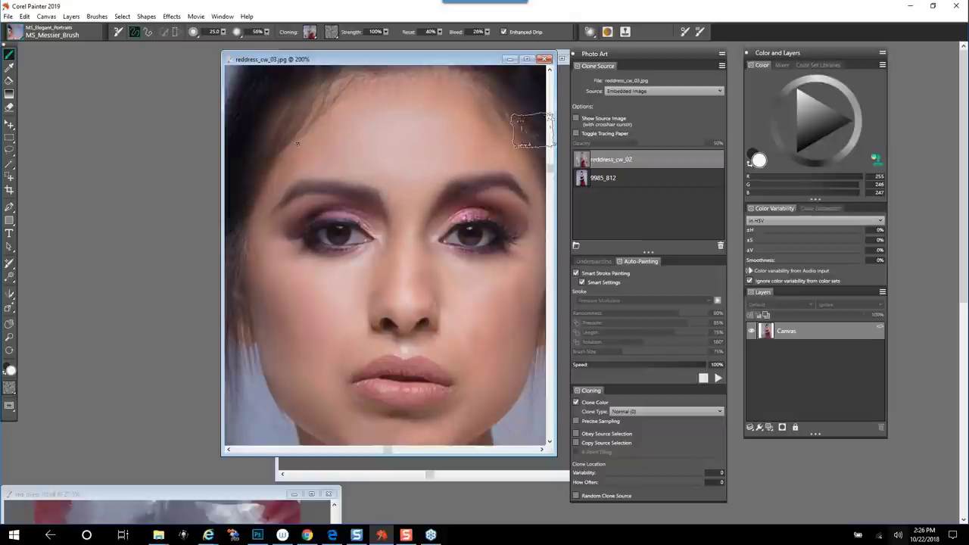
- Add a new layer and, with clone color off, paint over the forehead in a sampled skin tone (R 193, G 144, B 137)
{"action": "left_click", "coordinate": [770, 427]}
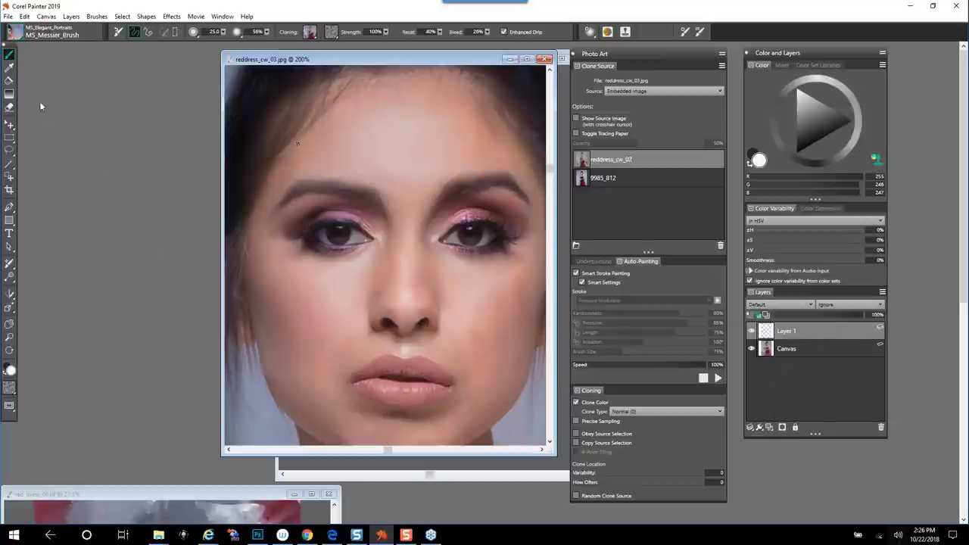
{"action": "mouse_move", "coordinate": [353, 132]}
{"action": "left_mouse_down"}
{"action": "mouse_move", "coordinate": [318, 148]}
{"action": "mouse_move", "coordinate": [351, 129]}
{"action": "left_mouse_up"}
{"action": "left_click", "coordinate": [328, 146]}
{"action": "left_click", "coordinate": [327, 146], "text": "alt"}
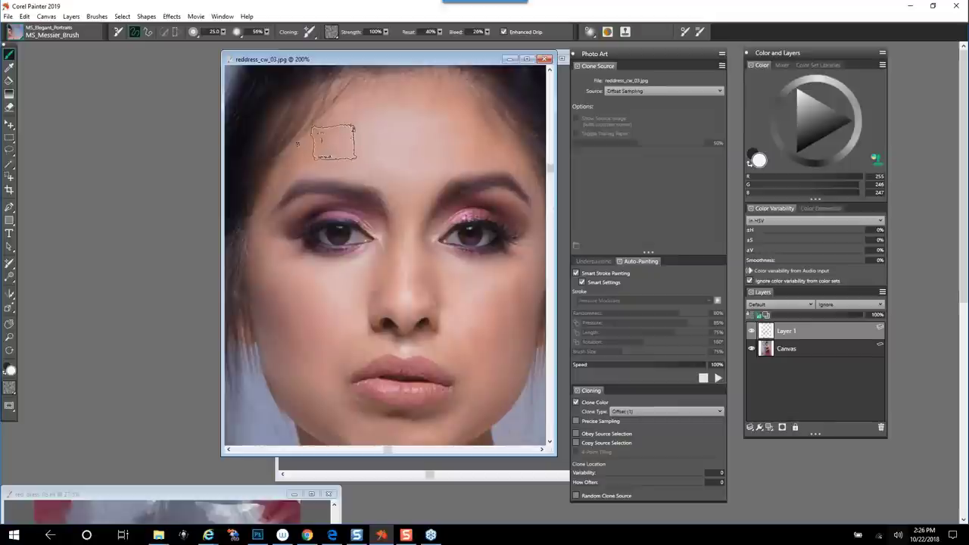
{"action": "left_click", "coordinate": [876, 160]}
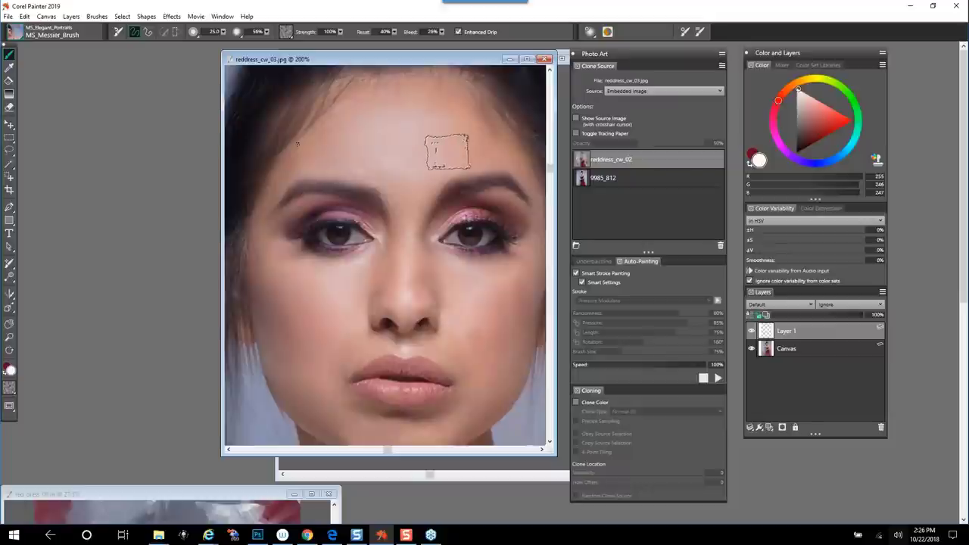
{"action": "left_click", "coordinate": [327, 146], "text": "alt"}
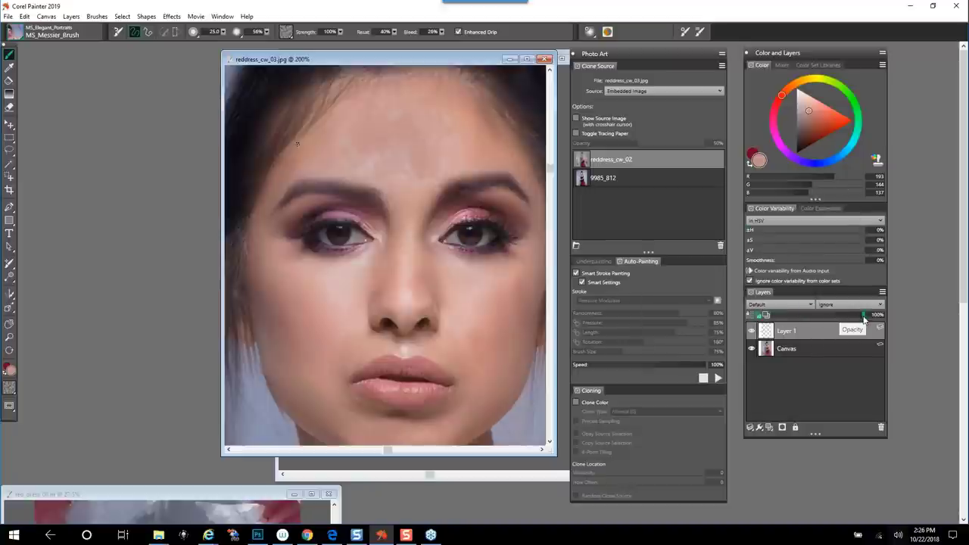
- Lower Layer 1's opacity to 89% and blend the forehead paint with the Blendy Smooth brush, reducing its size to 7
{"action": "left_click_drag", "start_coordinate": [863, 317], "coordinate": [853, 316]}
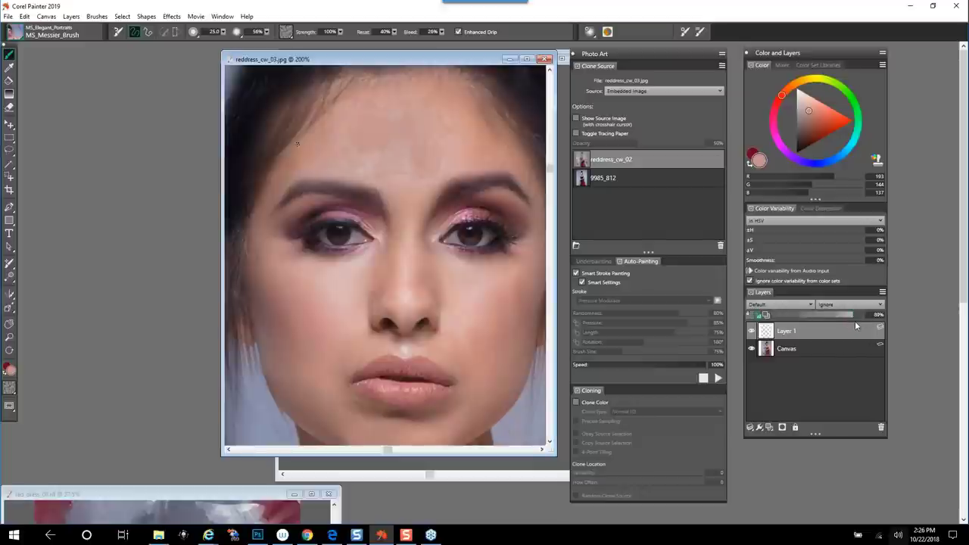
{"action": "left_click", "coordinate": [22, 36]}
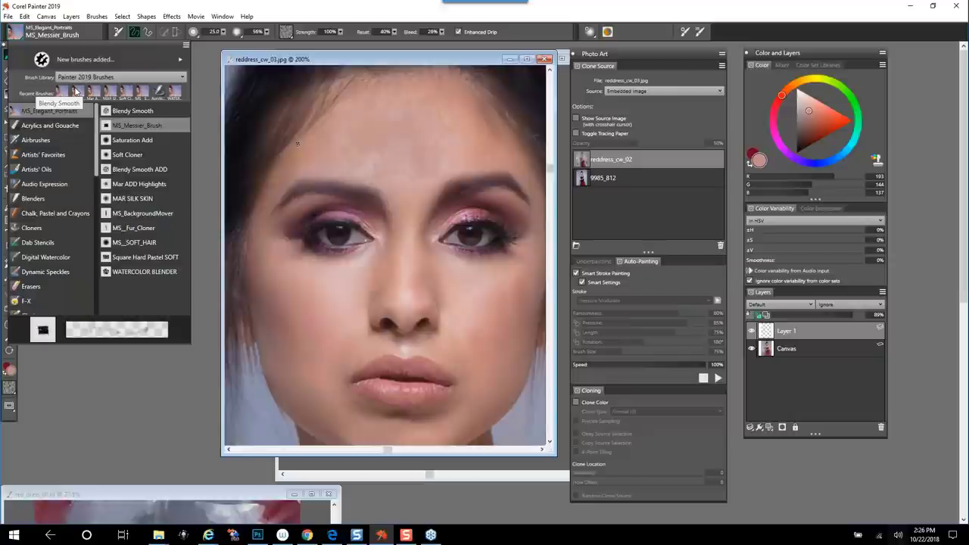
{"action": "left_click", "coordinate": [75, 91]}
{"action": "left_click", "coordinate": [438, 162]}
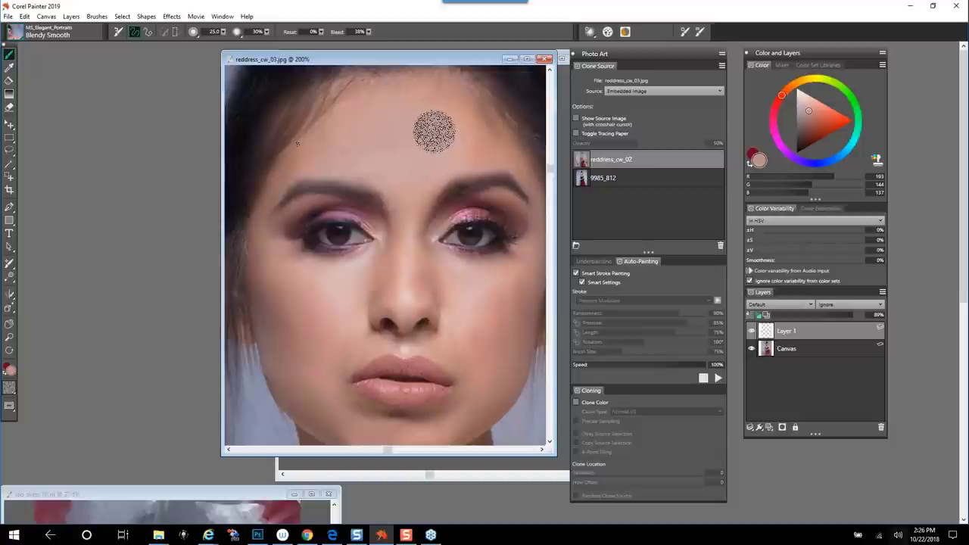
{"action": "key", "text": "bracketleft"}
{"action": "key", "text": "bracketleft"}
{"action": "key", "text": "bracketleft"}
{"action": "key", "text": "bracketleft"}
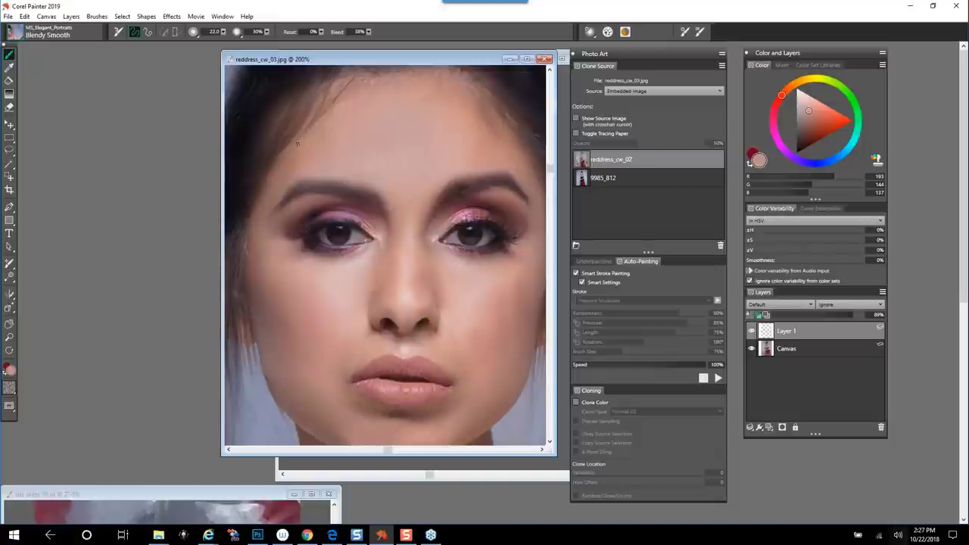
{"action": "key", "text": "bracketleft"}
{"action": "key", "text": "bracketleft"}
{"action": "key", "text": "bracketleft"}
{"action": "key", "text": "bracketleft"}
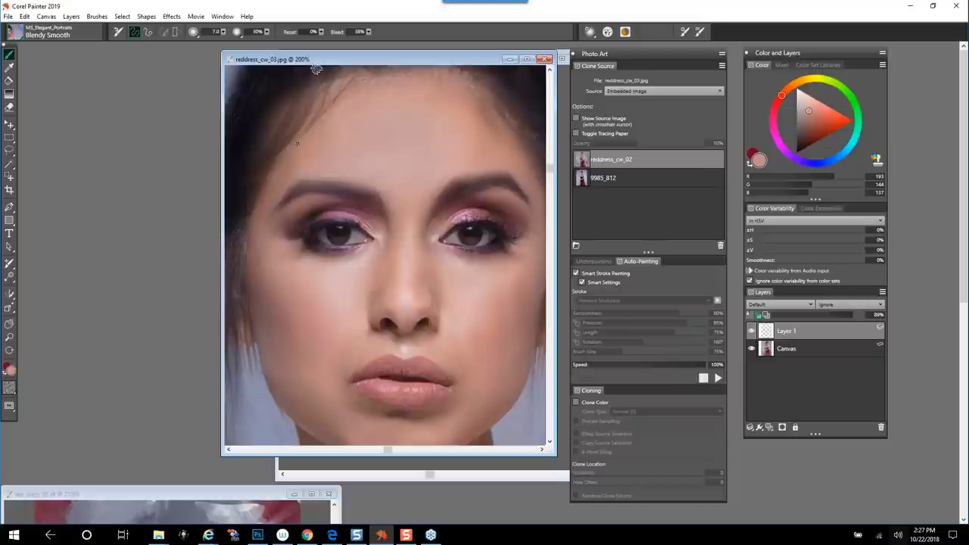
- Blend the paint on the bodice of the dark dress with the Blendy Smooth brush enlarged to 58.3
{"action": "left_click", "coordinate": [9, 332]}
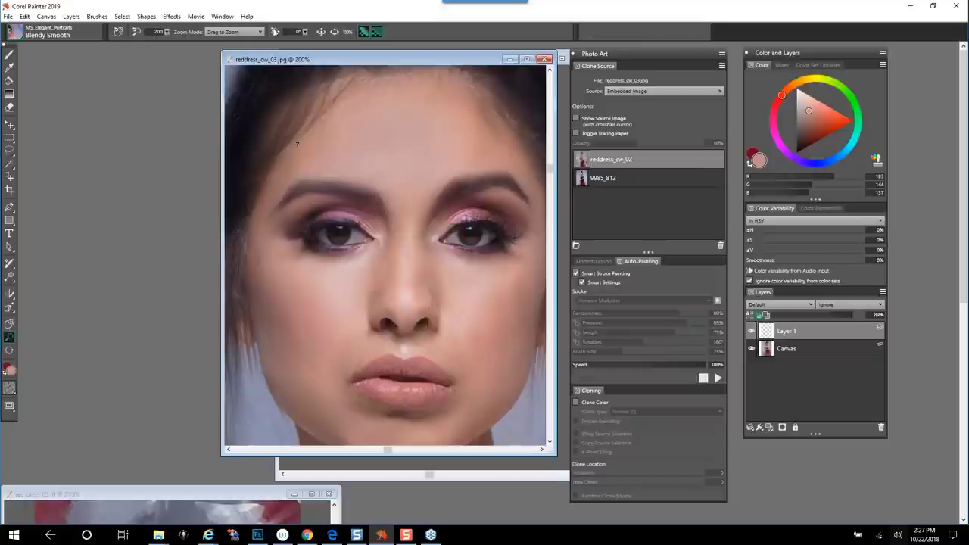
{"action": "left_click", "coordinate": [321, 31]}
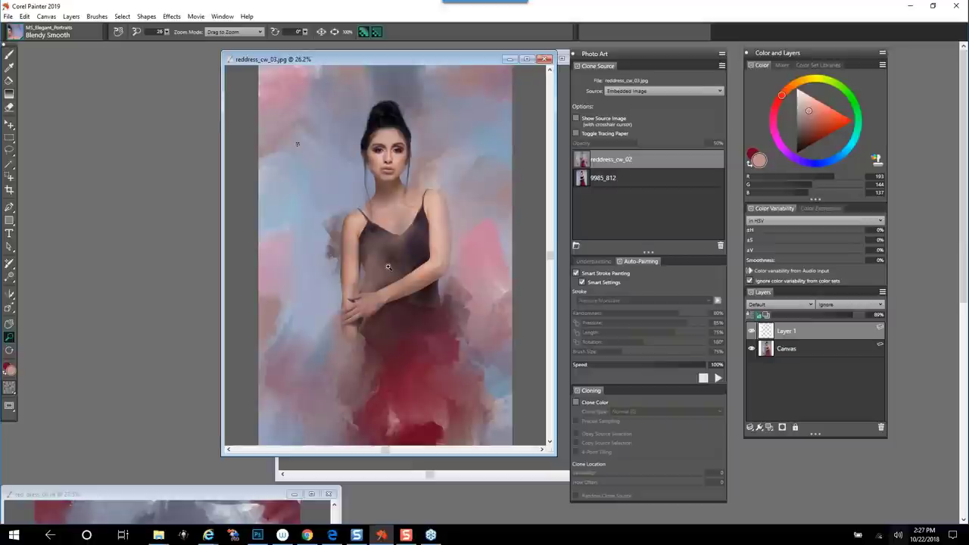
{"action": "key", "text": "b"}
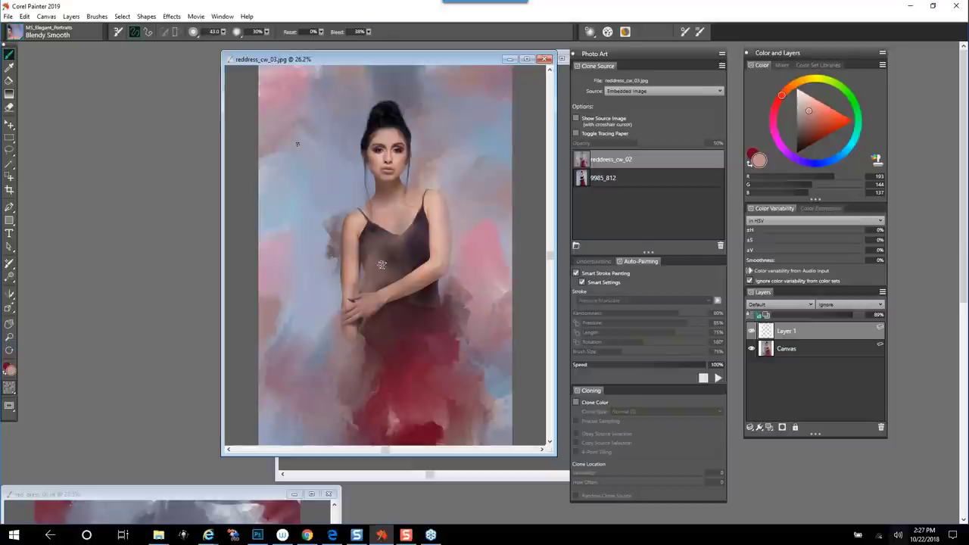
{"action": "key", "text": "]"}
{"action": "key", "text": "]"}
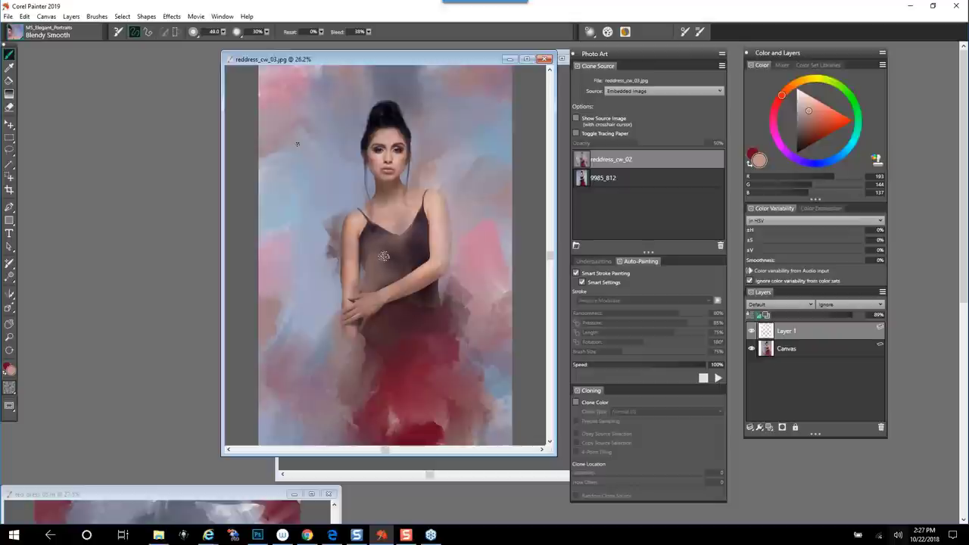
{"action": "mouse_move", "coordinate": [380, 253]}
{"action": "left_mouse_down"}
{"action": "mouse_move", "coordinate": [393, 266]}
{"action": "mouse_move", "coordinate": [385, 257]}
{"action": "left_mouse_up"}
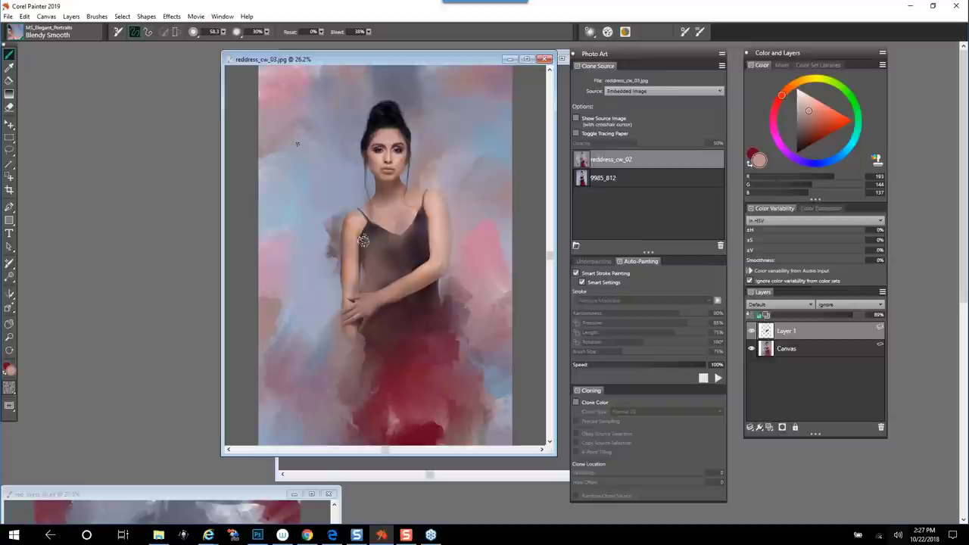
- Choose the Saturation Add brush from the MS_Elegant_Portraits category for close-up work on the face
{"action": "left_click", "coordinate": [10, 337]}
{"action": "left_click", "coordinate": [381, 225]}
{"action": "mouse_move", "coordinate": [297, 144]}
{"action": "left_mouse_down"}
{"action": "mouse_move", "coordinate": [394, 190]}
{"action": "mouse_move", "coordinate": [394, 198]}
{"action": "mouse_move", "coordinate": [389, 173]}
{"action": "mouse_move", "coordinate": [394, 253]}
{"action": "left_mouse_up"}
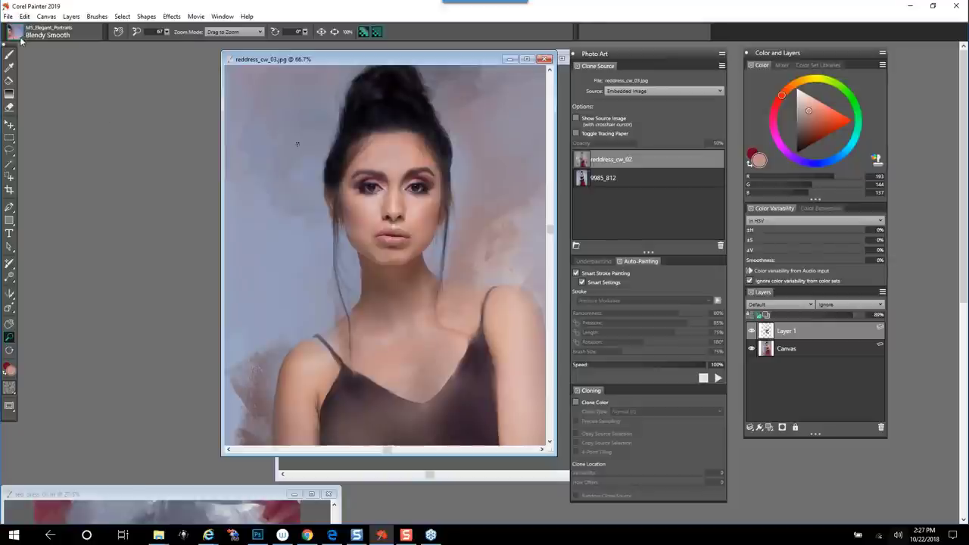
{"action": "left_click", "coordinate": [25, 35]}
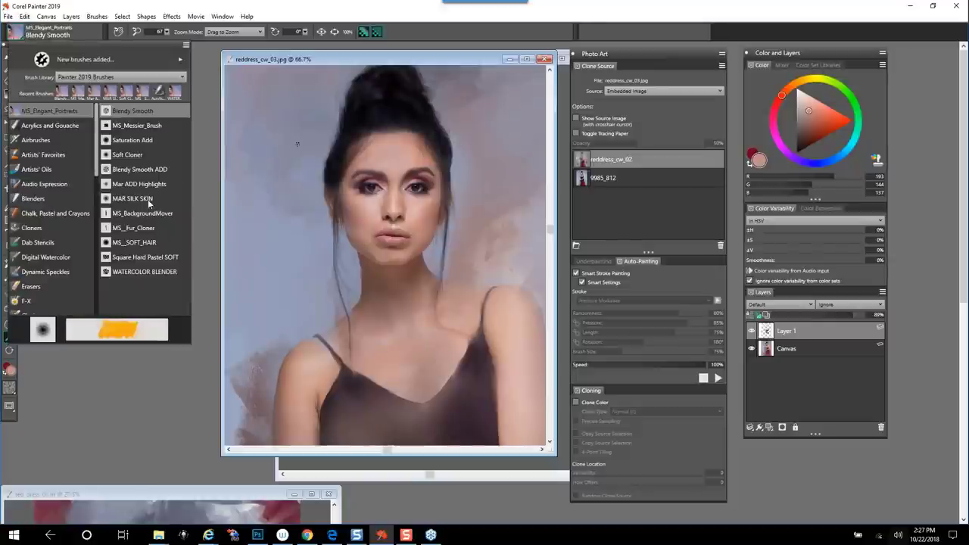
{"action": "left_click", "coordinate": [140, 140]}
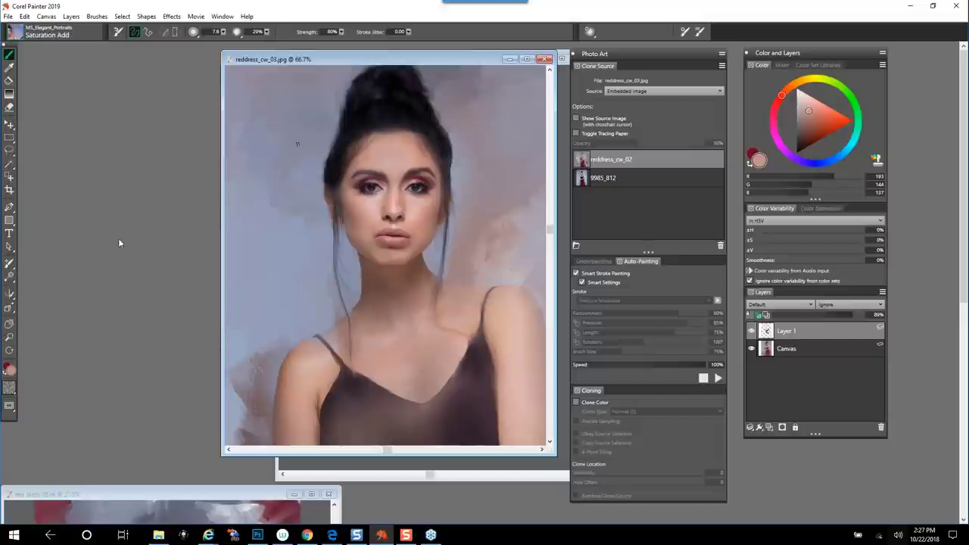
{"action": "left_click", "coordinate": [9, 337]}
{"action": "left_click", "coordinate": [418, 211]}
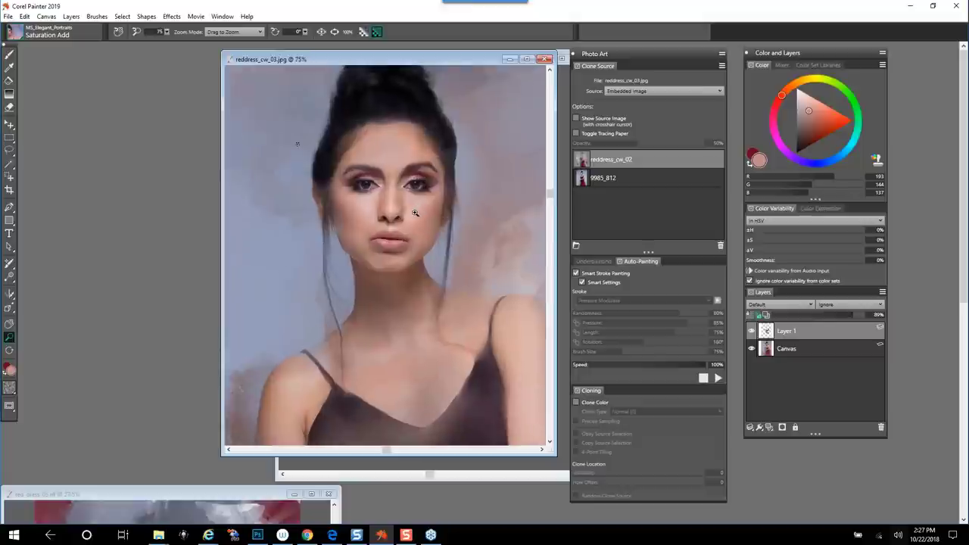
{"action": "left_click_drag", "start_coordinate": [380, 247], "coordinate": [417, 251]}
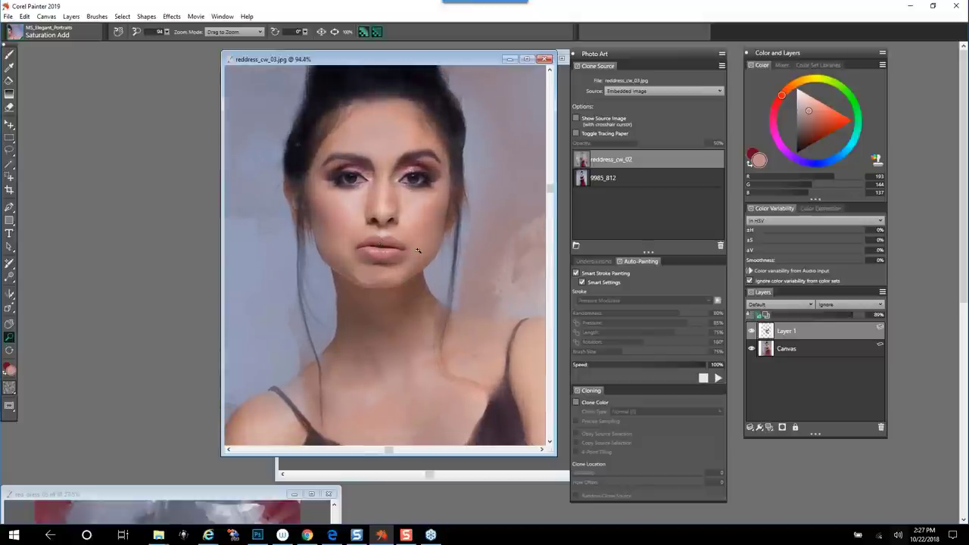
{"action": "key", "text": "b"}
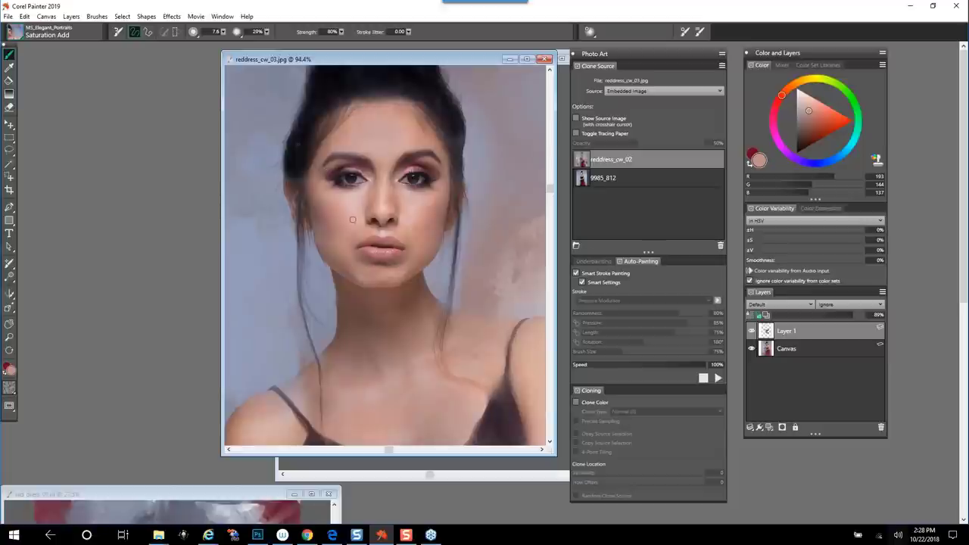
- Intensify the face's color with the Saturation Add brush at size 31.6, reducing it to 13.6 for the eyeshadow and lips
{"action": "key", "text": "bracketright"}
{"action": "key", "text": "bracketright"}
{"action": "key", "text": "bracketright"}
{"action": "key", "text": "bracketright"}
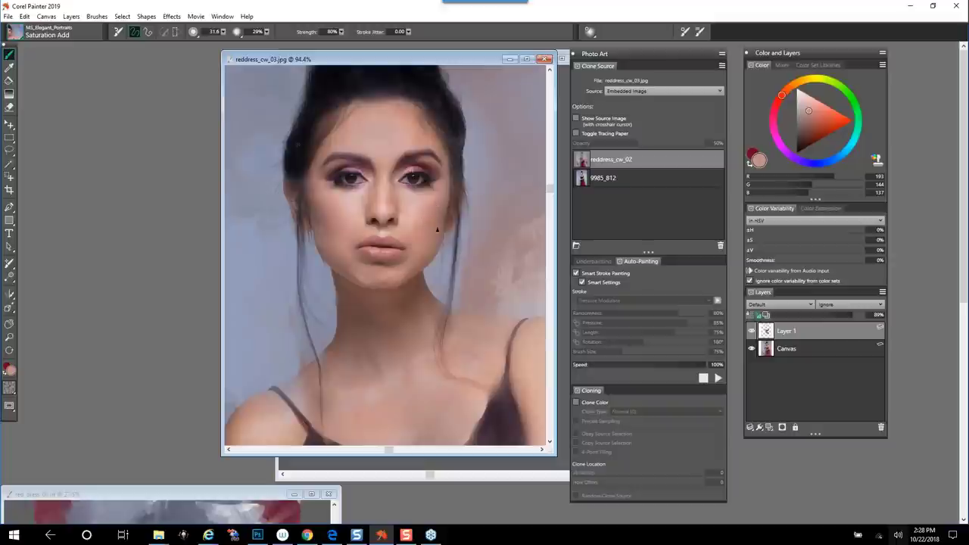
{"action": "left_click", "coordinate": [9, 335]}
{"action": "left_click", "coordinate": [428, 162]}
{"action": "left_click", "coordinate": [428, 162]}
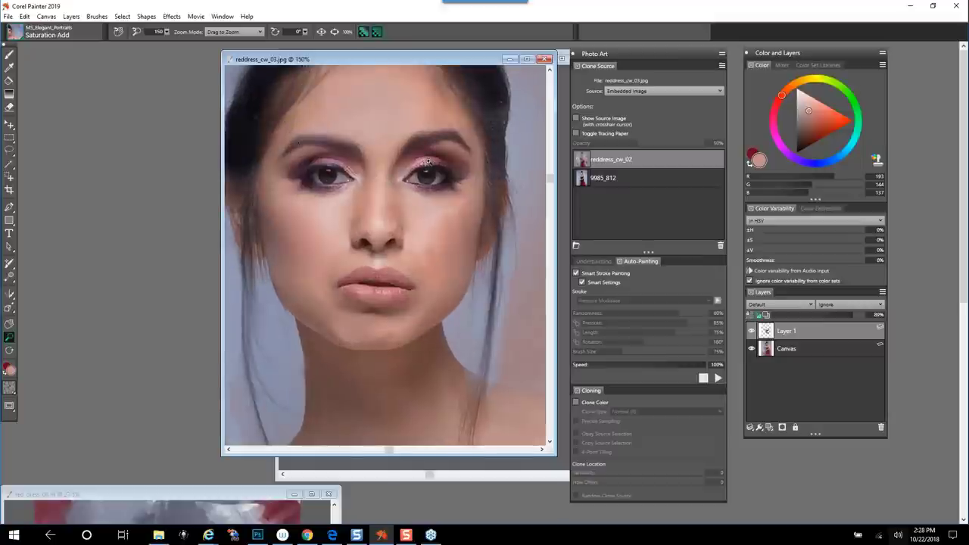
{"action": "key", "text": "b"}
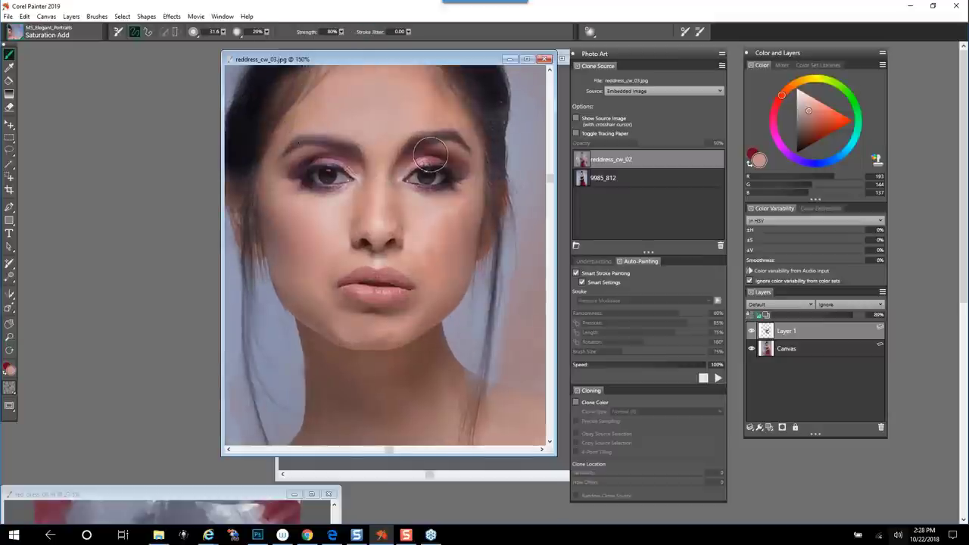
{"action": "key", "text": "bracketleft"}
{"action": "key", "text": "bracketleft"}
{"action": "key", "text": "bracketleft"}
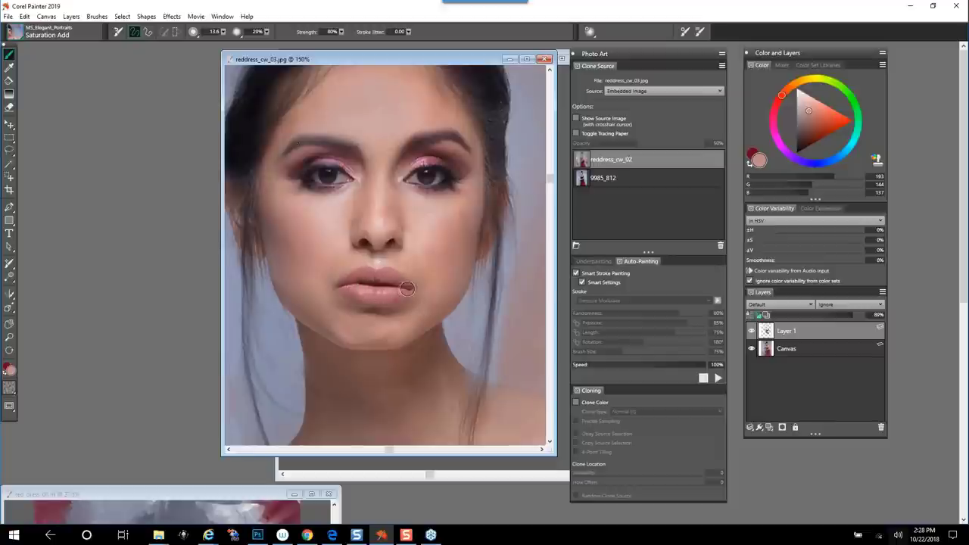
- Fit the whole portrait in view, compare it with and without Layer 1, and drop that layer onto the canvas
{"action": "left_click", "coordinate": [9, 337]}
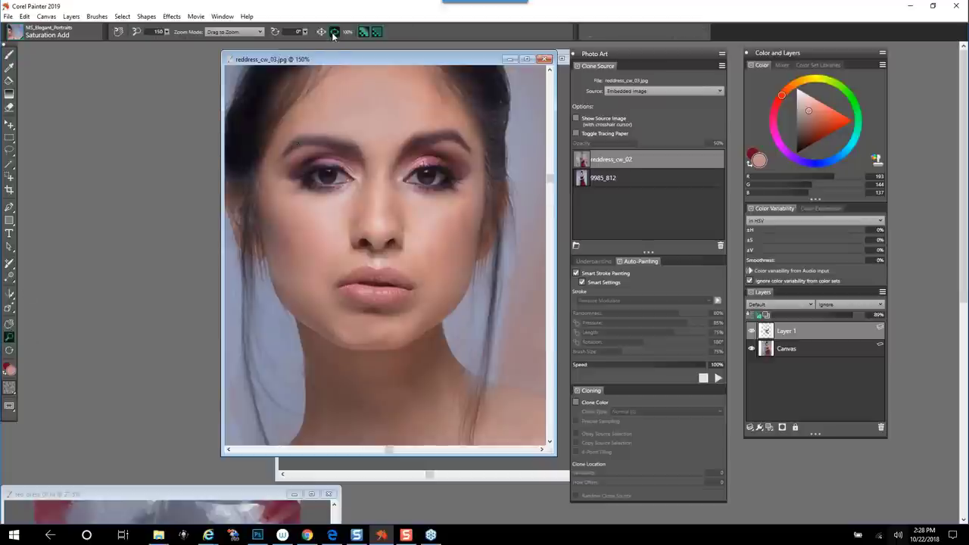
{"action": "left_click", "coordinate": [333, 32]}
{"action": "mouse_move", "coordinate": [409, 58]}
{"action": "left_mouse_down"}
{"action": "mouse_move", "coordinate": [341, 84]}
{"action": "mouse_move", "coordinate": [415, 68]}
{"action": "left_mouse_up"}
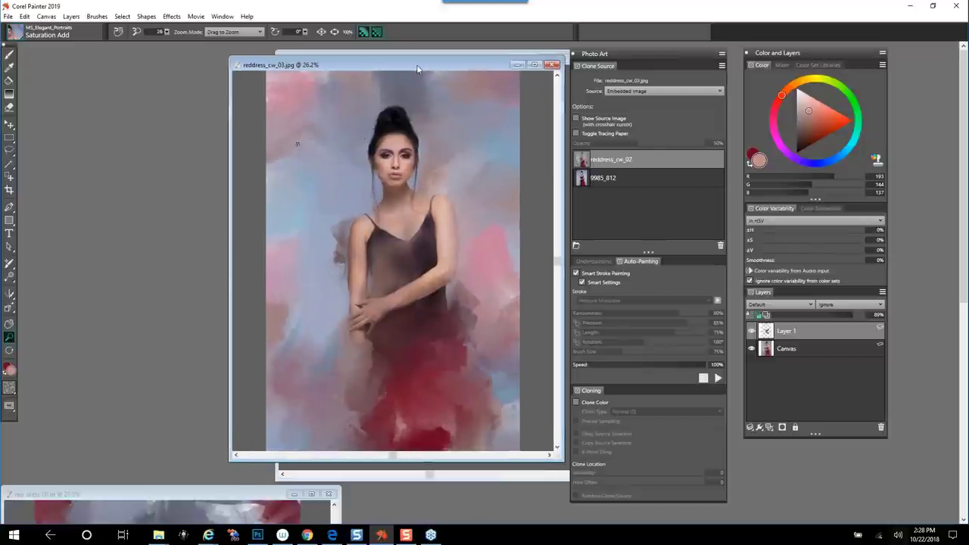
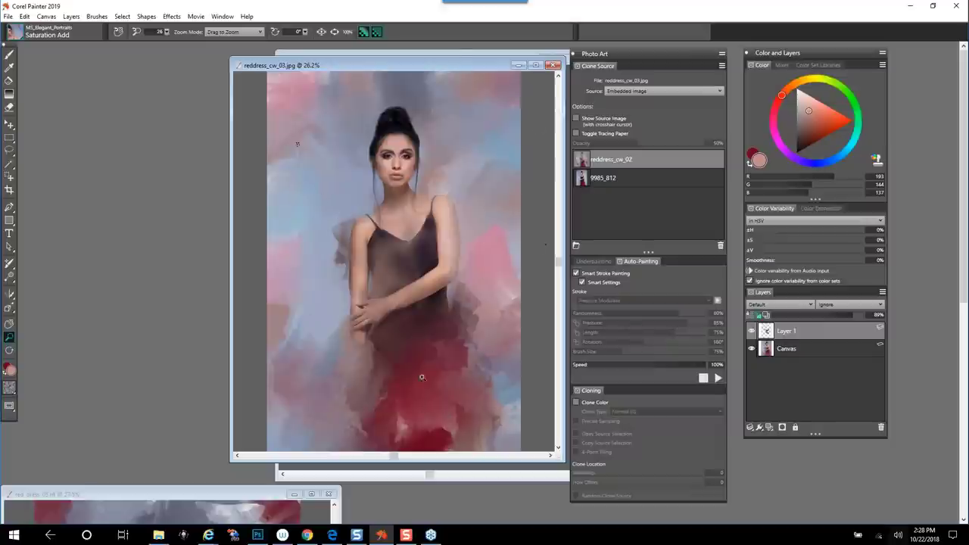
{"action": "left_click", "coordinate": [751, 333]}
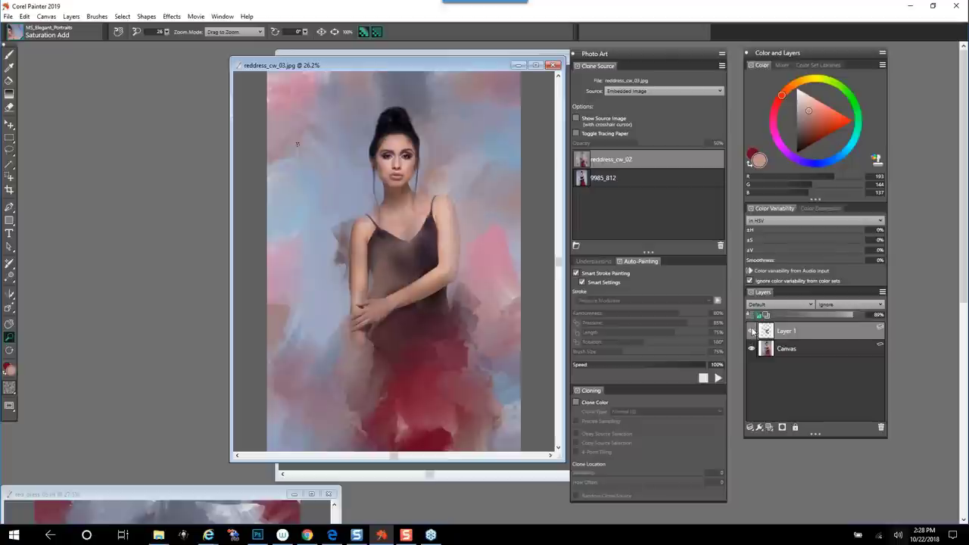
{"action": "left_click", "coordinate": [752, 333]}
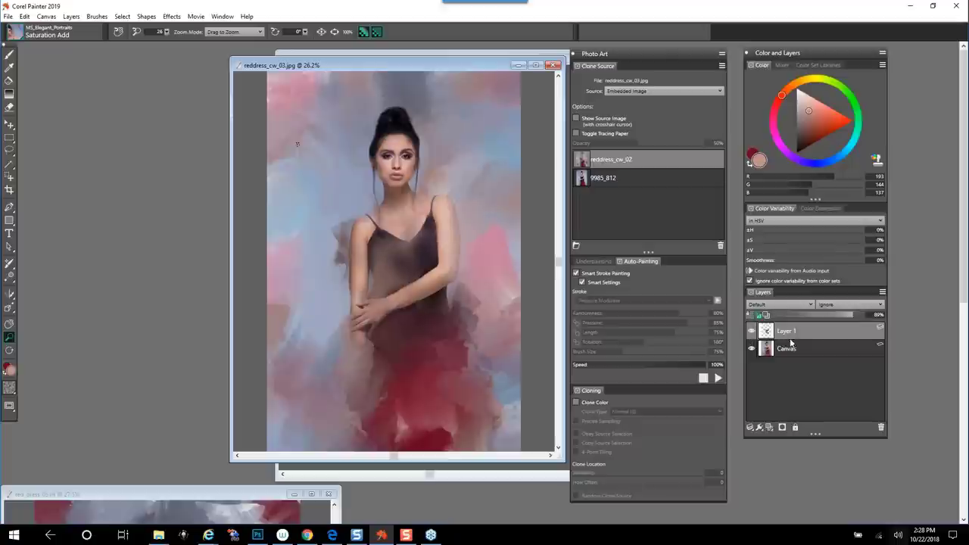
{"action": "left_click", "coordinate": [748, 429]}
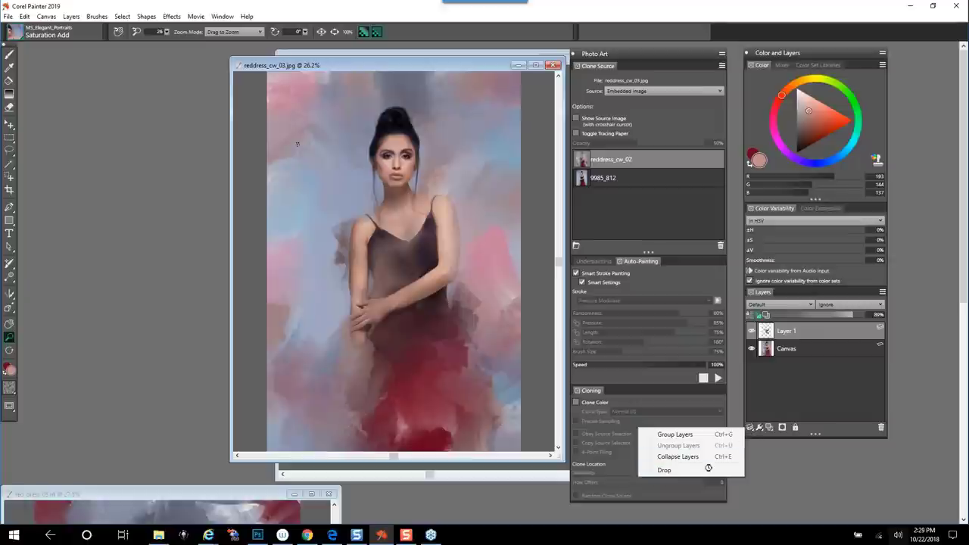
{"action": "left_click", "coordinate": [681, 469]}
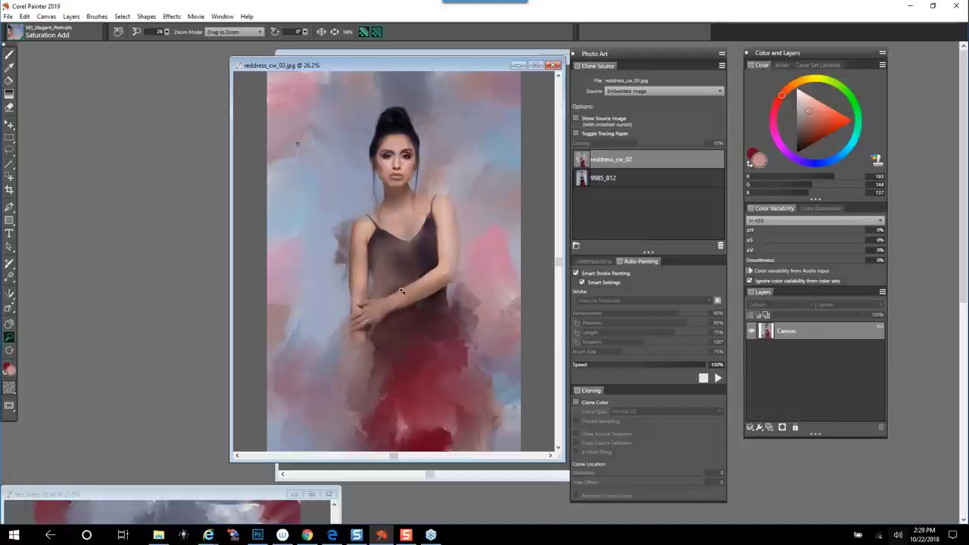
- Inspect the upper body at 50% in an enlarged document window and compare it with the clone source through tracing paper
{"action": "scroll", "coordinate": [404, 280], "scroll_direction": "up", "scroll_amount": 2}
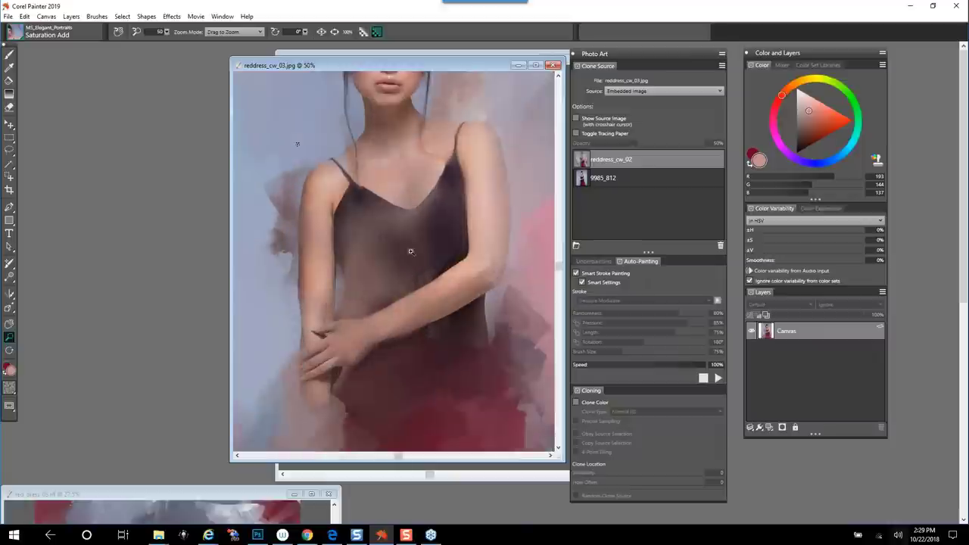
{"action": "left_click_drag", "start_coordinate": [405, 187], "coordinate": [396, 266]}
{"action": "left_click_drag", "start_coordinate": [397, 178], "coordinate": [413, 261]}
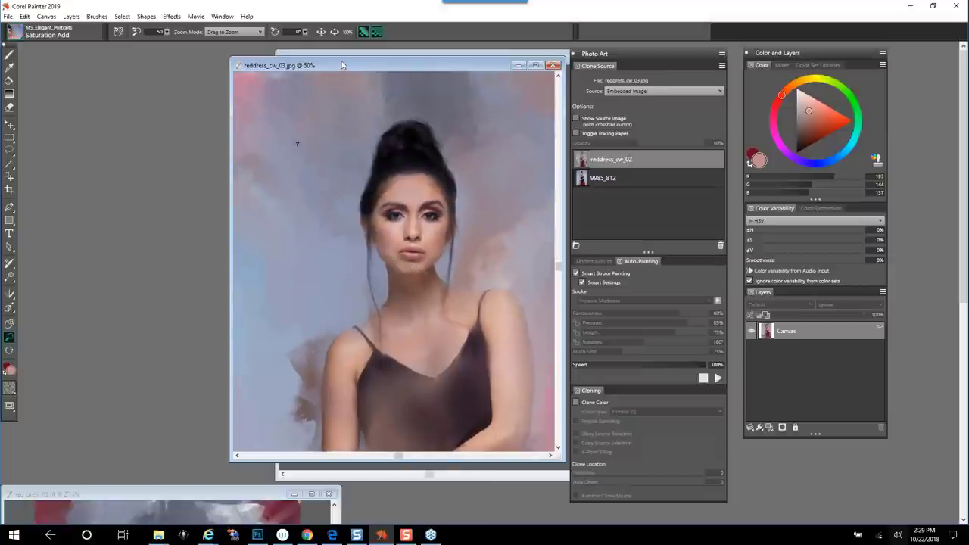
{"action": "left_click_drag", "start_coordinate": [342, 66], "coordinate": [300, 55]}
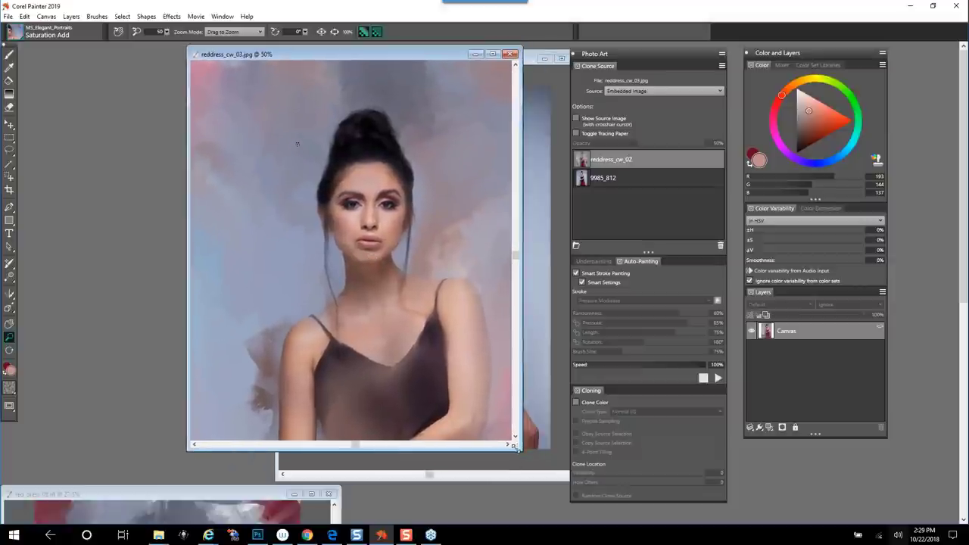
{"action": "left_click_drag", "start_coordinate": [522, 451], "coordinate": [591, 516]}
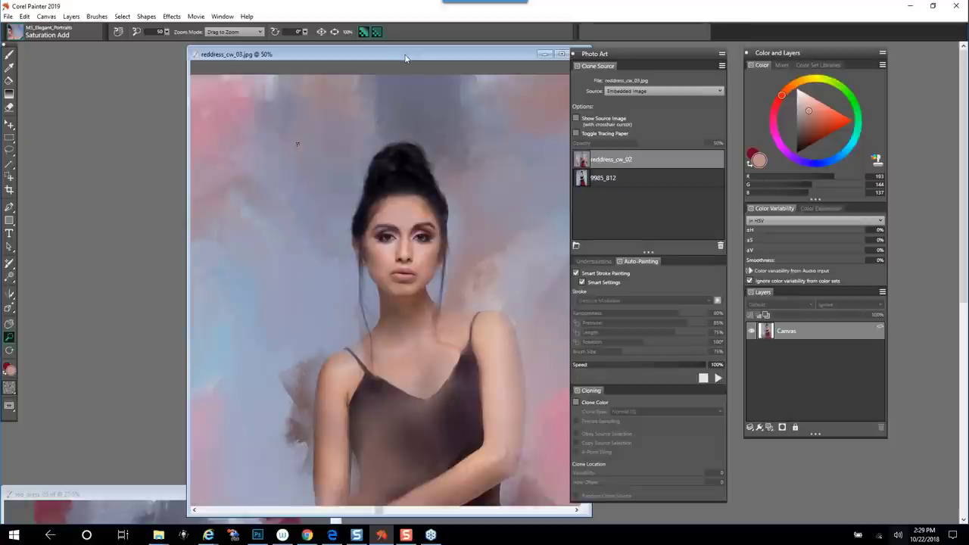
{"action": "left_click_drag", "start_coordinate": [401, 58], "coordinate": [338, 66]}
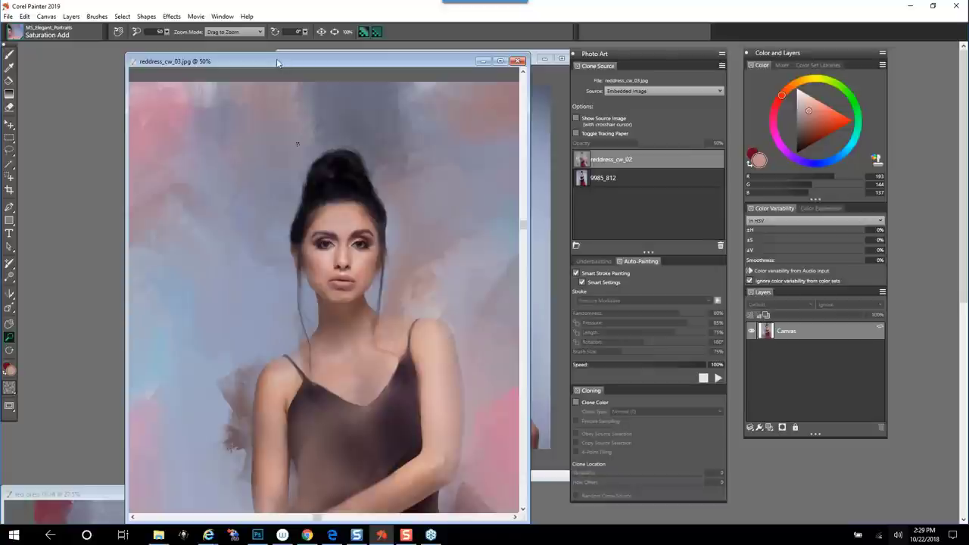
{"action": "mouse_move", "coordinate": [270, 62]}
{"action": "left_mouse_down"}
{"action": "mouse_move", "coordinate": [264, 82]}
{"action": "mouse_move", "coordinate": [277, 61]}
{"action": "left_mouse_up"}
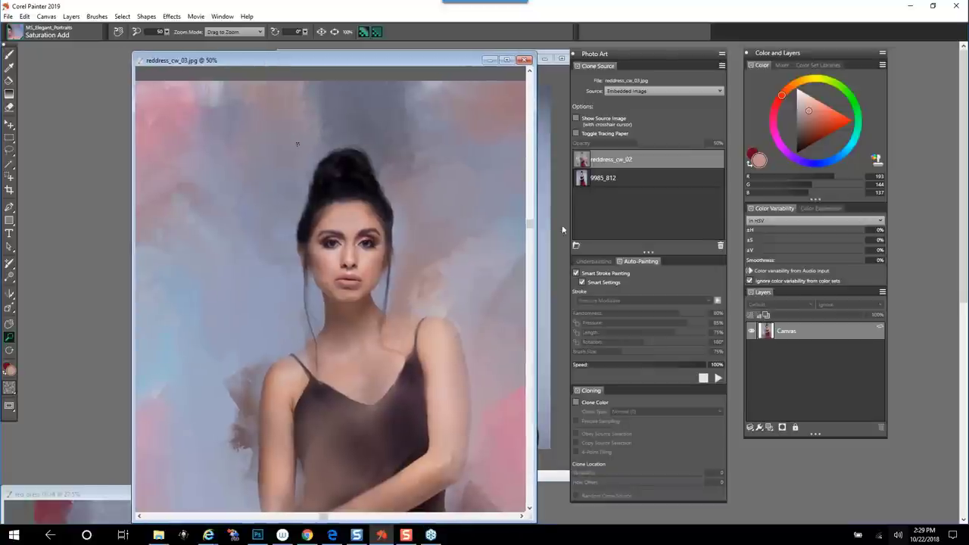
{"action": "left_click", "coordinate": [577, 134]}
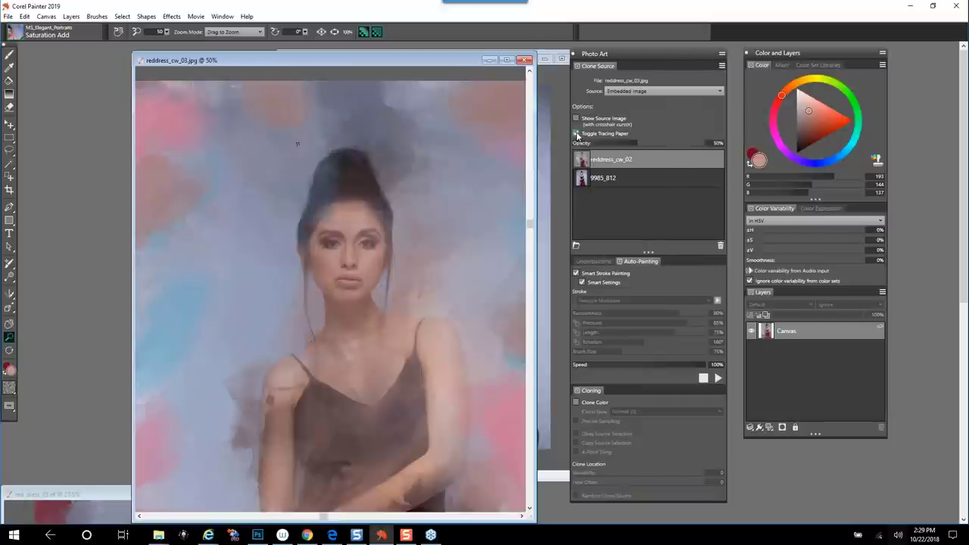
{"action": "left_click", "coordinate": [577, 134]}
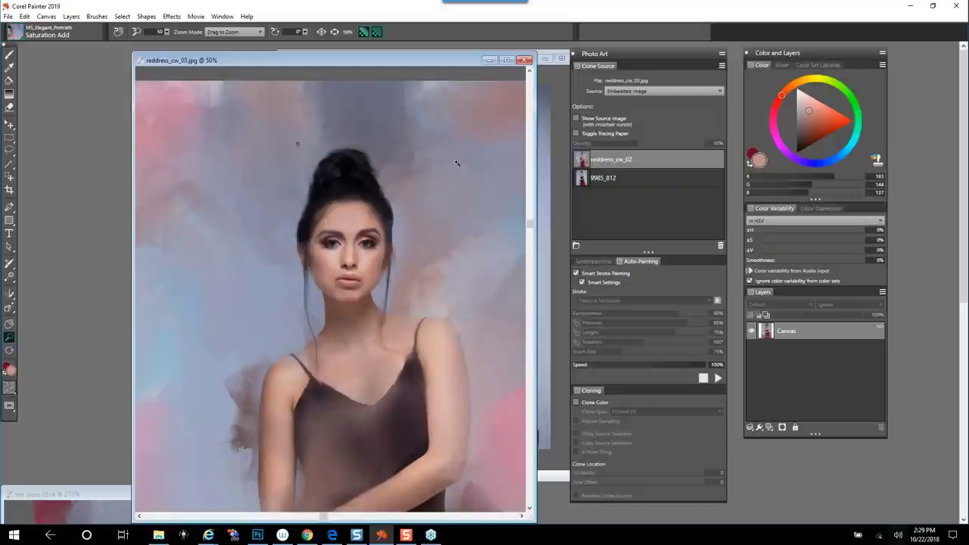
{"action": "left_click_drag", "start_coordinate": [239, 60], "coordinate": [240, 60]}
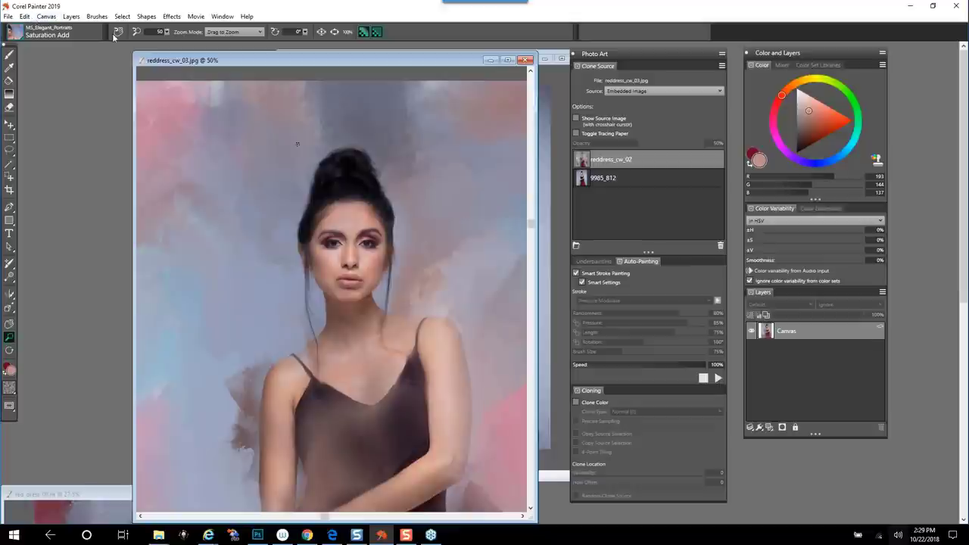
- Make a new clone of reddress_cw_03.jpg and enlarge its window to show the whole figure
{"action": "left_click", "coordinate": [21, 33]}
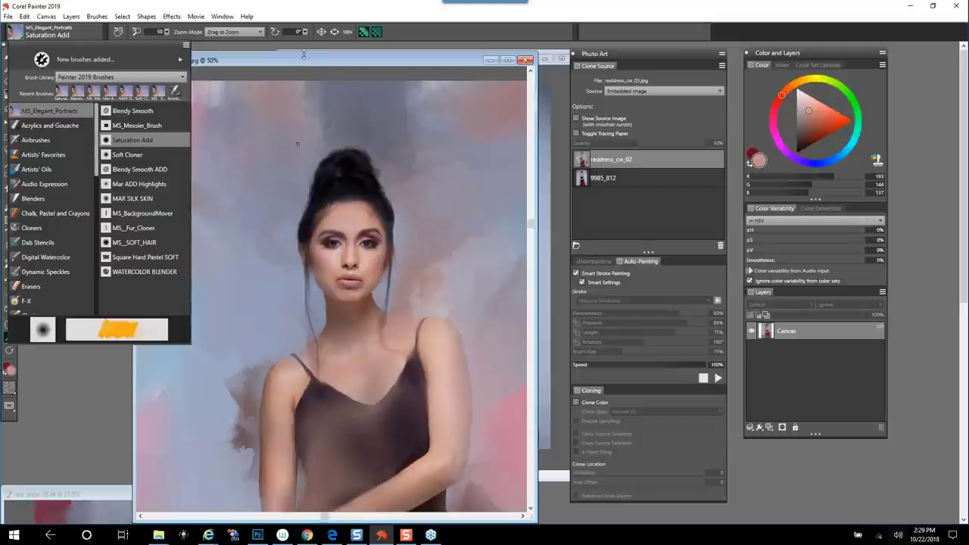
{"action": "left_click", "coordinate": [211, 61]}
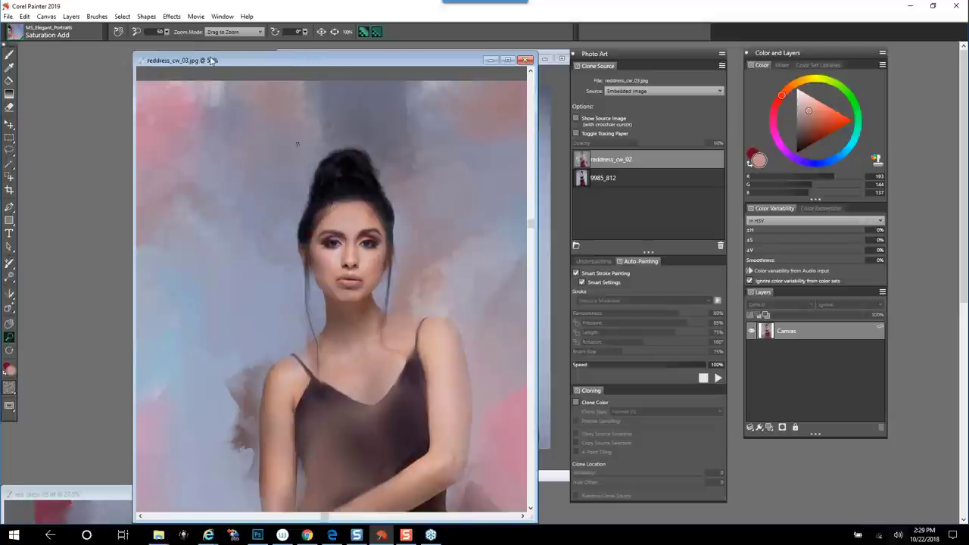
{"action": "left_click", "coordinate": [7, 17]}
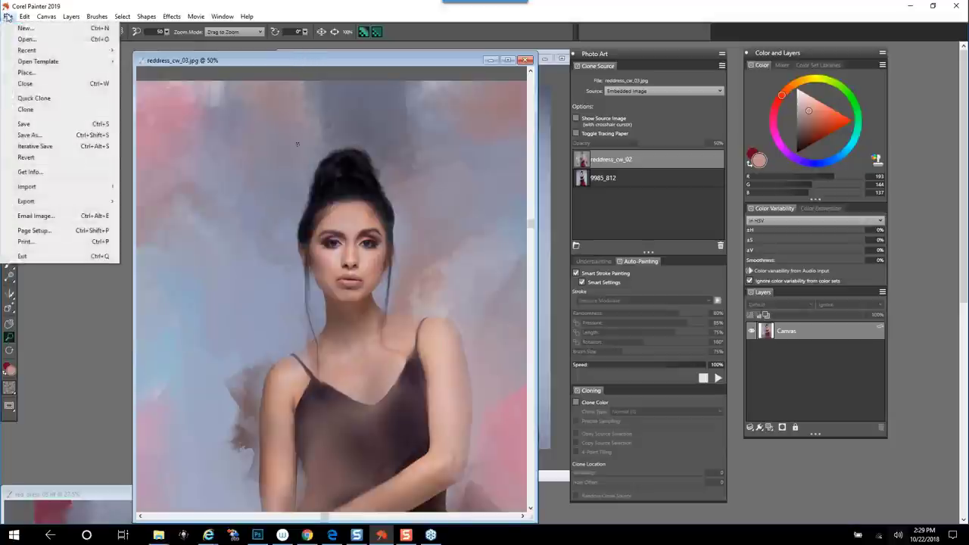
{"action": "left_click", "coordinate": [25, 109]}
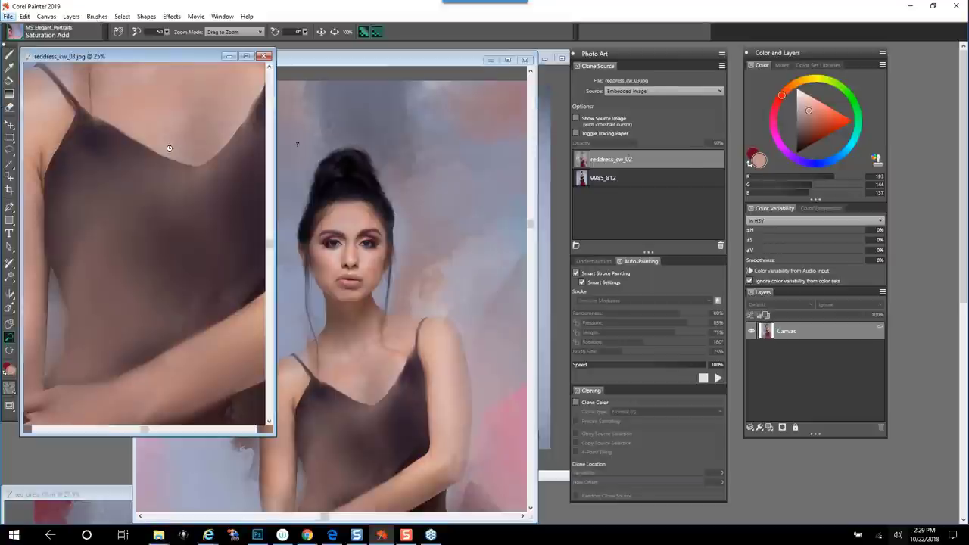
{"action": "left_click_drag", "start_coordinate": [119, 56], "coordinate": [289, 59]}
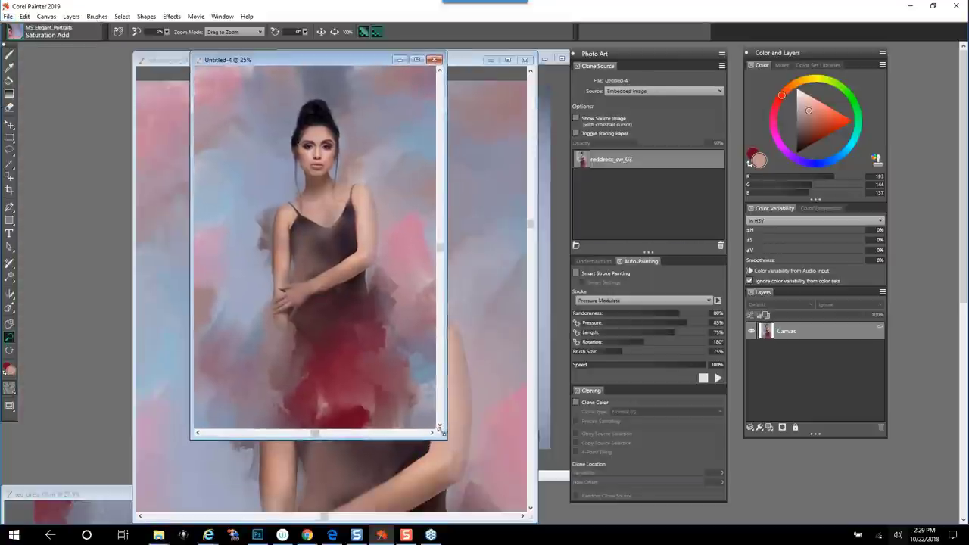
{"action": "left_click_drag", "start_coordinate": [436, 433], "coordinate": [436, 481]}
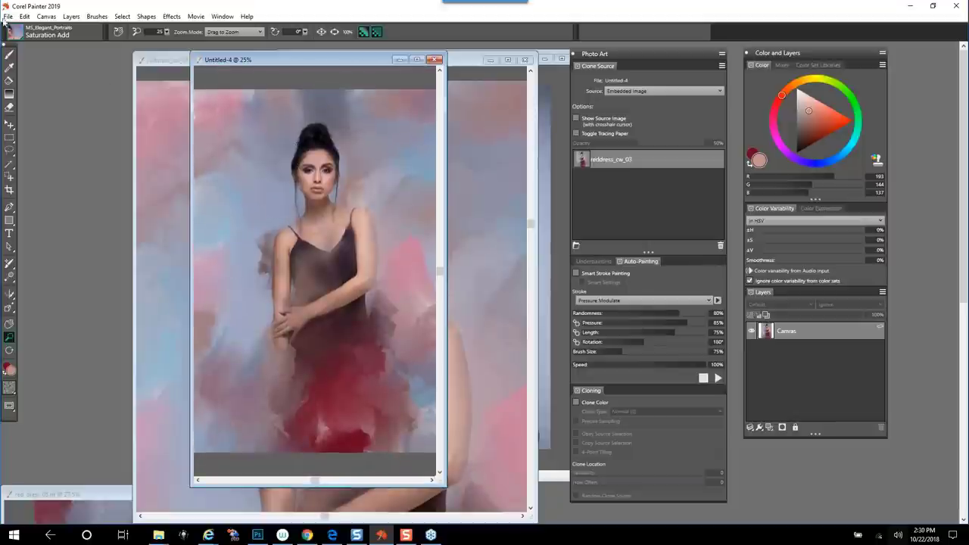
- Choose the Square Hard Pastel SOFT brush from MS_Elegant_Portraits and give it the Artists Canvas paper texture
{"action": "left_click", "coordinate": [19, 38]}
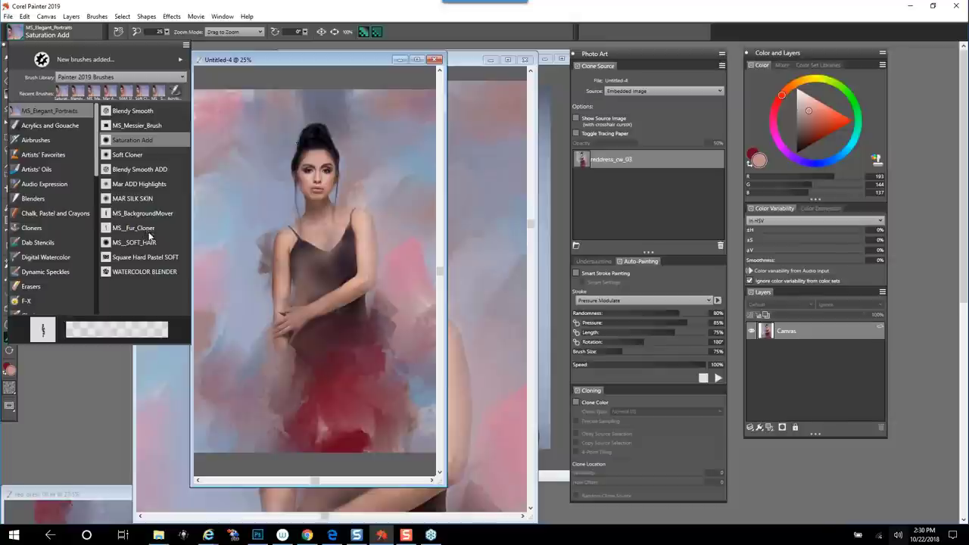
{"action": "left_click", "coordinate": [148, 258]}
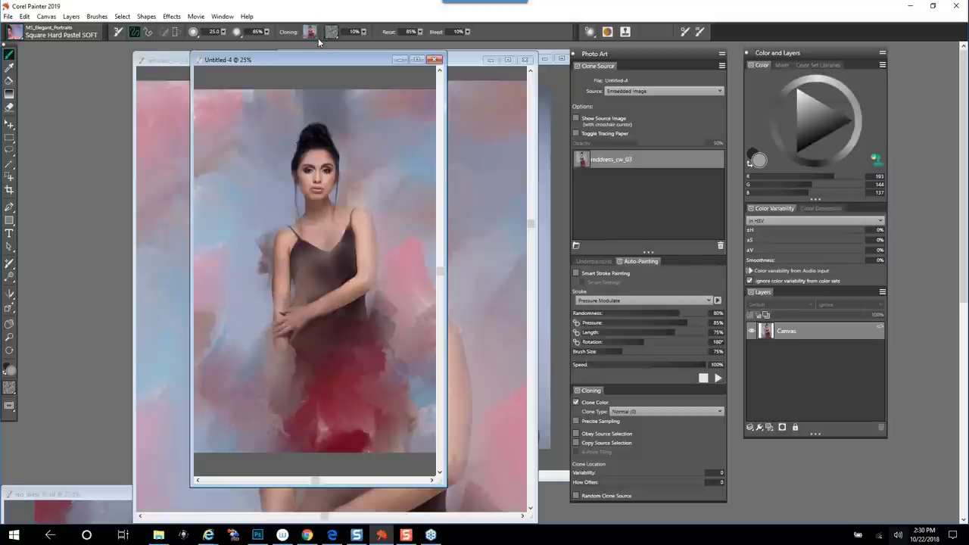
{"action": "left_click", "coordinate": [317, 37]}
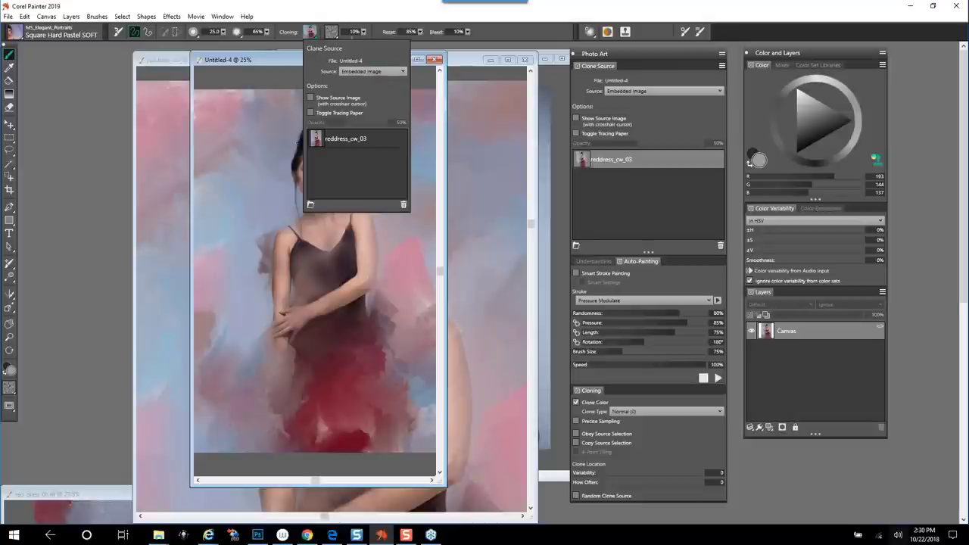
{"action": "left_click", "coordinate": [332, 34]}
{"action": "left_click", "coordinate": [333, 34]}
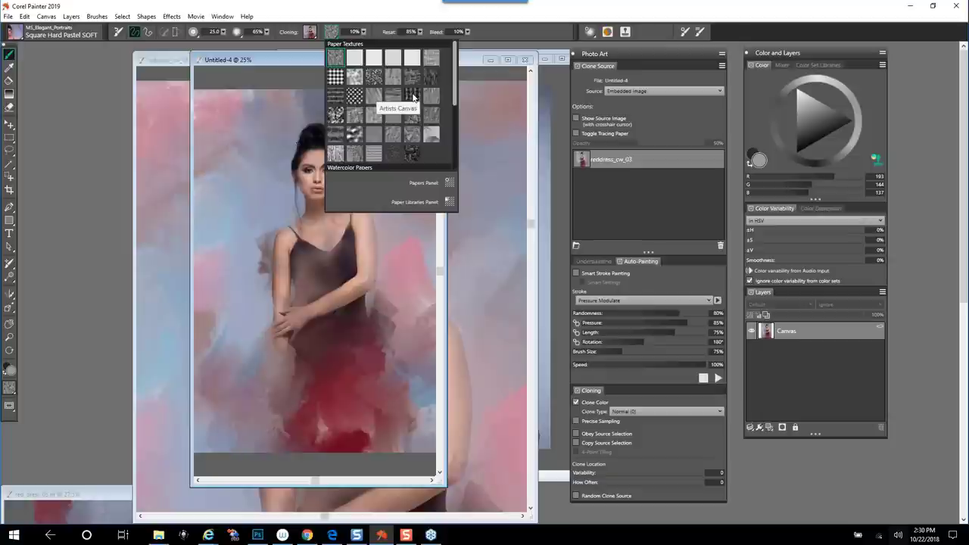
{"action": "left_click", "coordinate": [413, 96]}
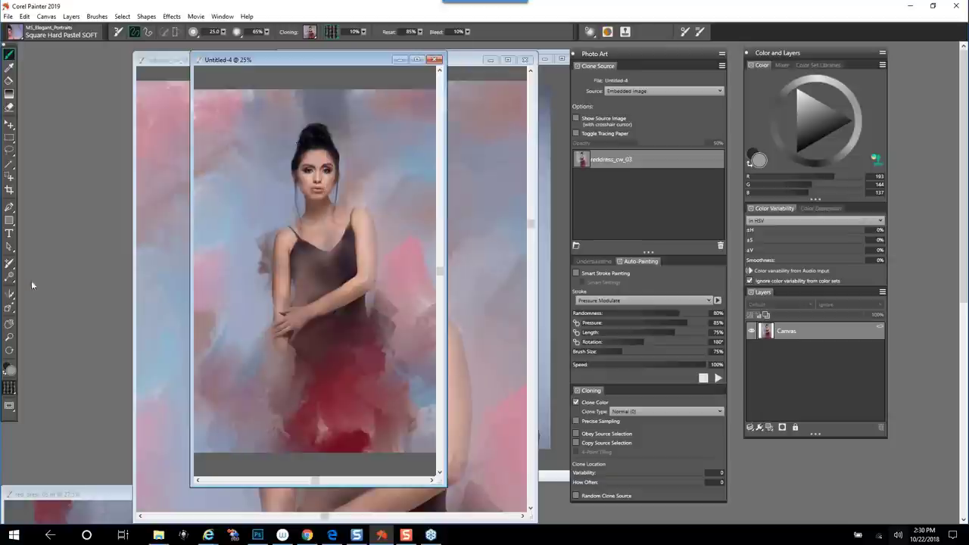
- Paint clone-colored pastel texture over the background around the figure with the Square Hard Pastel SOFT brush at size 55
{"action": "left_click", "coordinate": [10, 337]}
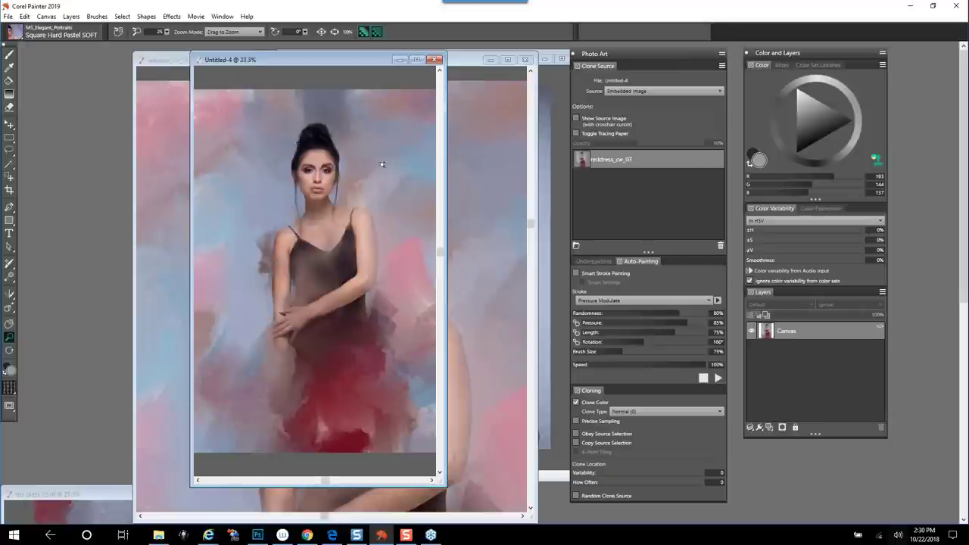
{"action": "left_click_drag", "start_coordinate": [302, 114], "coordinate": [390, 258]}
{"action": "key", "text": "b"}
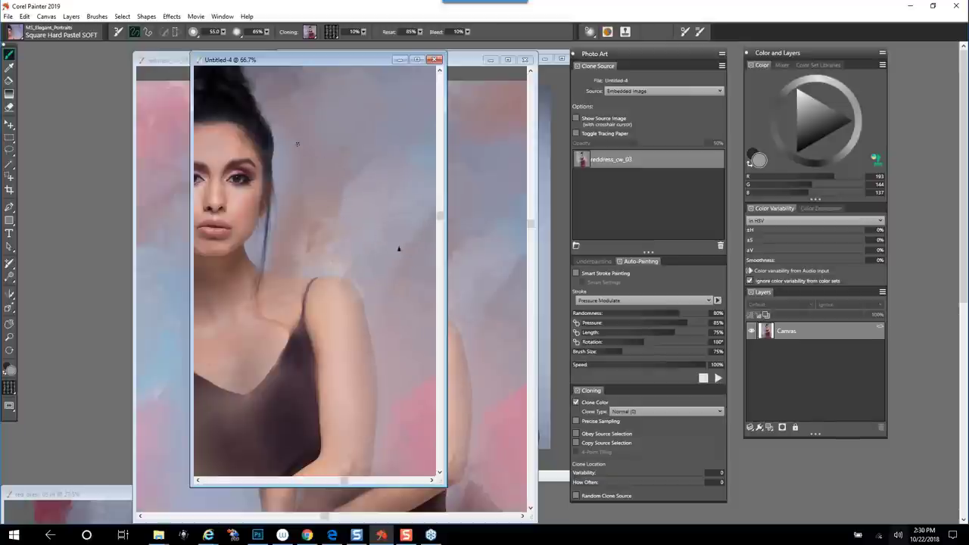
{"action": "left_click_drag", "start_coordinate": [380, 240], "coordinate": [325, 147]}
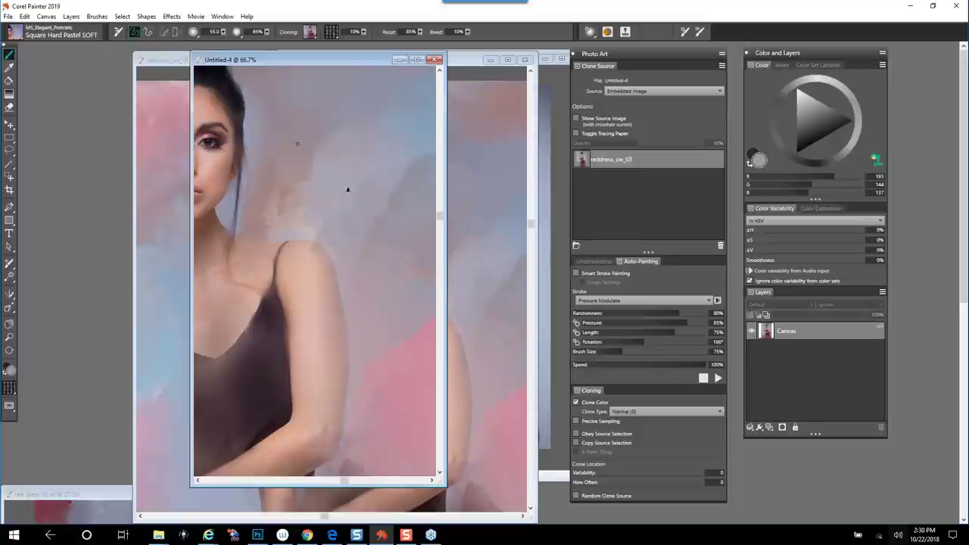
{"action": "mouse_move", "coordinate": [412, 137]}
{"action": "left_mouse_down"}
{"action": "mouse_move", "coordinate": [378, 173]}
{"action": "mouse_move", "coordinate": [358, 250]}
{"action": "left_mouse_up"}
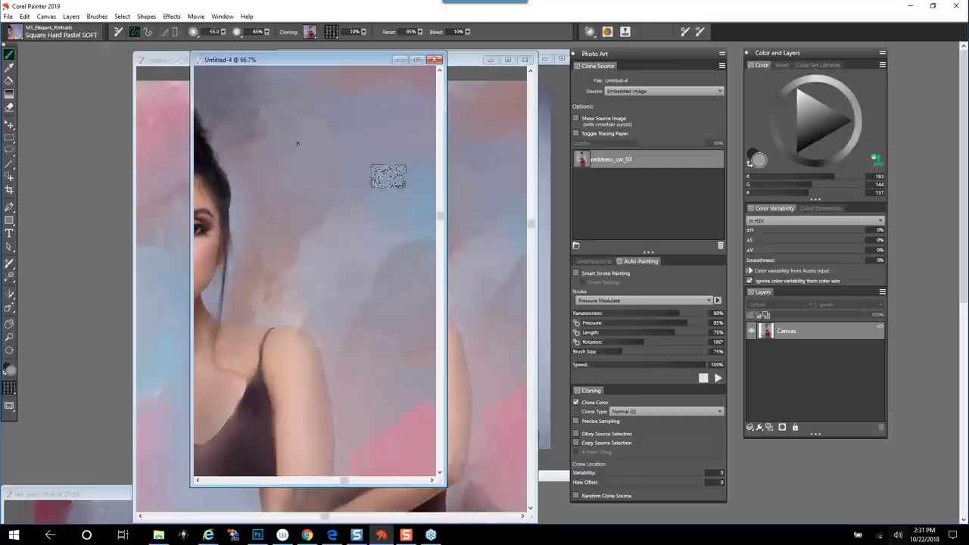
{"action": "scroll", "coordinate": [282, 163], "scroll_direction": "left", "scroll_amount": 5}
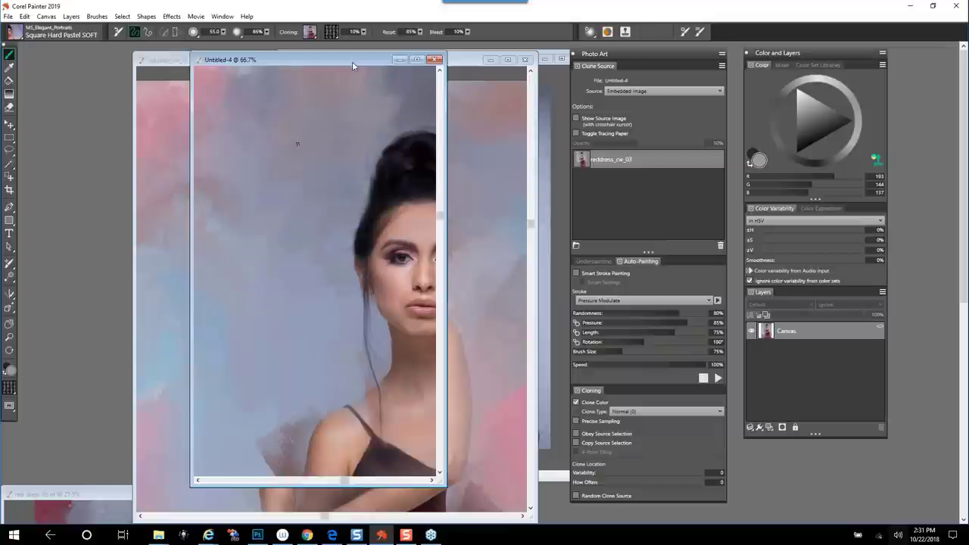
- Widen the Untitled-4 window to show the whole face, and set the pastel brush's paper grain to 29%
{"action": "left_click_drag", "start_coordinate": [352, 61], "coordinate": [316, 57]}
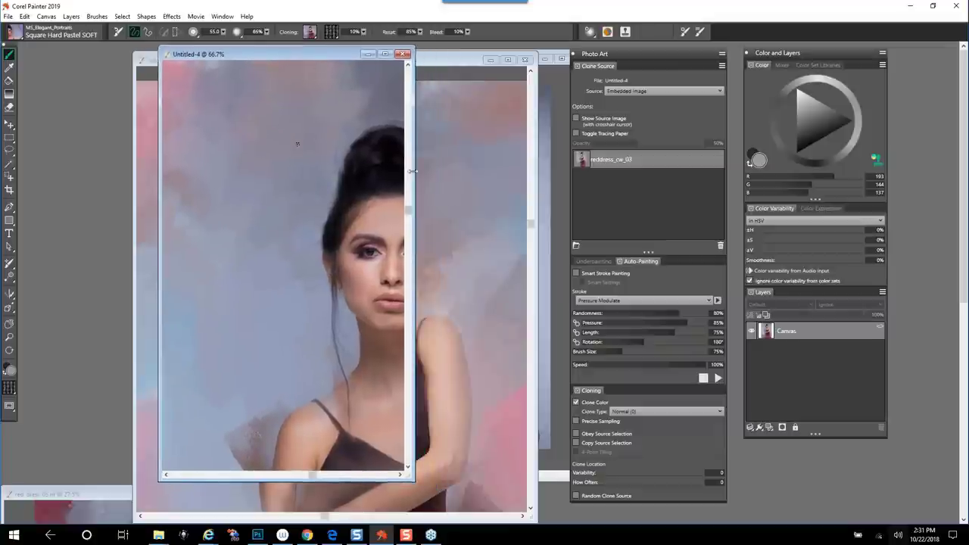
{"action": "left_click_drag", "start_coordinate": [439, 179], "coordinate": [545, 178]}
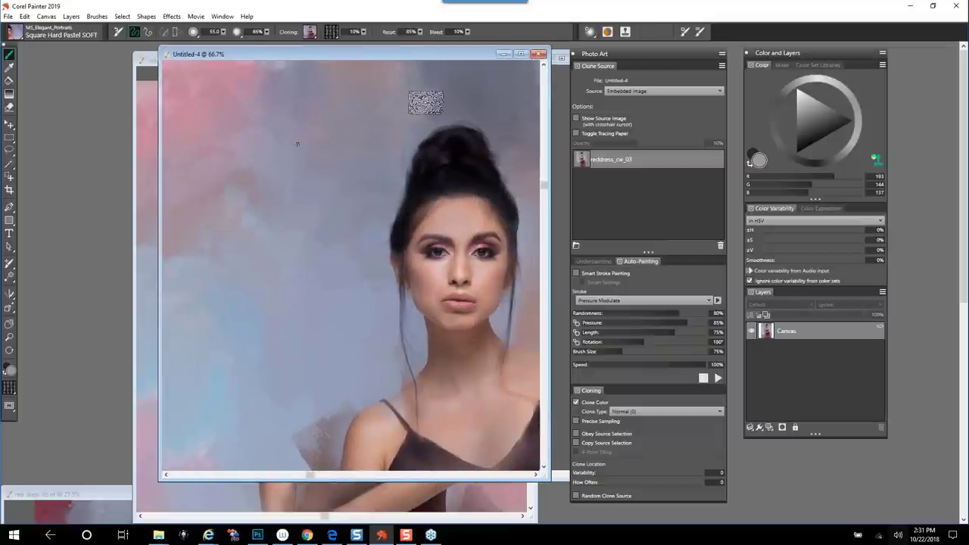
{"action": "left_click", "coordinate": [363, 31]}
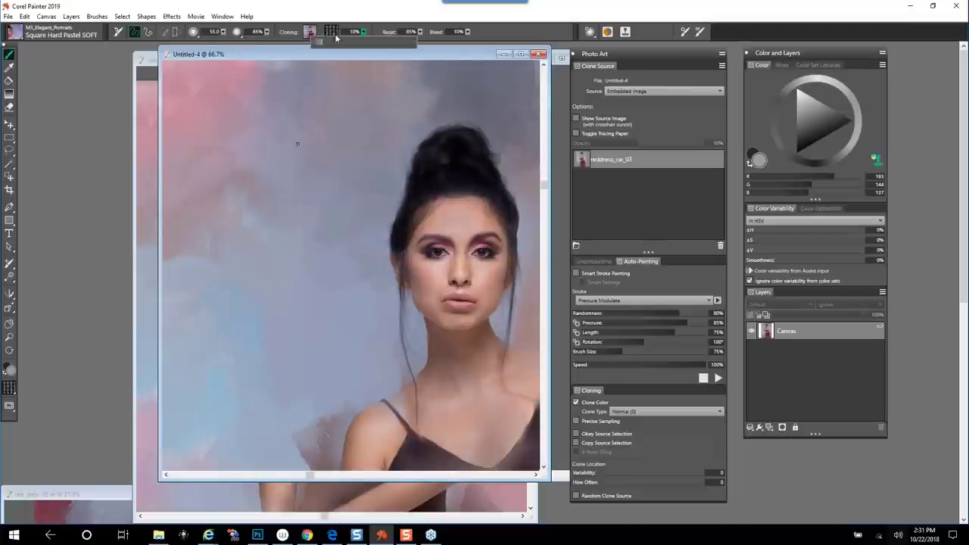
{"action": "left_click_drag", "start_coordinate": [337, 44], "coordinate": [343, 45]}
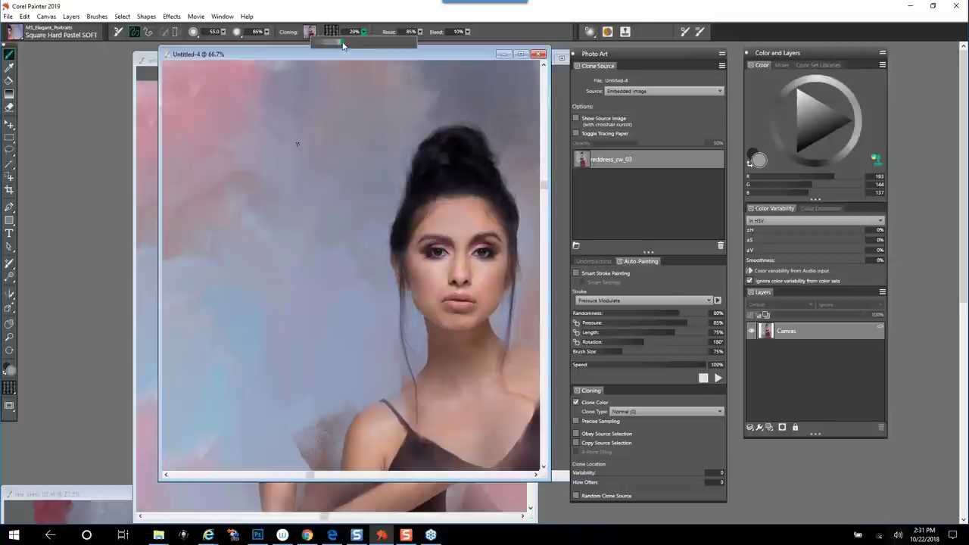
{"action": "left_click", "coordinate": [266, 198]}
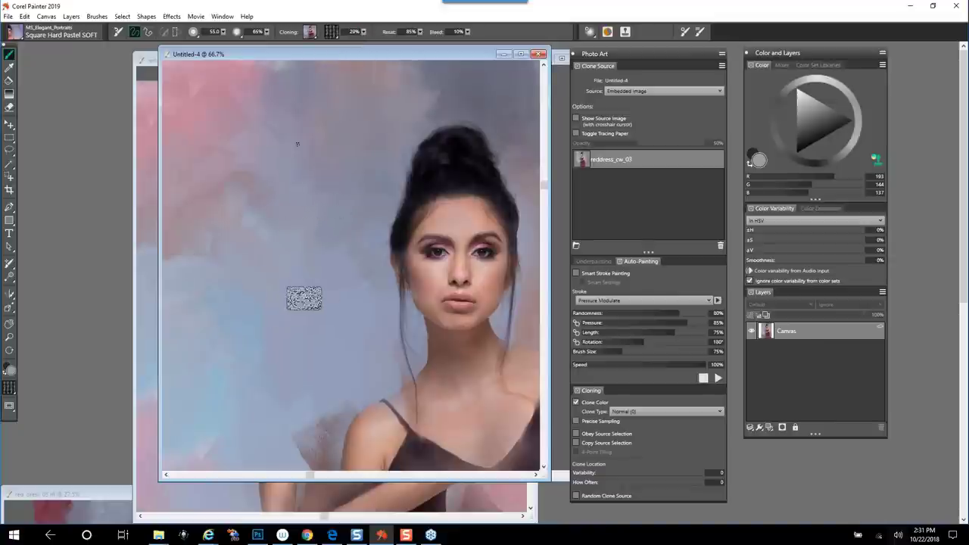
- Choose the checkered paper texture and switch to the Soft Cloner brush from MS_Elegant_Portraits
{"action": "left_click", "coordinate": [331, 31]}
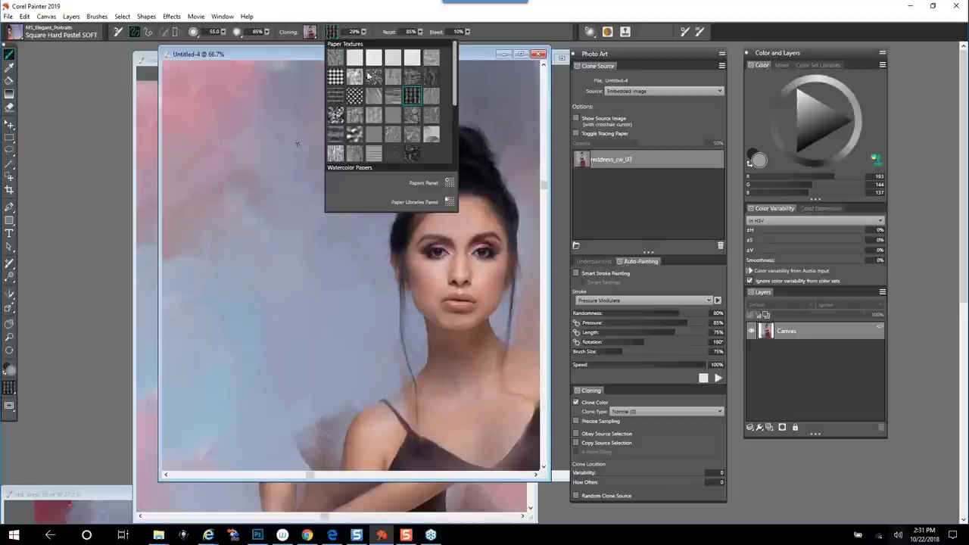
{"action": "left_click", "coordinate": [336, 76]}
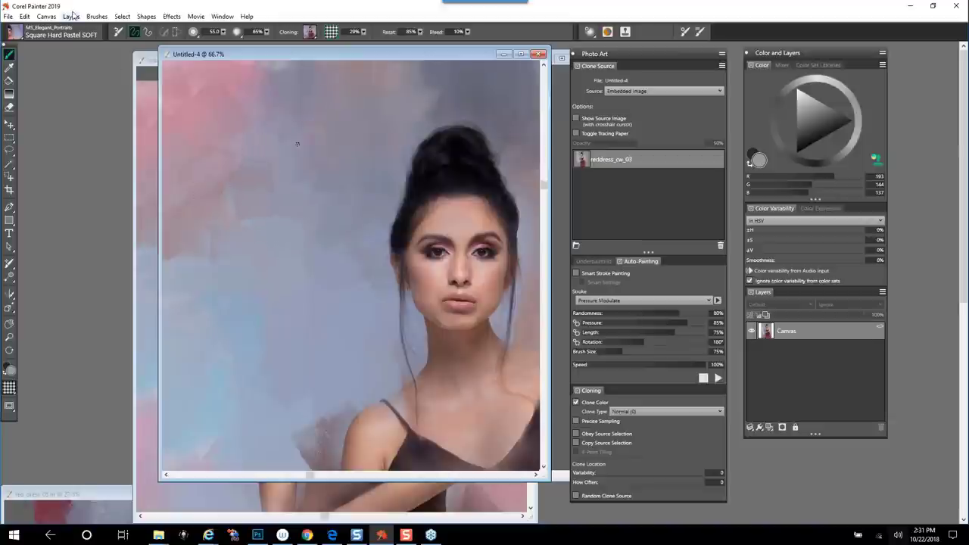
{"action": "left_click", "coordinate": [23, 35]}
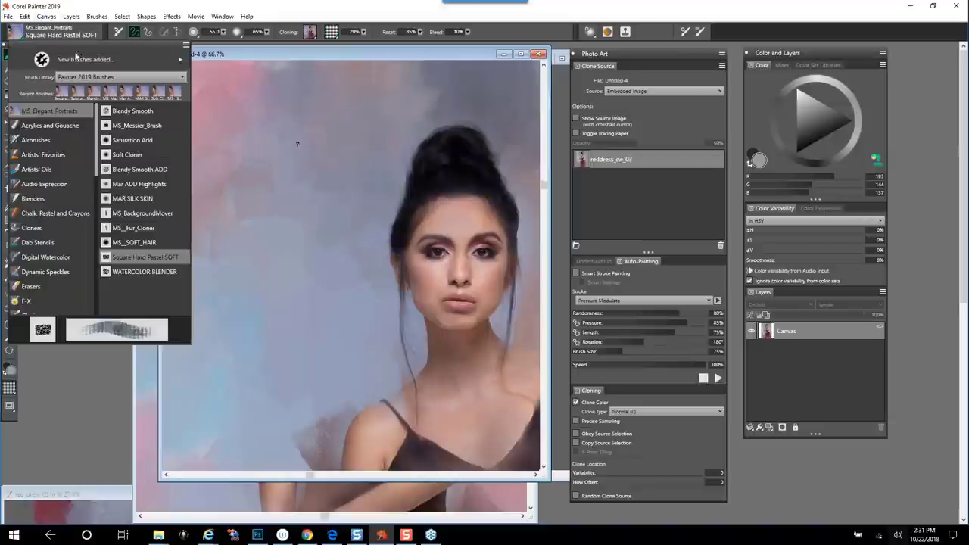
{"action": "left_click", "coordinate": [126, 155]}
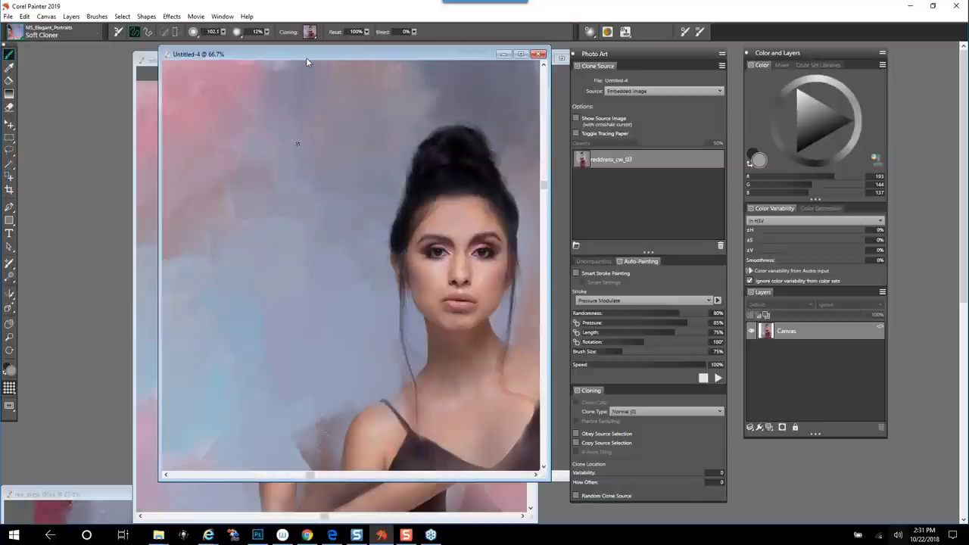
{"action": "left_click_drag", "start_coordinate": [307, 62], "coordinate": [290, 64]}
- Switch back to the Square Hard Pastel SOFT brush and reselect the dark woven paper texture
{"action": "left_click", "coordinate": [21, 41]}
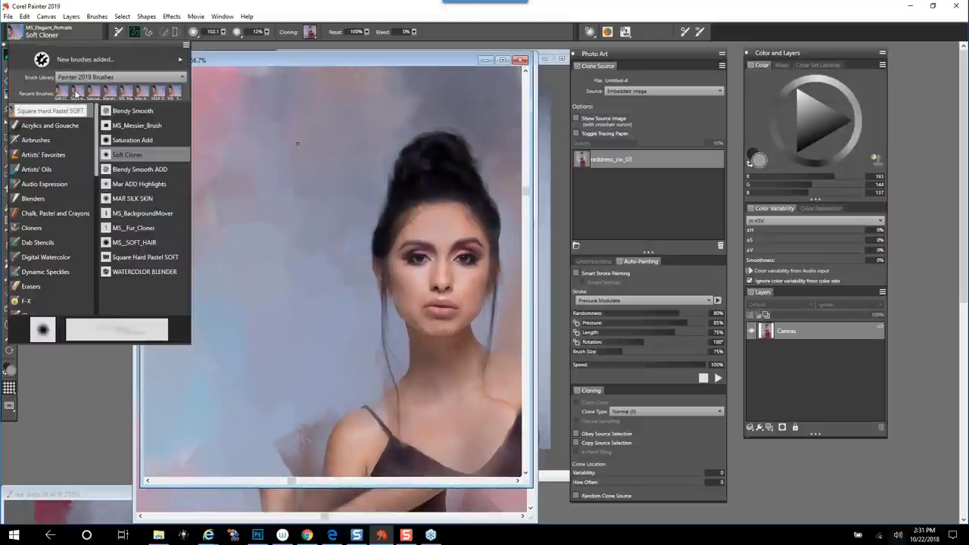
{"action": "left_click", "coordinate": [75, 93]}
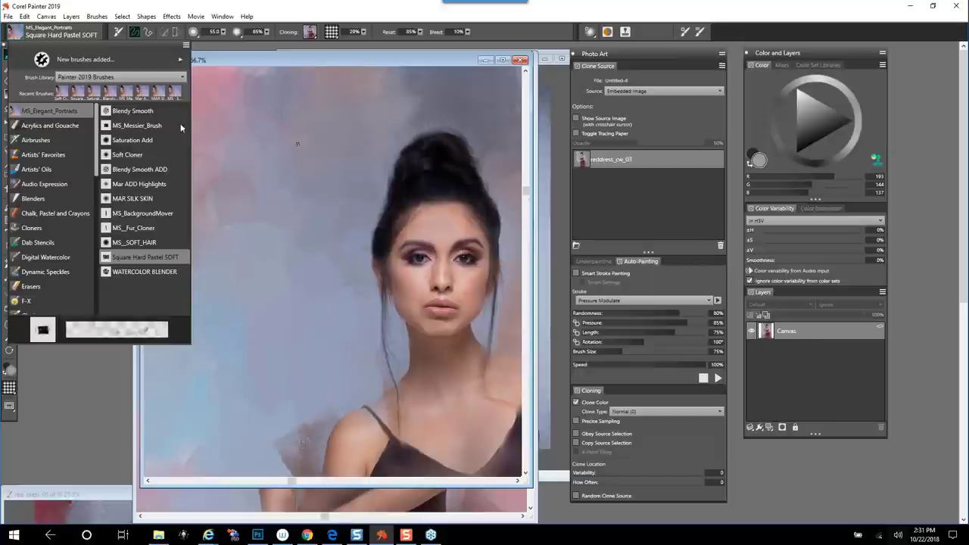
{"action": "left_click", "coordinate": [271, 219]}
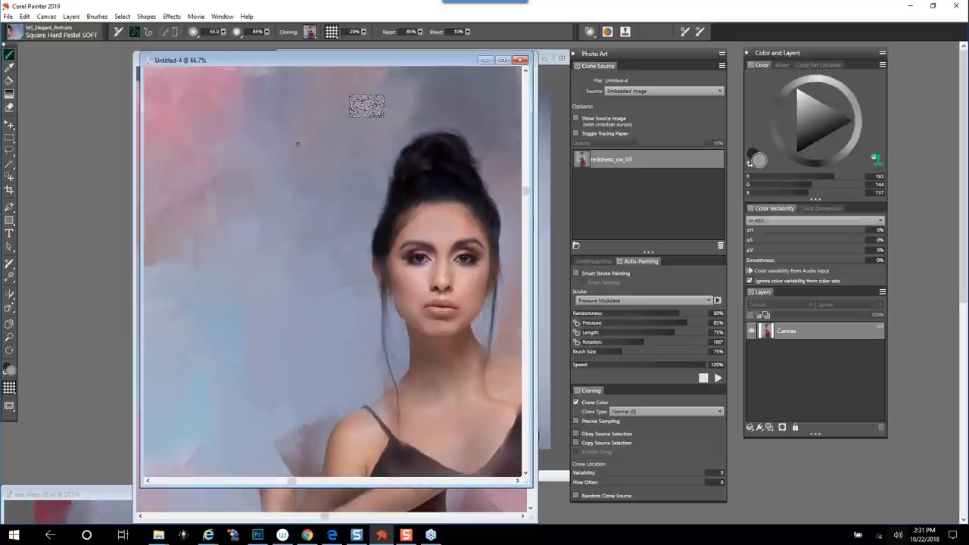
{"action": "left_click", "coordinate": [331, 31]}
{"action": "left_click", "coordinate": [416, 97]}
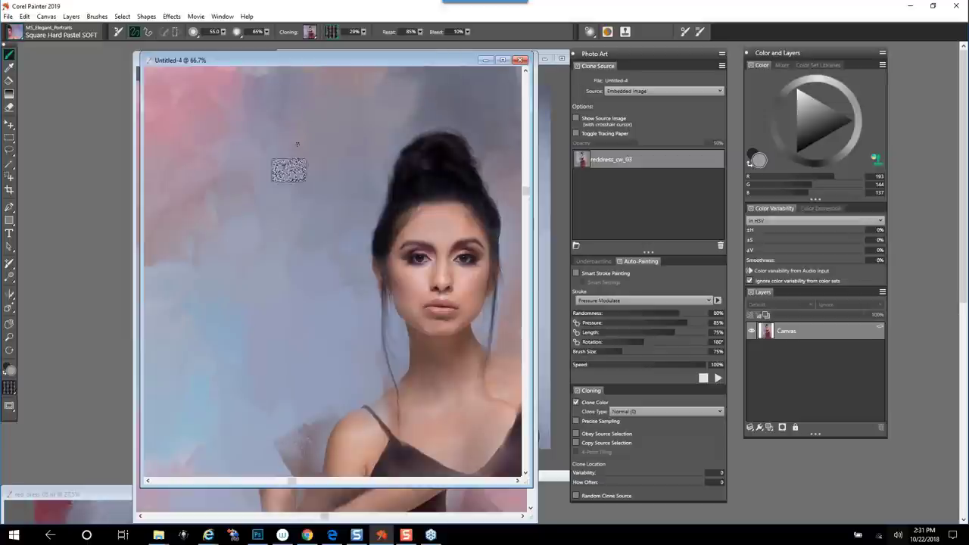
- Bring red_dress_03.rif to the front, move it over the other documents, and restore the minimized document
{"action": "double_click", "coordinate": [96, 495]}
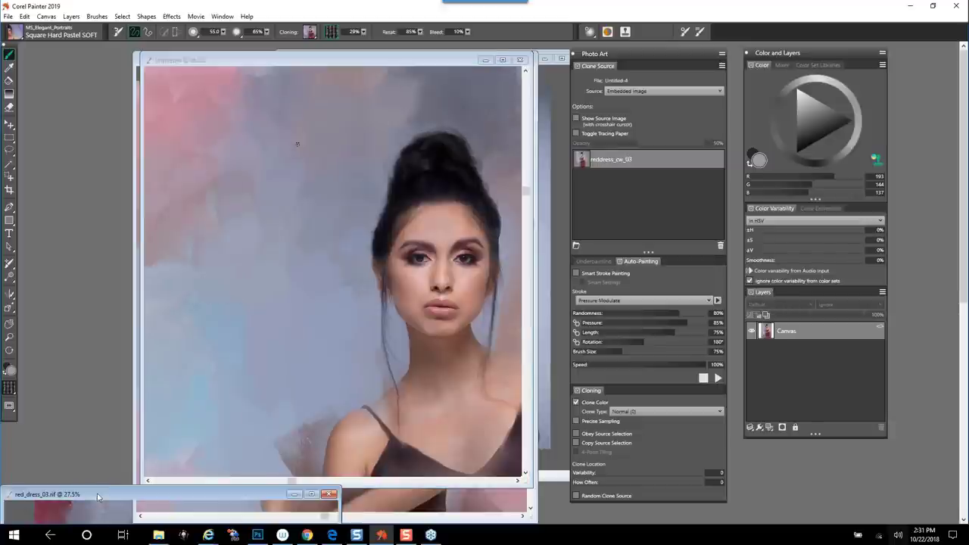
{"action": "left_click_drag", "start_coordinate": [163, 434], "coordinate": [298, 56]}
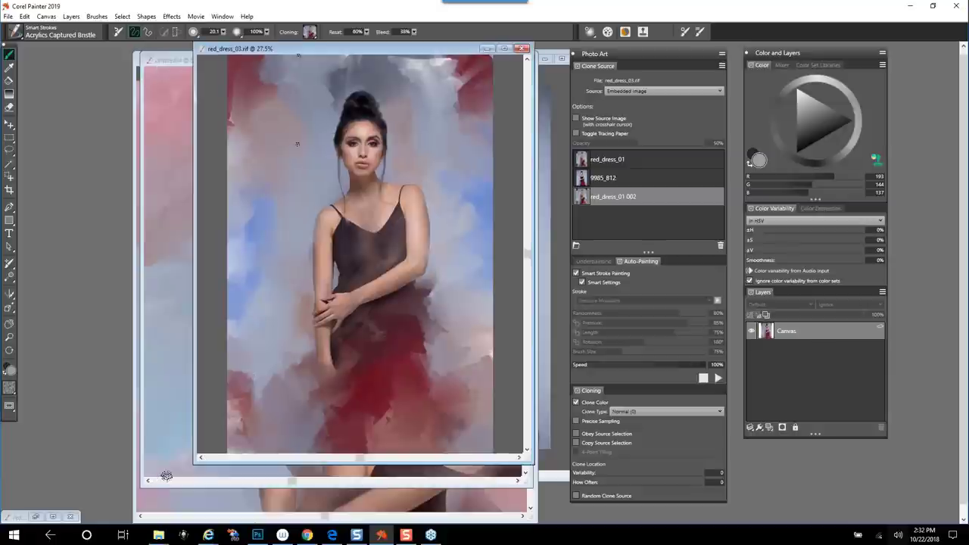
{"action": "left_click", "coordinate": [10, 517]}
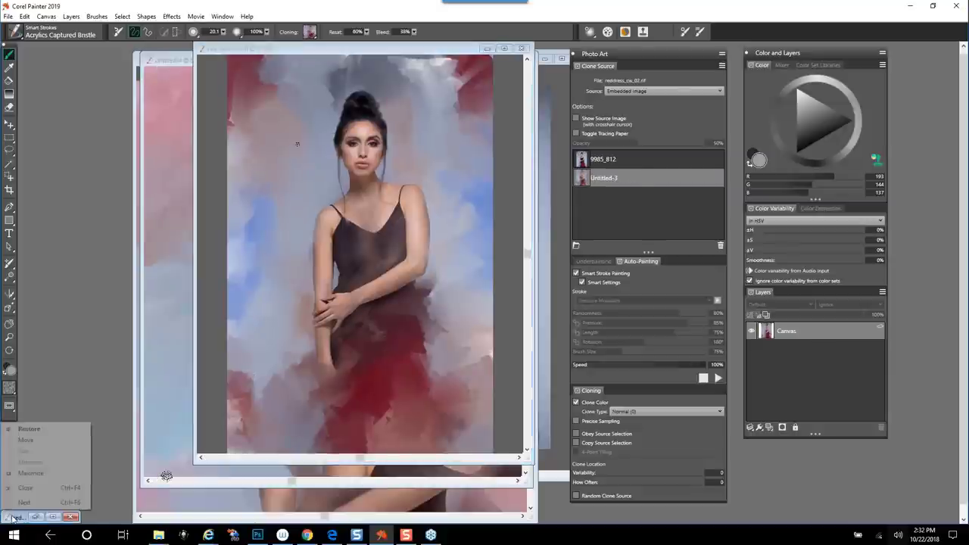
{"action": "left_click", "coordinate": [49, 504]}
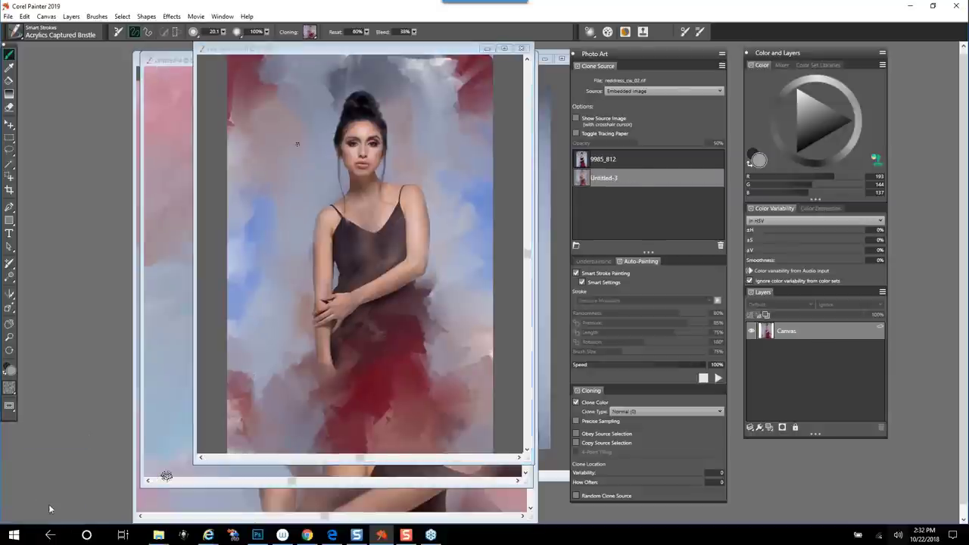
- Open the recent file red_dress_02.rif and select 9985_812 as its clone source
{"action": "left_click", "coordinate": [8, 17]}
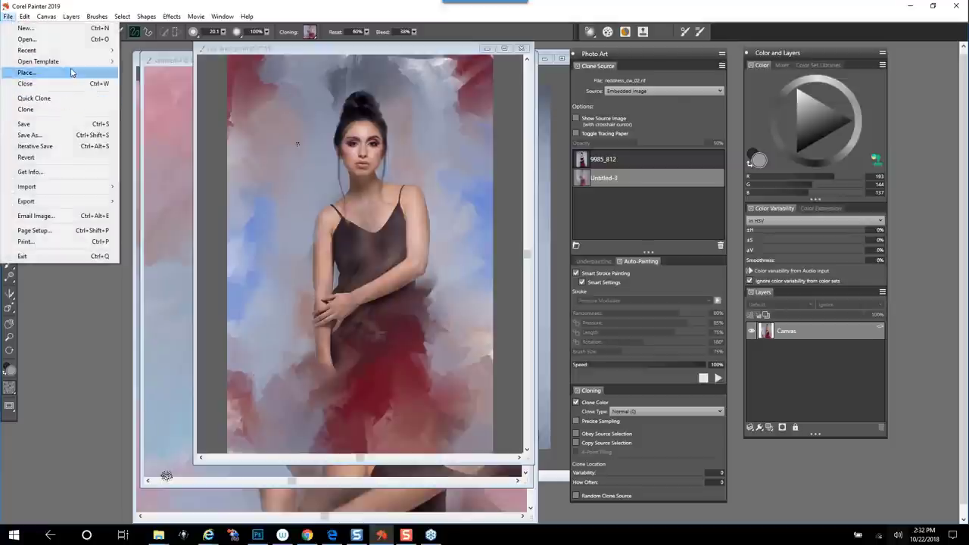
{"action": "mouse_move", "coordinate": [89, 56]}
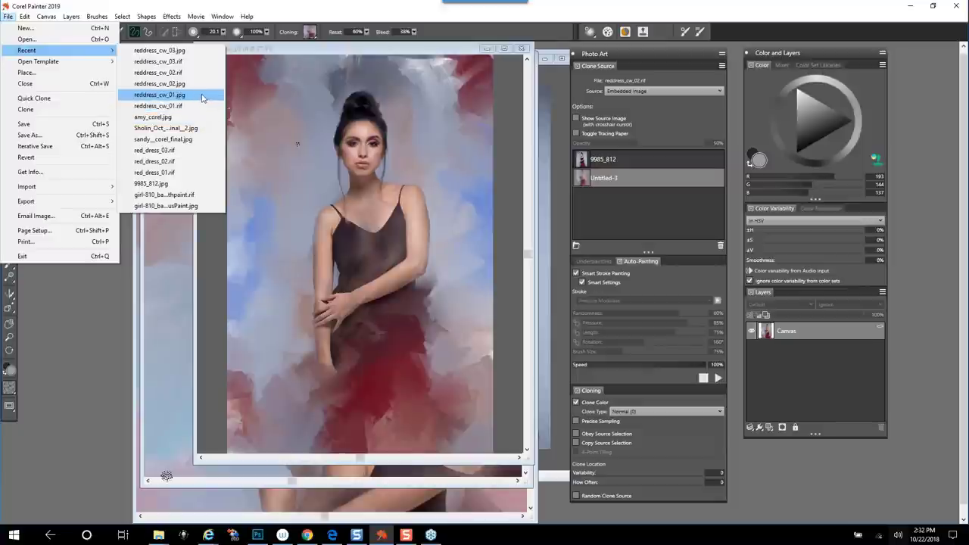
{"action": "left_click", "coordinate": [193, 154]}
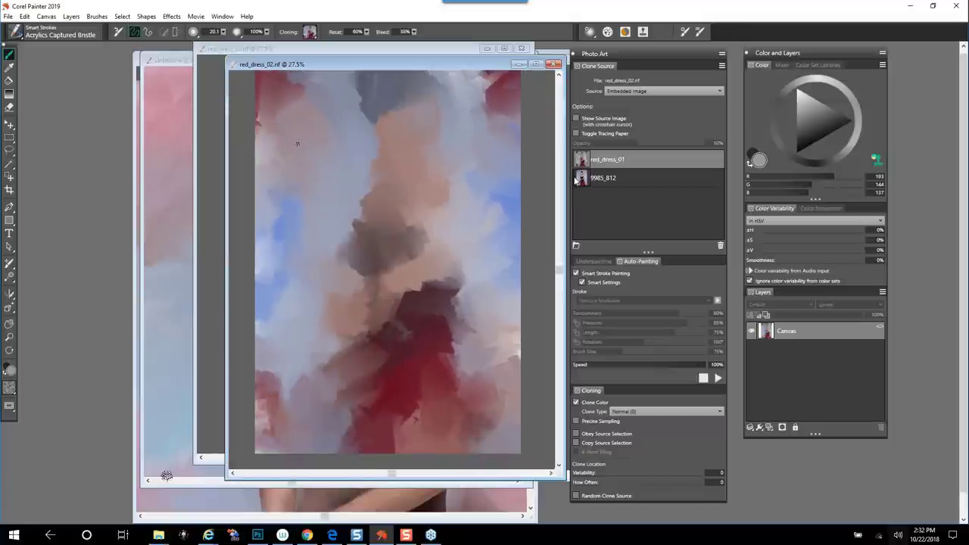
{"action": "left_click", "coordinate": [598, 178]}
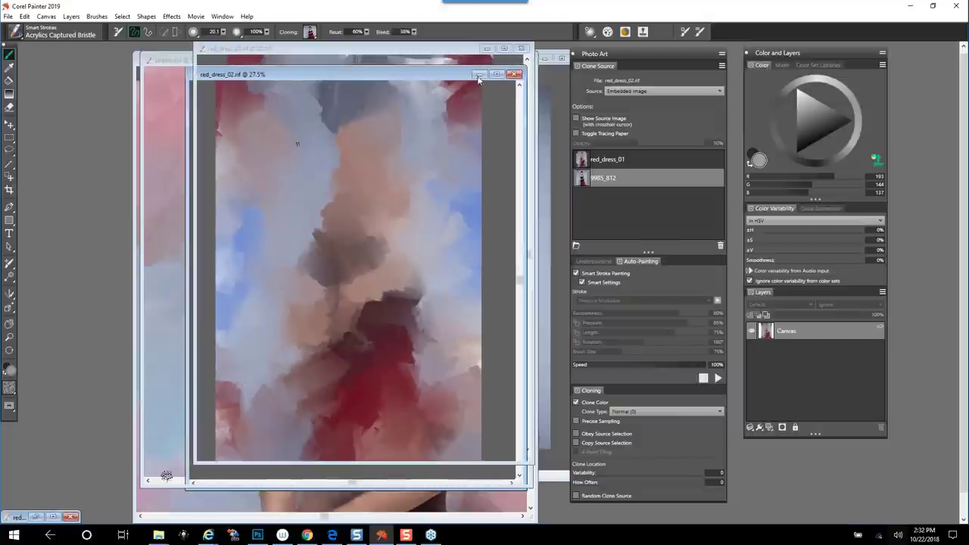
- Minimize the red_dress_02.rif and red_dress_03.rif windows to return to the Untitled-4 portrait
{"action": "left_click", "coordinate": [479, 75]}
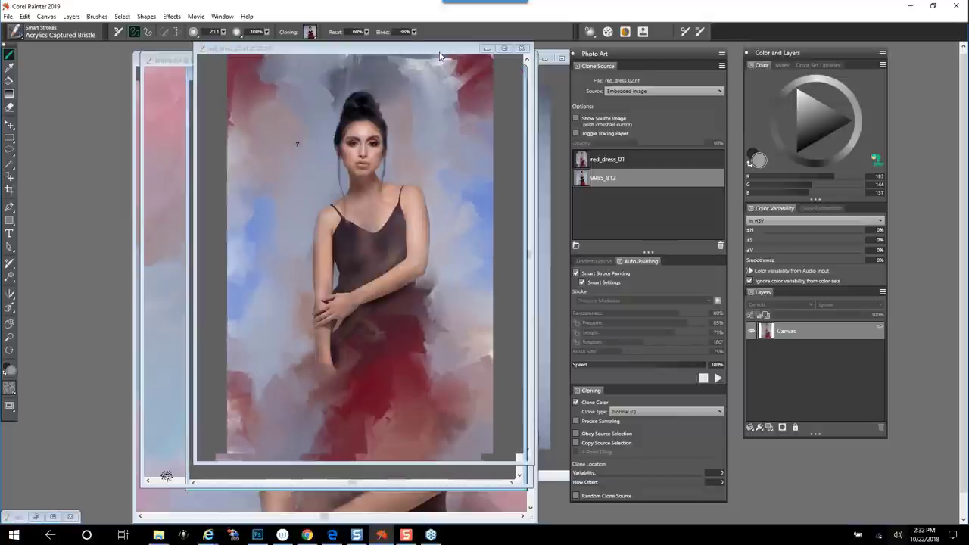
{"action": "left_click", "coordinate": [310, 32]}
{"action": "key", "text": "space"}
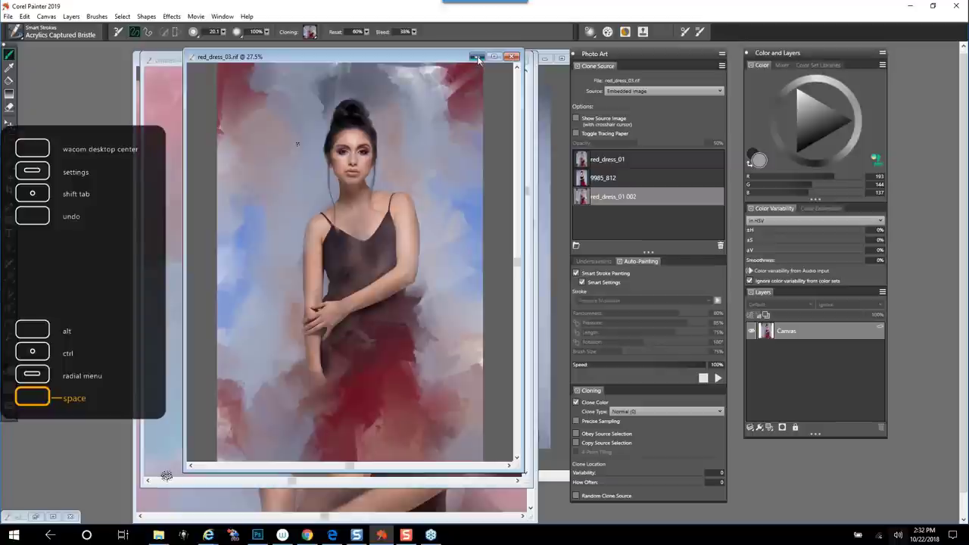
{"action": "left_click", "coordinate": [476, 58]}
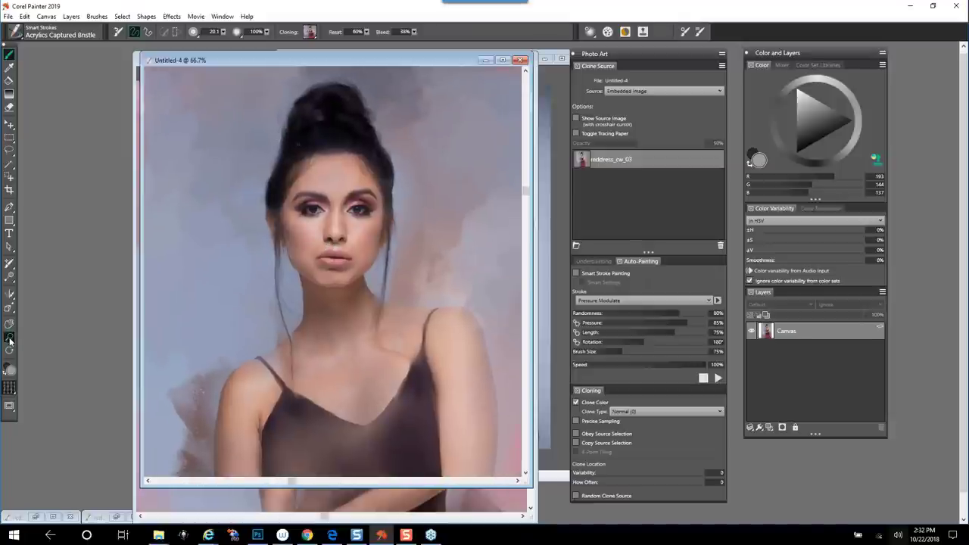
- Fit the Untitled-4 portrait to its window so the full figure is in view
{"action": "left_click", "coordinate": [8, 336]}
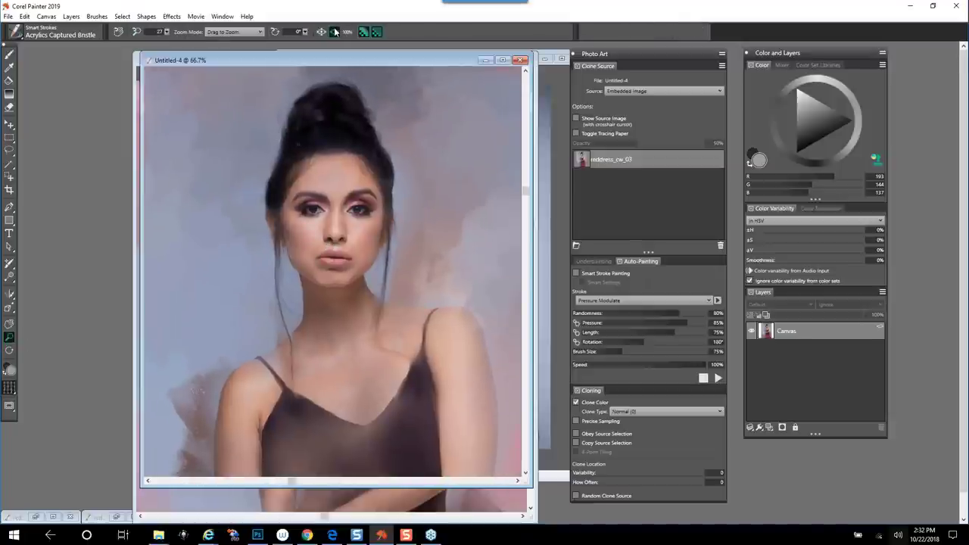
{"action": "left_click", "coordinate": [334, 31]}
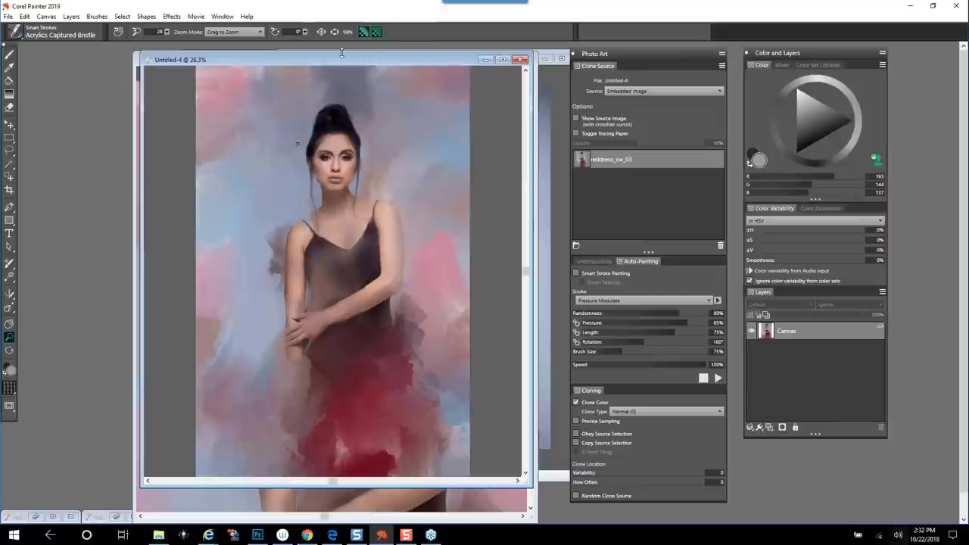
{"action": "left_click_drag", "start_coordinate": [342, 51], "coordinate": [342, 47]}
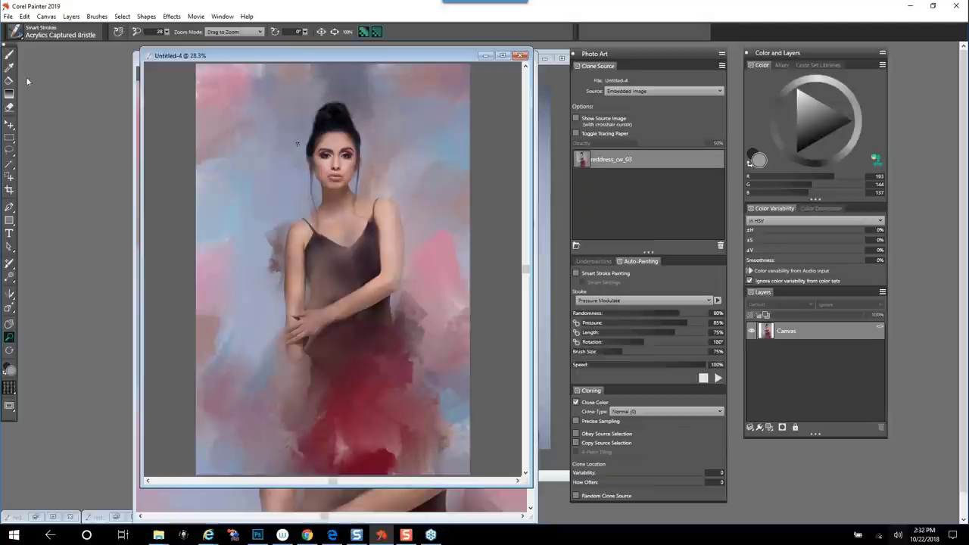
- Select the Soft Cloner brush from the MS_Elegant_Portraits category and reposition the Untitled-4 window
{"action": "left_click", "coordinate": [15, 34]}
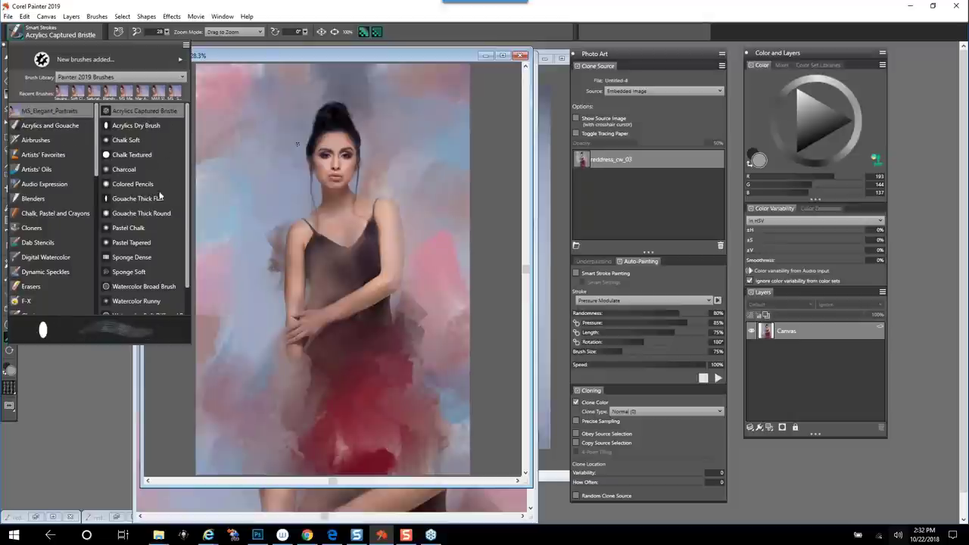
{"action": "left_click", "coordinate": [49, 110]}
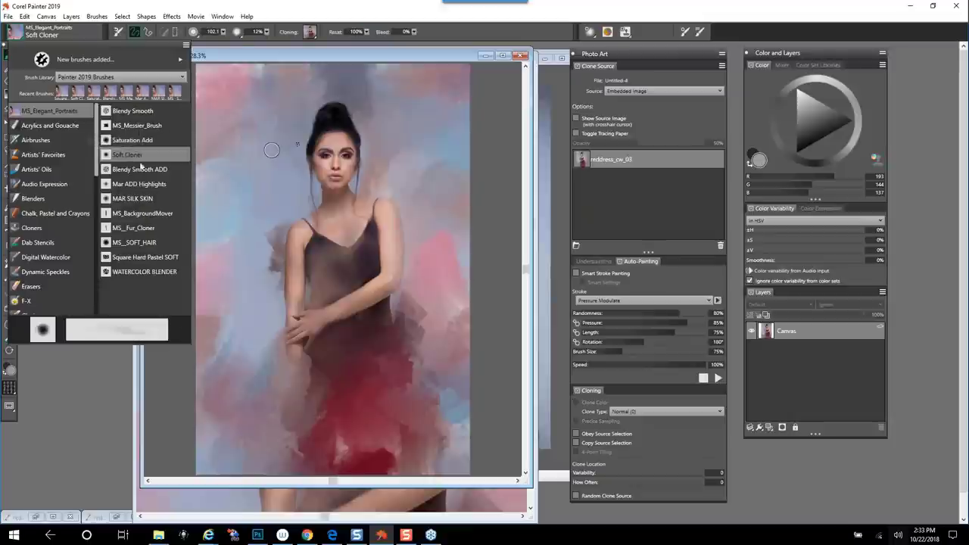
{"action": "left_click", "coordinate": [131, 154]}
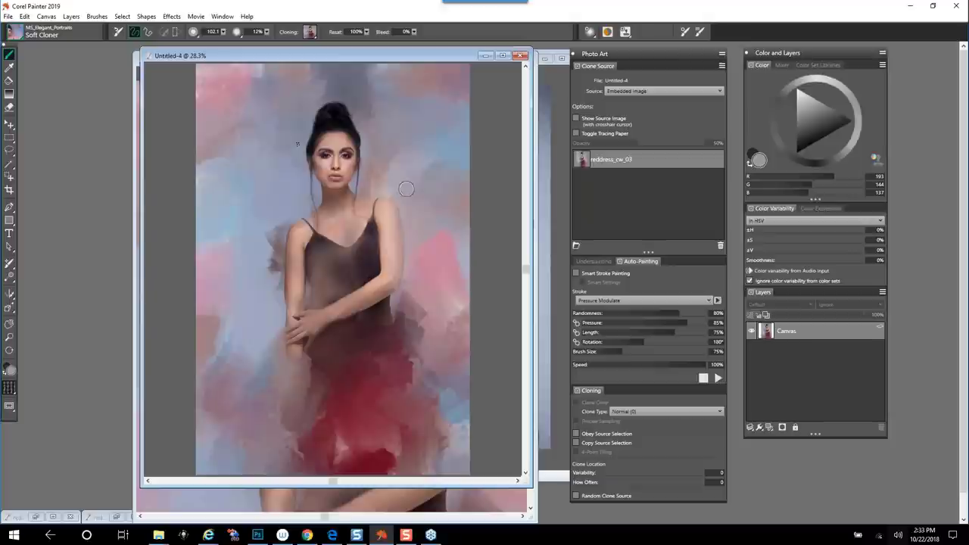
{"action": "left_click_drag", "start_coordinate": [317, 59], "coordinate": [311, 61]}
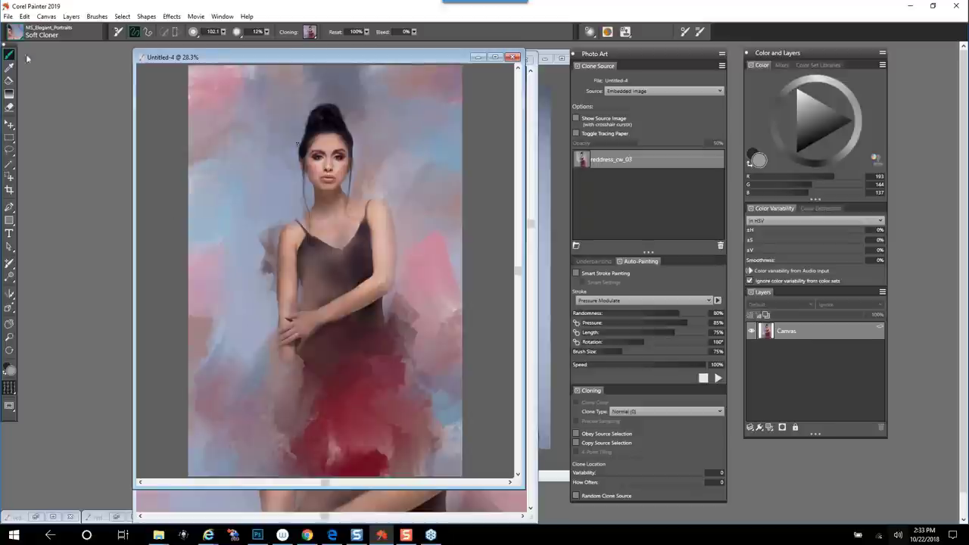
- Open the recent files reddress_cw_02.rif and reddress_cw_01.rif, and shift the reddress_cw_01.rif window slightly
{"action": "left_click", "coordinate": [8, 16]}
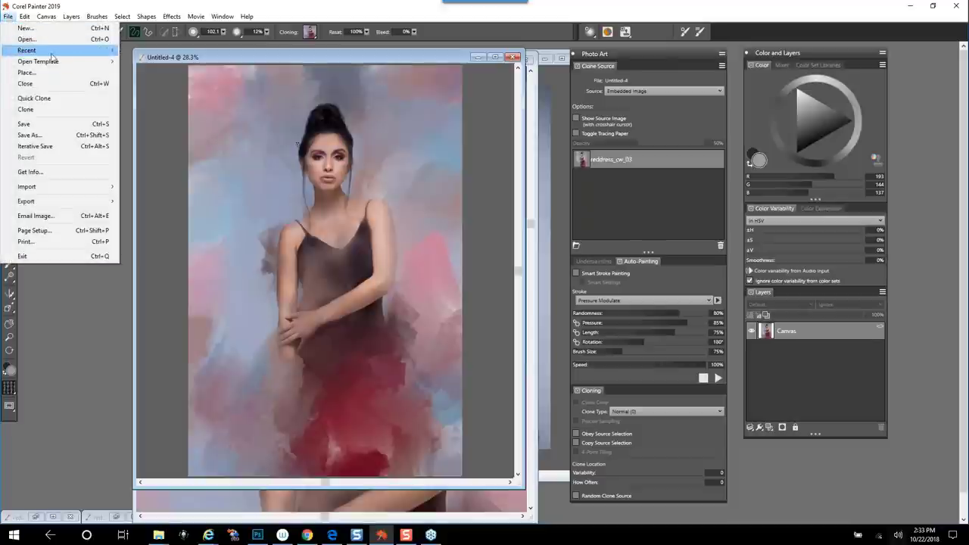
{"action": "mouse_move", "coordinate": [53, 62]}
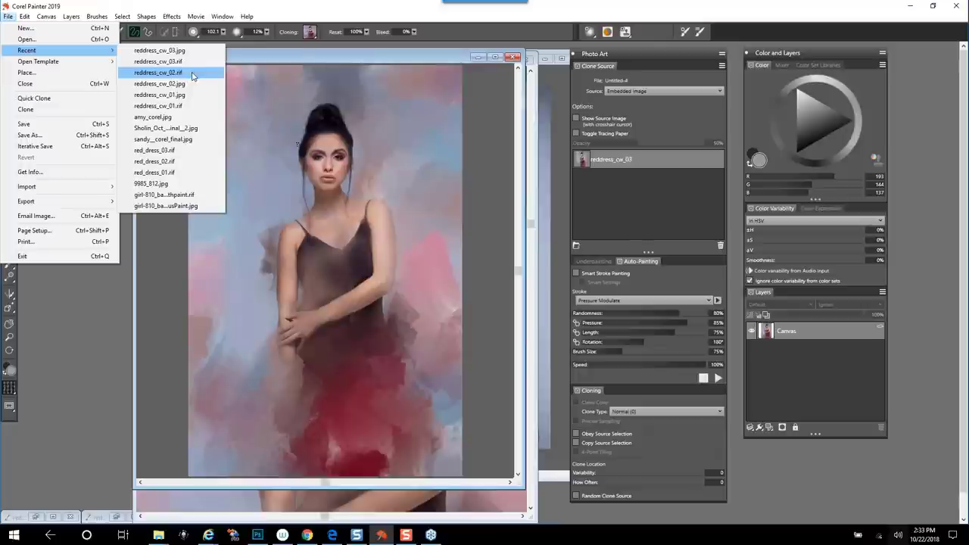
{"action": "left_click", "coordinate": [192, 75]}
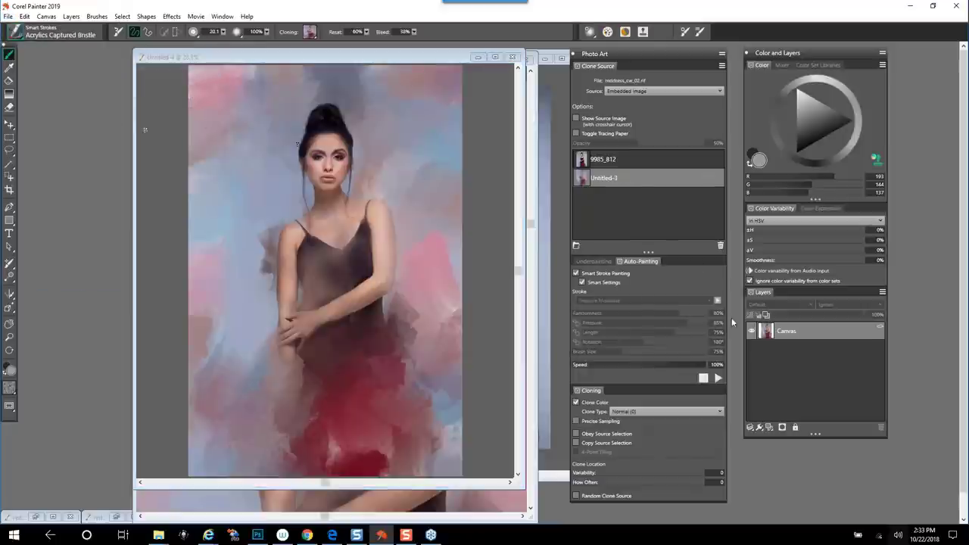
{"action": "left_click", "coordinate": [7, 16]}
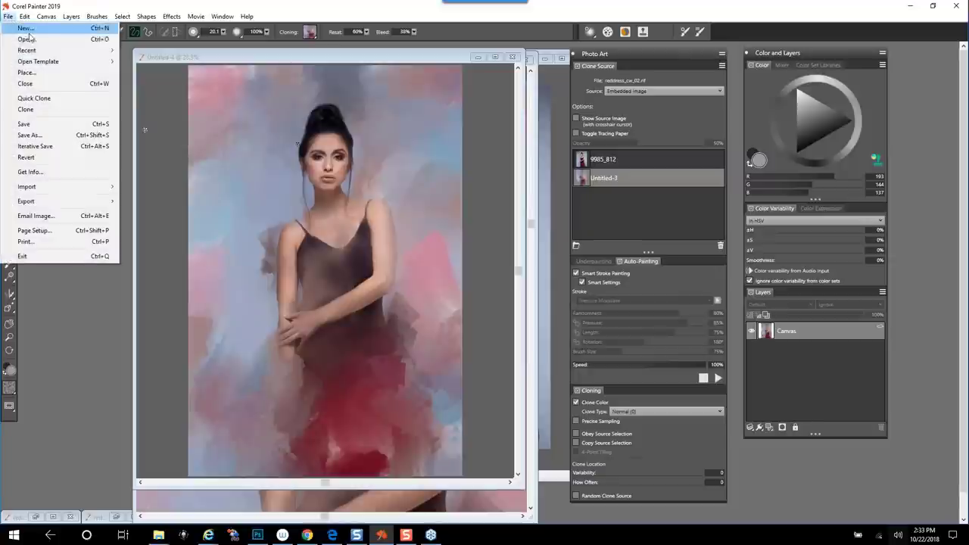
{"action": "mouse_move", "coordinate": [73, 51]}
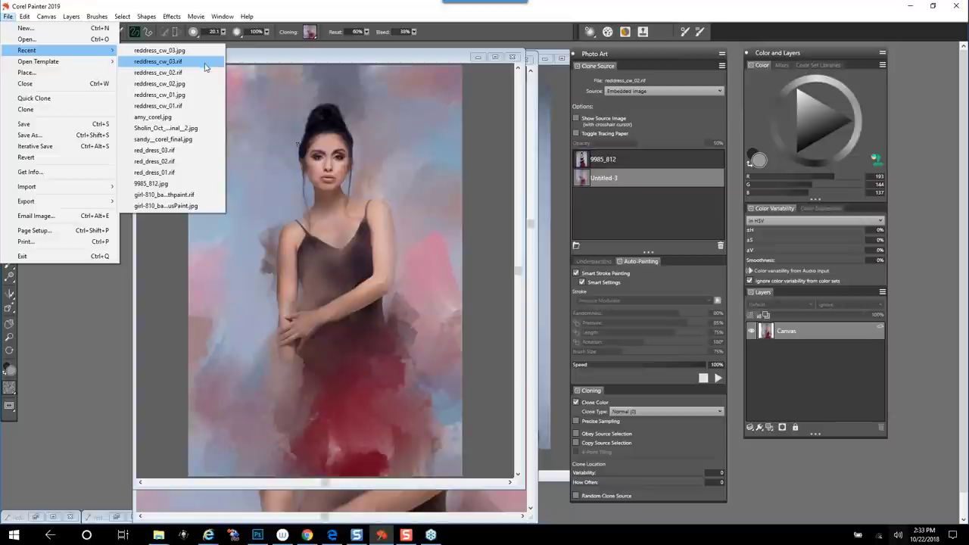
{"action": "left_click", "coordinate": [208, 107]}
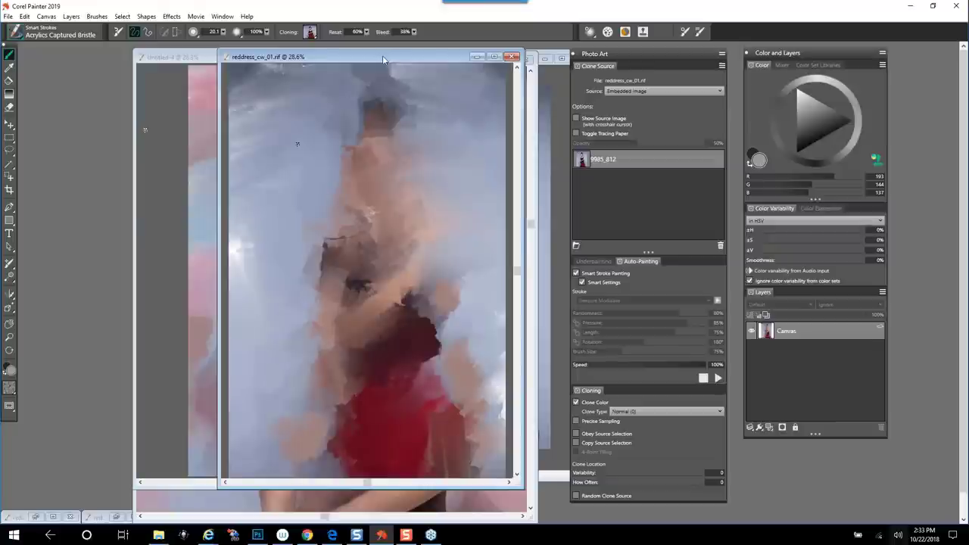
{"action": "left_click_drag", "start_coordinate": [389, 59], "coordinate": [375, 60]}
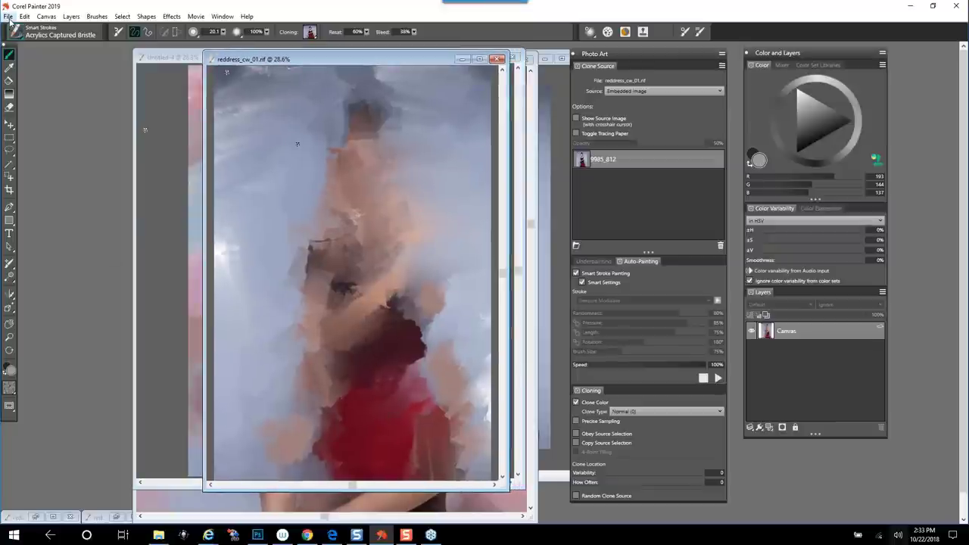
- Open the recent file reddress_cw_03.rif
{"action": "left_click", "coordinate": [8, 16]}
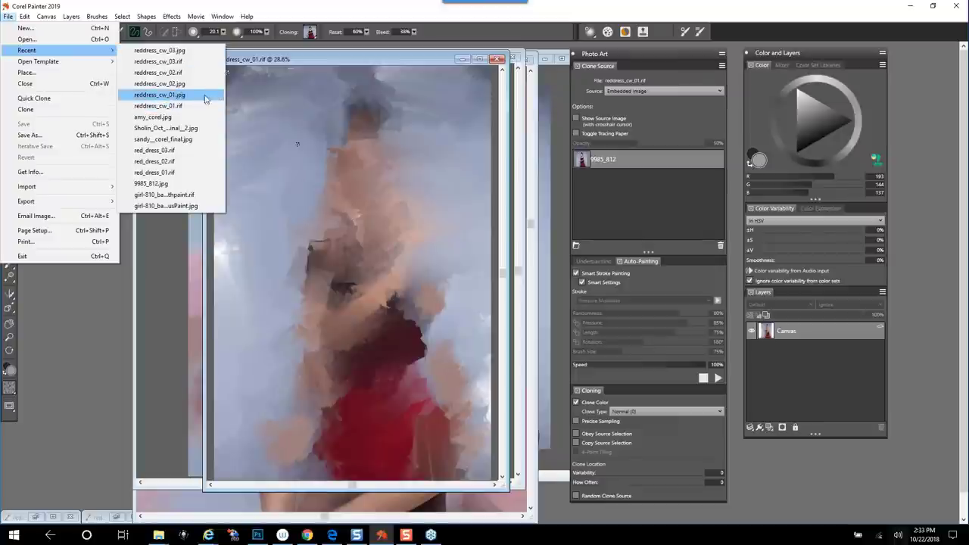
{"action": "left_click", "coordinate": [202, 72]}
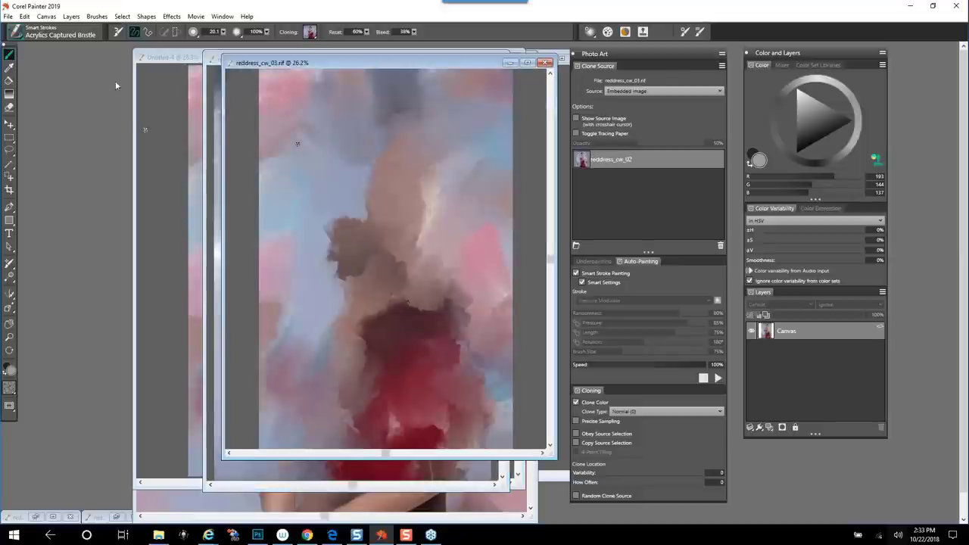
{"action": "left_click", "coordinate": [8, 16]}
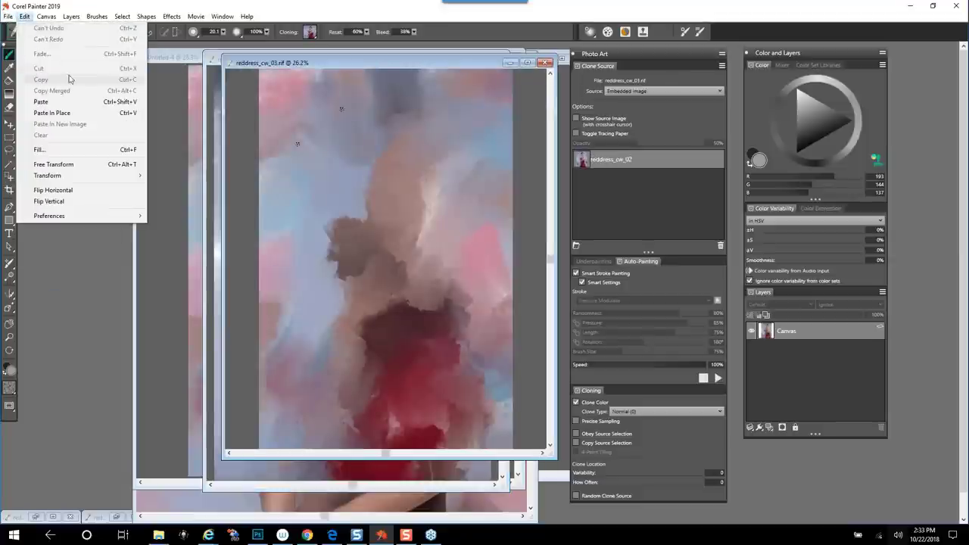
{"action": "mouse_move", "coordinate": [30, 52]}
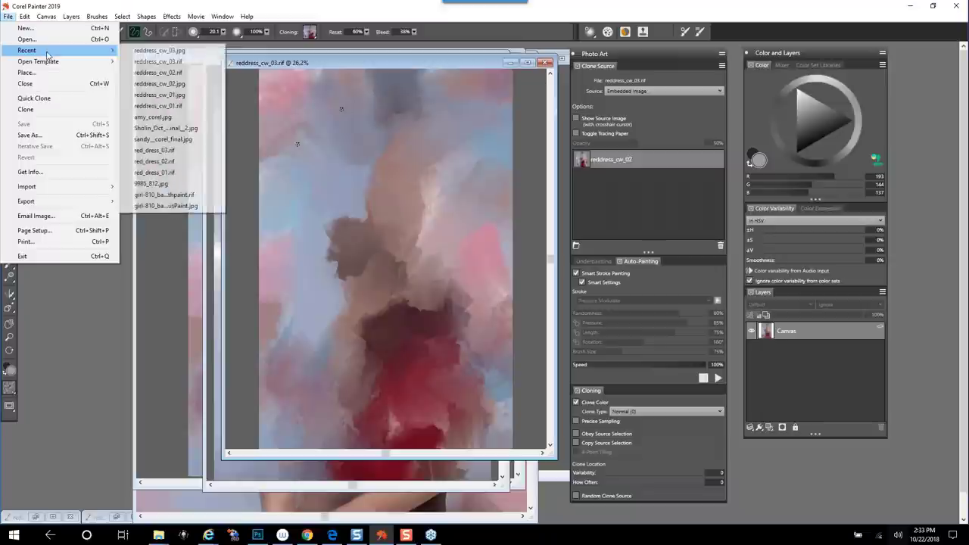
- Add a new layer to reddress_cw_03.rif and paint loose diagonal Acrylics Captured Bristle strokes over the figure and background
{"action": "left_click", "coordinate": [806, 387]}
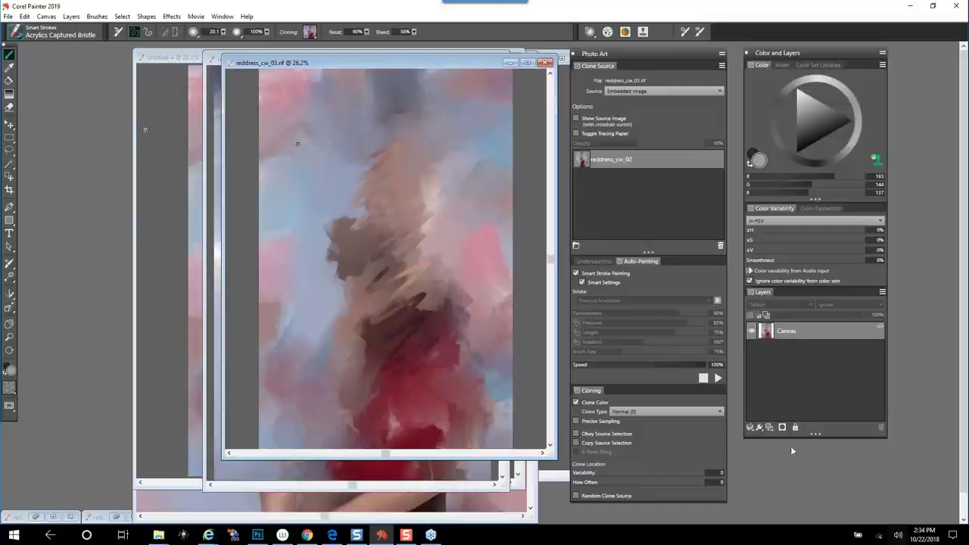
{"action": "left_click", "coordinate": [768, 428]}
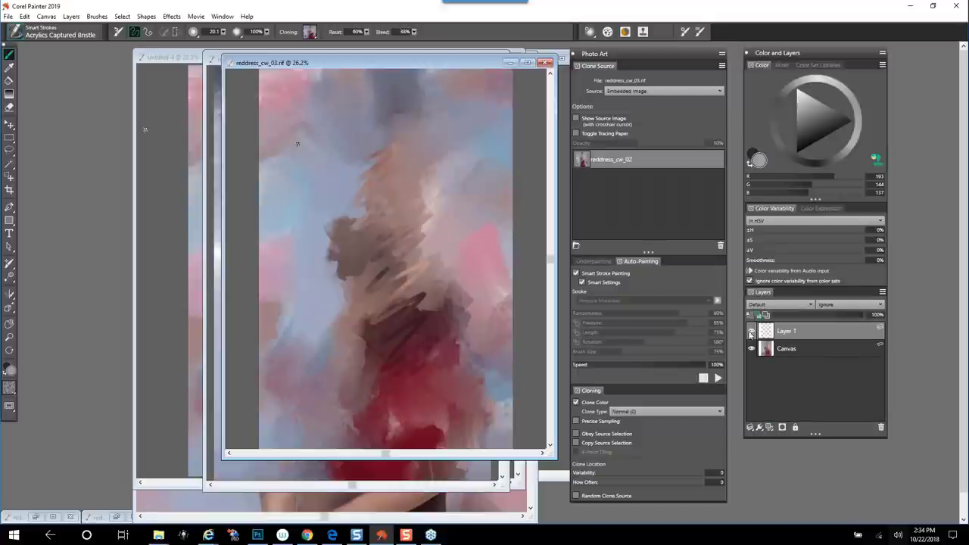
{"action": "mouse_move", "coordinate": [337, 241]}
{"action": "left_mouse_down"}
{"action": "mouse_move", "coordinate": [406, 244]}
{"action": "mouse_move", "coordinate": [386, 327]}
{"action": "mouse_move", "coordinate": [391, 358]}
{"action": "mouse_move", "coordinate": [455, 320]}
{"action": "mouse_move", "coordinate": [453, 225]}
{"action": "mouse_move", "coordinate": [480, 189]}
{"action": "mouse_move", "coordinate": [437, 299]}
{"action": "mouse_move", "coordinate": [444, 342]}
{"action": "mouse_move", "coordinate": [470, 314]}
{"action": "mouse_move", "coordinate": [376, 252]}
{"action": "left_mouse_up"}
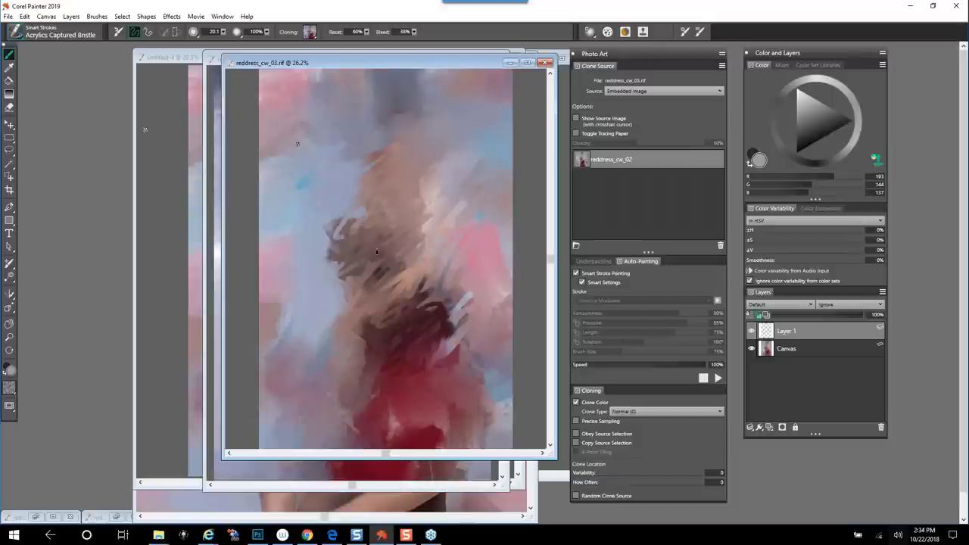
- Preview Adjust Colors on the new layer's strokes with a 12% hue shift and 30% saturation, and cancel the adjustment
{"action": "left_click", "coordinate": [172, 16]}
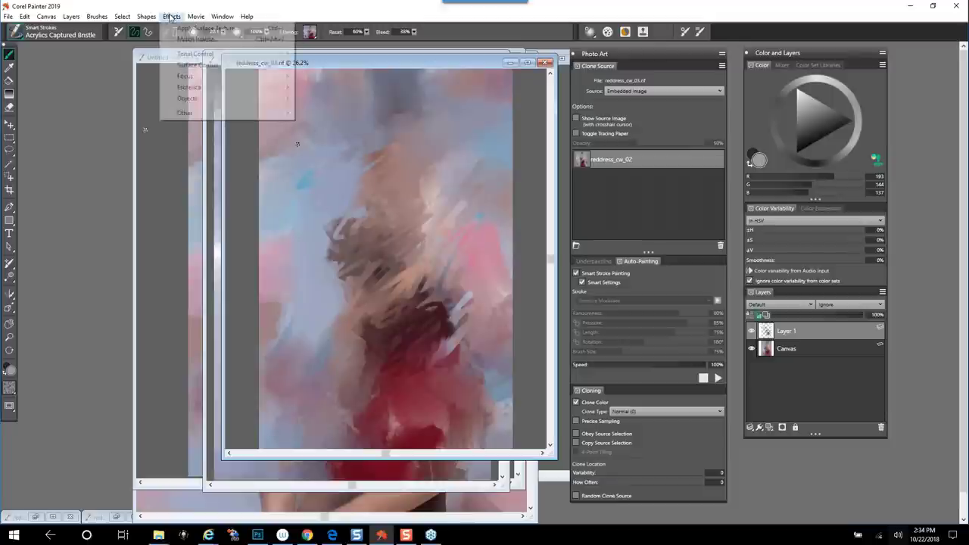
{"action": "mouse_move", "coordinate": [222, 55]}
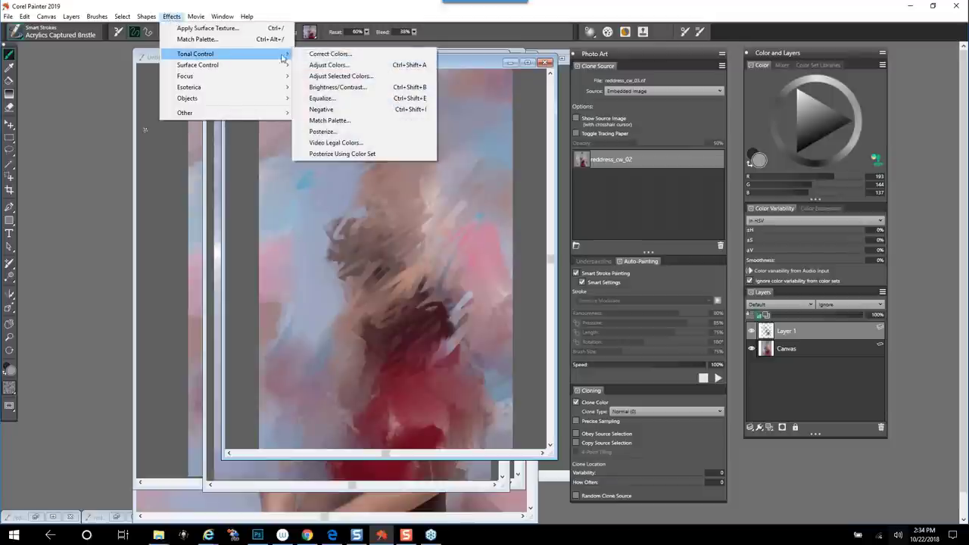
{"action": "left_click", "coordinate": [393, 65]}
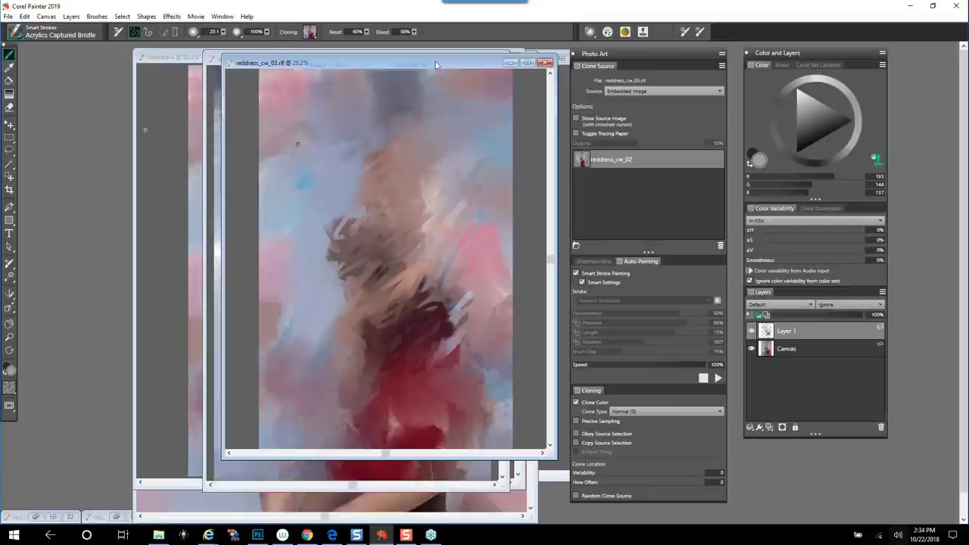
{"action": "left_click_drag", "start_coordinate": [419, 199], "coordinate": [620, 65]}
{"action": "left_click_drag", "start_coordinate": [612, 103], "coordinate": [634, 103]}
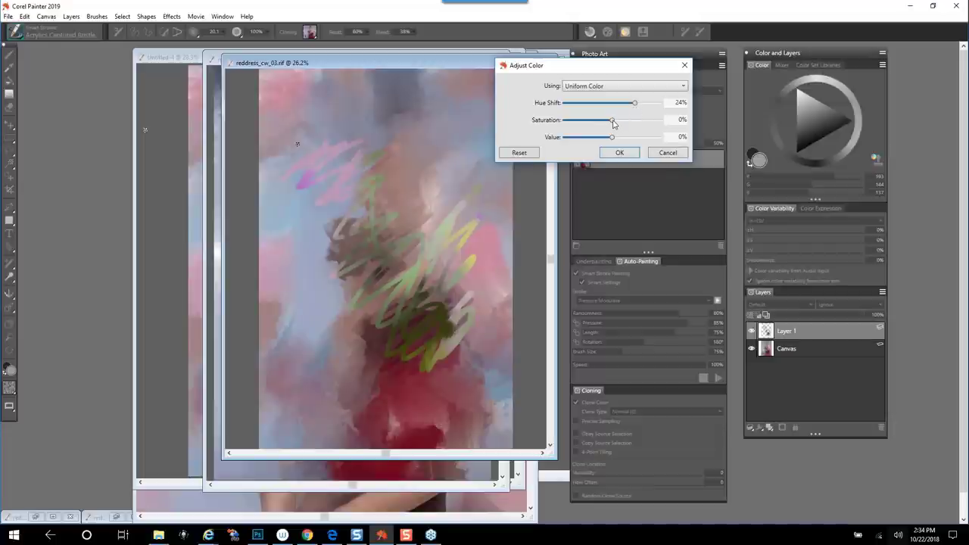
{"action": "mouse_move", "coordinate": [613, 122]}
{"action": "left_mouse_down"}
{"action": "mouse_move", "coordinate": [621, 121]}
{"action": "mouse_move", "coordinate": [613, 104]}
{"action": "mouse_move", "coordinate": [588, 105]}
{"action": "mouse_move", "coordinate": [644, 108]}
{"action": "mouse_move", "coordinate": [580, 103]}
{"action": "mouse_move", "coordinate": [622, 104]}
{"action": "left_mouse_up"}
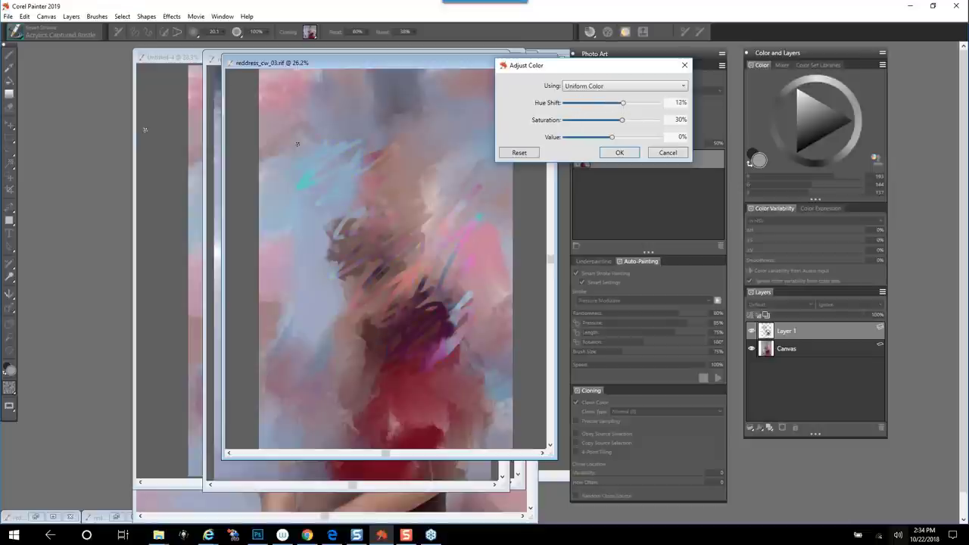
{"action": "left_click", "coordinate": [666, 152]}
- Close reddress_cw_03.rif and bring the Untitled-4 portrait to the front
{"action": "left_click_drag", "start_coordinate": [410, 62], "coordinate": [327, 96]}
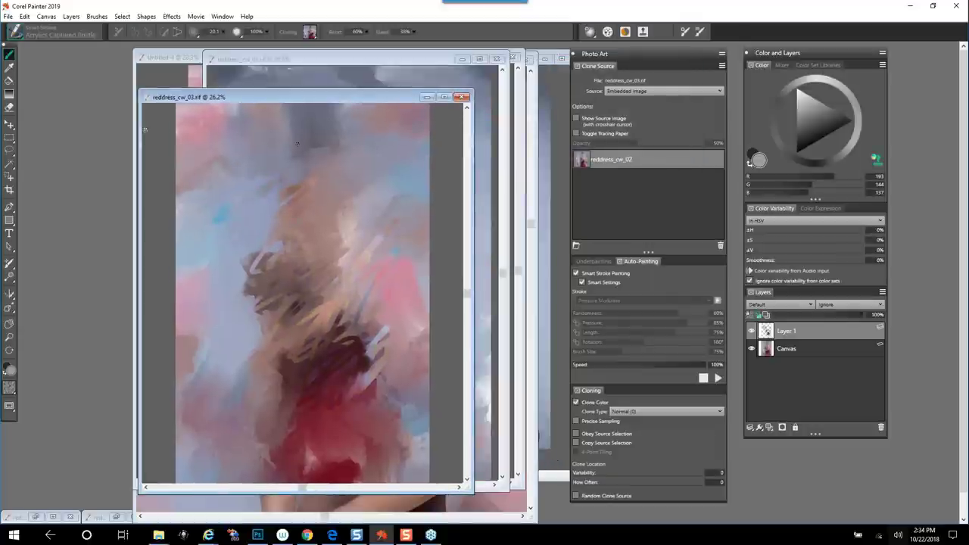
{"action": "left_click", "coordinate": [461, 97]}
{"action": "left_click", "coordinate": [515, 305]}
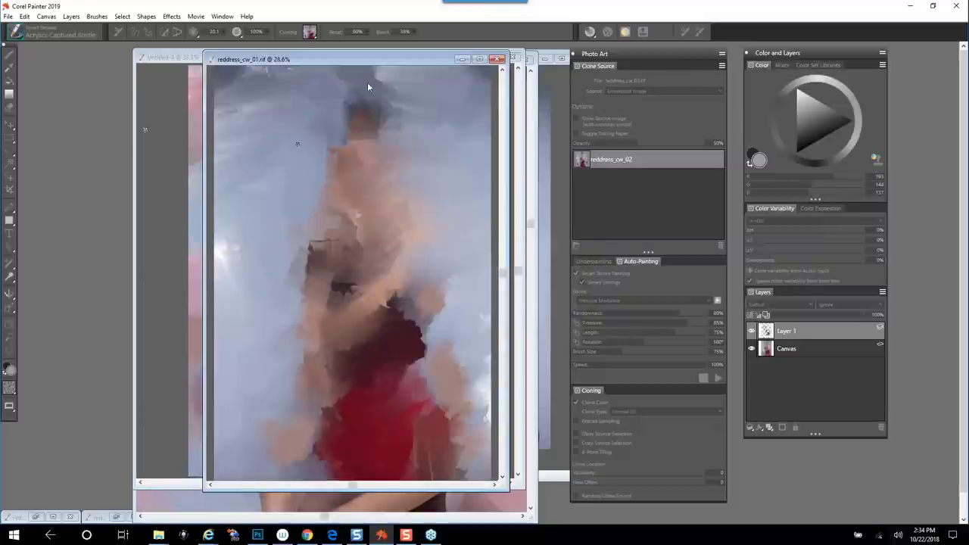
{"action": "left_click", "coordinate": [151, 58]}
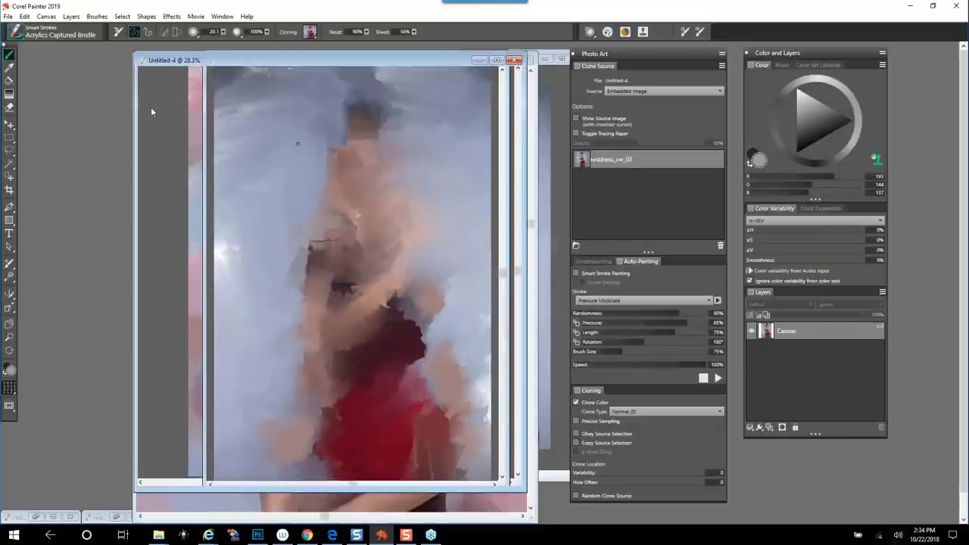
- Switch to Photoshop, move the reddresspainting__04_bak.jpg window aside, and close the side-by-side original and painting comparison image
{"action": "left_click", "coordinate": [257, 536]}
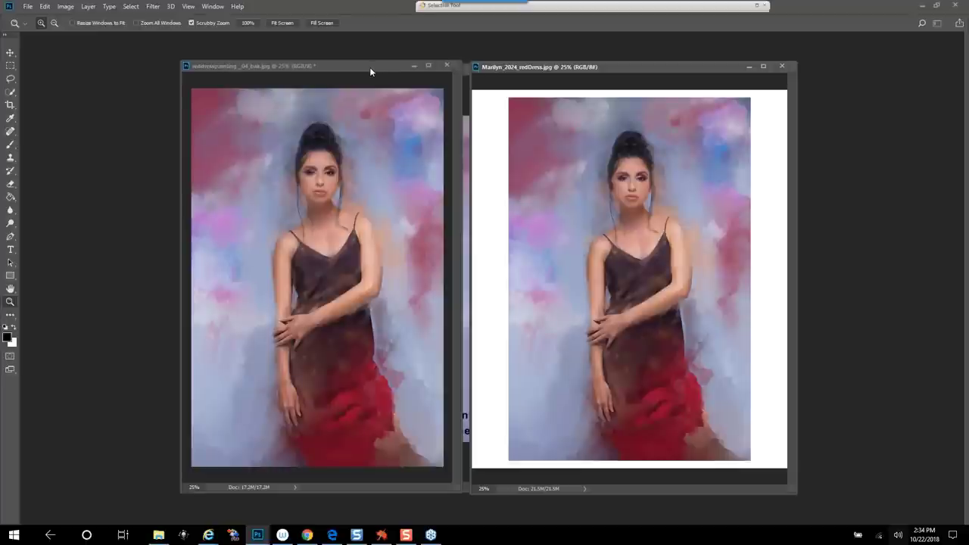
{"action": "left_click_drag", "start_coordinate": [370, 69], "coordinate": [294, 66]}
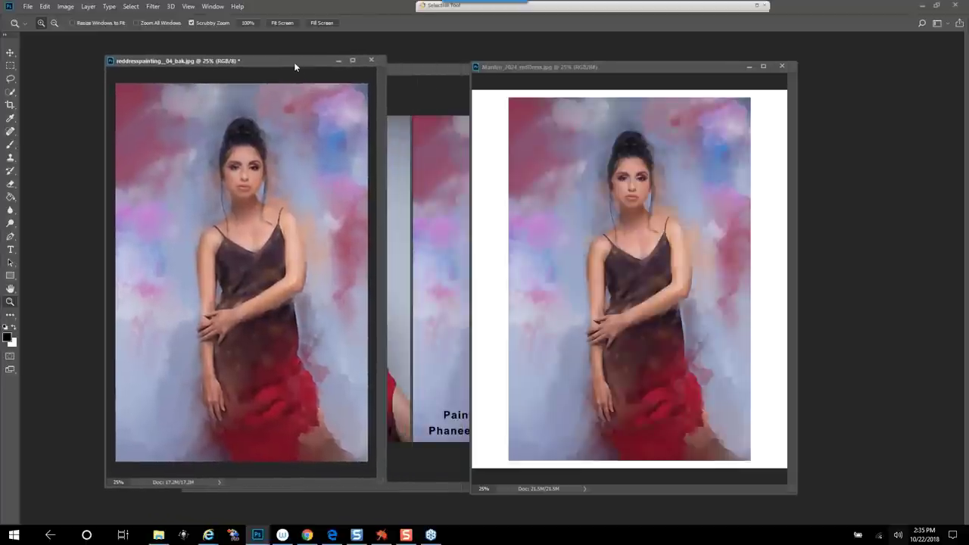
{"action": "left_click", "coordinate": [409, 68]}
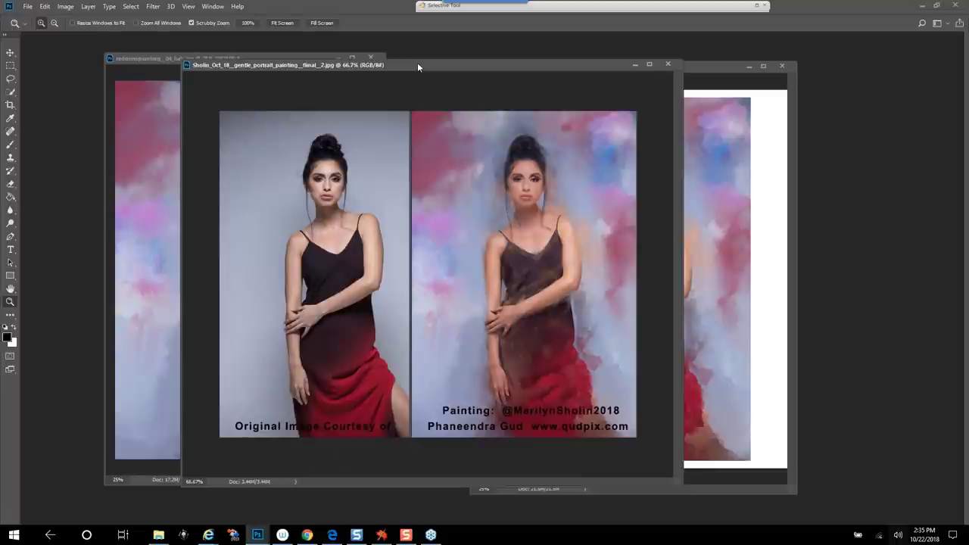
{"action": "left_click_drag", "start_coordinate": [417, 64], "coordinate": [416, 63]}
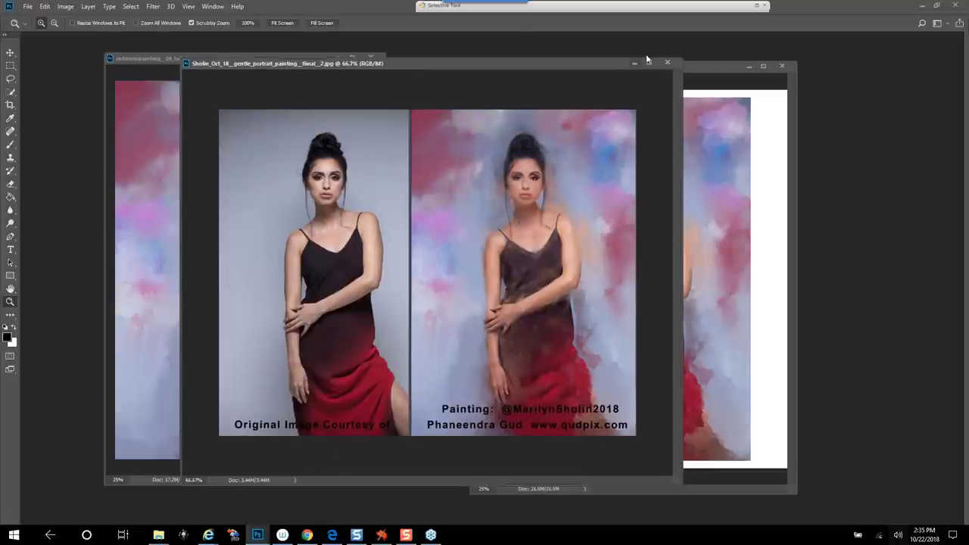
{"action": "left_click", "coordinate": [665, 61]}
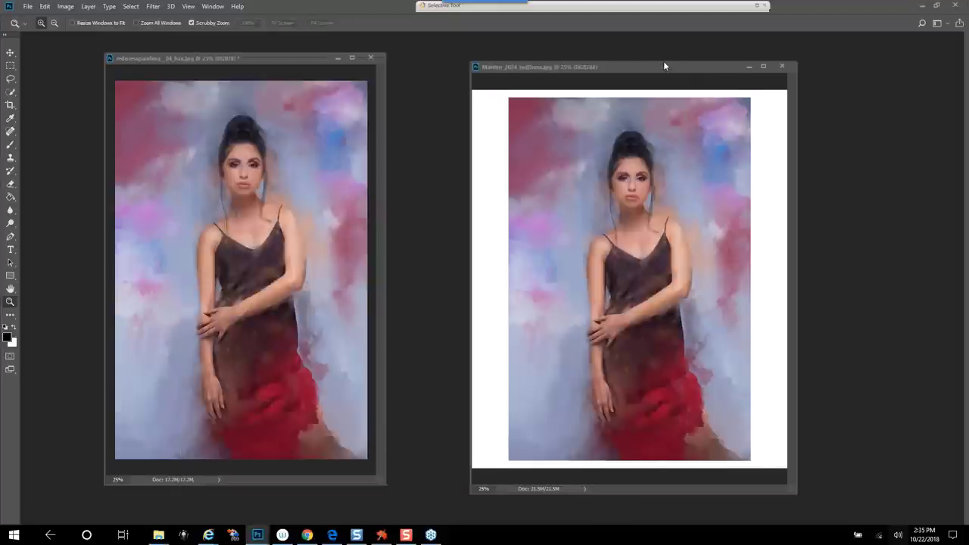
- Enlarge the reddresspainting__04_bak.jpg window, inspect the face and dress at 50% and 100%, and fit the painting to the screen
{"action": "left_click", "coordinate": [245, 266]}
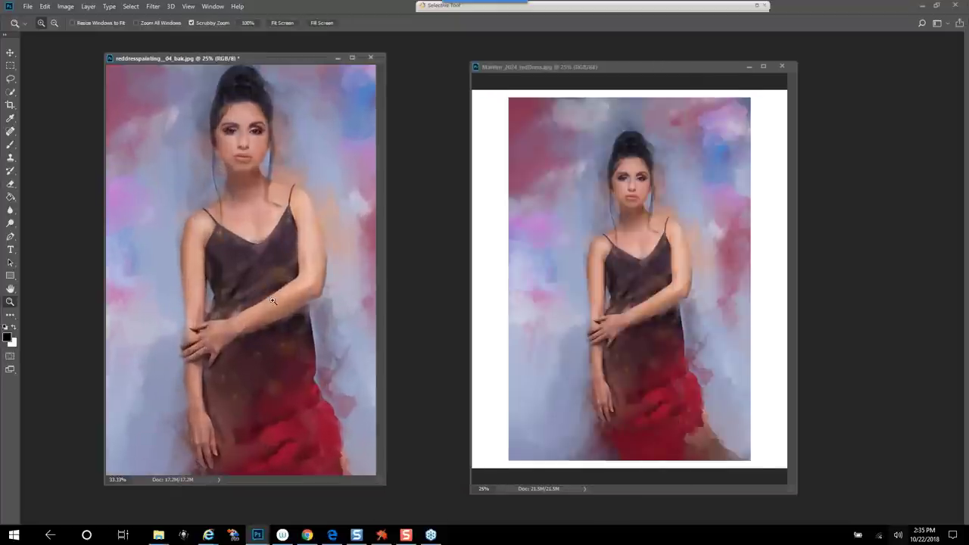
{"action": "left_click_drag", "start_coordinate": [392, 480], "coordinate": [501, 501]}
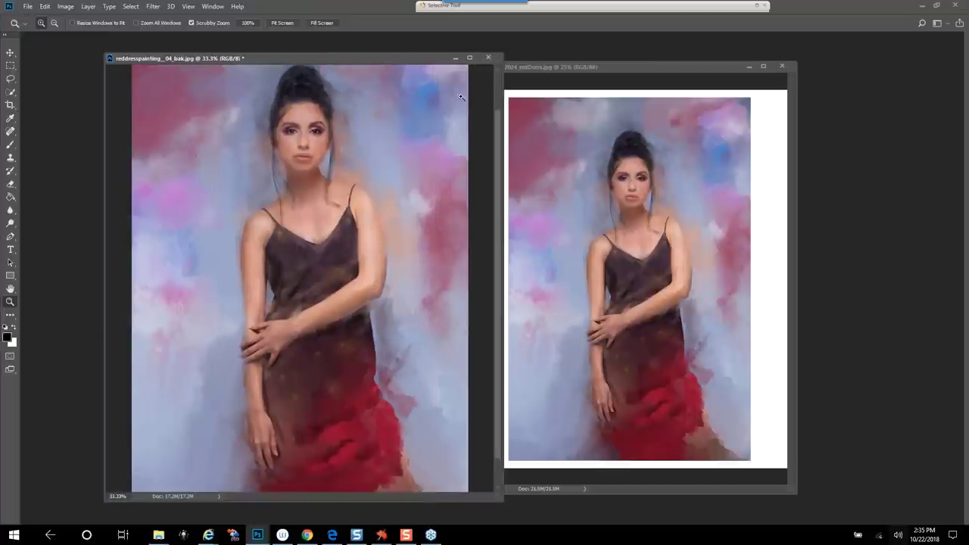
{"action": "left_click", "coordinate": [206, 274]}
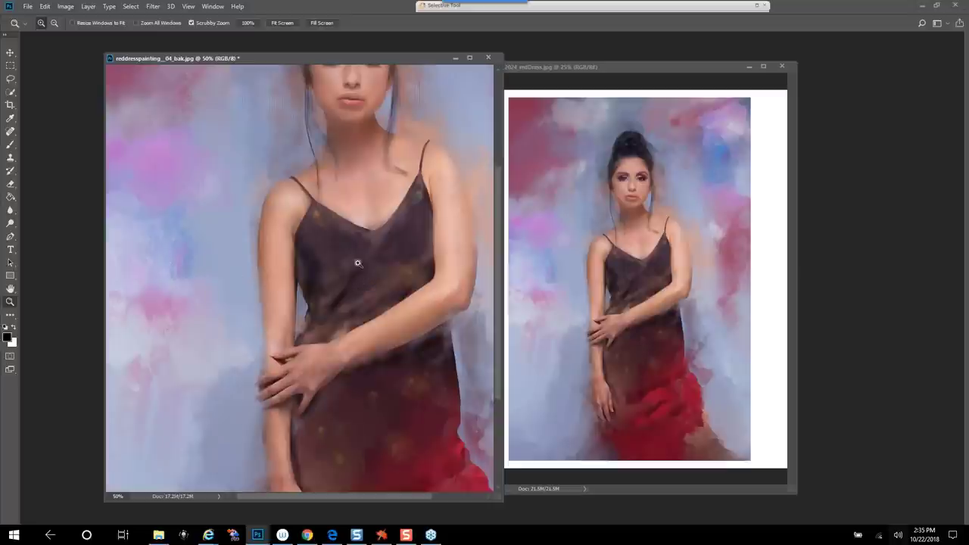
{"action": "left_click_drag", "start_coordinate": [375, 227], "coordinate": [318, 359]}
{"action": "left_click", "coordinate": [247, 23]}
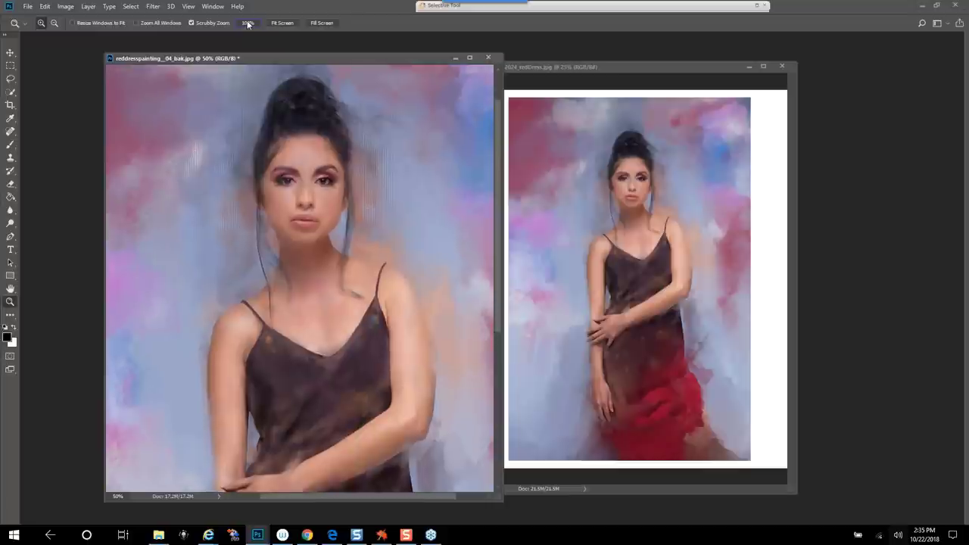
{"action": "left_click", "coordinate": [280, 23]}
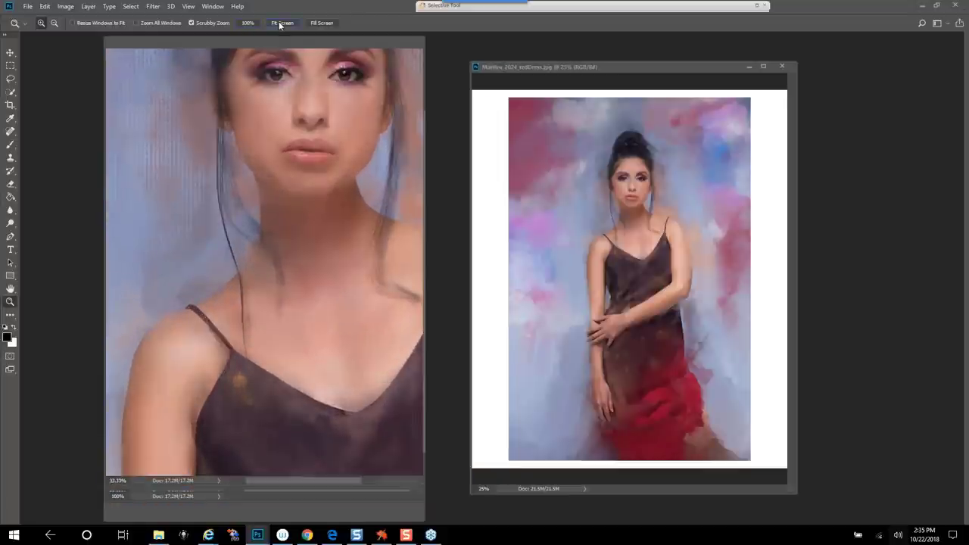
- Check the dimensions and resolution of reddresspainting__04_bak.jpg in Image Size
{"action": "left_click", "coordinate": [66, 7]}
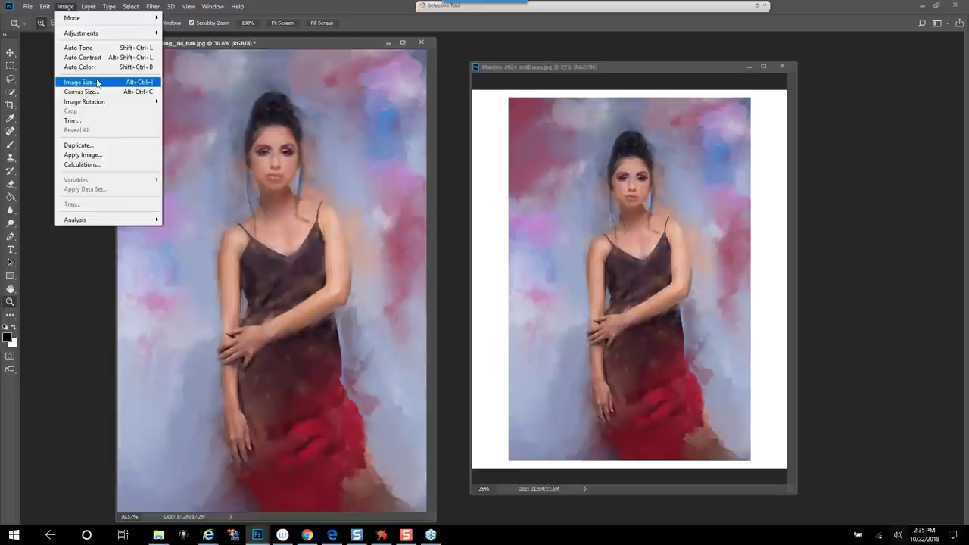
{"action": "left_click", "coordinate": [98, 82]}
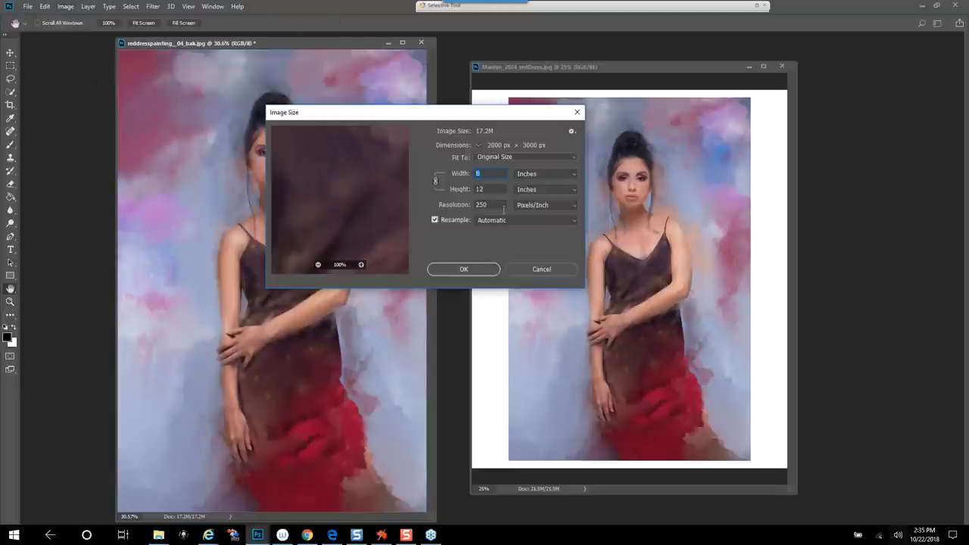
{"action": "key", "text": "Escape"}
- Close the size check and move the white-bordered portrait window closer to the reddresspainting__04_bak.jpg window
{"action": "left_click_drag", "start_coordinate": [660, 69], "coordinate": [639, 52]}
{"action": "right_click", "coordinate": [635, 56]}
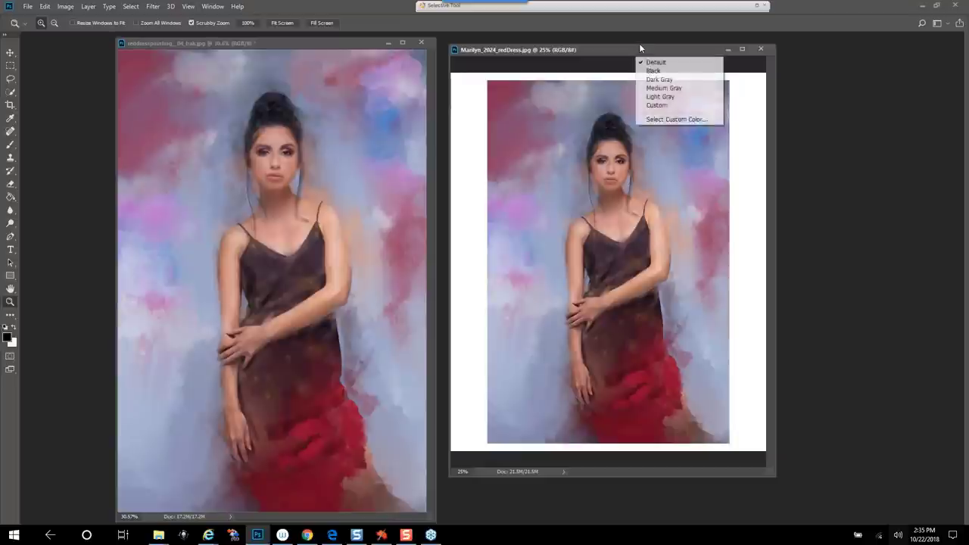
{"action": "left_click", "coordinate": [625, 55]}
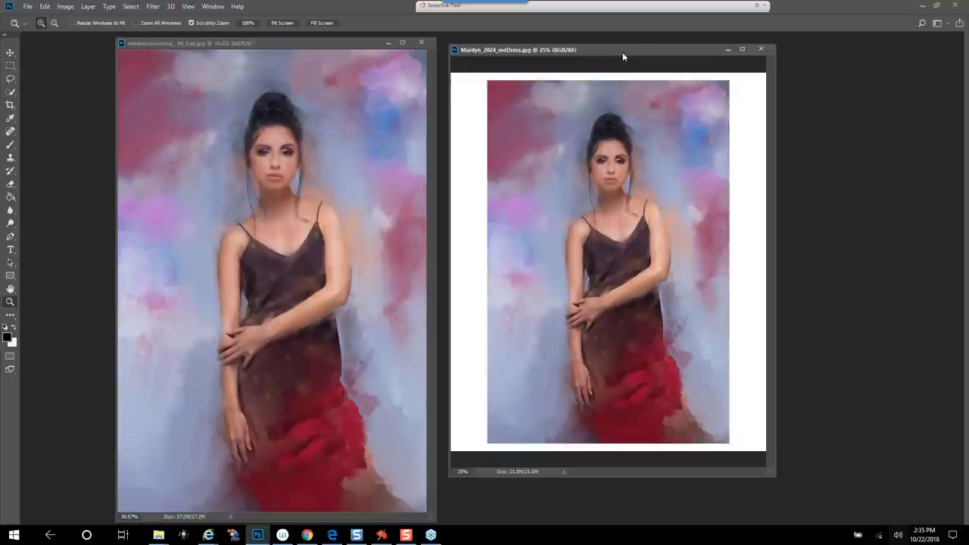
{"action": "left_click", "coordinate": [28, 8]}
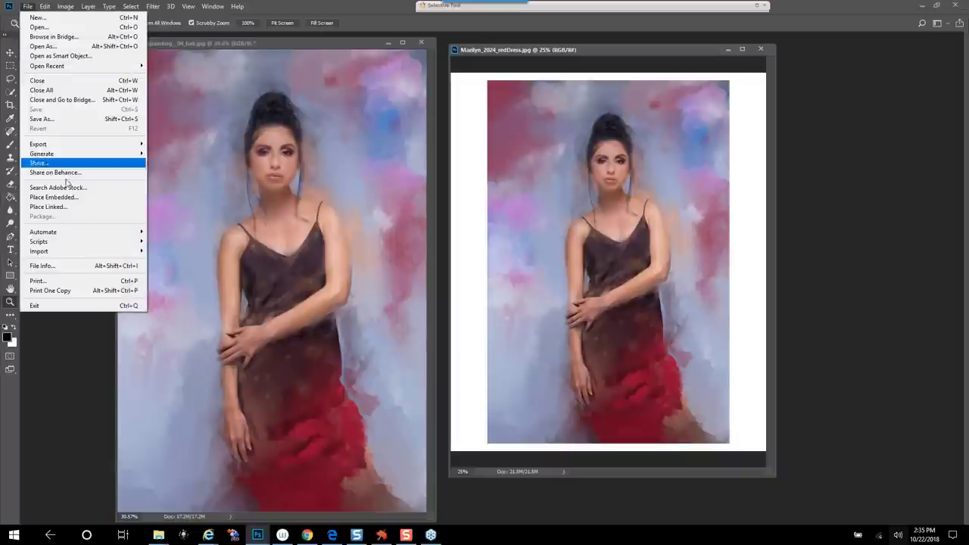
{"action": "mouse_move", "coordinate": [85, 234]}
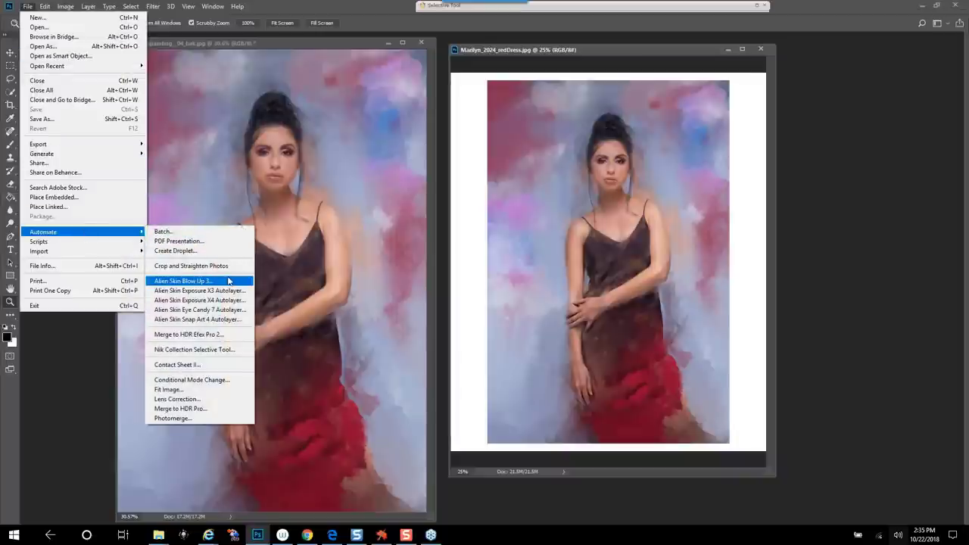
{"action": "left_click", "coordinate": [290, 256]}
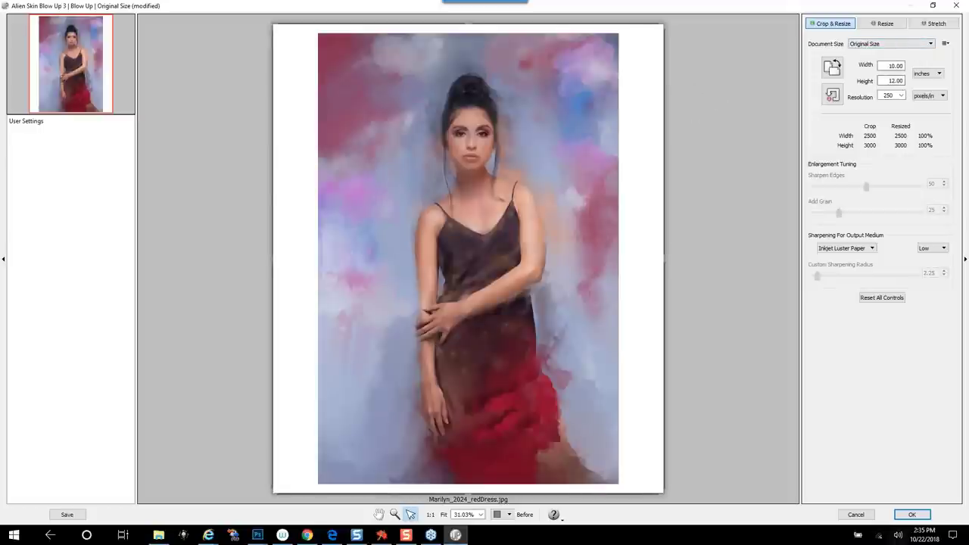
{"action": "left_click", "coordinate": [904, 44]}
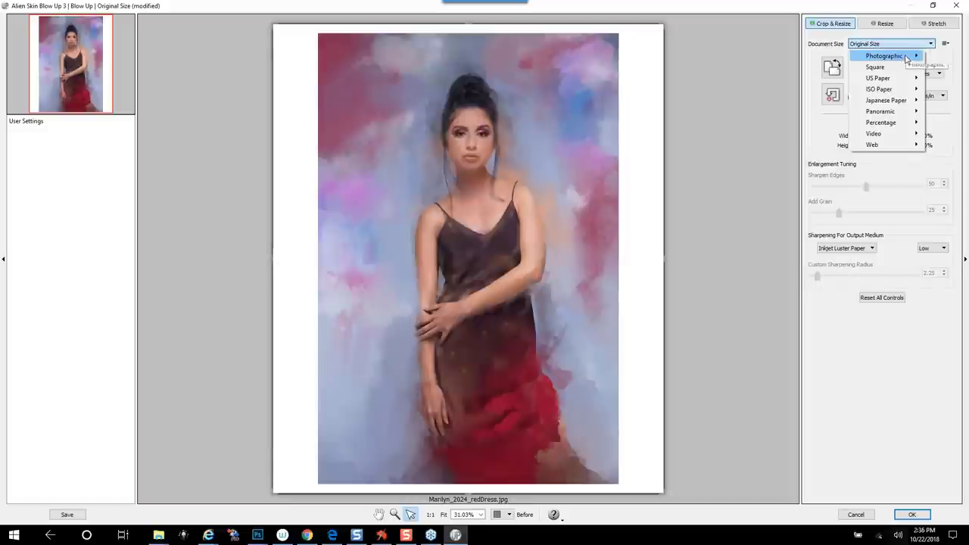
{"action": "left_click", "coordinate": [283, 114]}
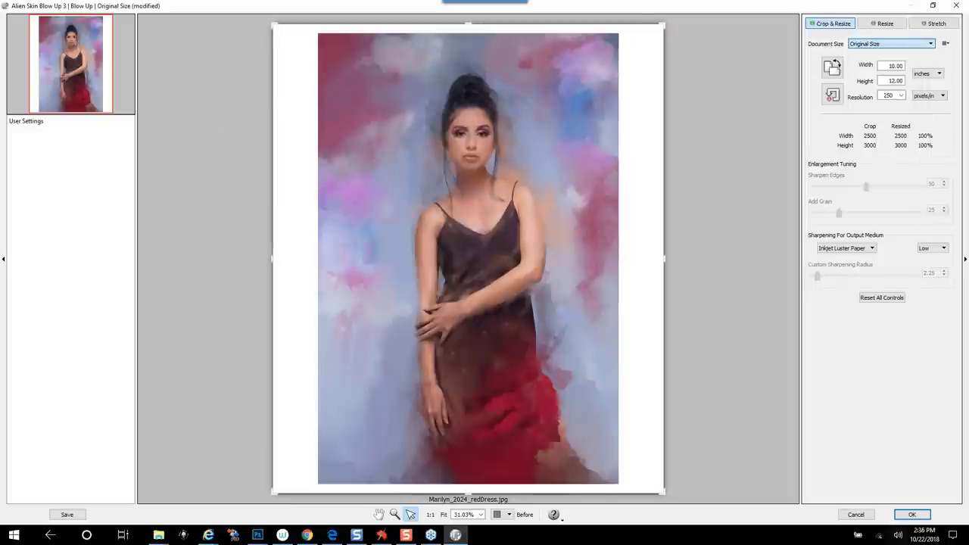
{"action": "left_click", "coordinate": [956, 6]}
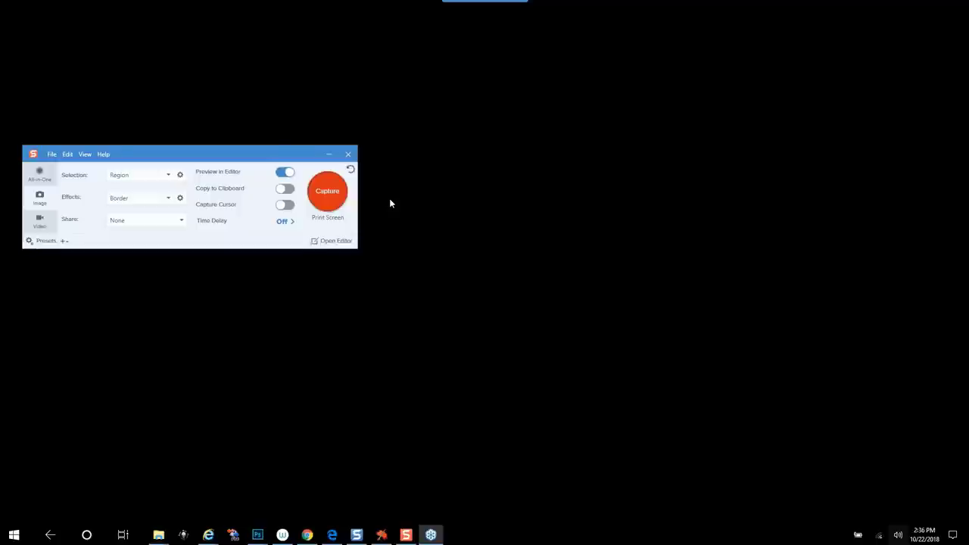
{"action": "key", "text": "super"}
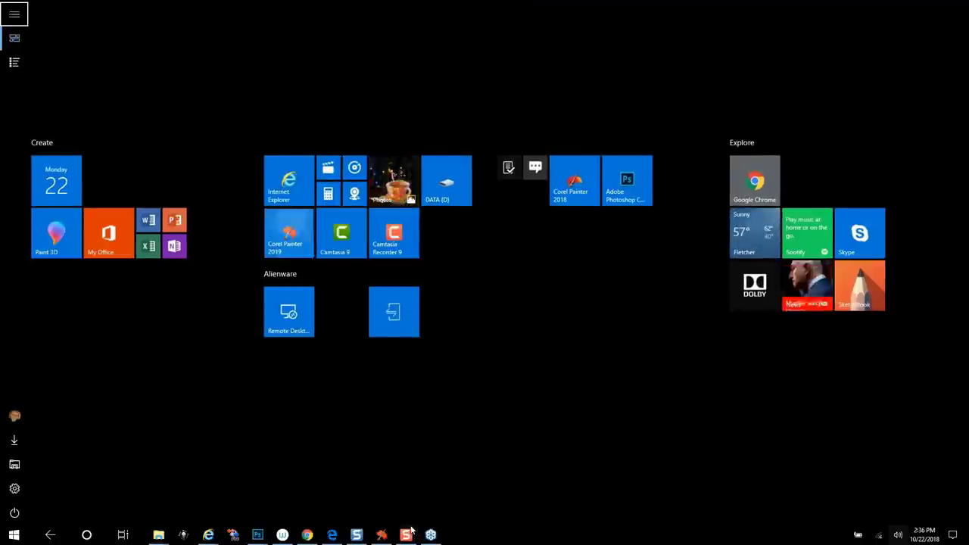
{"action": "left_click", "coordinate": [367, 247]}
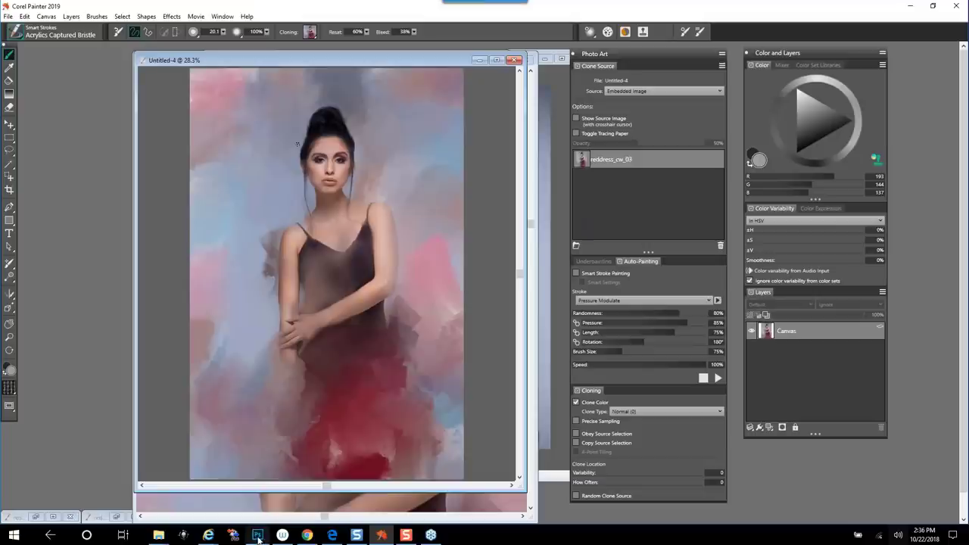
- Switch back to Photoshop and move the reddresspainting__04_bak.jpg window toward the centre, in front of the white-bordered portrait
{"action": "mouse_move", "coordinate": [262, 524]}
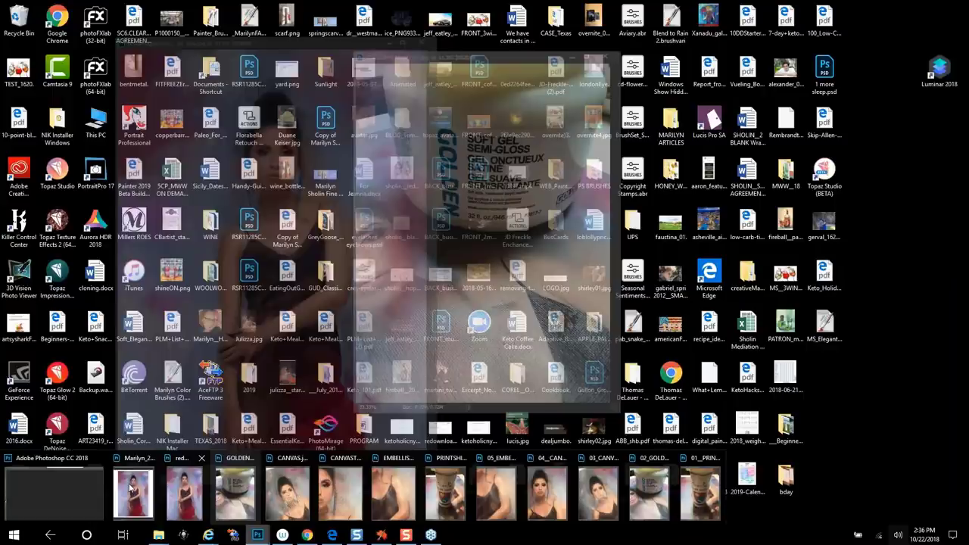
{"action": "left_click", "coordinate": [262, 521]}
{"action": "left_click_drag", "start_coordinate": [266, 39], "coordinate": [418, 46]}
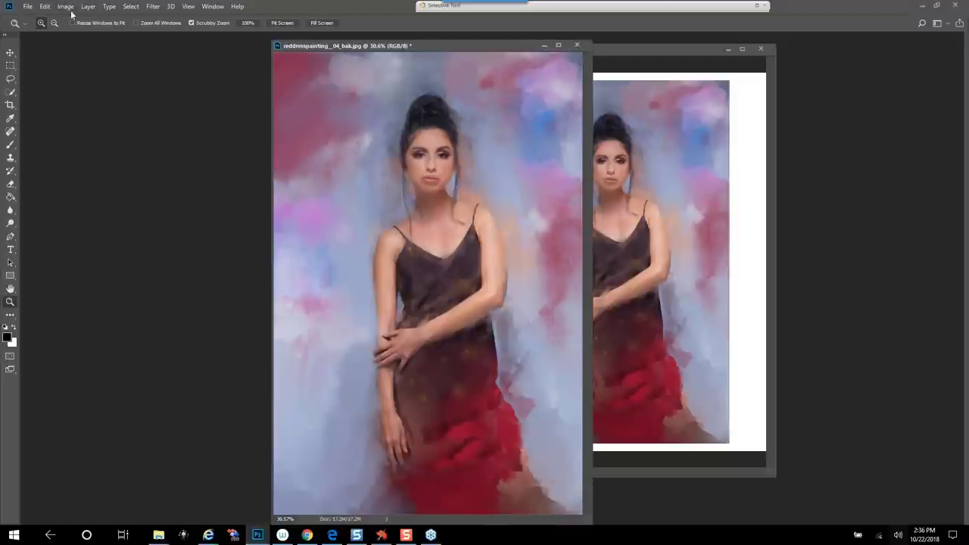
- Open reddresspainting__04_bak.jpg in the Alien Skin Blow Up 3 automation for resizing
{"action": "left_click", "coordinate": [28, 7]}
{"action": "mouse_move", "coordinate": [110, 233]}
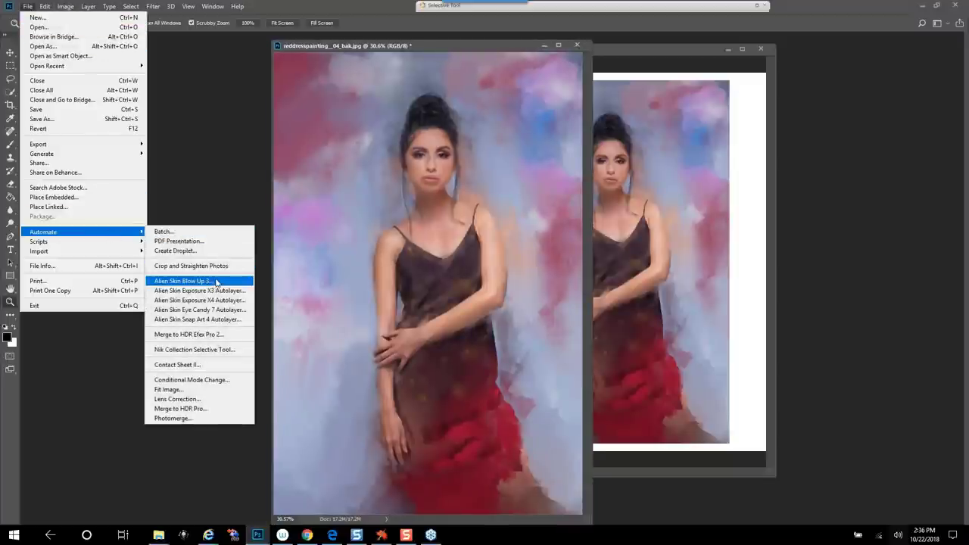
{"action": "left_click", "coordinate": [231, 280]}
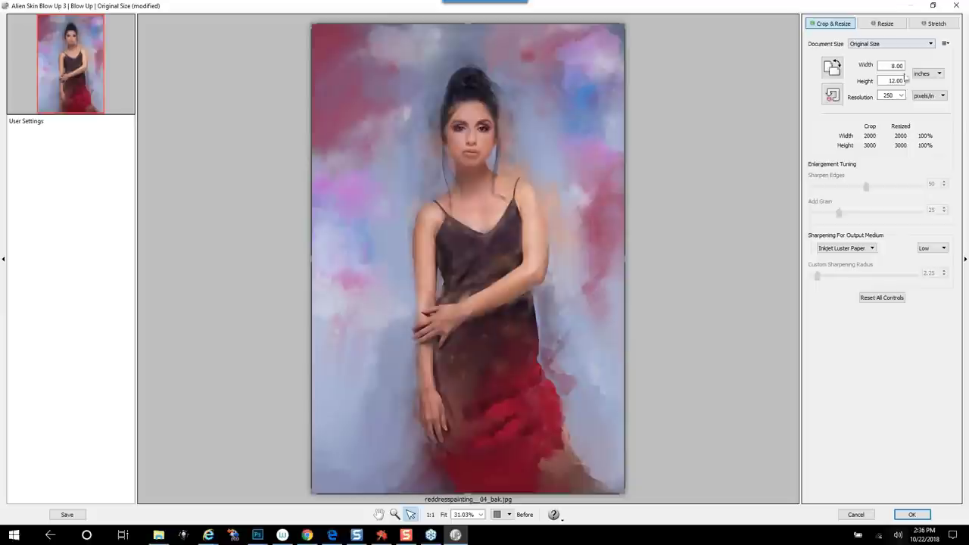
{"action": "left_click", "coordinate": [901, 67]}
- Try the 18 x 22 photographic document size and shift the crop frame upward to include the hair
{"action": "left_click", "coordinate": [923, 46]}
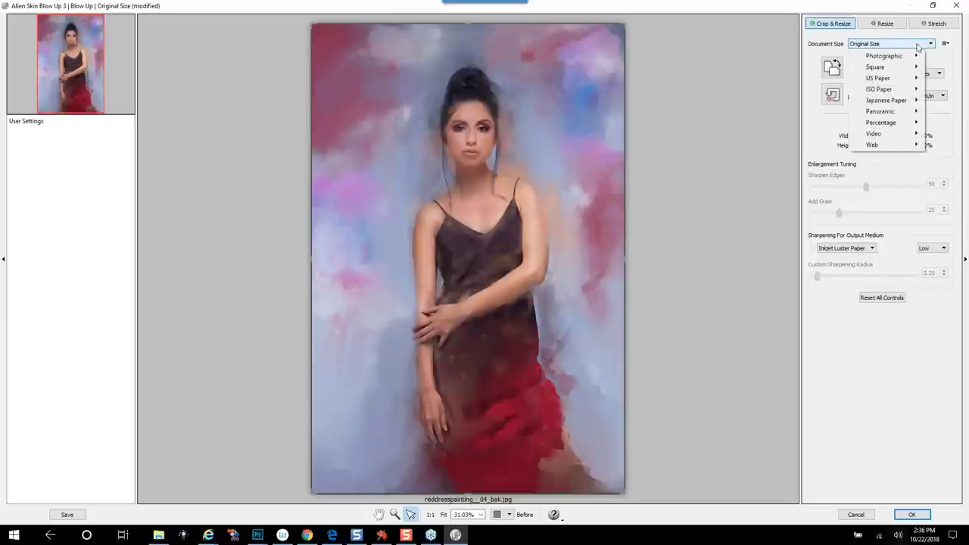
{"action": "mouse_move", "coordinate": [912, 57]}
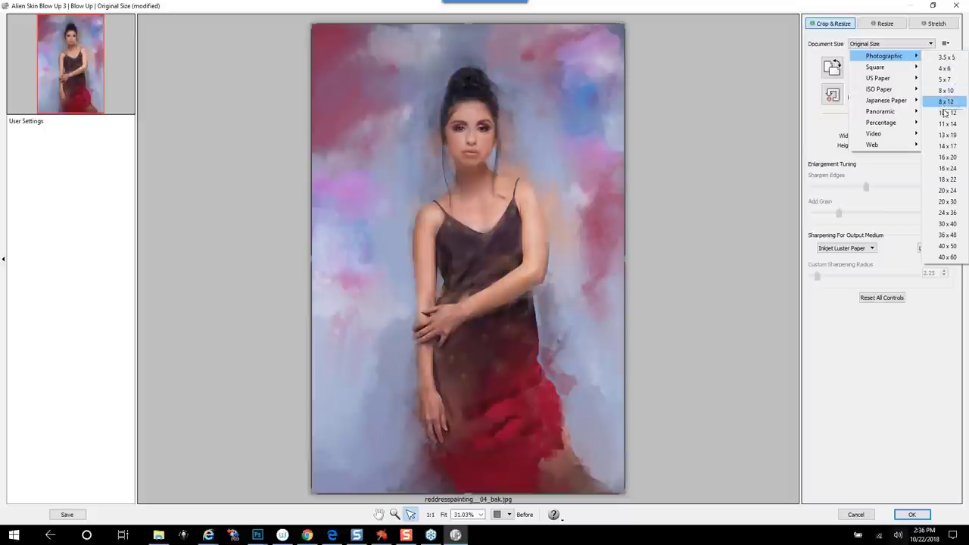
{"action": "left_click", "coordinate": [881, 222]}
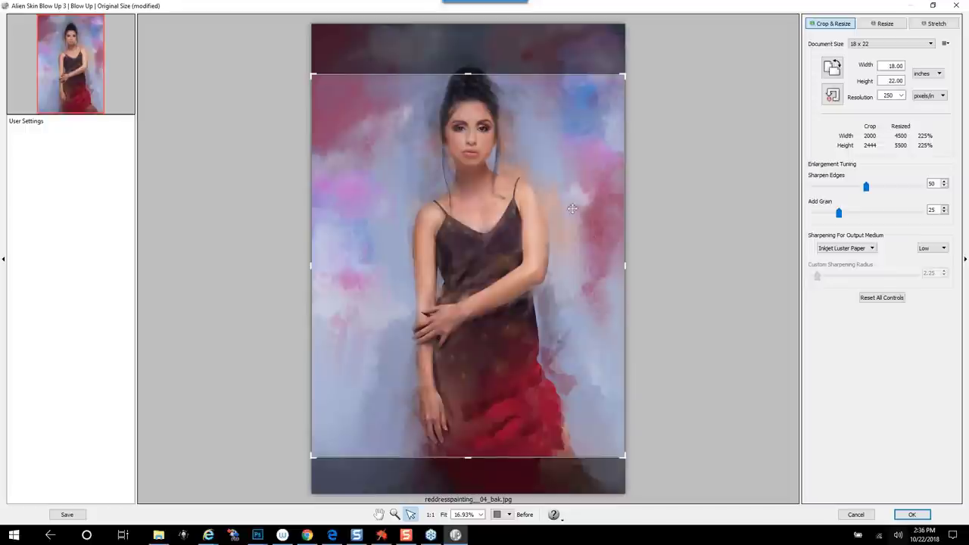
{"action": "left_click_drag", "start_coordinate": [571, 199], "coordinate": [578, 169]}
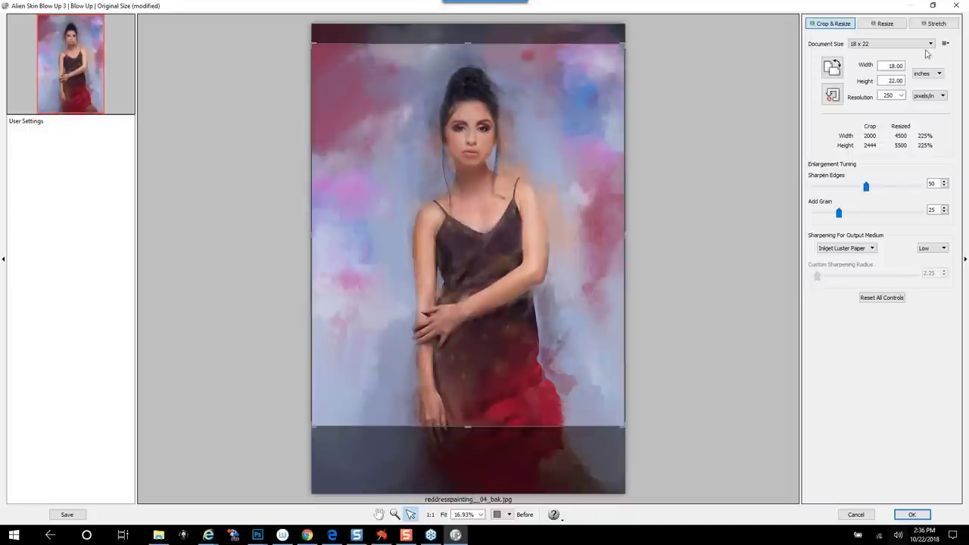
- Set the document size to the 20 x 30 photographic preset, apply the enlargement, and return to Photoshop
{"action": "left_click", "coordinate": [930, 44]}
{"action": "mouse_move", "coordinate": [904, 56]}
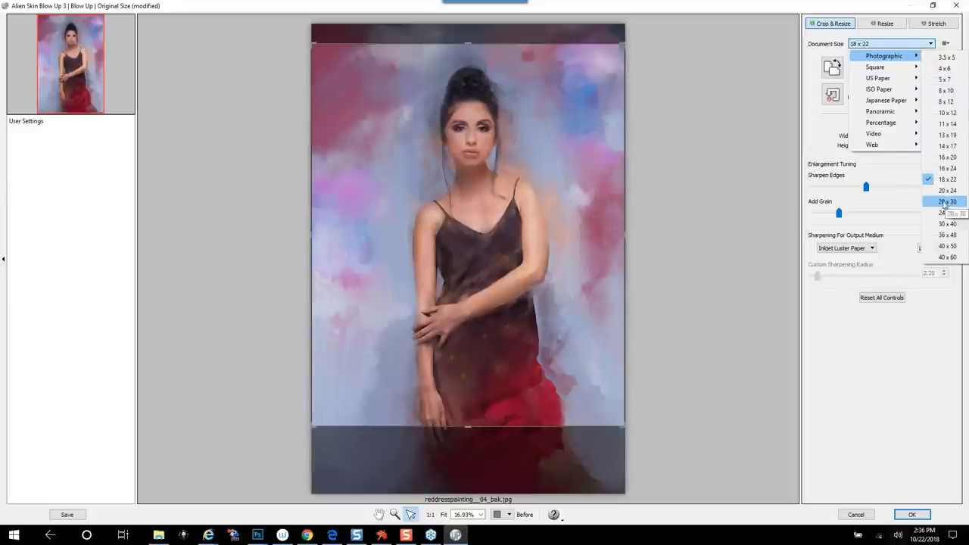
{"action": "key", "text": "Escape"}
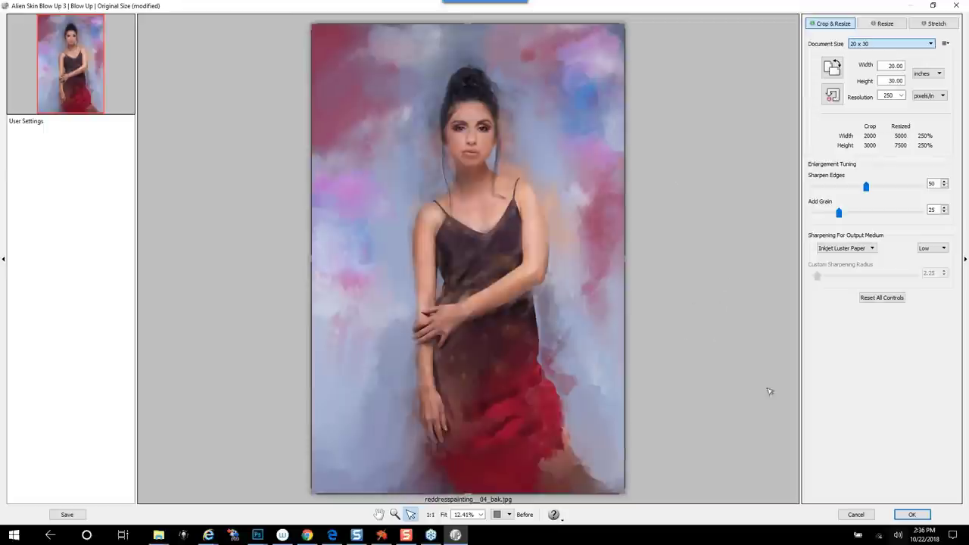
{"action": "left_click", "coordinate": [913, 515]}
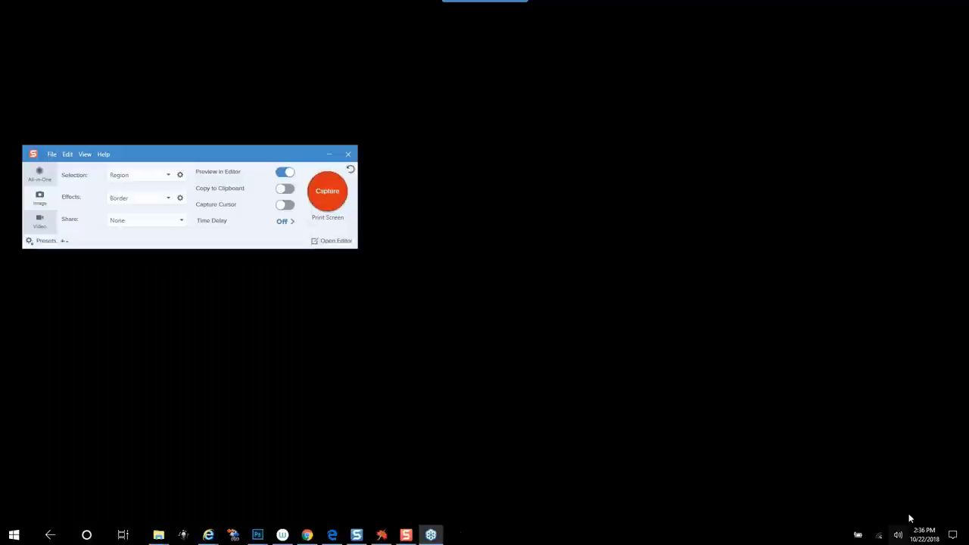
{"action": "key", "text": "super"}
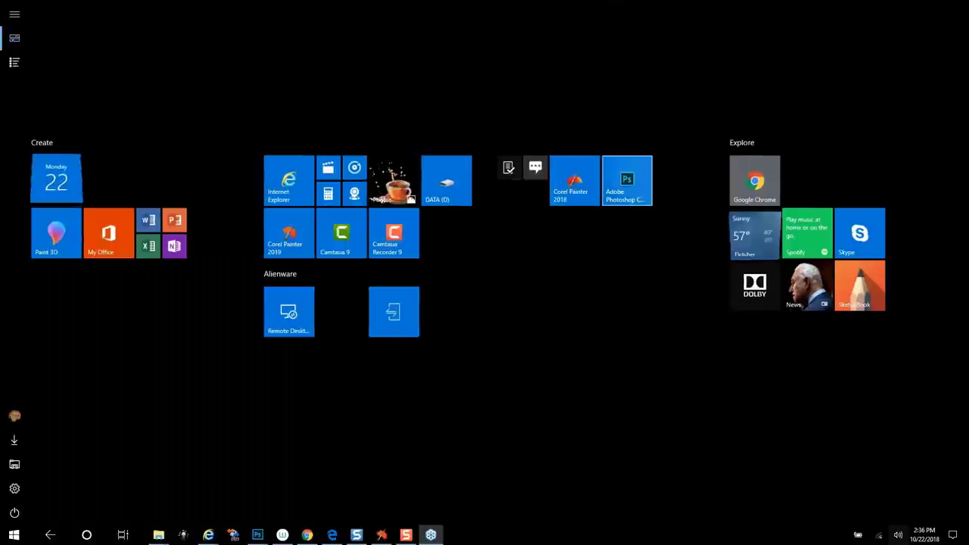
{"action": "left_click", "coordinate": [628, 179]}
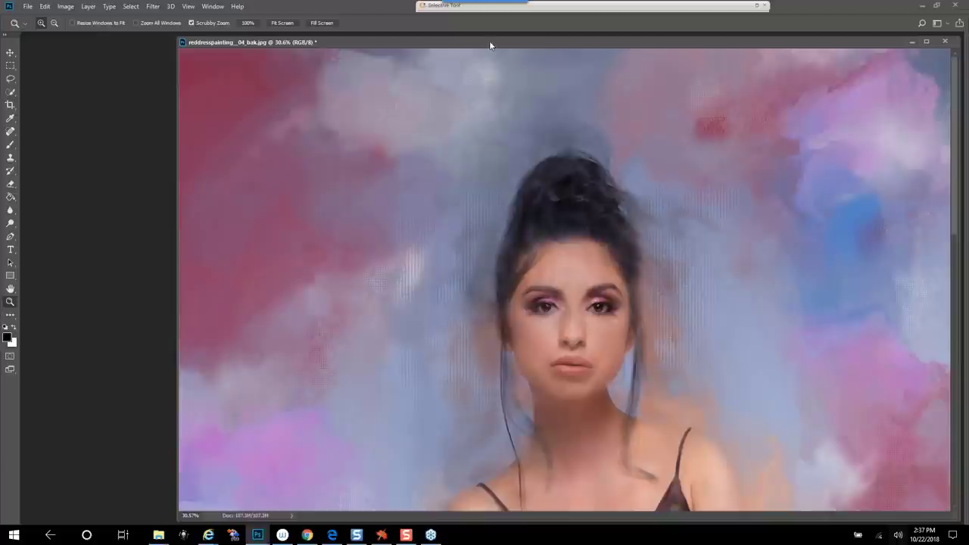
- Shift the enlarged painting's window aside and check its dimensions and resolution in Image Size
{"action": "left_click_drag", "start_coordinate": [473, 48], "coordinate": [428, 43]}
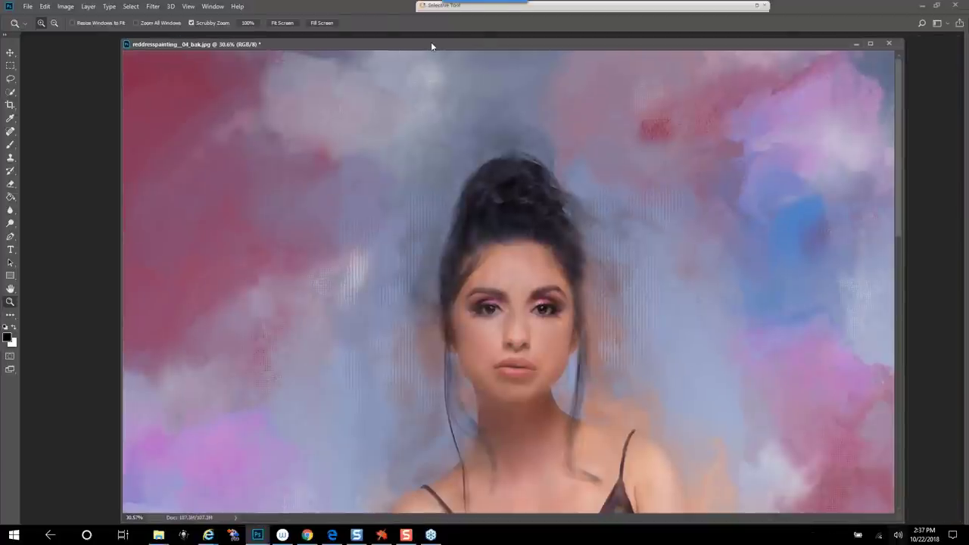
{"action": "left_click", "coordinate": [65, 6]}
{"action": "left_click", "coordinate": [103, 81]}
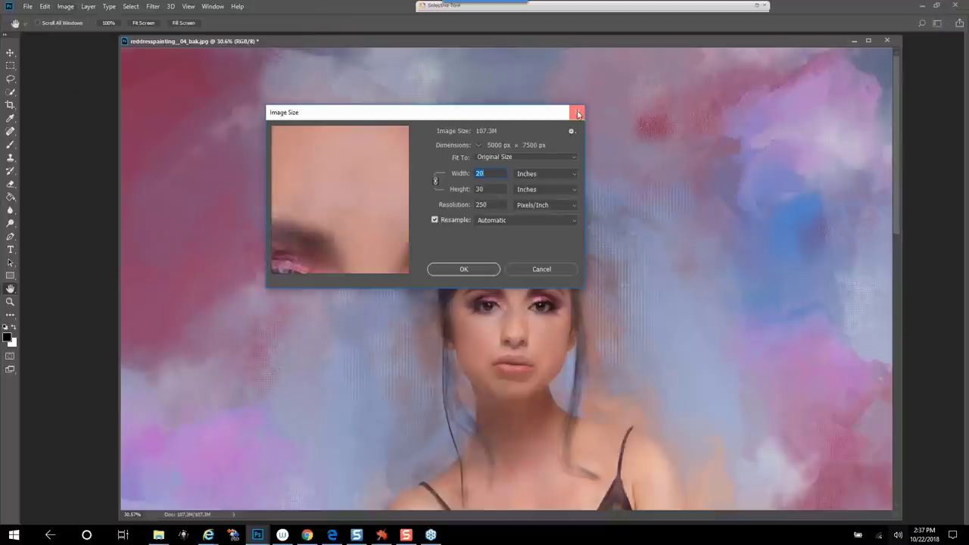
{"action": "left_click", "coordinate": [541, 269]}
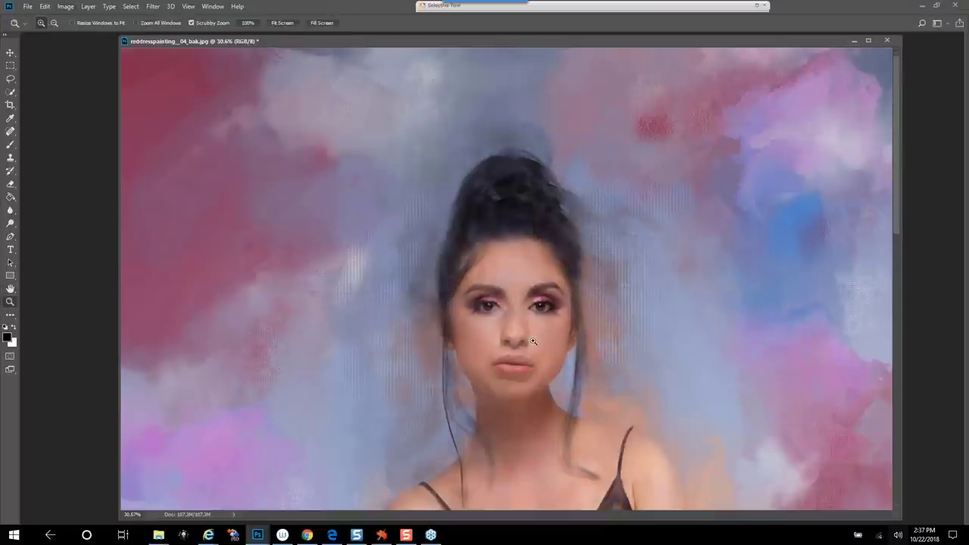
- Inspect the enlarged painting's face and background texture at 50% and 100%, and fit the painting to the screen
{"action": "left_click", "coordinate": [534, 340]}
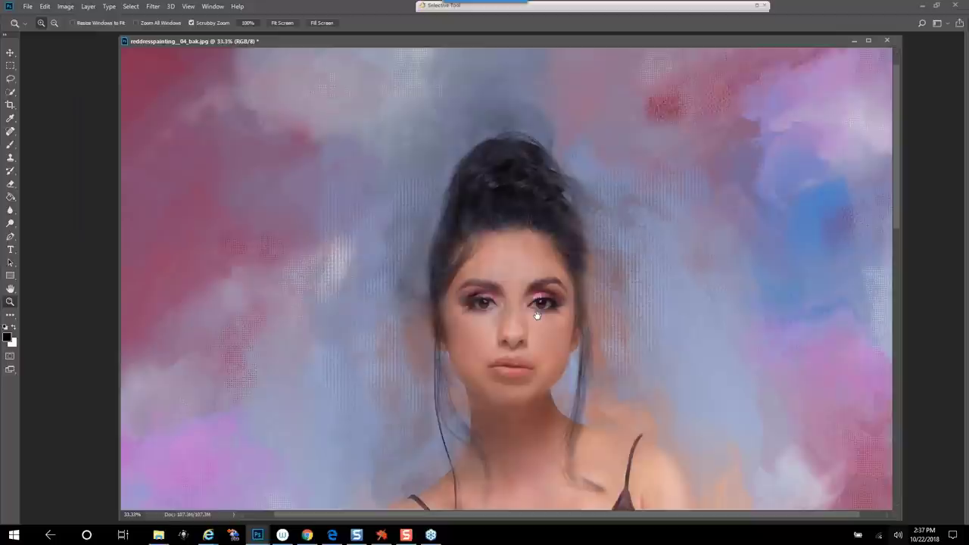
{"action": "left_click_drag", "start_coordinate": [536, 314], "coordinate": [527, 292]}
{"action": "left_click", "coordinate": [503, 228]}
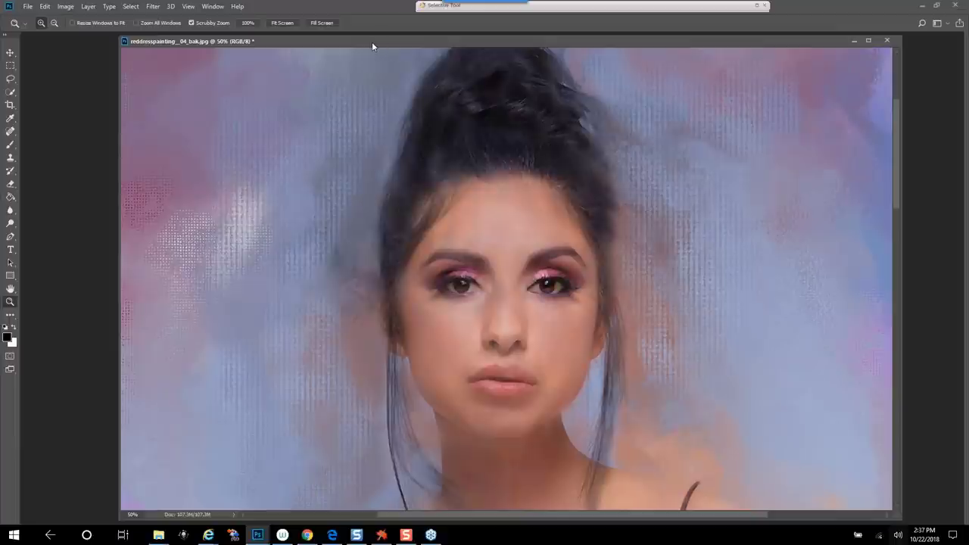
{"action": "left_click_drag", "start_coordinate": [372, 42], "coordinate": [359, 43]}
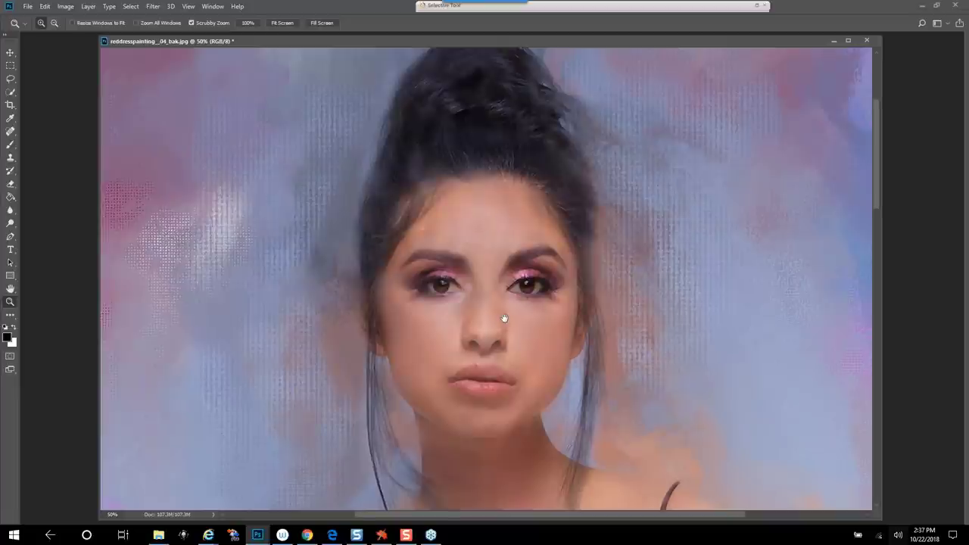
{"action": "left_click_drag", "start_coordinate": [504, 318], "coordinate": [515, 269]}
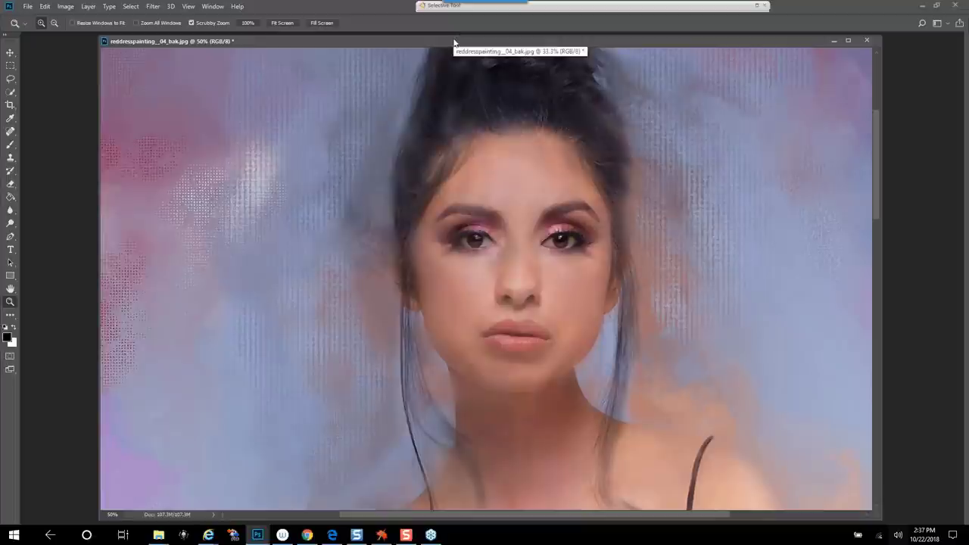
{"action": "left_click_drag", "start_coordinate": [455, 40], "coordinate": [440, 48]}
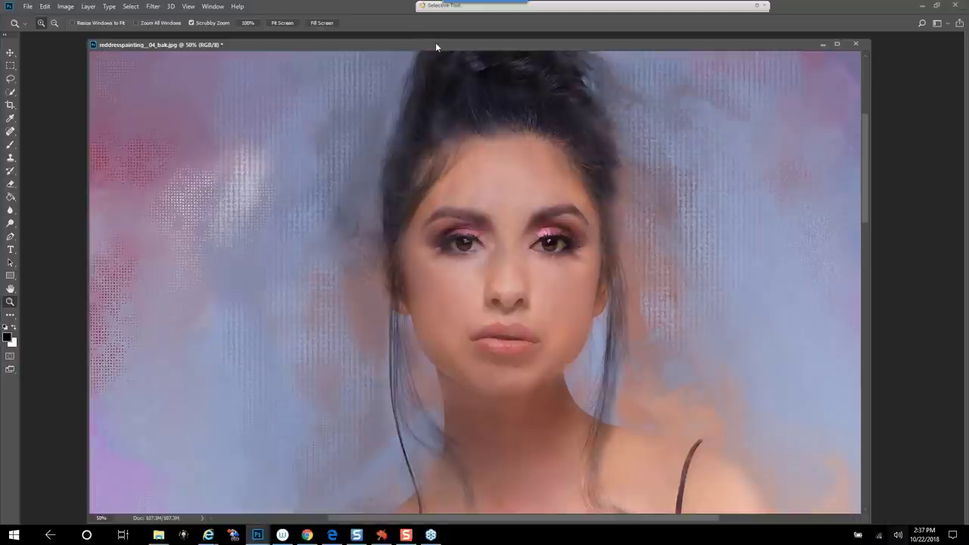
{"action": "left_click_drag", "start_coordinate": [432, 50], "coordinate": [424, 47]}
{"action": "left_click_drag", "start_coordinate": [565, 161], "coordinate": [545, 221]}
{"action": "left_click_drag", "start_coordinate": [526, 151], "coordinate": [492, 64]}
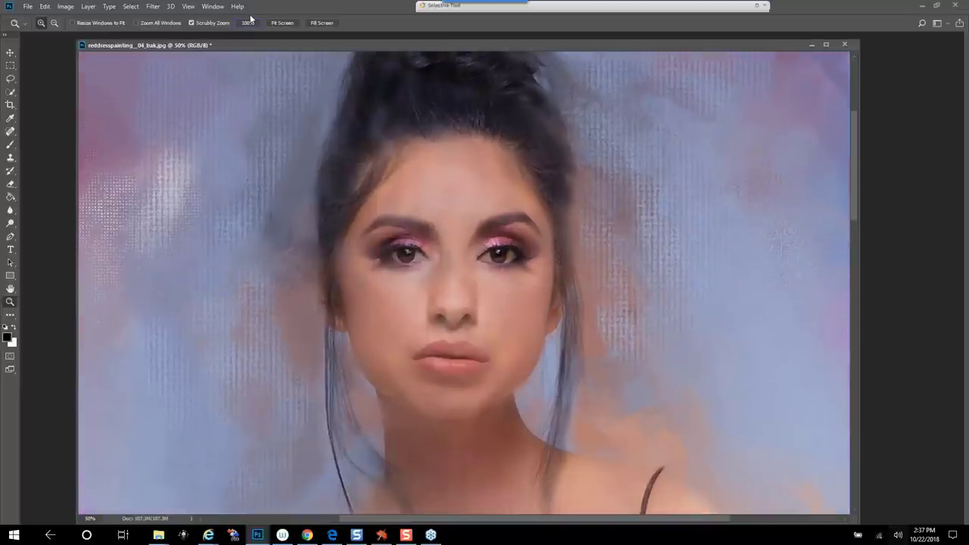
{"action": "left_click", "coordinate": [248, 23]}
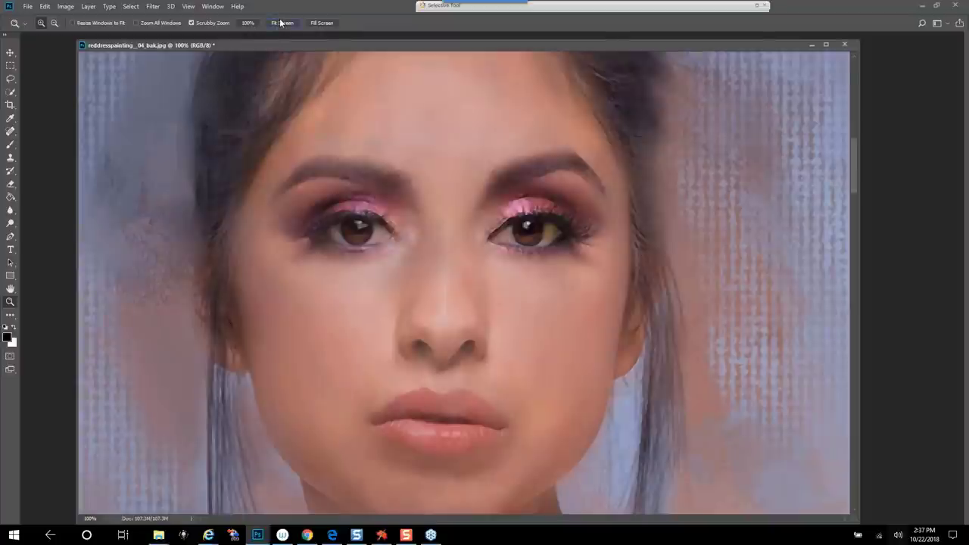
{"action": "left_click", "coordinate": [282, 23]}
- Zoom the smaller version of the painting to 50%, and move the enlarged painting's window to the middle of the workspace
{"action": "left_click", "coordinate": [593, 51]}
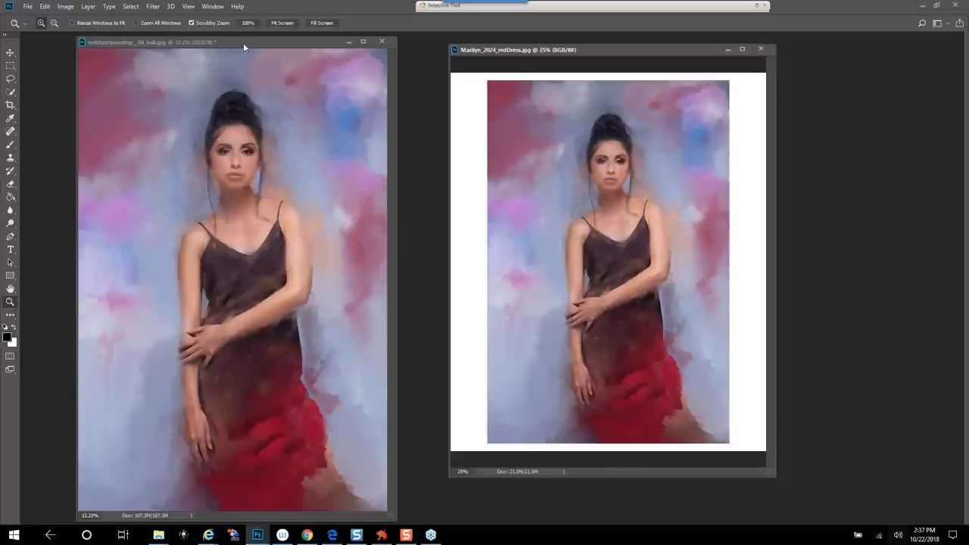
{"action": "mouse_move", "coordinate": [243, 42]}
{"action": "left_mouse_down"}
{"action": "mouse_move", "coordinate": [225, 64]}
{"action": "mouse_move", "coordinate": [250, 44]}
{"action": "left_mouse_up"}
{"action": "left_click", "coordinate": [618, 182]}
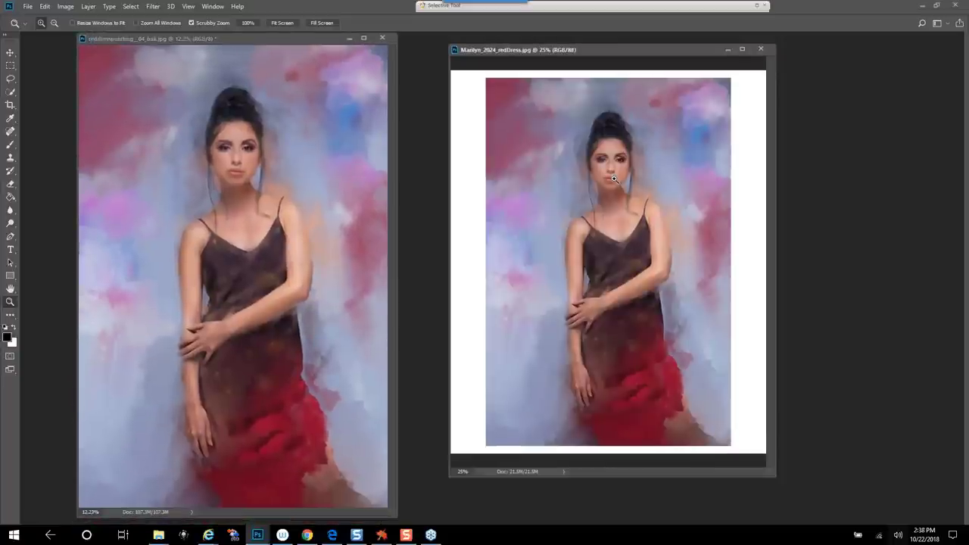
{"action": "left_click", "coordinate": [621, 186]}
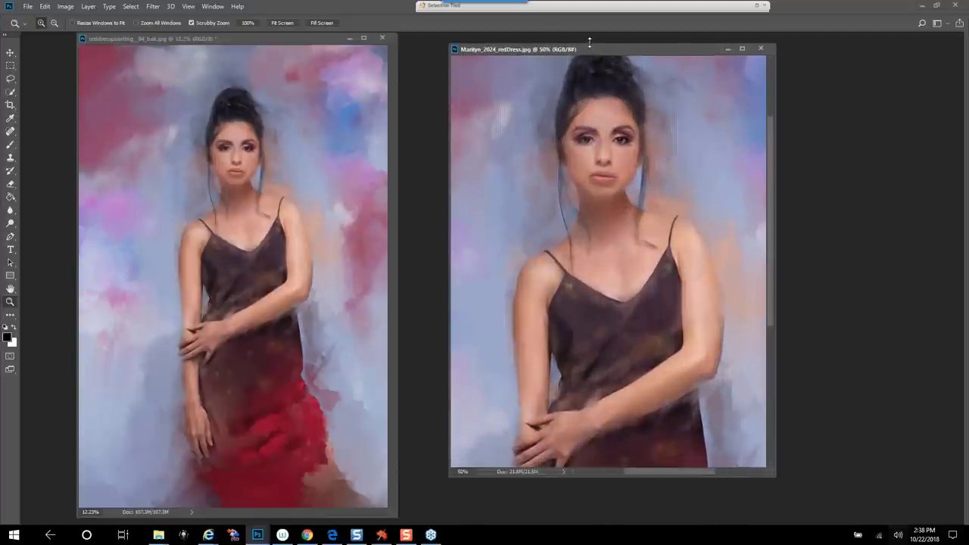
{"action": "left_click", "coordinate": [226, 40]}
{"action": "left_click_drag", "start_coordinate": [234, 37], "coordinate": [517, 40]}
- Open the Lucis Pro 6.1 filter on the enlarged painting, preview it at 12.5%, and split the channels with the composite display off
{"action": "left_click", "coordinate": [153, 6]}
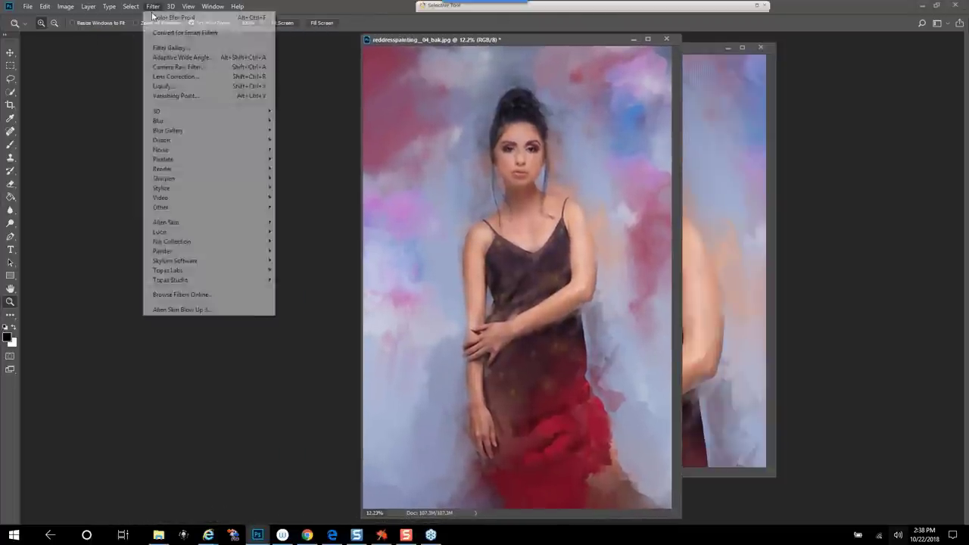
{"action": "mouse_move", "coordinate": [161, 232]}
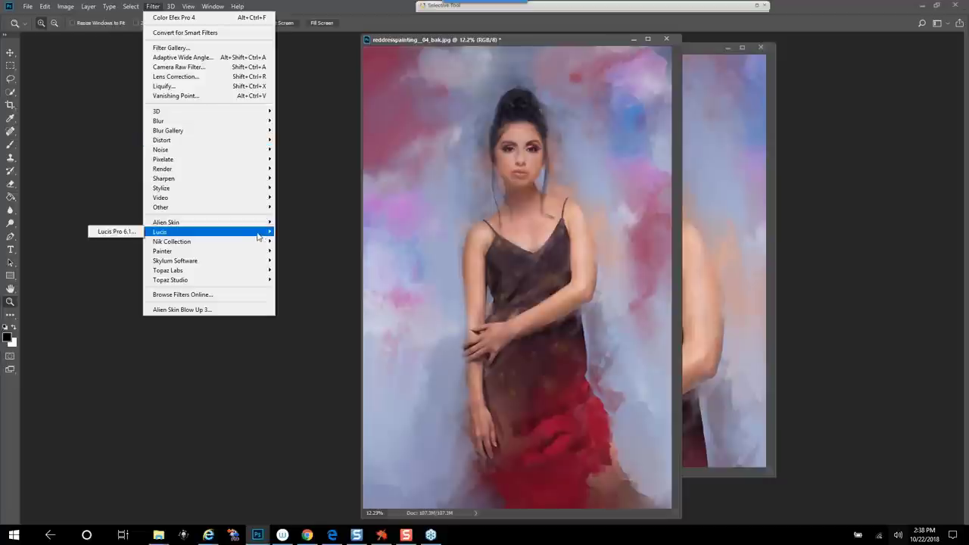
{"action": "left_click", "coordinate": [117, 232]}
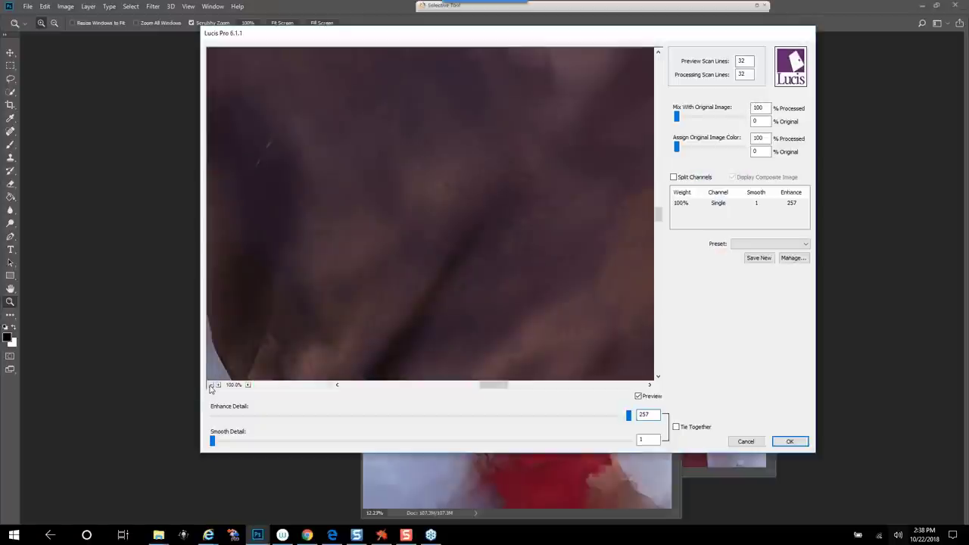
{"action": "left_click", "coordinate": [212, 386]}
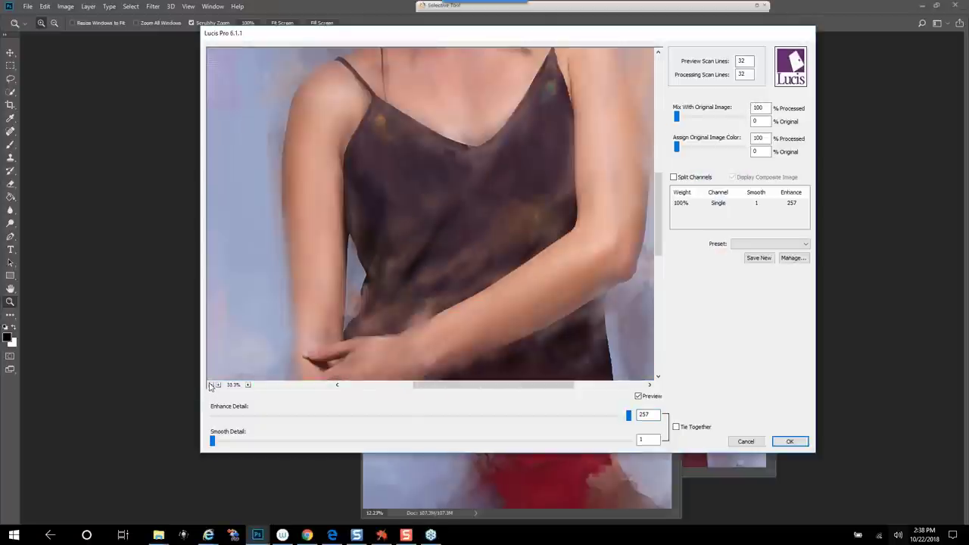
{"action": "left_click", "coordinate": [211, 386]}
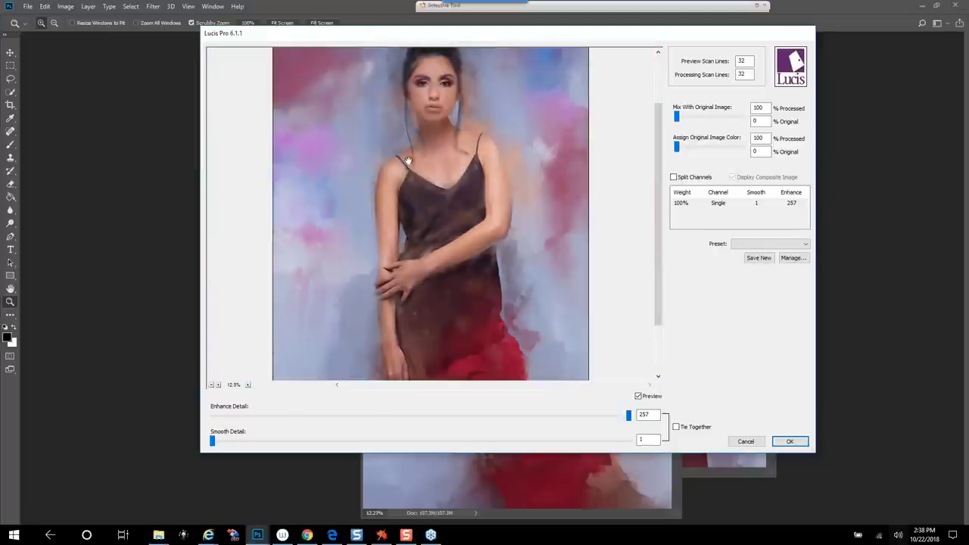
{"action": "left_click", "coordinate": [432, 208], "text": "alt"}
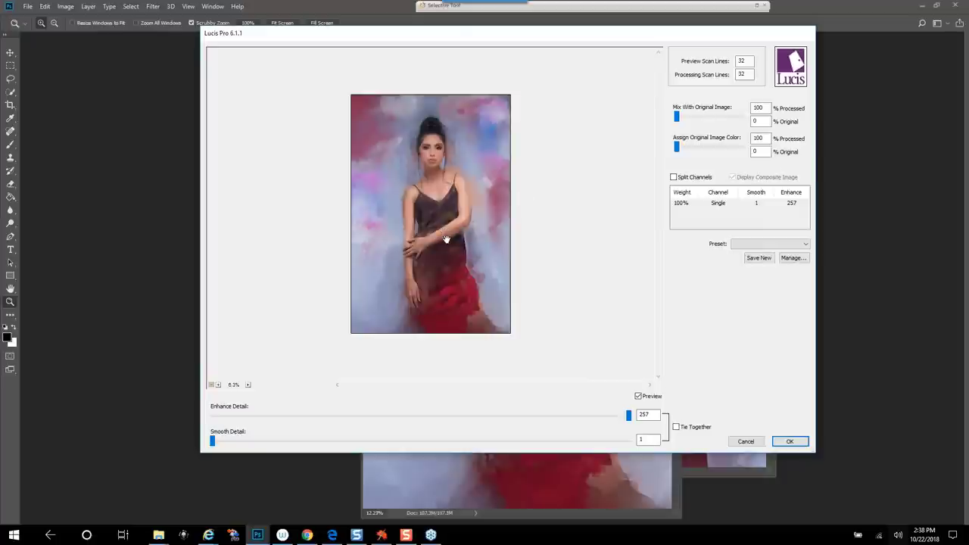
{"action": "left_click", "coordinate": [218, 386]}
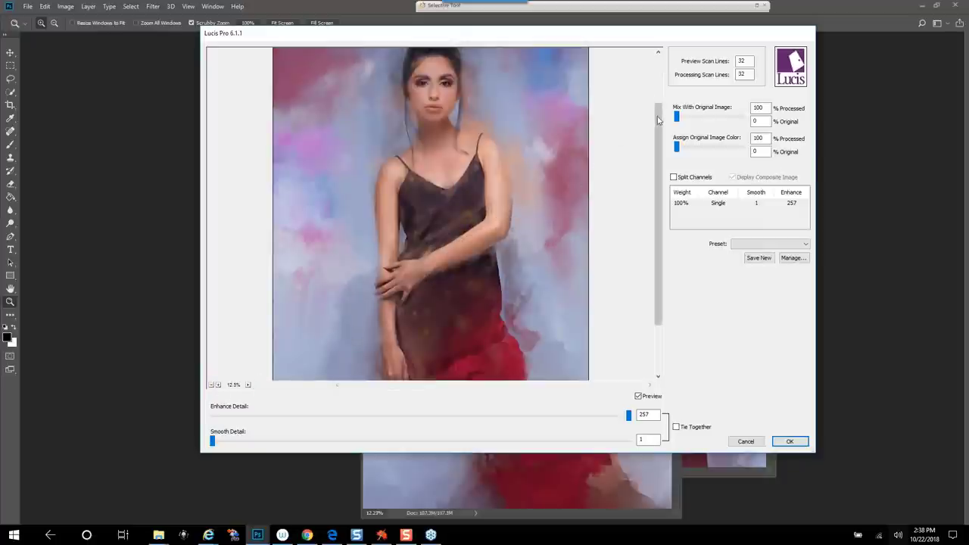
{"action": "left_click_drag", "start_coordinate": [658, 120], "coordinate": [643, 68]}
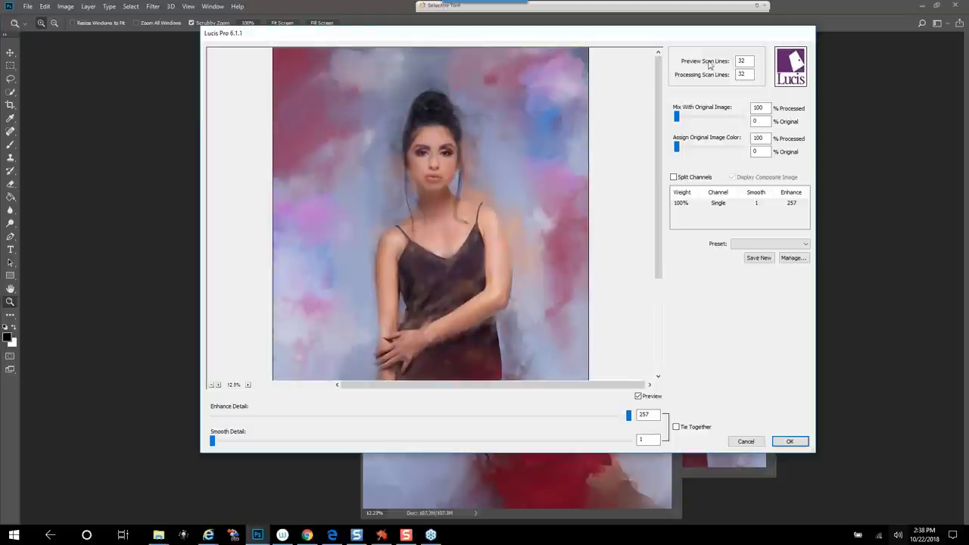
{"action": "left_click", "coordinate": [673, 177]}
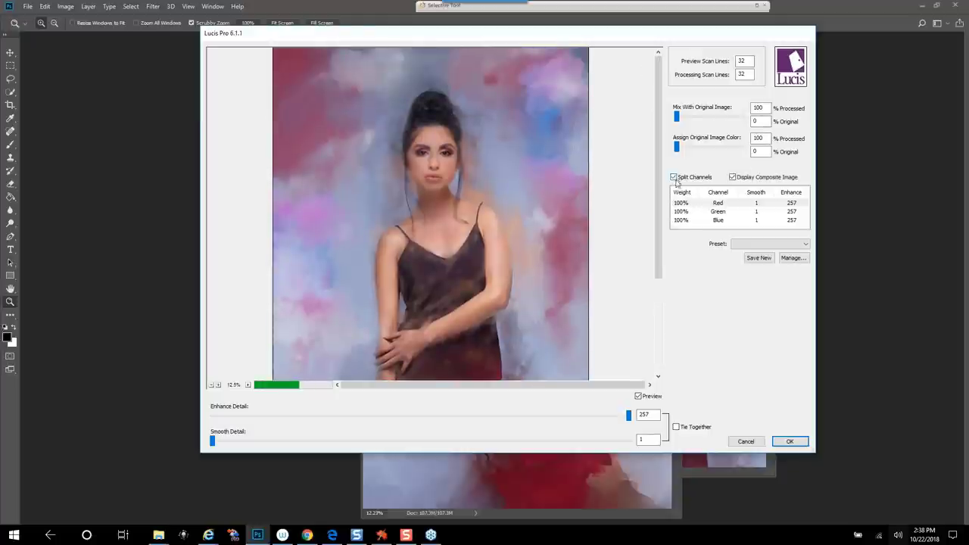
{"action": "left_click", "coordinate": [732, 177]}
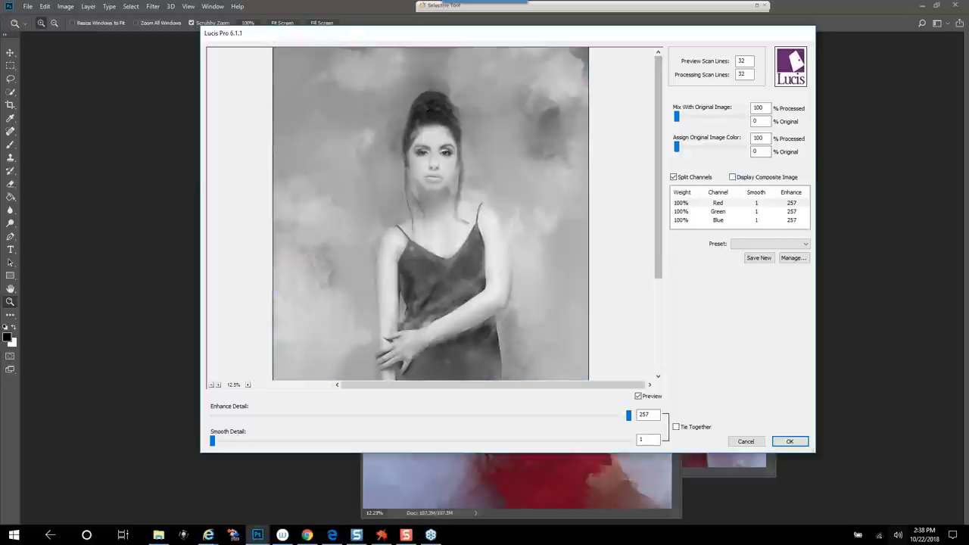
- Try Lucis Pro Enhance Detail values of 227 for the red channel, 241 for green and 221 for blue
{"action": "left_click", "coordinate": [720, 206]}
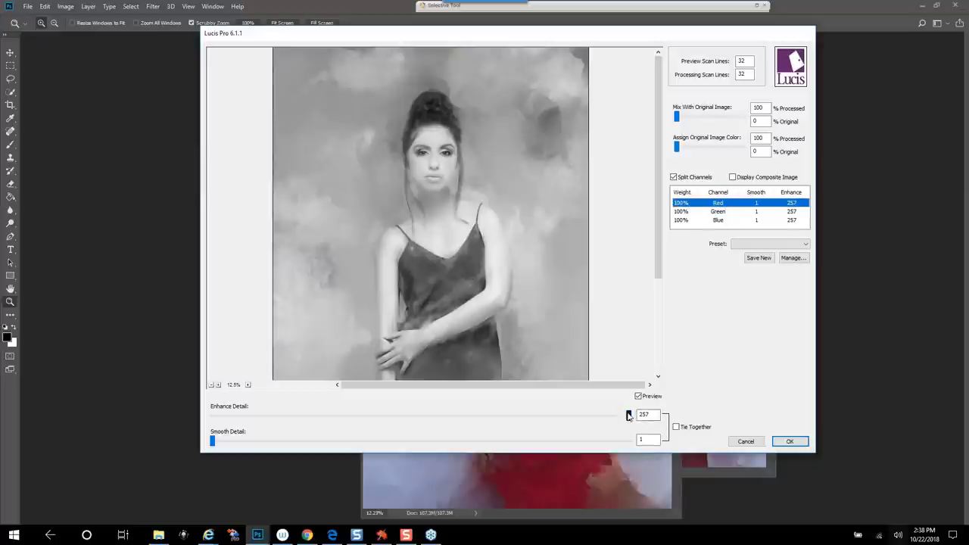
{"action": "left_click_drag", "start_coordinate": [627, 420], "coordinate": [579, 419]}
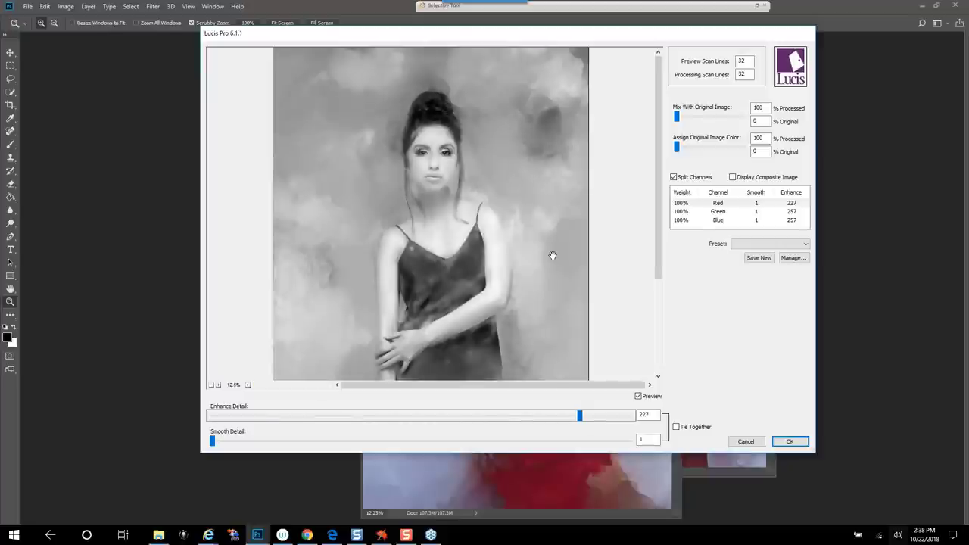
{"action": "left_click", "coordinate": [699, 215]}
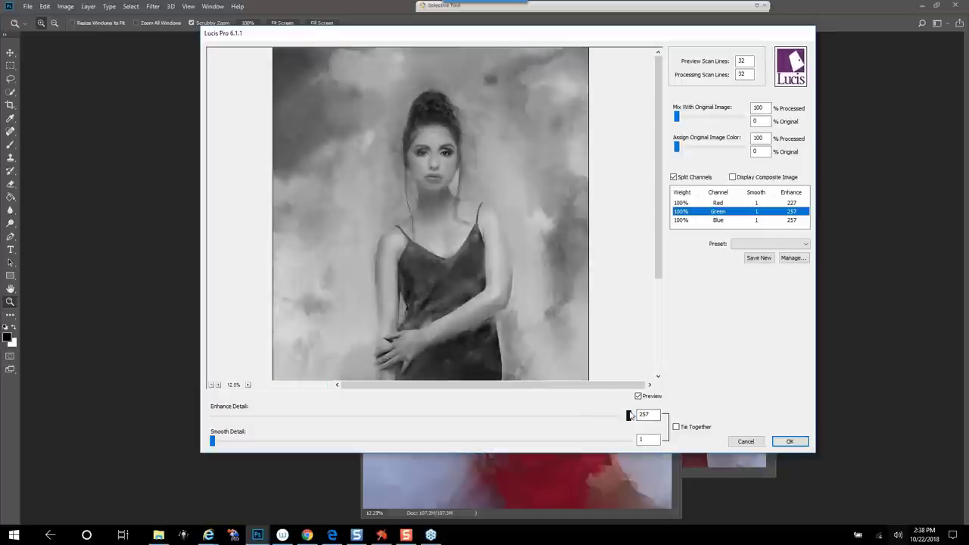
{"action": "left_click_drag", "start_coordinate": [629, 420], "coordinate": [602, 420]}
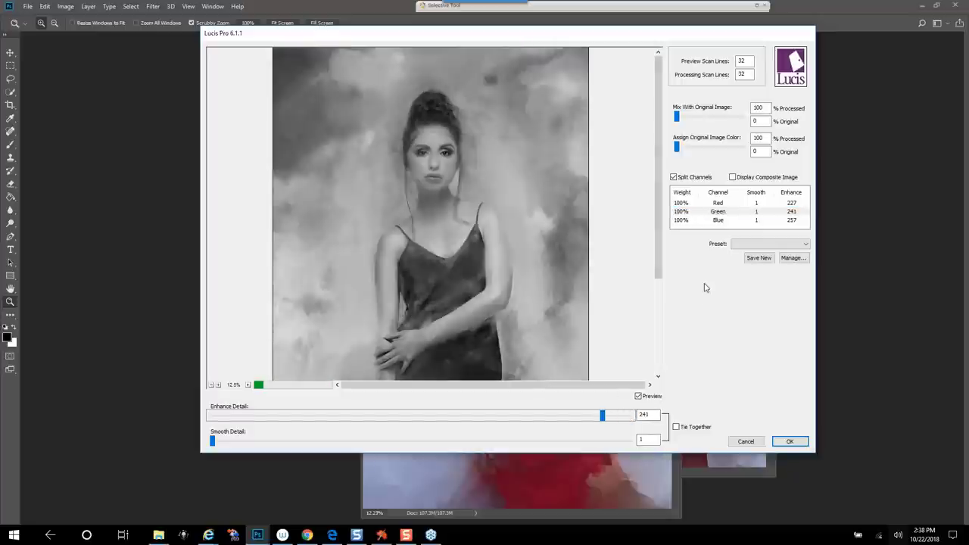
{"action": "left_click", "coordinate": [689, 220]}
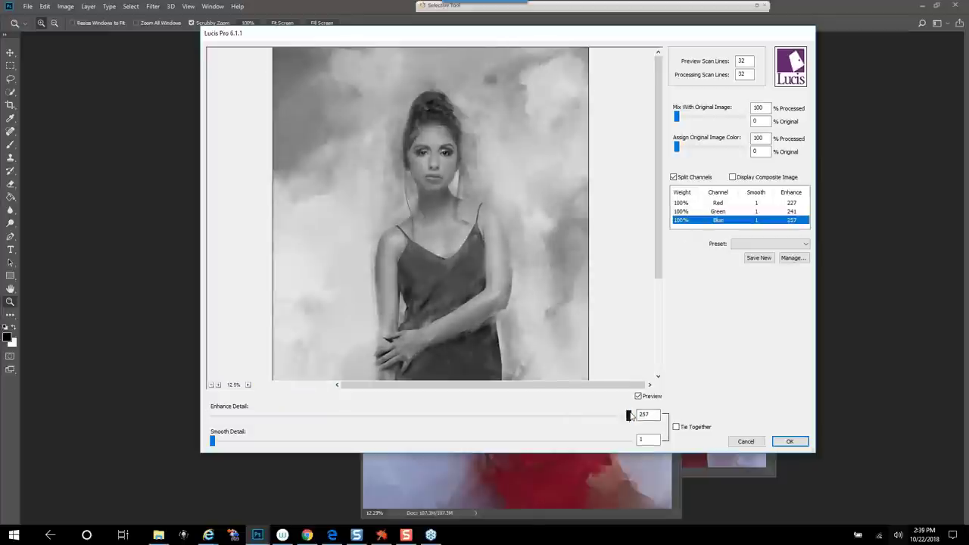
{"action": "left_click_drag", "start_coordinate": [629, 414], "coordinate": [569, 415]}
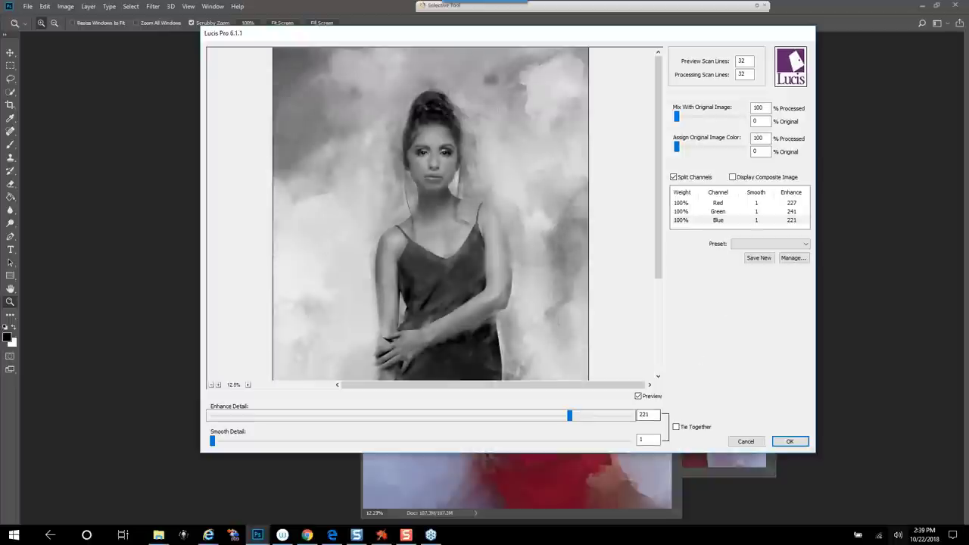
- Display the composite image and compare the painting with and without the Lucis Pro effect
{"action": "left_click", "coordinate": [733, 177]}
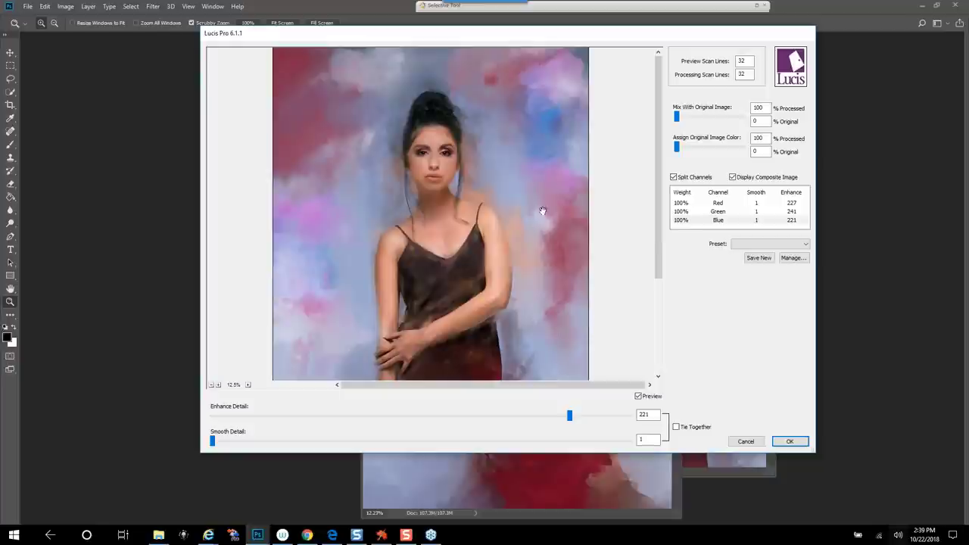
{"action": "left_click", "coordinate": [638, 397]}
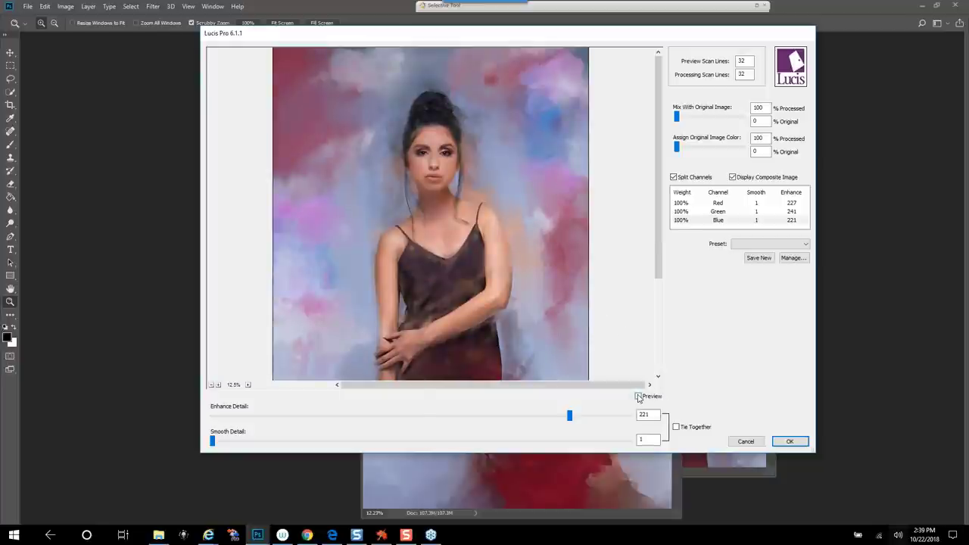
{"action": "left_click", "coordinate": [638, 397]}
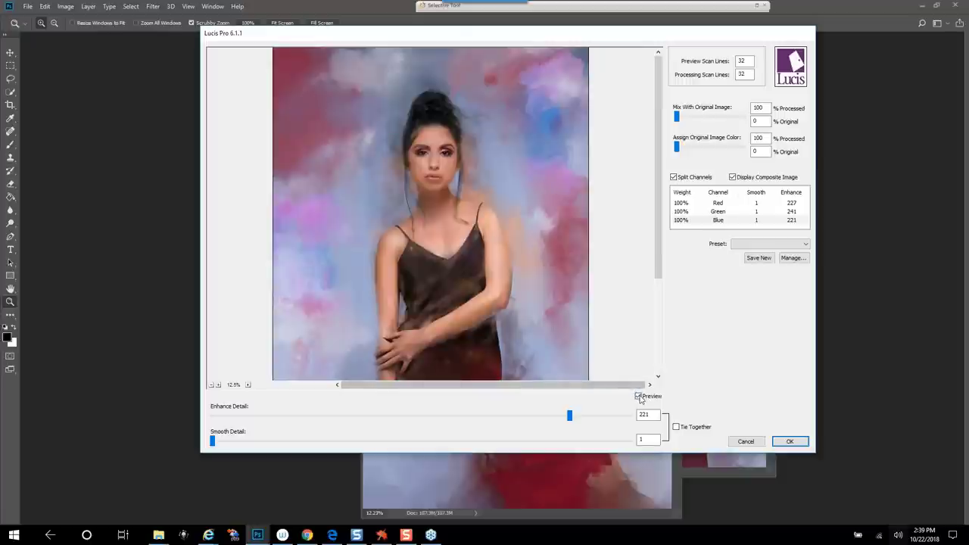
{"action": "left_click", "coordinate": [638, 397]}
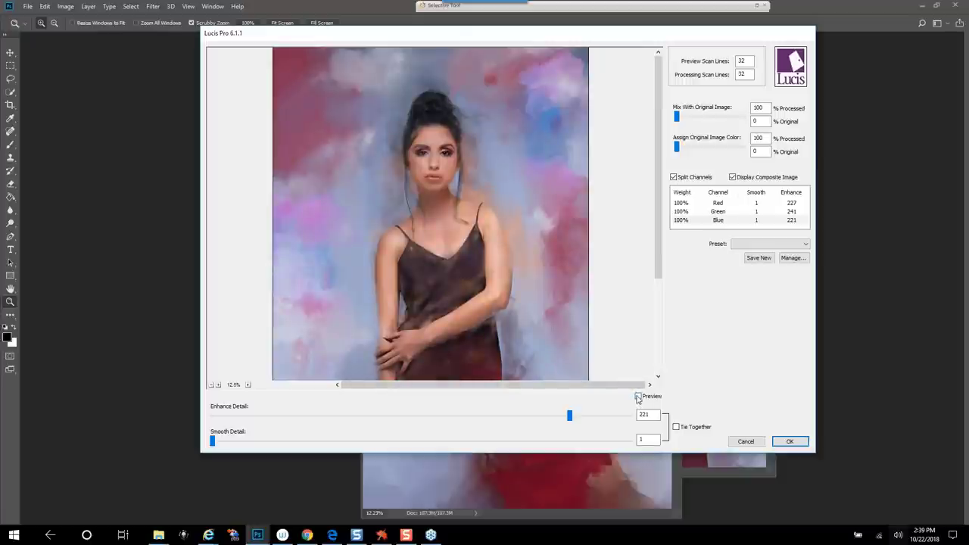
{"action": "left_click", "coordinate": [638, 397]}
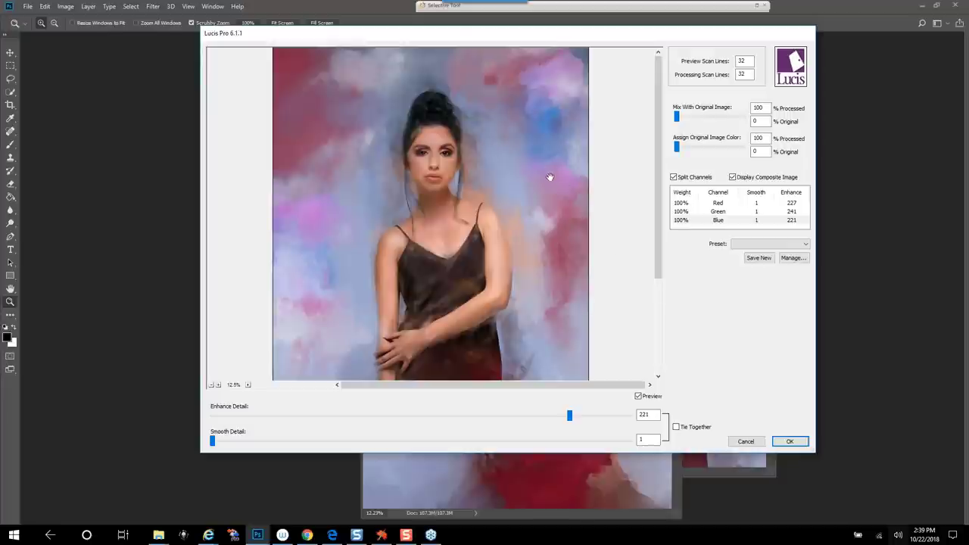
- Try stronger Enhance Detail values of 171 for the red channel, 155 for green and 147 for blue
{"action": "left_click", "coordinate": [719, 203]}
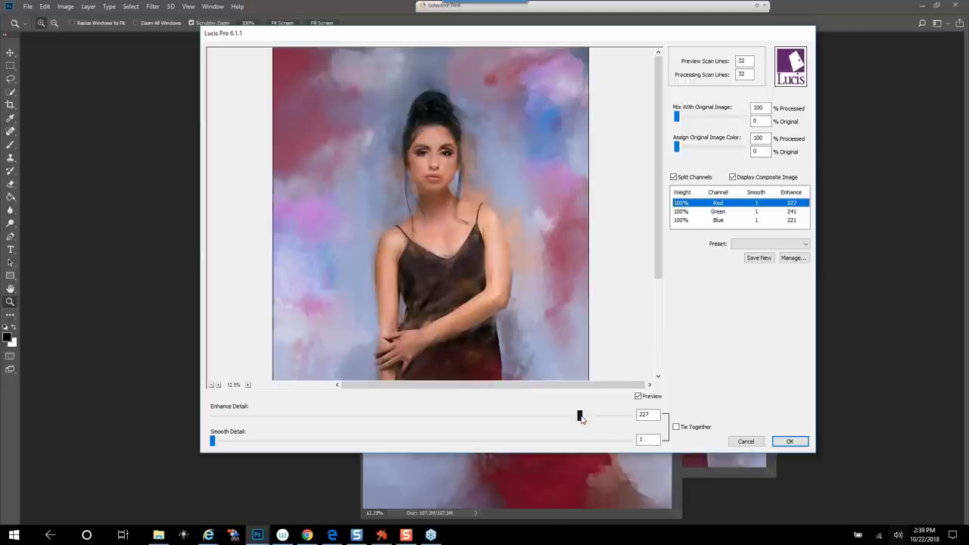
{"action": "left_click_drag", "start_coordinate": [581, 419], "coordinate": [489, 419]}
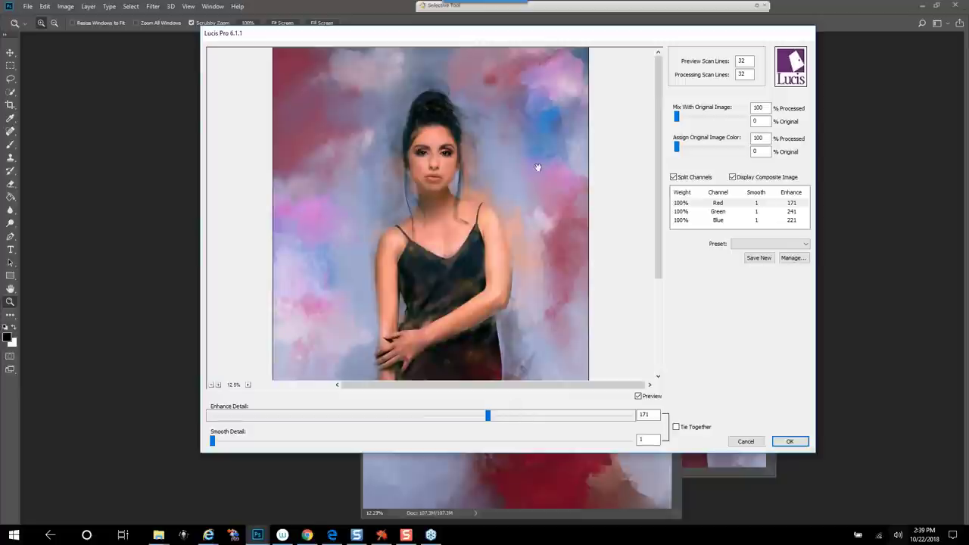
{"action": "left_click", "coordinate": [719, 212]}
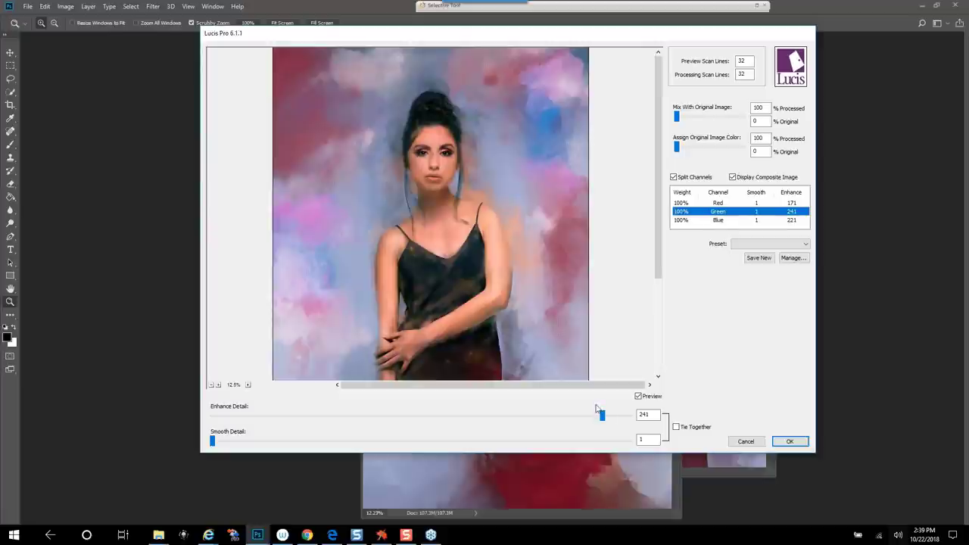
{"action": "left_click_drag", "start_coordinate": [602, 415], "coordinate": [461, 416]}
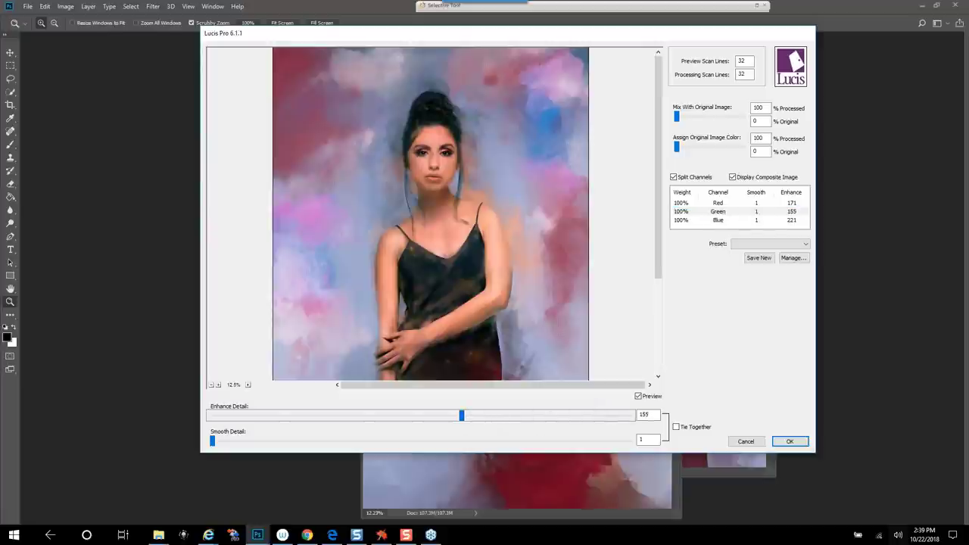
{"action": "left_click", "coordinate": [719, 221]}
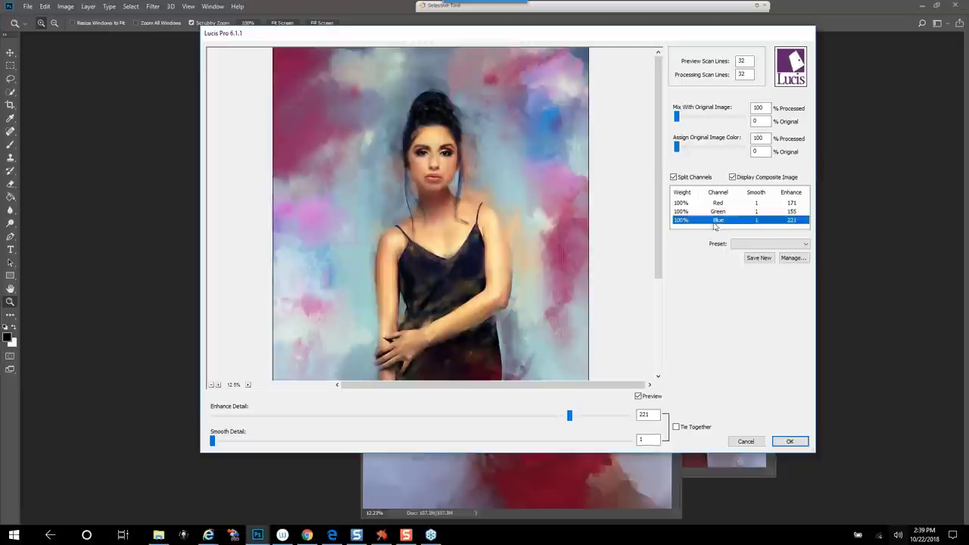
{"action": "left_click_drag", "start_coordinate": [570, 417], "coordinate": [448, 417]}
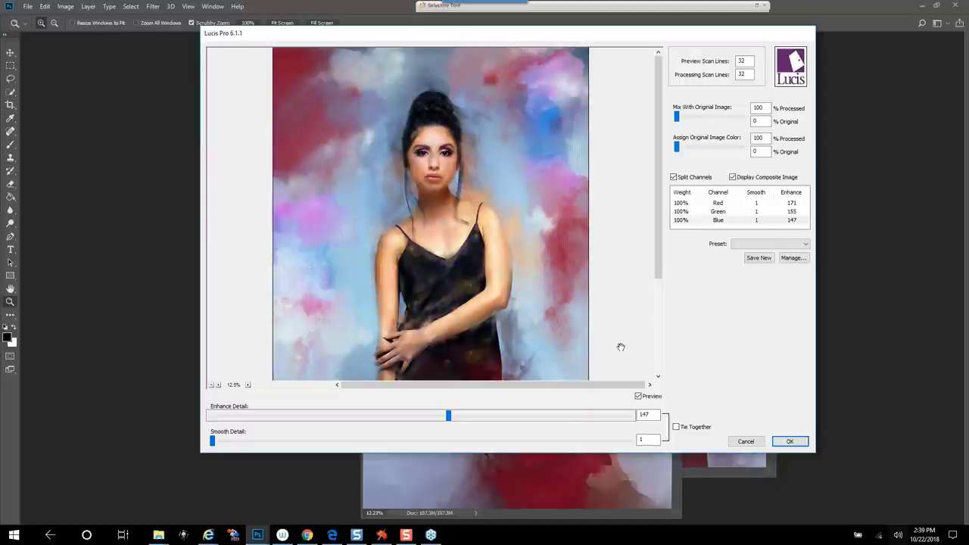
- Compare the stronger effect with the unfiltered painting and close Lucis Pro without applying it
{"action": "left_click", "coordinate": [638, 396]}
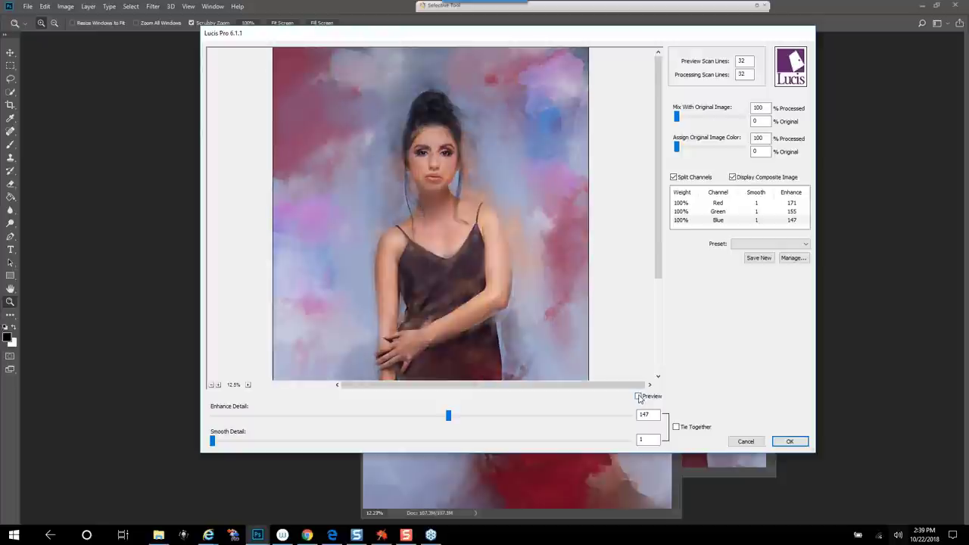
{"action": "left_click", "coordinate": [638, 396]}
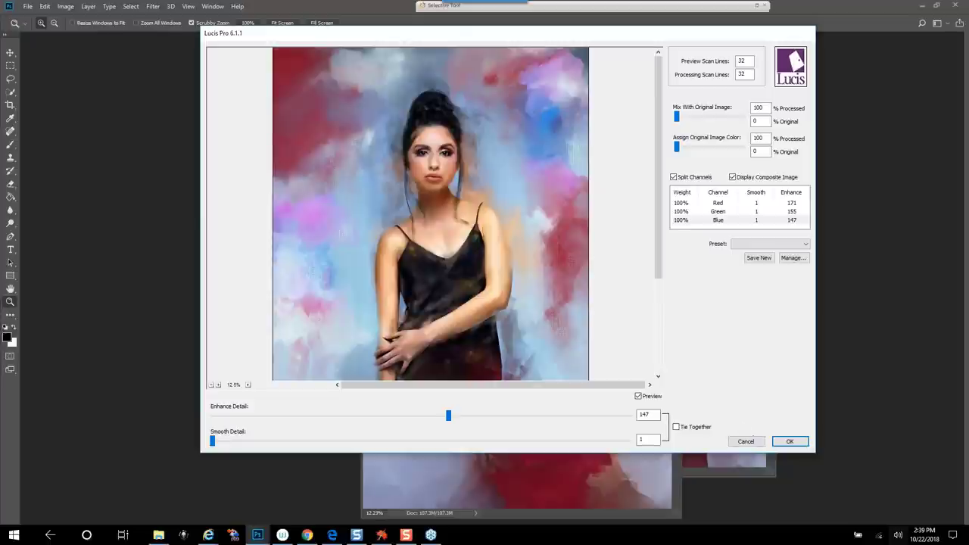
{"action": "left_click", "coordinate": [744, 443]}
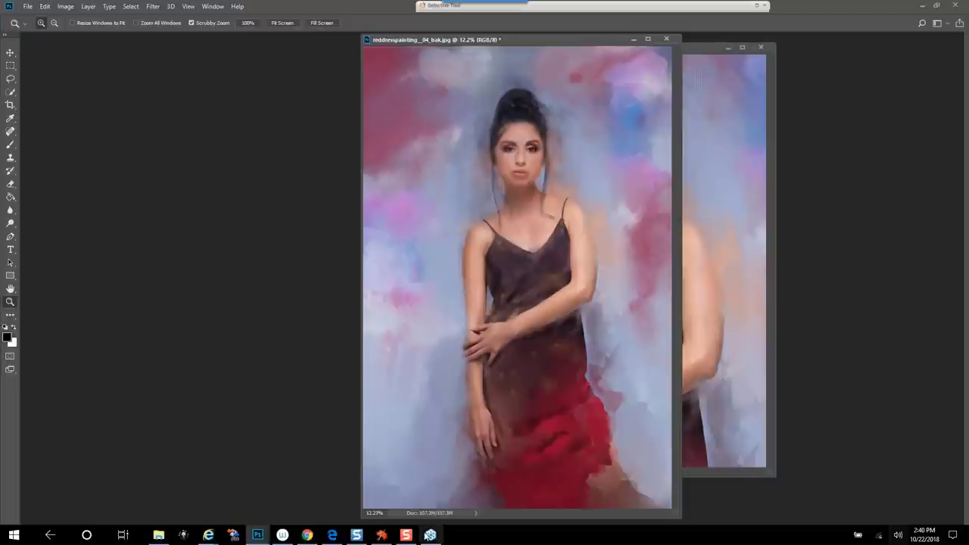
- Switch to Chrome and view the Kit page of digital painting resources at the Blow Up 3 and Lucis Pro entries
{"action": "left_click", "coordinate": [307, 535]}
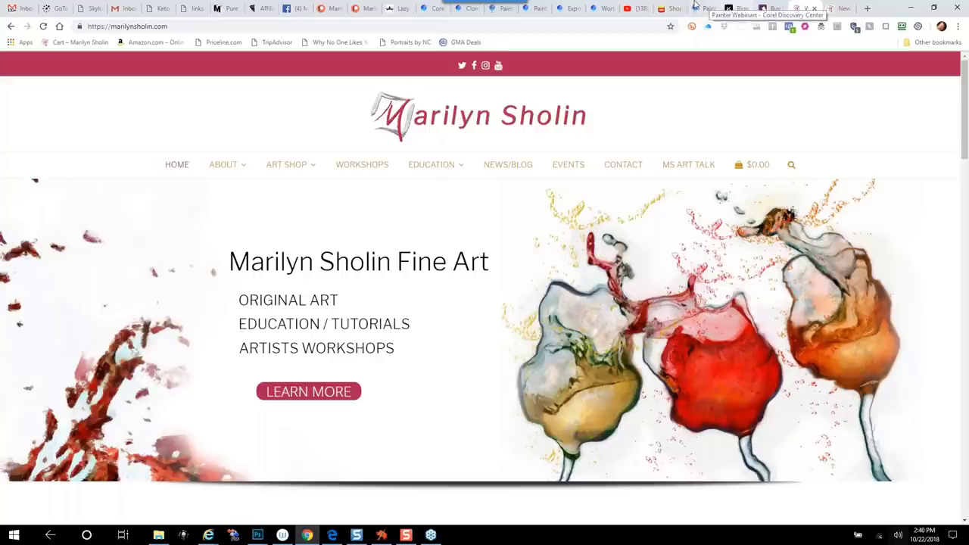
{"action": "left_click", "coordinate": [734, 8]}
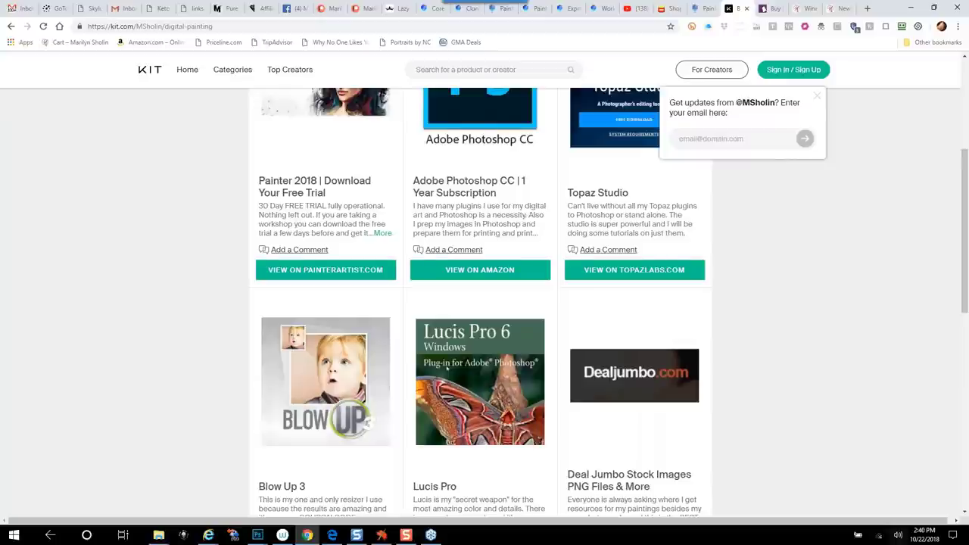
- View the Blow Up 3 entry and its coupon details on the Kit page and close it
{"action": "scroll", "coordinate": [480, 302], "scroll_direction": "down", "scroll_amount": 5}
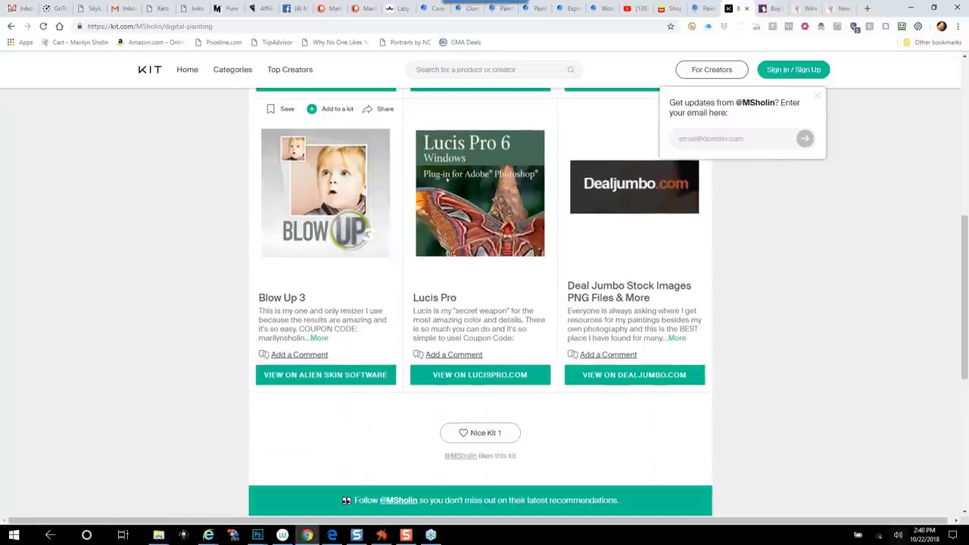
{"action": "left_click", "coordinate": [326, 193]}
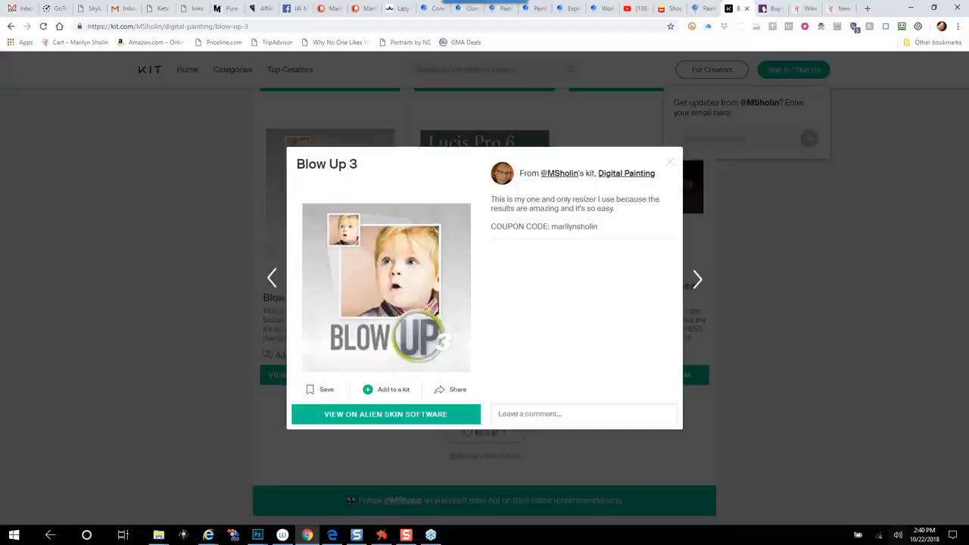
{"action": "key", "text": "Escape"}
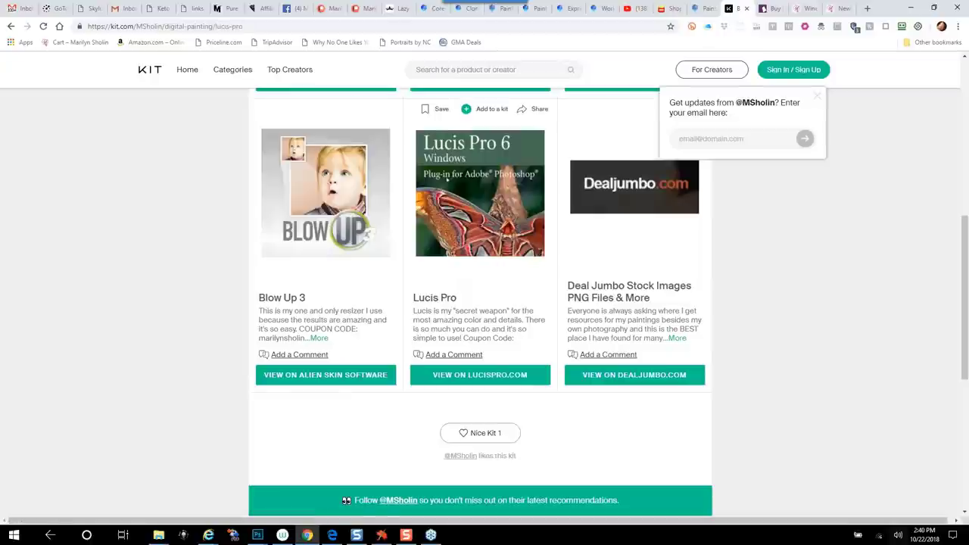
- View the Lucis Pro entry's coupon details and the product options in the Lucis Pro store, and close the entry
{"action": "left_click", "coordinate": [448, 180]}
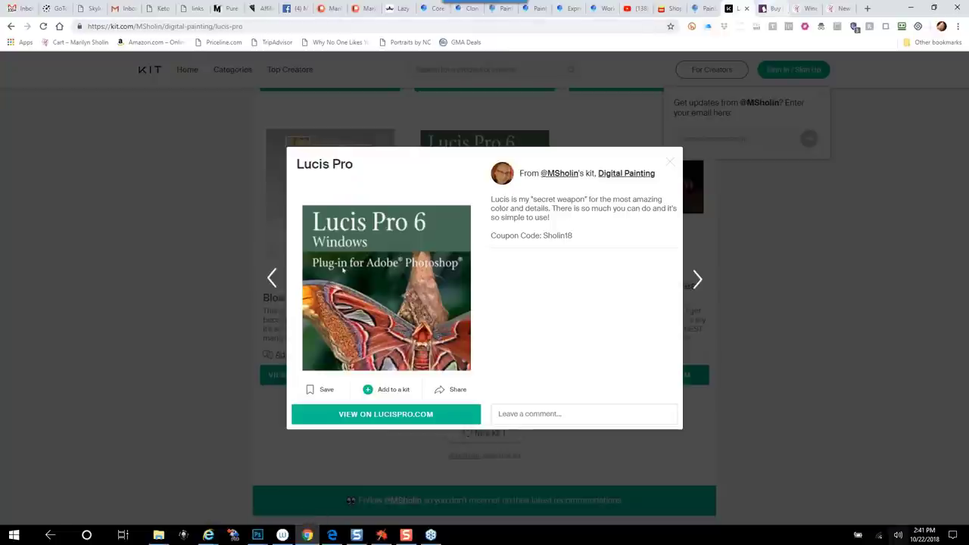
{"action": "key", "text": "ctrl+Tab"}
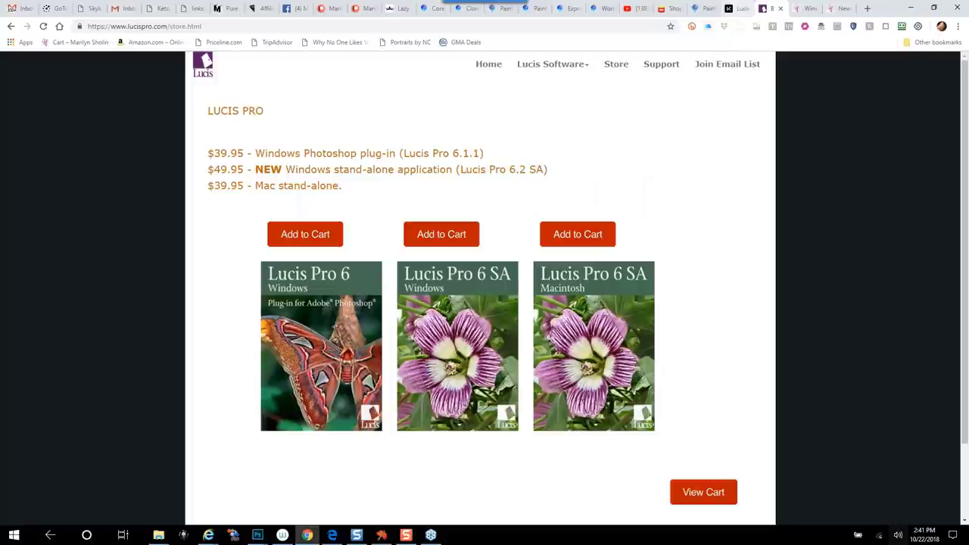
{"action": "key", "text": "ctrl+shift+Tab"}
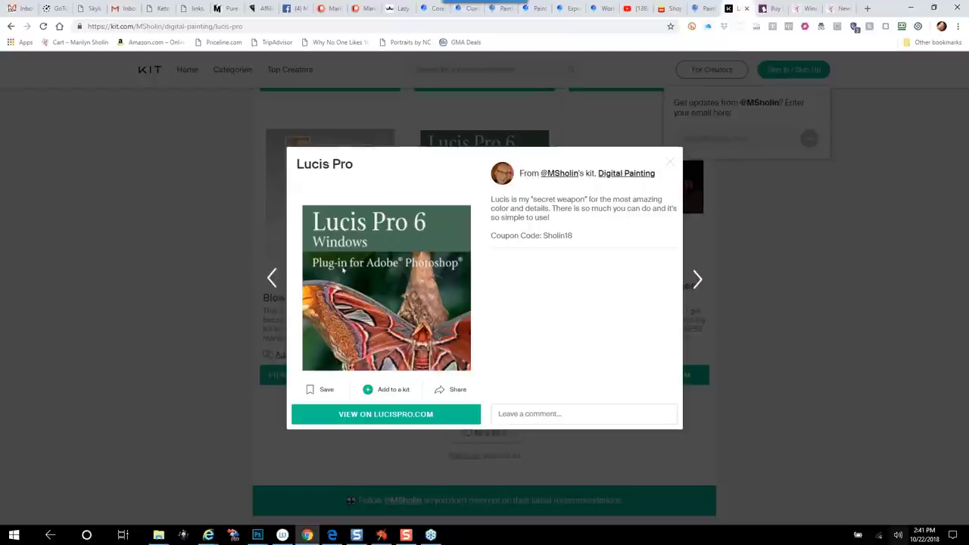
{"action": "key", "text": "Escape"}
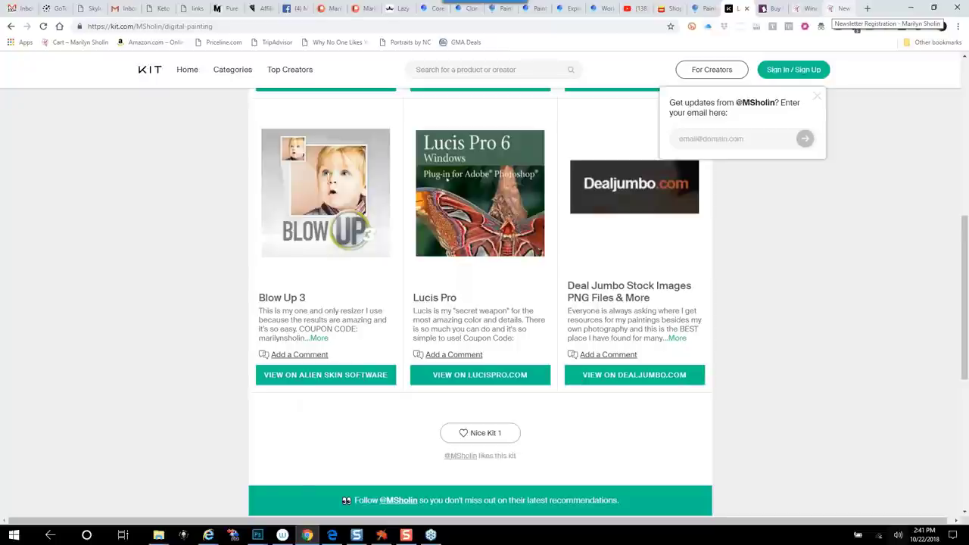
- Show the artist's website home page down to the newsletter invitation and footer
{"action": "left_click", "coordinate": [843, 9]}
{"action": "left_click", "coordinate": [803, 8]}
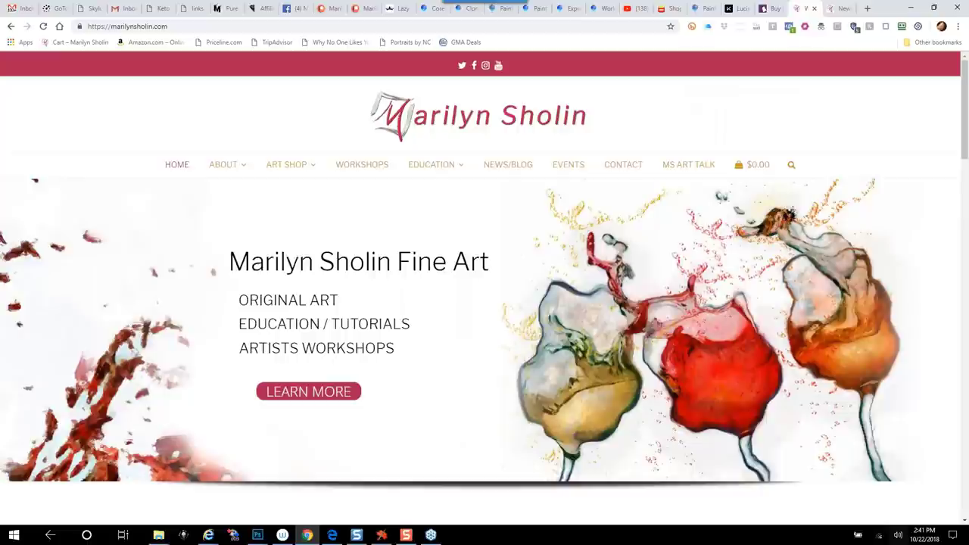
{"action": "scroll", "coordinate": [726, 128], "scroll_direction": "down", "scroll_amount": 1}
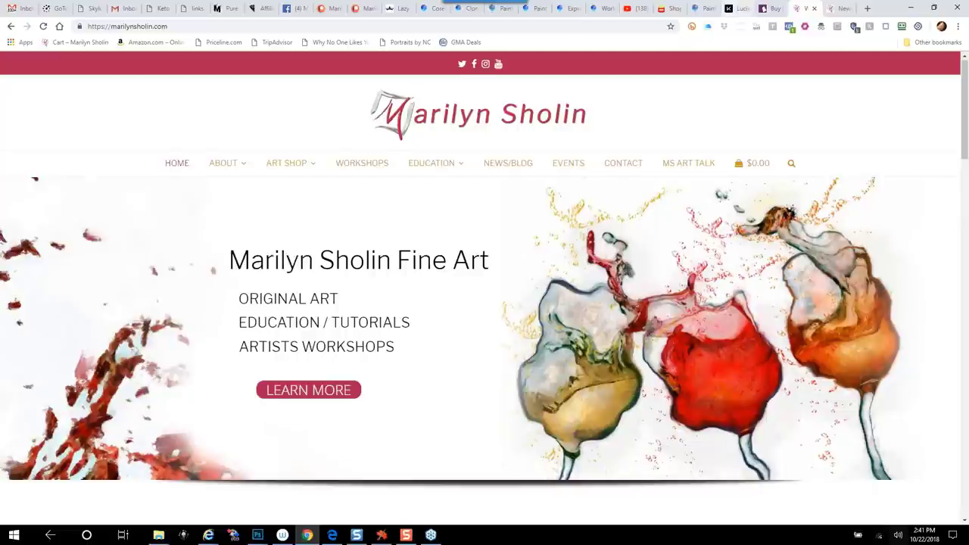
{"action": "scroll", "coordinate": [687, 277], "scroll_direction": "down", "scroll_amount": 20}
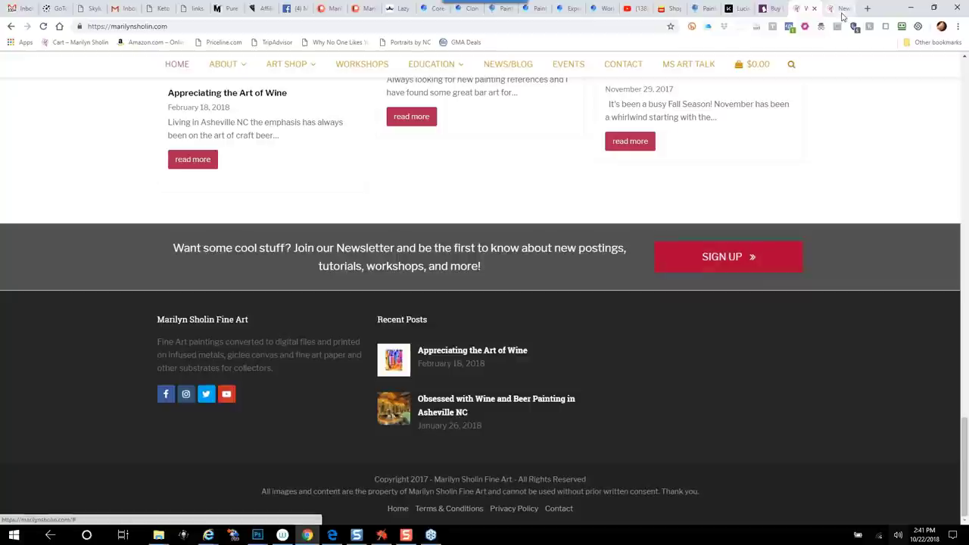
- Show the Newsletter Registration page and review the sign-up form's fields and email list options
{"action": "left_click", "coordinate": [842, 10]}
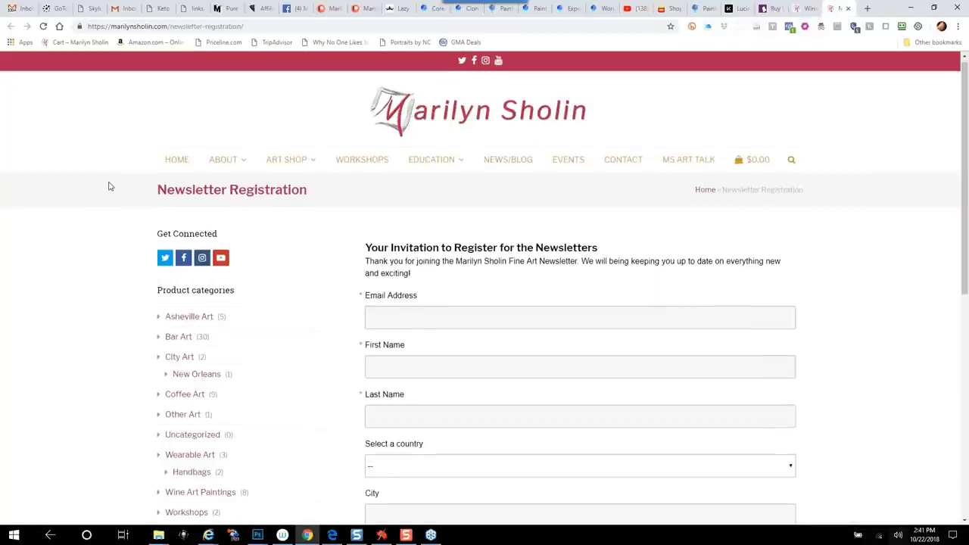
{"action": "scroll", "coordinate": [108, 186], "scroll_direction": "down", "scroll_amount": 5}
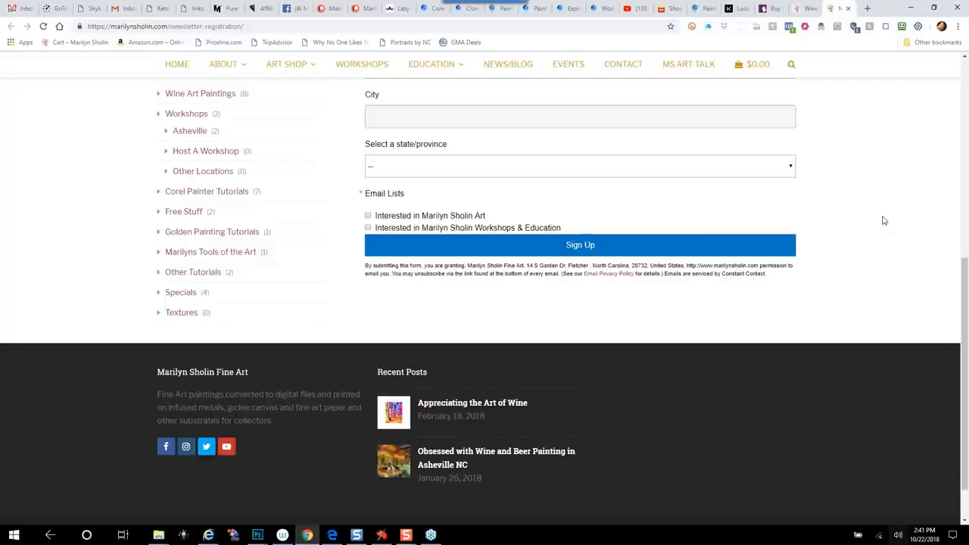
{"action": "scroll", "coordinate": [882, 220], "scroll_direction": "up", "scroll_amount": 1}
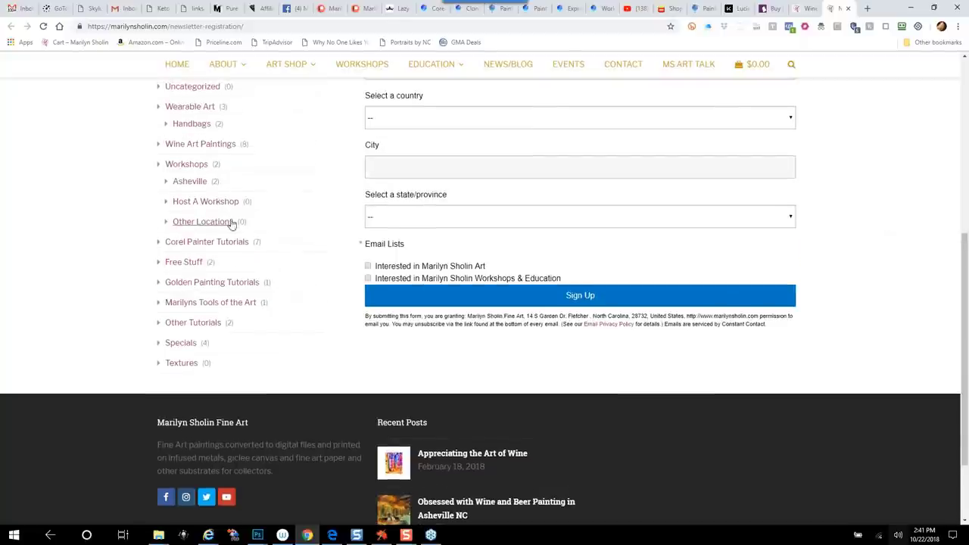
- Open the Corel Painter Tutorials product category and look through the listed tutorials and brush packs
{"action": "left_click", "coordinate": [229, 245]}
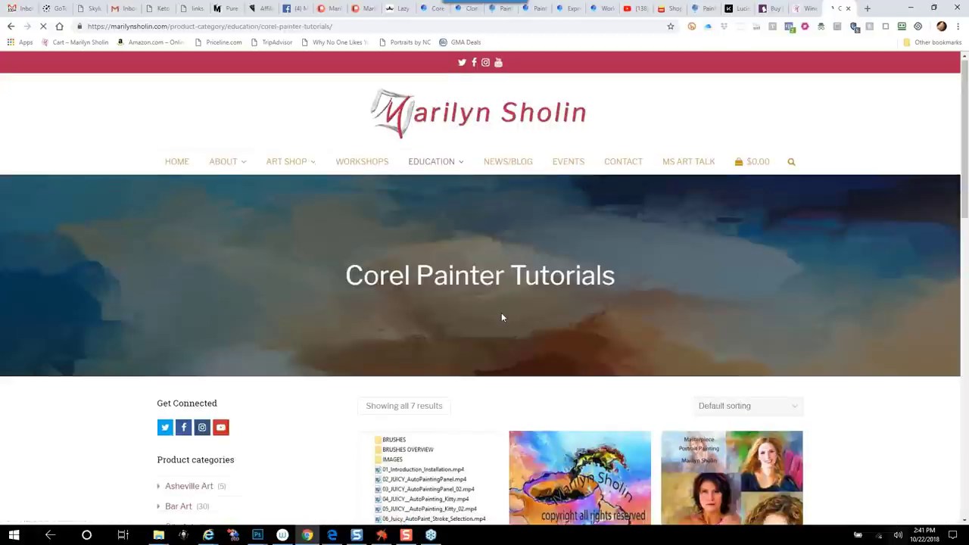
{"action": "scroll", "coordinate": [501, 318], "scroll_direction": "down", "scroll_amount": 3}
{"action": "scroll", "coordinate": [501, 318], "scroll_direction": "down", "scroll_amount": 2}
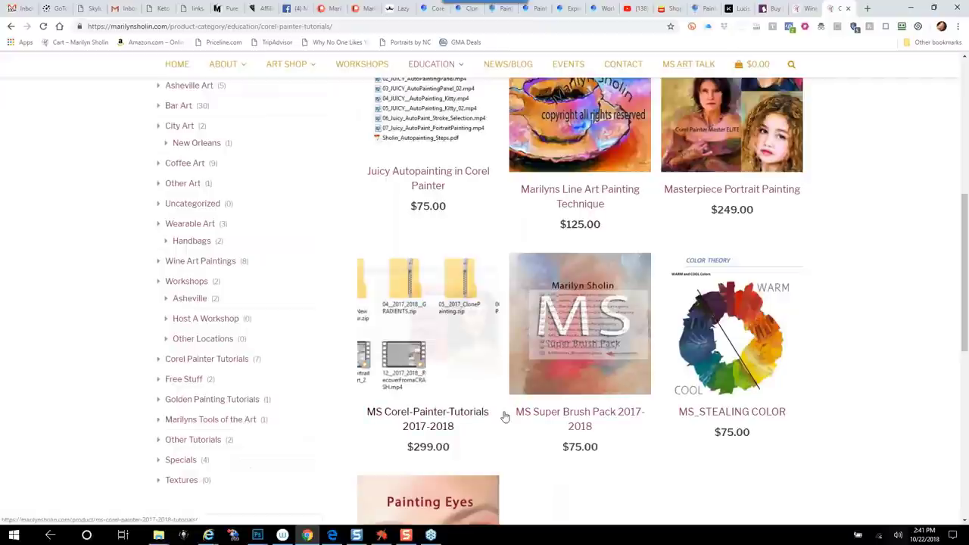
{"action": "scroll", "coordinate": [794, 379], "scroll_direction": "down", "scroll_amount": 2}
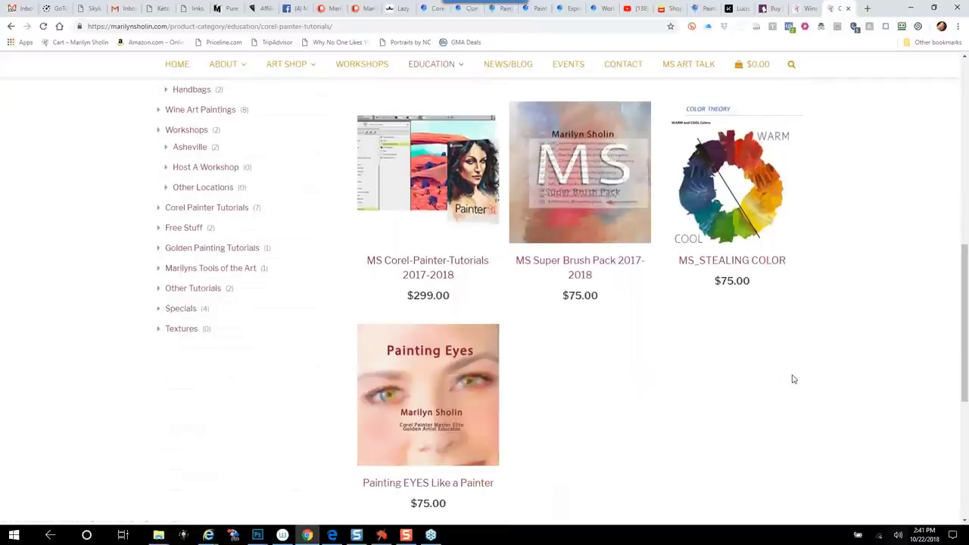
{"action": "scroll", "coordinate": [844, 319], "scroll_direction": "up", "scroll_amount": 1}
{"action": "scroll", "coordinate": [845, 319], "scroll_direction": "up", "scroll_amount": 8}
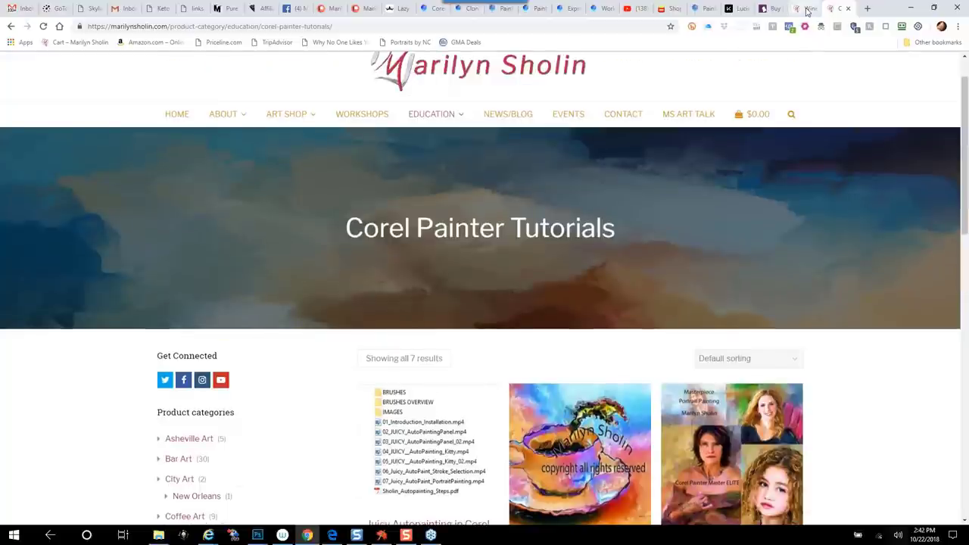
- Open the Acrylic Painting on the Digital Print tutorial from the home page and review its product details
{"action": "left_click", "coordinate": [806, 9]}
{"action": "scroll", "coordinate": [476, 223], "scroll_direction": "up", "scroll_amount": 5}
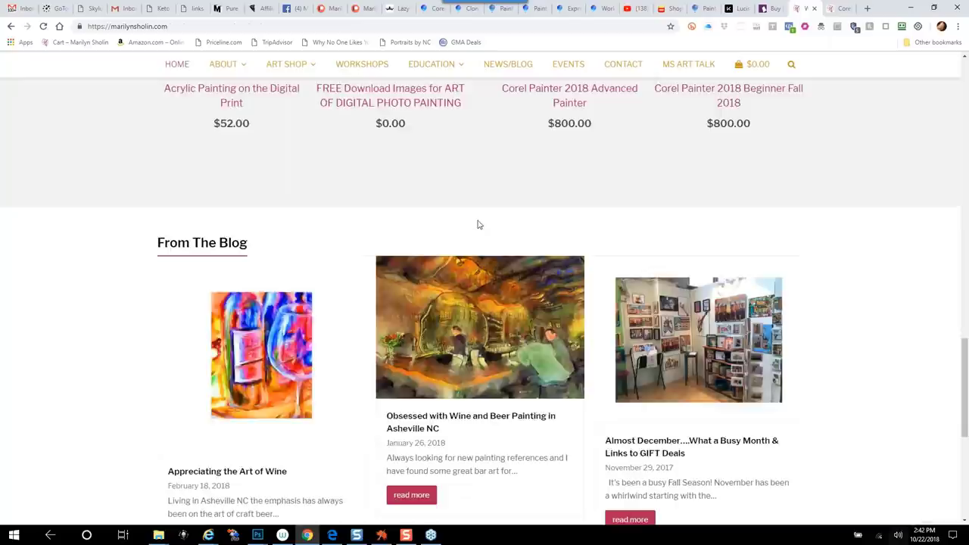
{"action": "scroll", "coordinate": [478, 224], "scroll_direction": "up", "scroll_amount": 6}
{"action": "scroll", "coordinate": [478, 224], "scroll_direction": "down", "scroll_amount": 3}
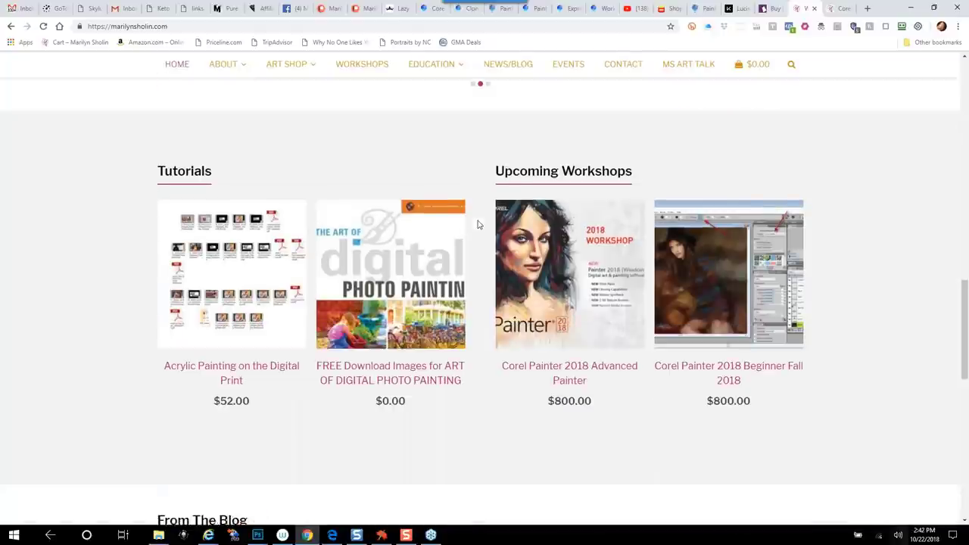
{"action": "left_click", "coordinate": [205, 278]}
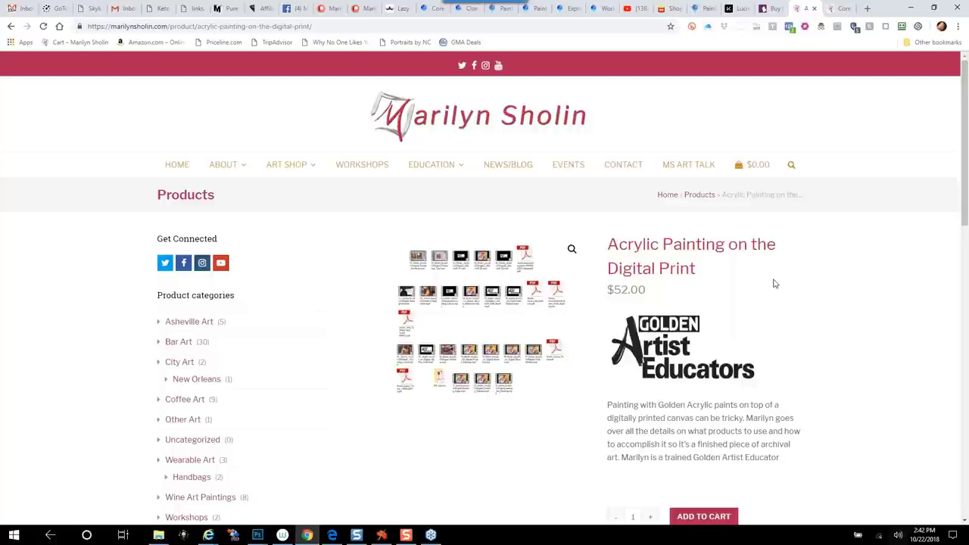
{"action": "scroll", "coordinate": [787, 296], "scroll_direction": "down", "scroll_amount": 1}
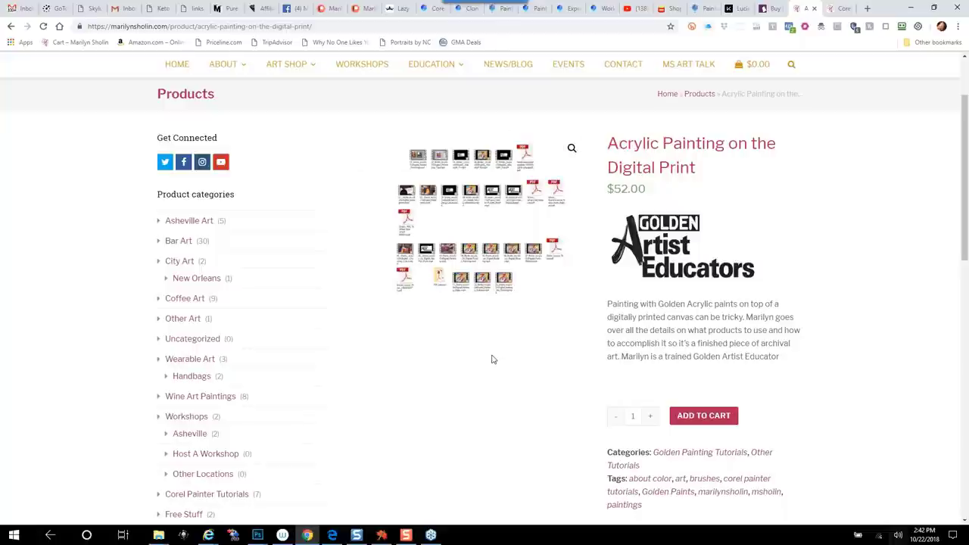
{"action": "scroll", "coordinate": [492, 360], "scroll_direction": "down", "scroll_amount": 2}
{"action": "scroll", "coordinate": [492, 359], "scroll_direction": "down", "scroll_amount": 2}
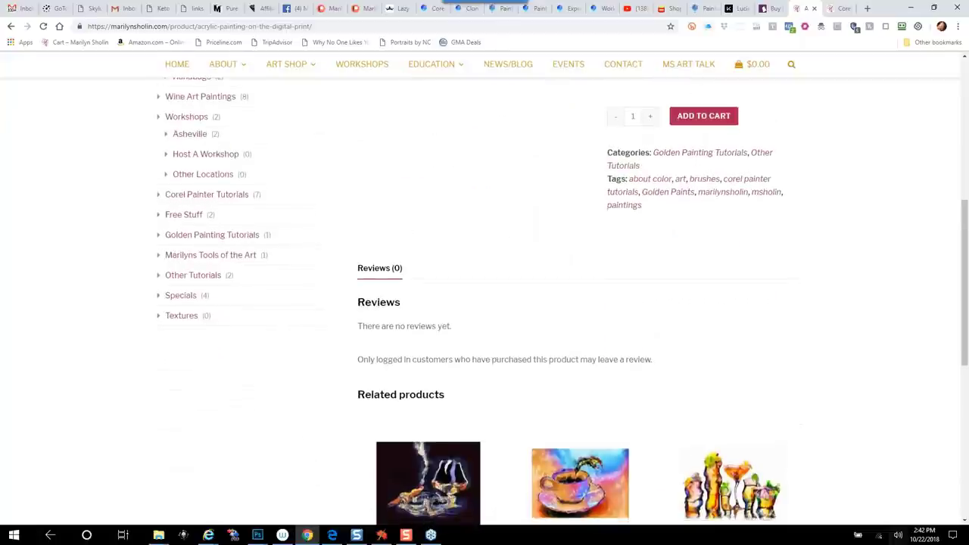
{"action": "scroll", "coordinate": [492, 360], "scroll_direction": "up", "scroll_amount": 5}
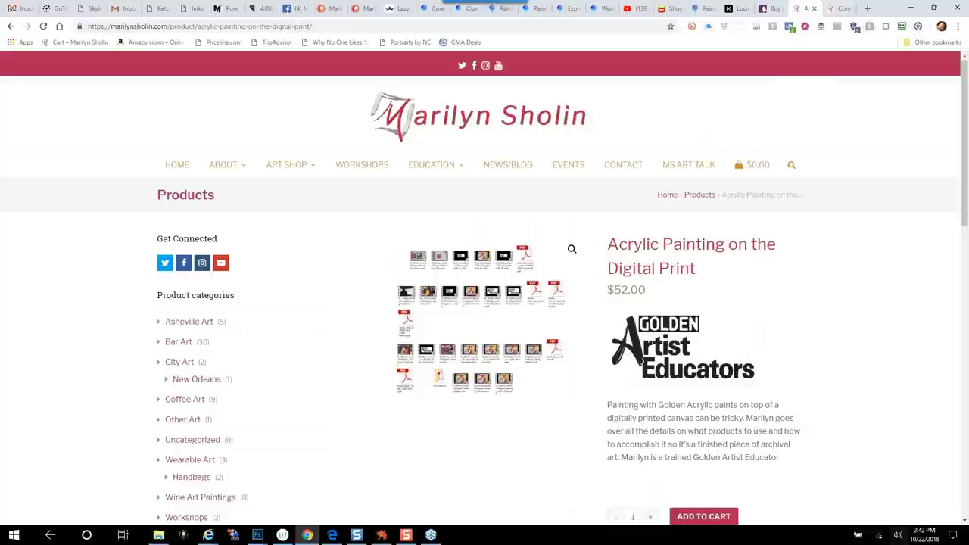
- Switch to Photoshop and minimize the windows of both red dress paintings
{"action": "left_click", "coordinate": [381, 535]}
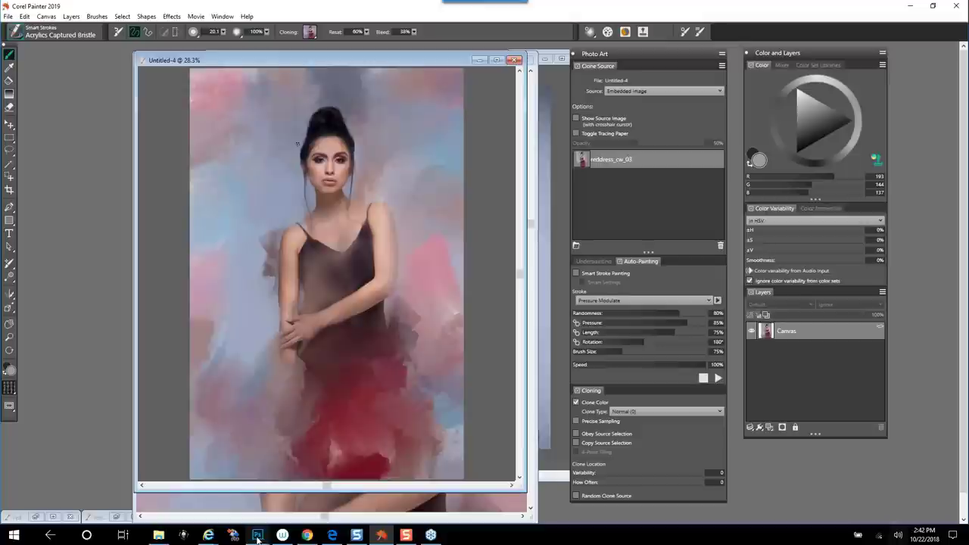
{"action": "mouse_move", "coordinate": [257, 536]}
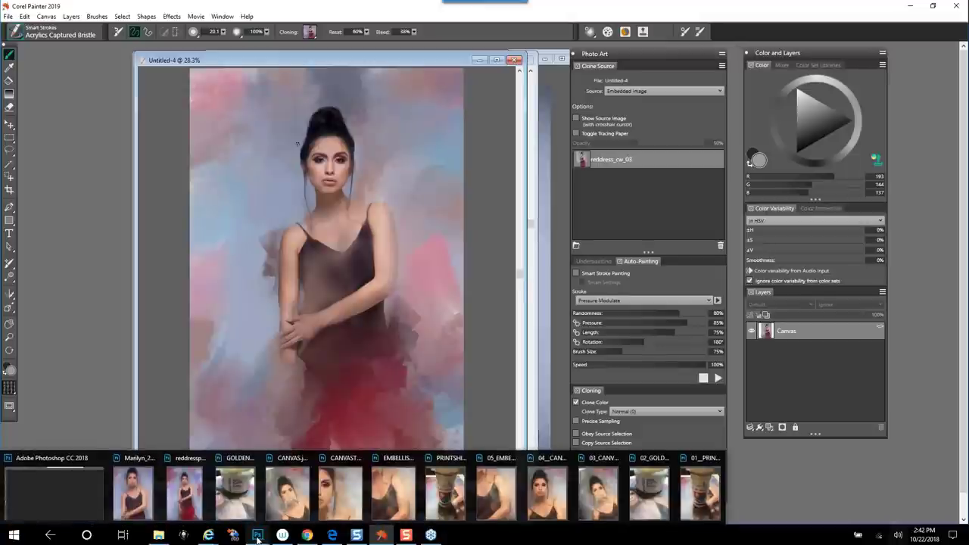
{"action": "left_click", "coordinate": [59, 483]}
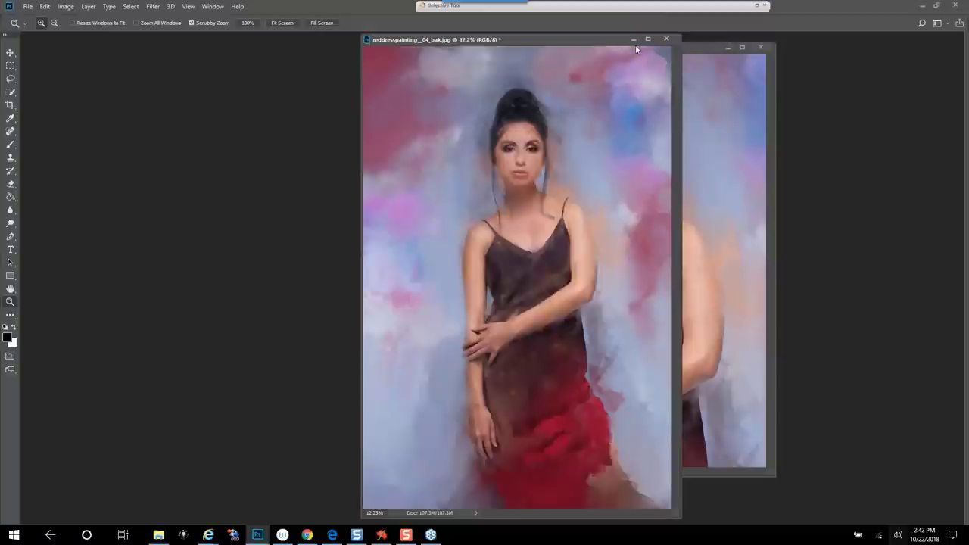
{"action": "left_click", "coordinate": [632, 38]}
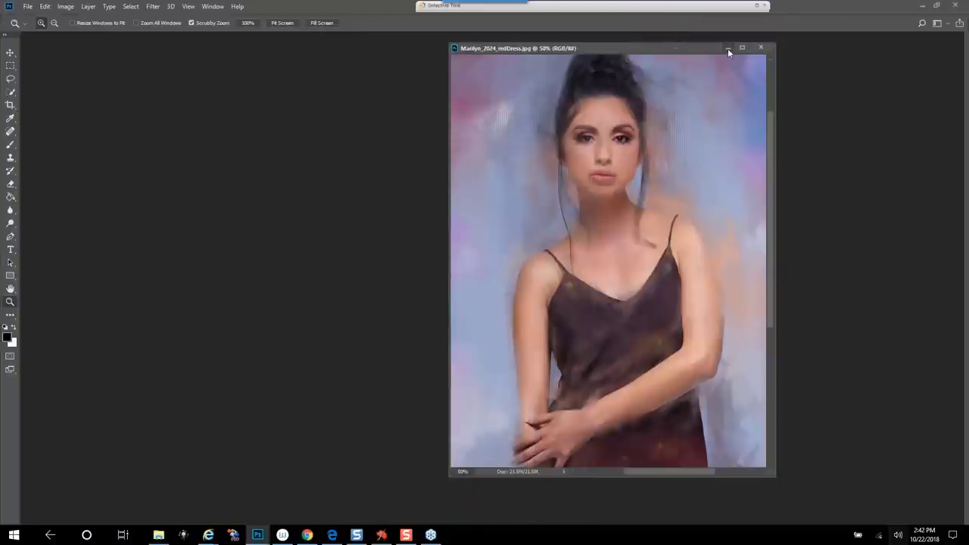
{"action": "left_click", "coordinate": [727, 47]}
- Open the recent photos 01__PRINTSHIELD.jpg and 02_GOLDENSEMIGLOSS.jpg
{"action": "left_click", "coordinate": [28, 6]}
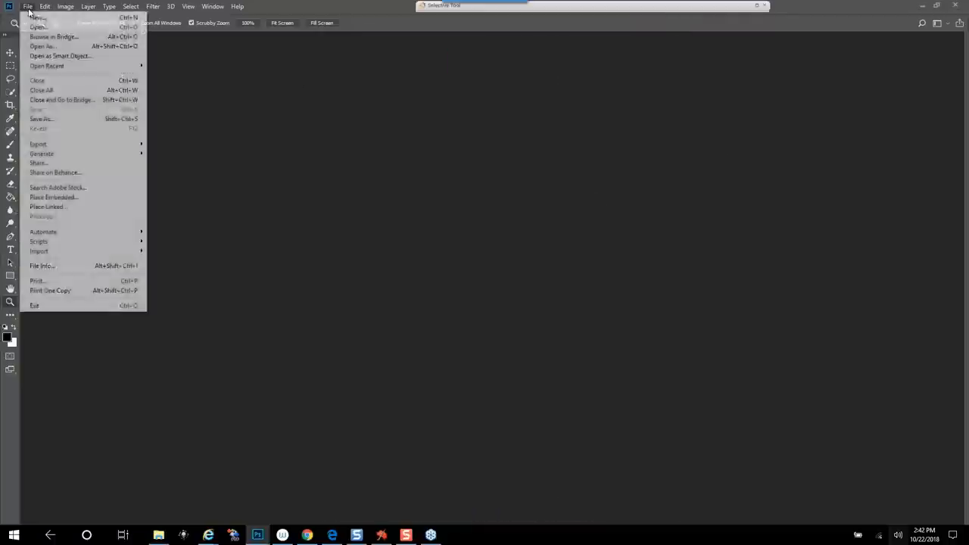
{"action": "mouse_move", "coordinate": [121, 66]}
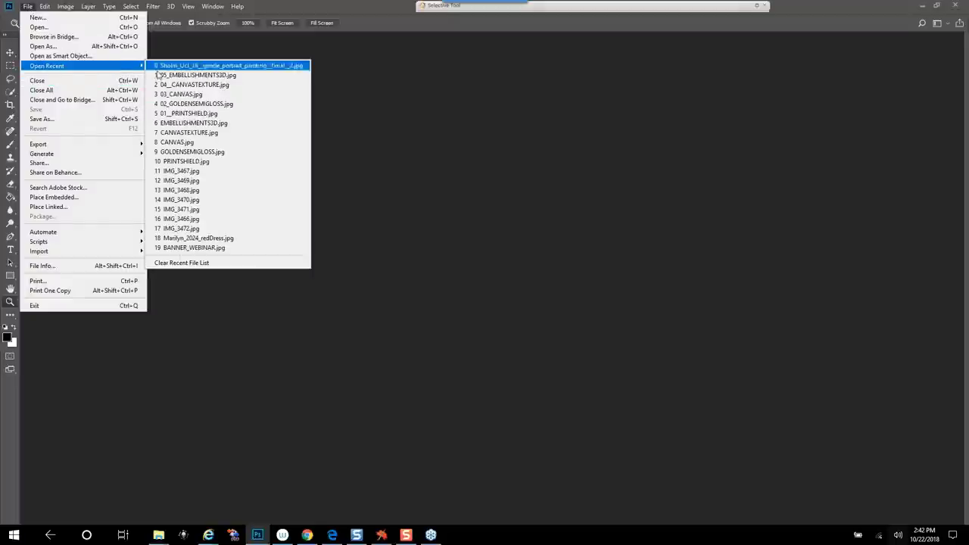
{"action": "left_click", "coordinate": [239, 114]}
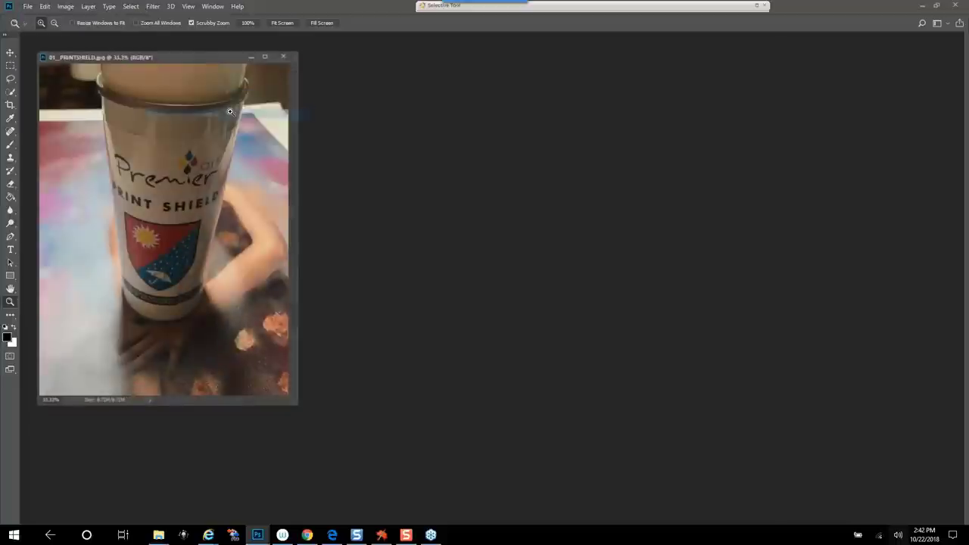
{"action": "left_click", "coordinate": [28, 6]}
{"action": "mouse_move", "coordinate": [68, 66]}
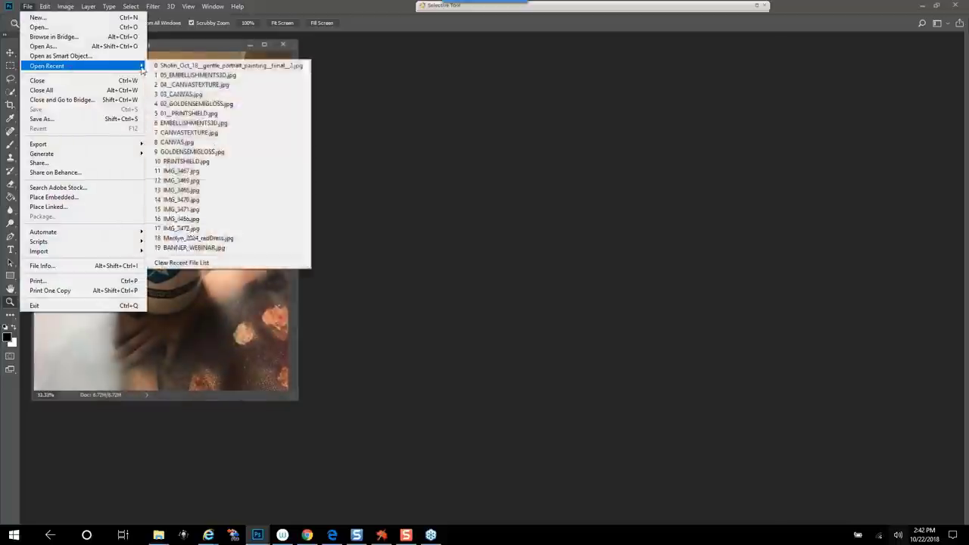
{"action": "left_click", "coordinate": [212, 103]}
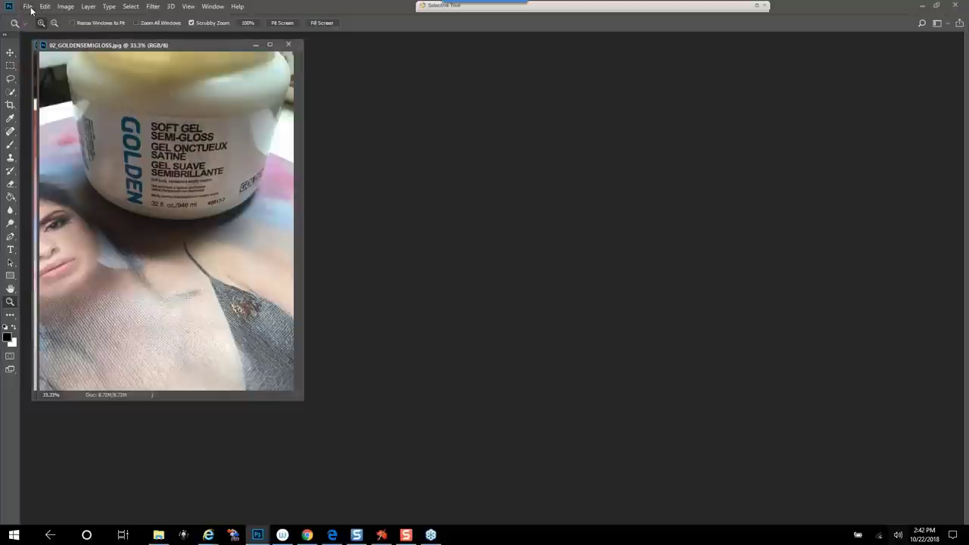
- Open the recent photos 03_CANVAS.jpg, 04__CANVASTEXTURE.jpg and 05_EMBELLISHMENTS3D.jpg
{"action": "left_click", "coordinate": [28, 7]}
{"action": "mouse_move", "coordinate": [72, 66]}
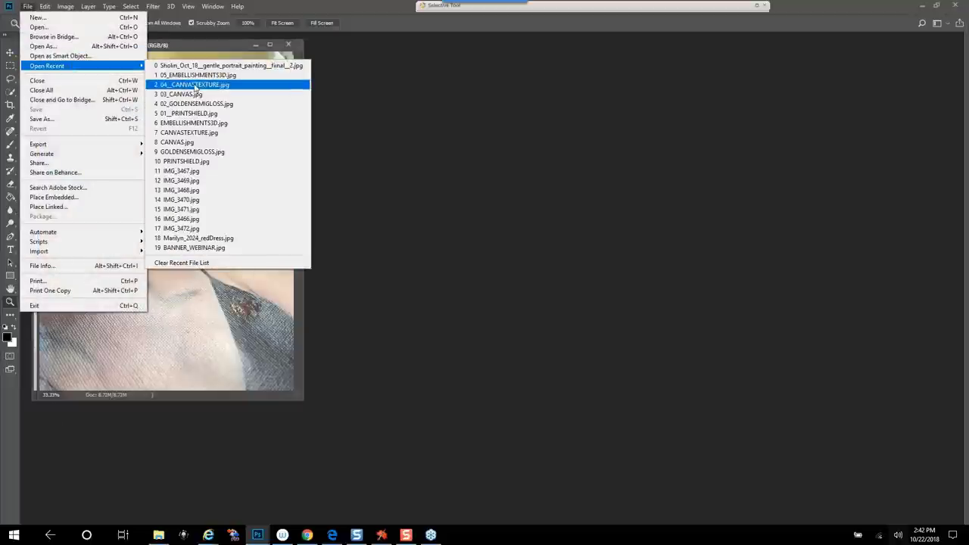
{"action": "left_click", "coordinate": [201, 94]}
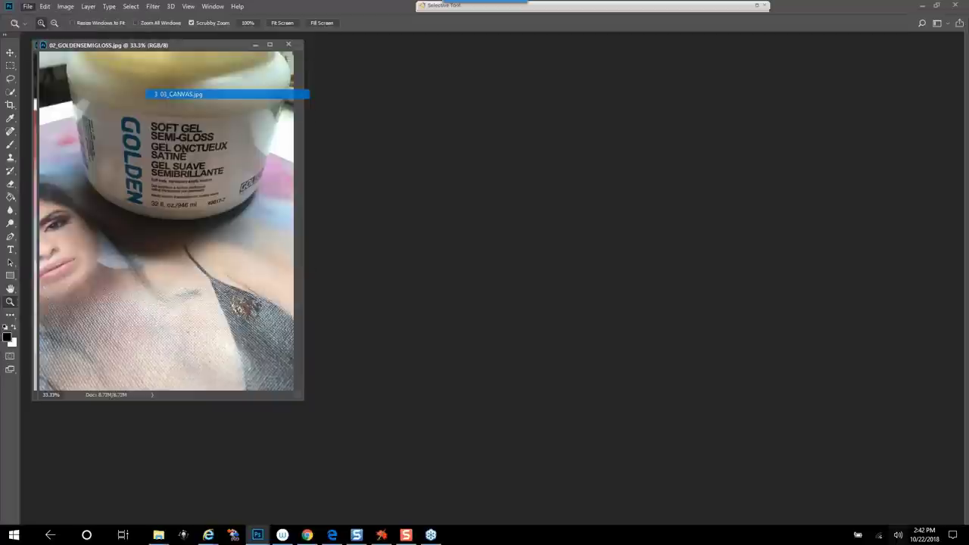
{"action": "left_click", "coordinate": [28, 7]}
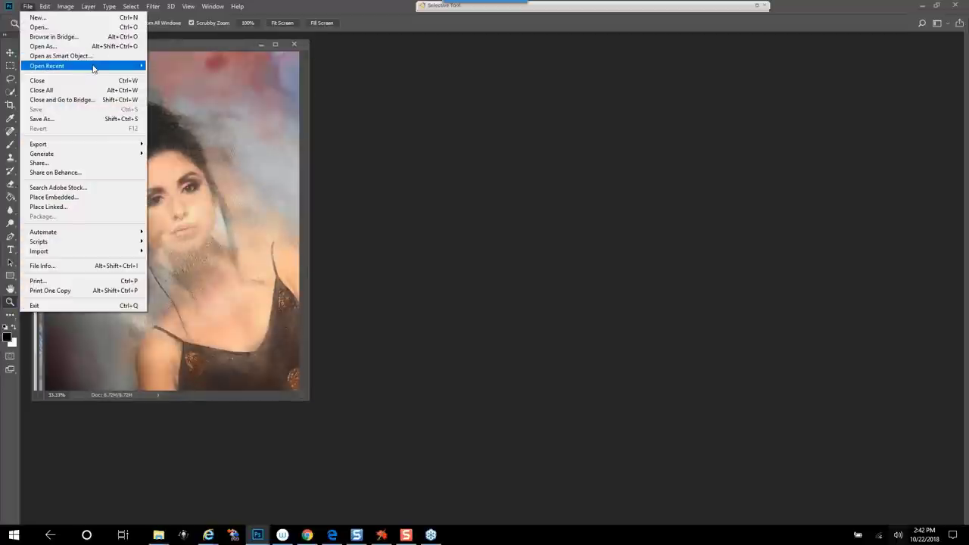
{"action": "mouse_move", "coordinate": [96, 65]}
{"action": "left_click", "coordinate": [204, 85]}
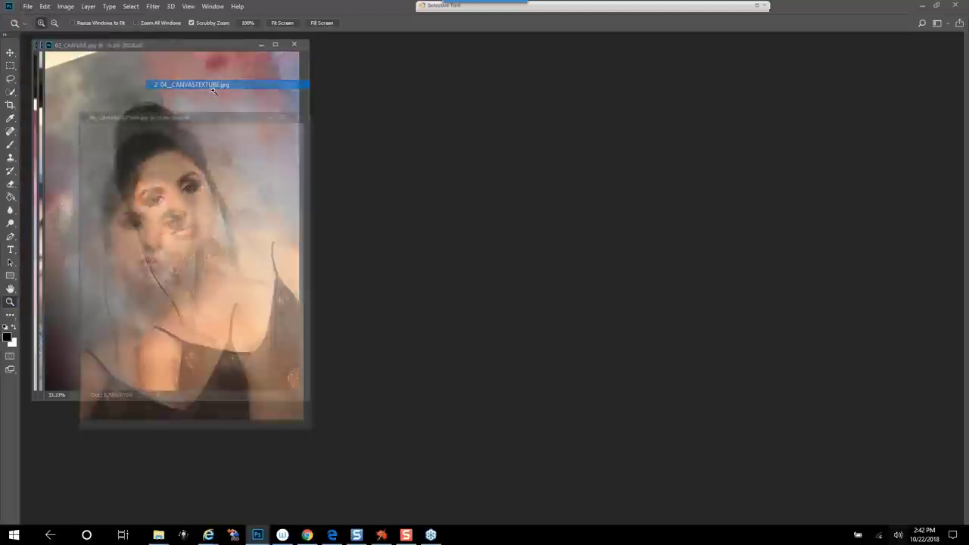
{"action": "left_click", "coordinate": [26, 7]}
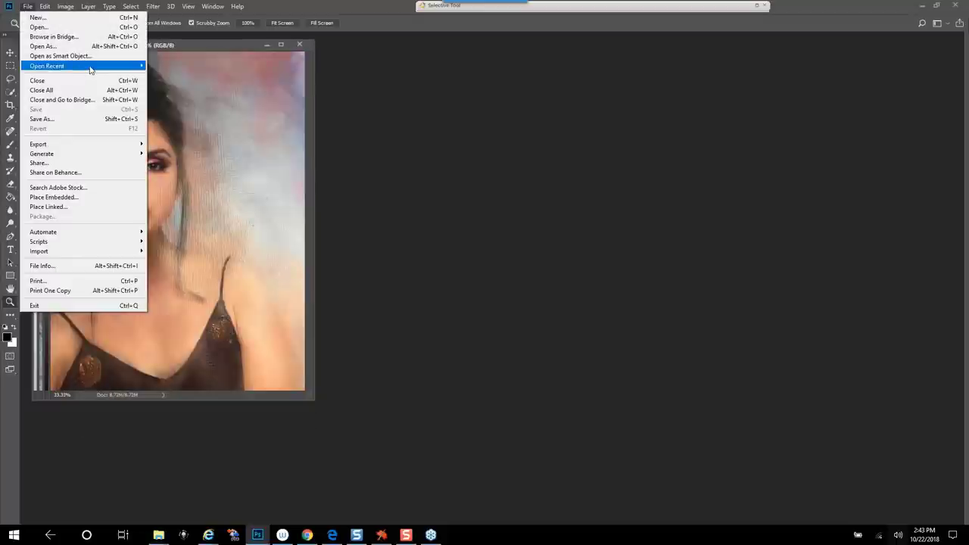
{"action": "mouse_move", "coordinate": [90, 66]}
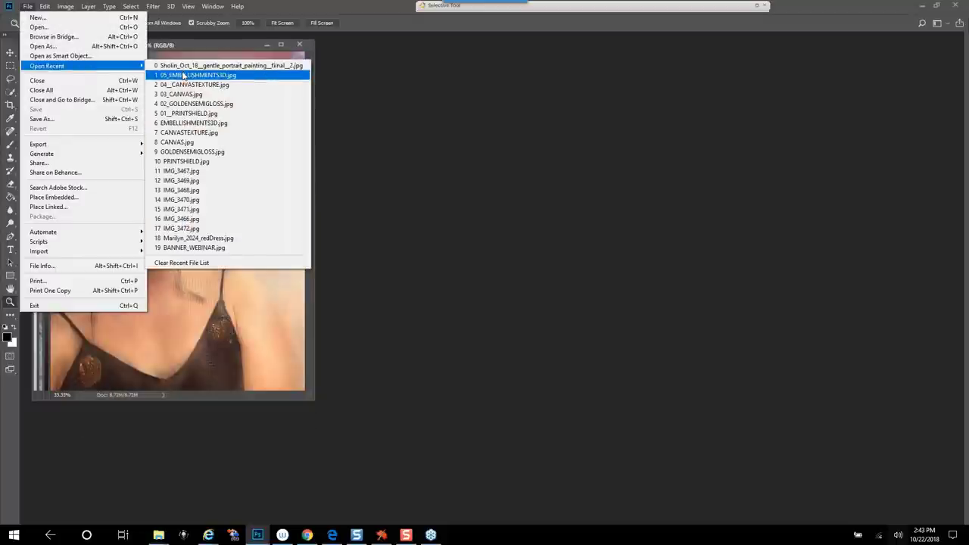
{"action": "left_click", "coordinate": [182, 76]}
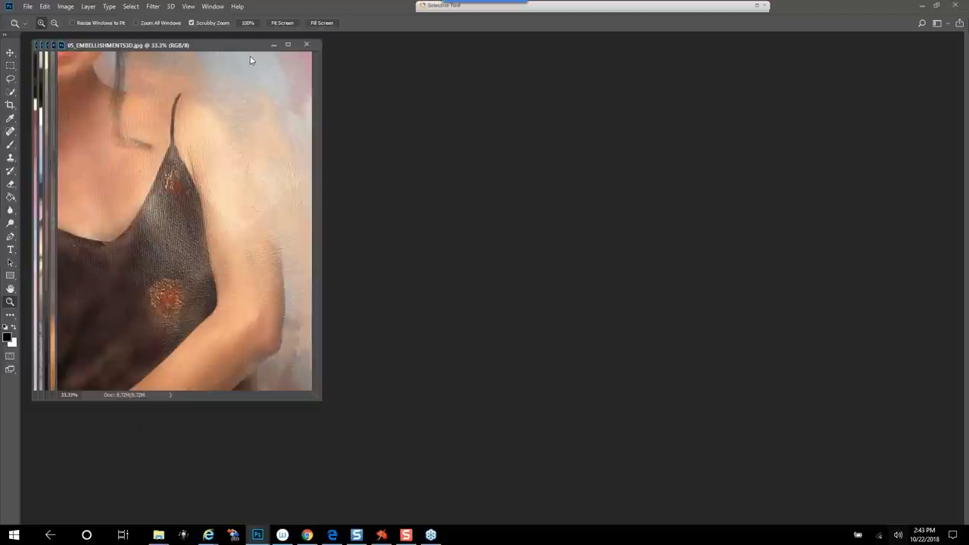
- Spread out the five stacked photo windows, keeping 01__PRINTSHIELD.jpg apart from the other four
{"action": "left_click_drag", "start_coordinate": [250, 46], "coordinate": [881, 57]}
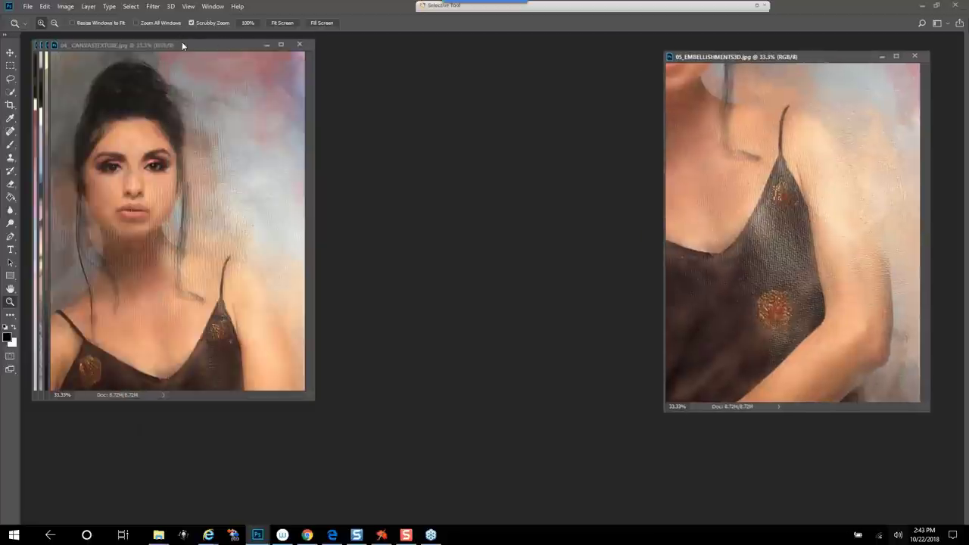
{"action": "left_click_drag", "start_coordinate": [191, 45], "coordinate": [642, 90]}
{"action": "left_click_drag", "start_coordinate": [187, 47], "coordinate": [596, 127]}
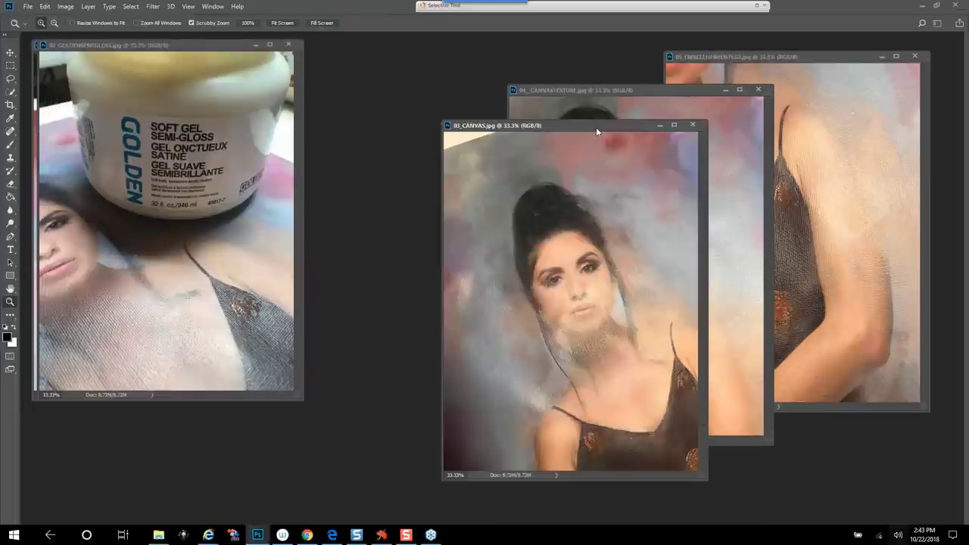
{"action": "left_click_drag", "start_coordinate": [194, 51], "coordinate": [626, 165]}
{"action": "left_click_drag", "start_coordinate": [165, 45], "coordinate": [240, 77]}
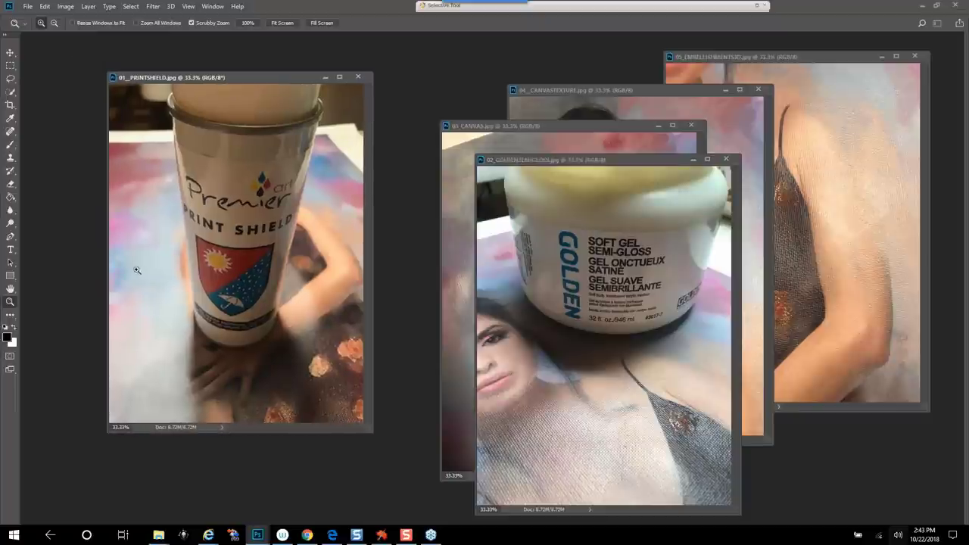
- Bring the 3D embellishments, semi-gloss gel and print shield photos to the front in turn
{"action": "left_click", "coordinate": [783, 64]}
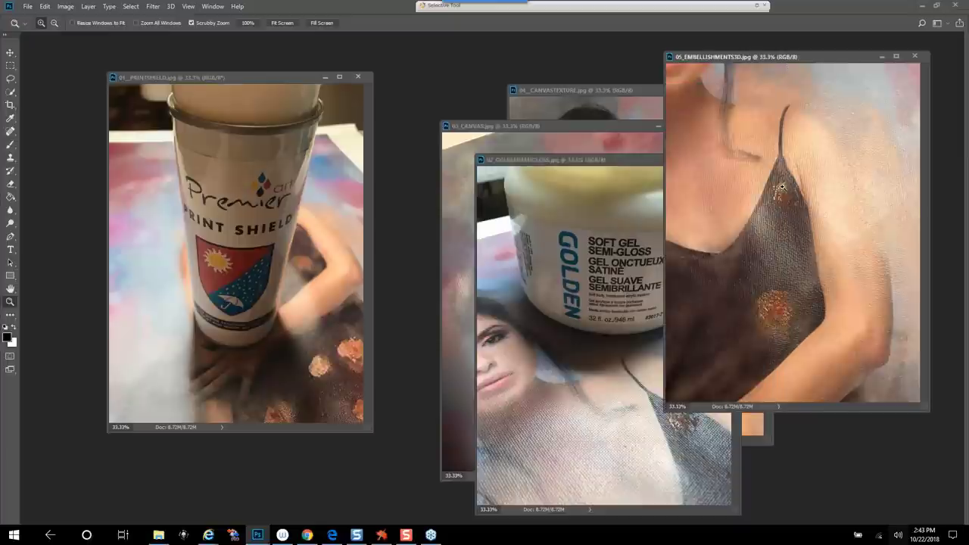
{"action": "left_click", "coordinate": [613, 163]}
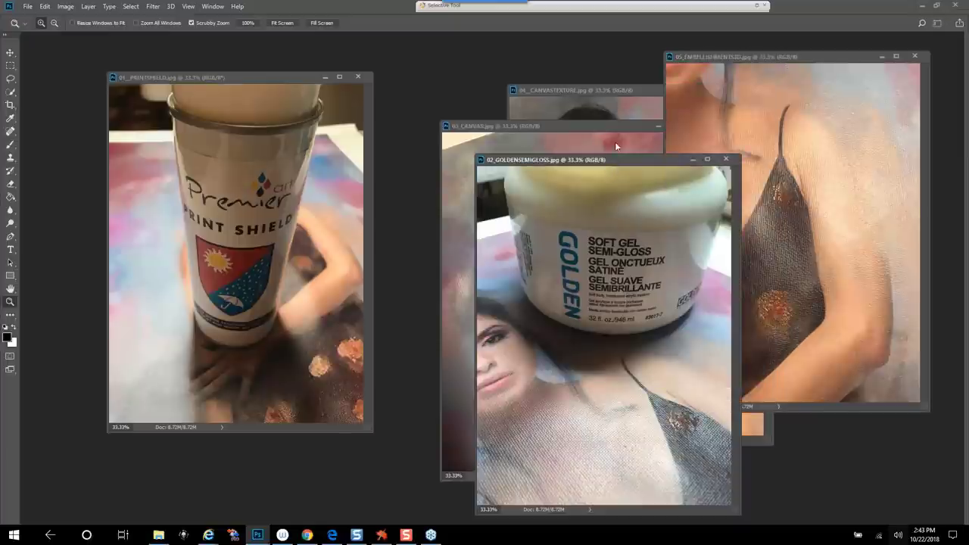
{"action": "left_click", "coordinate": [242, 76]}
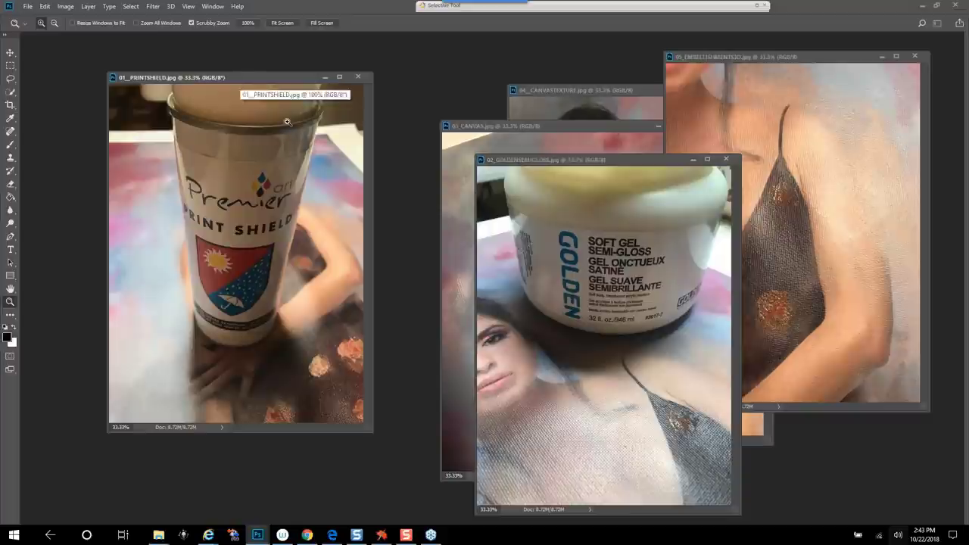
- Enlarge the 01__PRINTSHIELD.jpg window and reposition it clear of the other photos
{"action": "left_click_drag", "start_coordinate": [273, 77], "coordinate": [279, 65]}
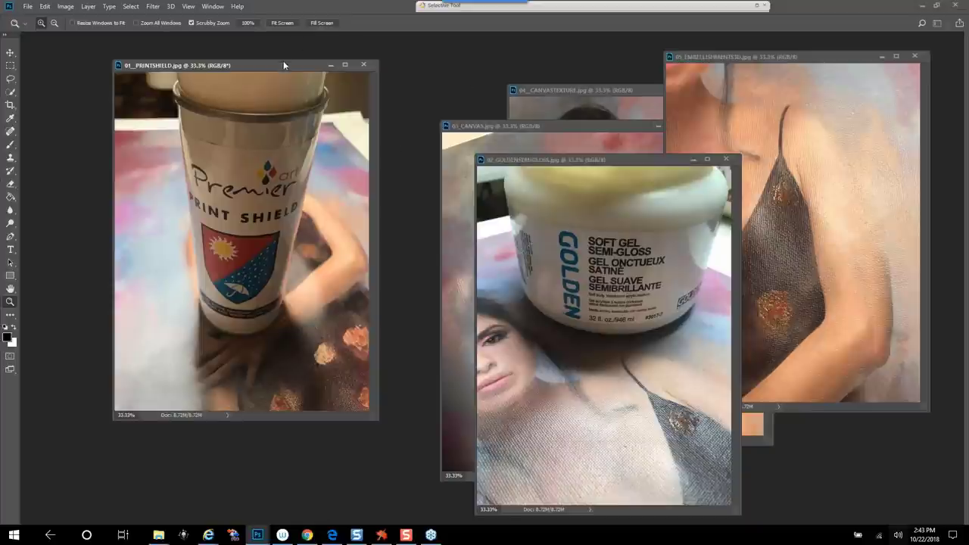
{"action": "left_click_drag", "start_coordinate": [282, 66], "coordinate": [285, 56]}
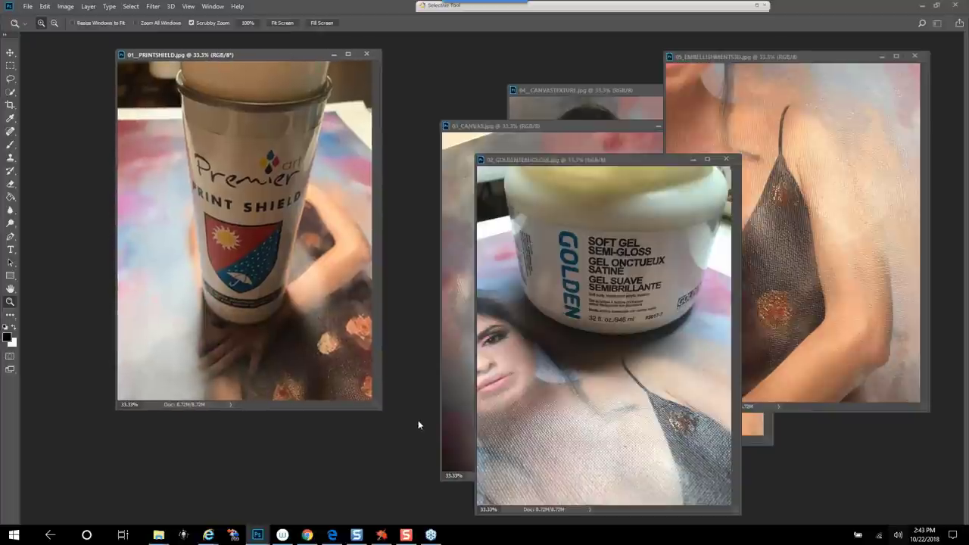
{"action": "left_click_drag", "start_coordinate": [374, 406], "coordinate": [414, 465]}
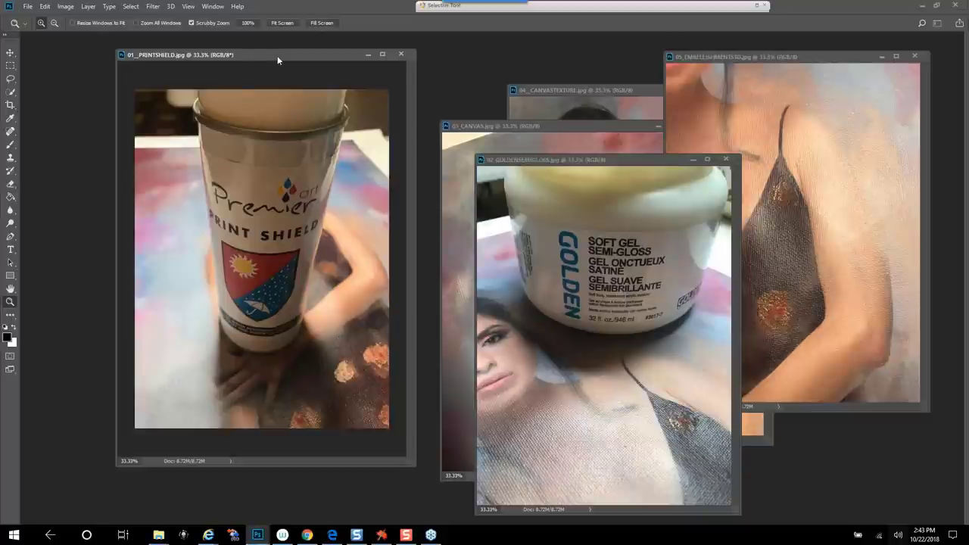
{"action": "left_click_drag", "start_coordinate": [277, 57], "coordinate": [225, 53]}
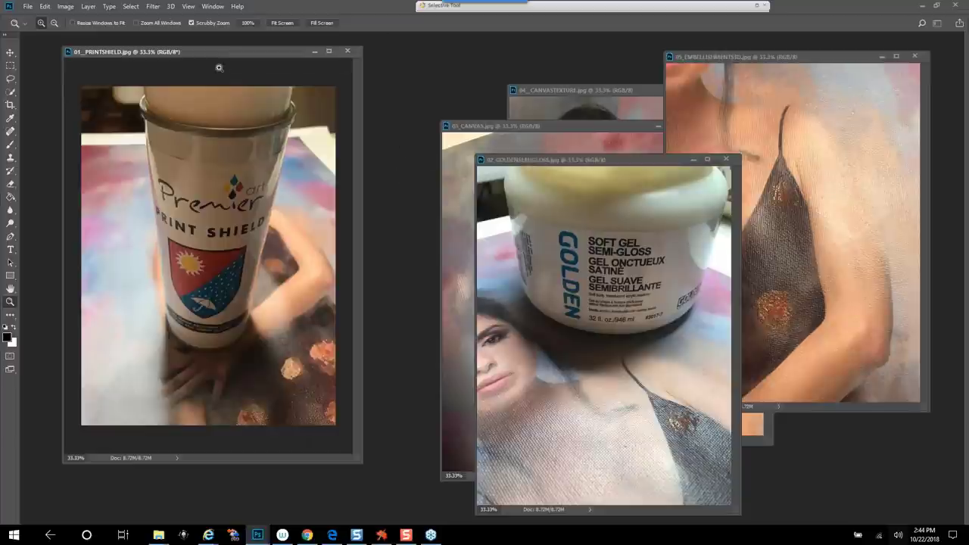
{"action": "left_click_drag", "start_coordinate": [230, 53], "coordinate": [216, 54]}
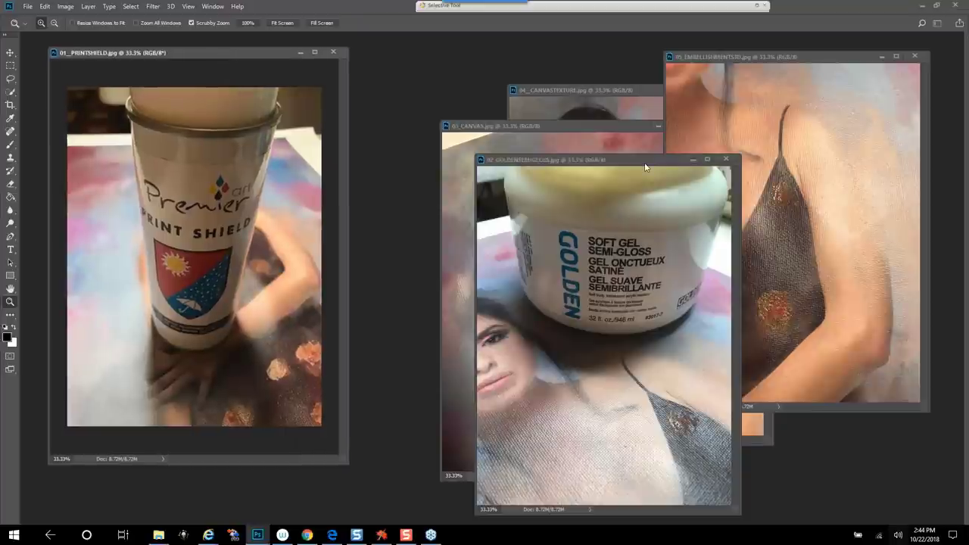
- Move the 02_GOLDENSEMIGLOSS.jpg window over the print shield photo and enlarge it
{"action": "left_click_drag", "start_coordinate": [635, 157], "coordinate": [189, 47]}
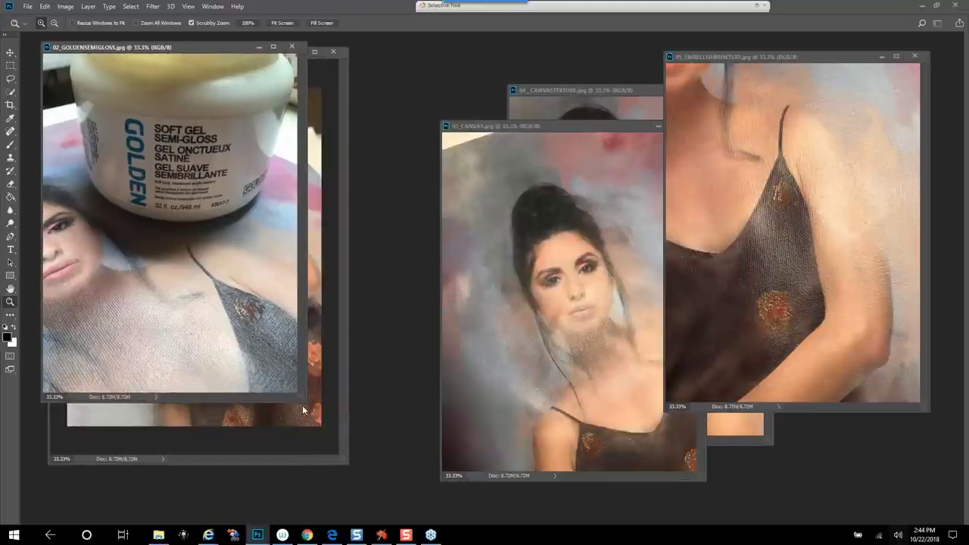
{"action": "left_click_drag", "start_coordinate": [327, 427], "coordinate": [449, 524]}
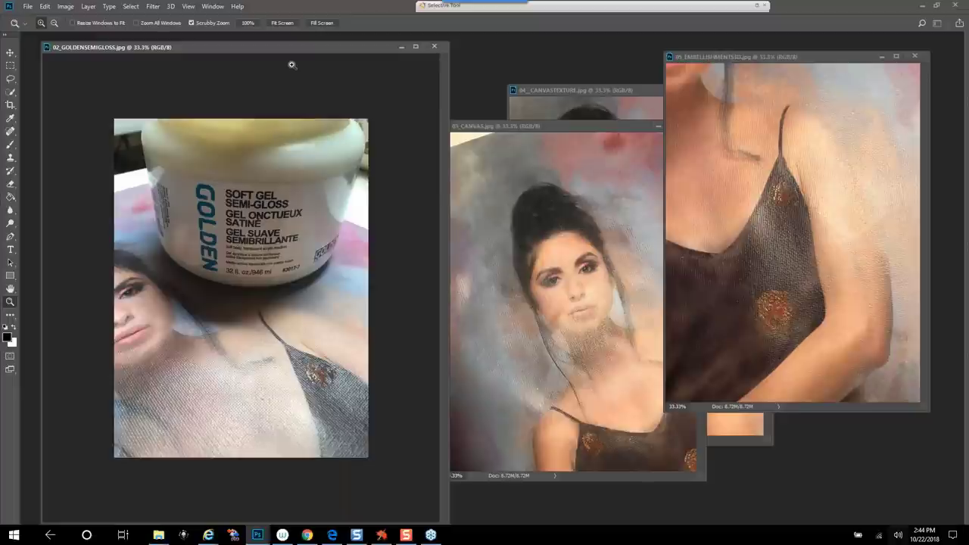
{"action": "left_click_drag", "start_coordinate": [287, 47], "coordinate": [282, 50]}
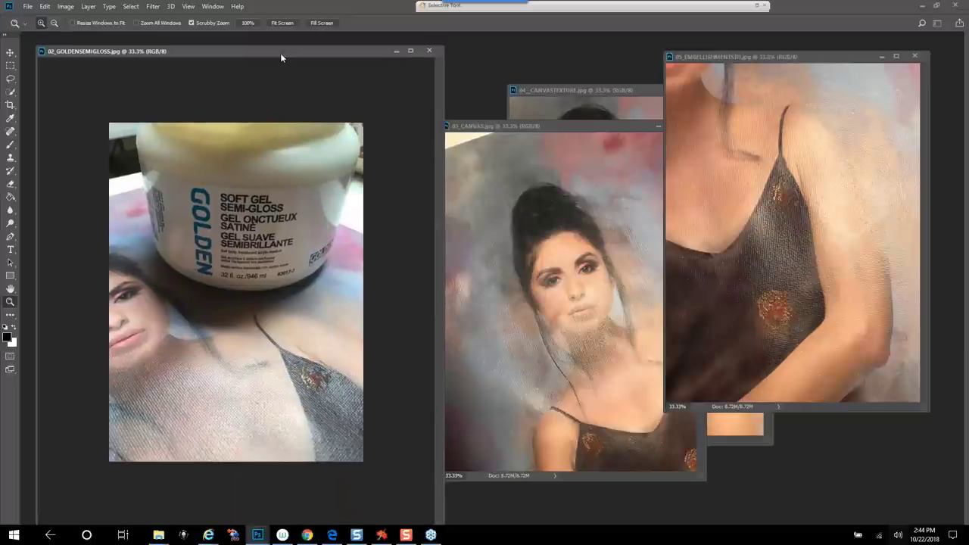
- Move the 03_CANVAS.jpg window over the gel photo, enlarge it and magnify the portrait to 66.7%
{"action": "left_click", "coordinate": [598, 130]}
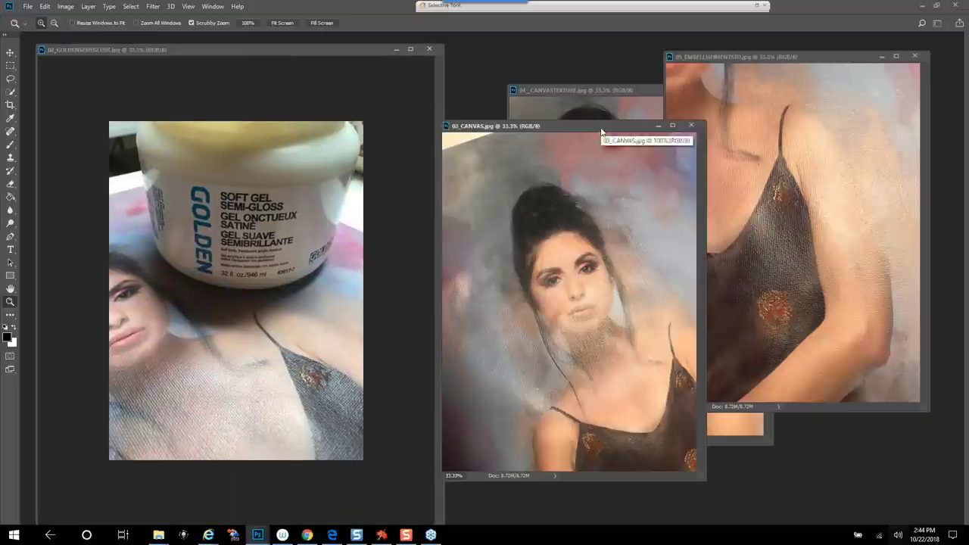
{"action": "left_click_drag", "start_coordinate": [599, 129], "coordinate": [290, 86]}
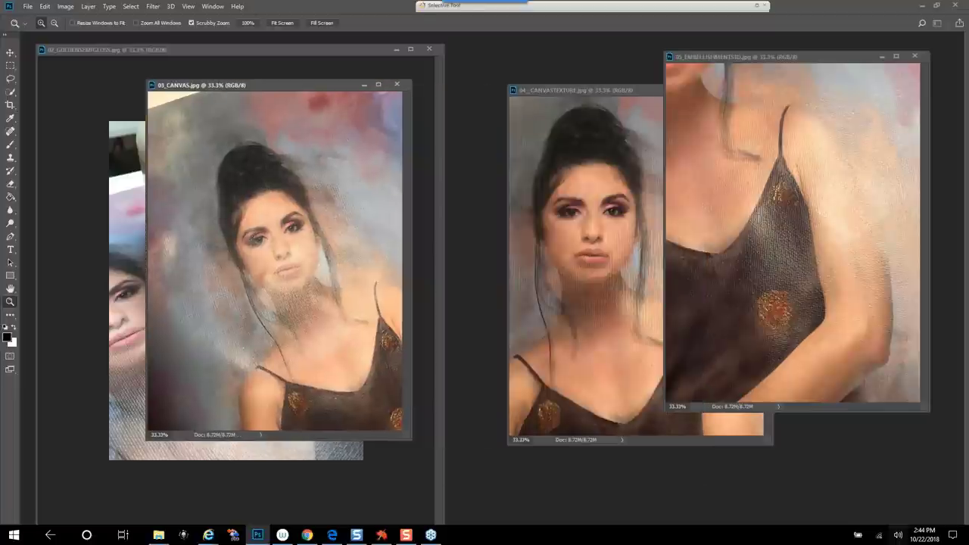
{"action": "left_click_drag", "start_coordinate": [411, 439], "coordinate": [561, 523]}
{"action": "left_click", "coordinate": [373, 270]}
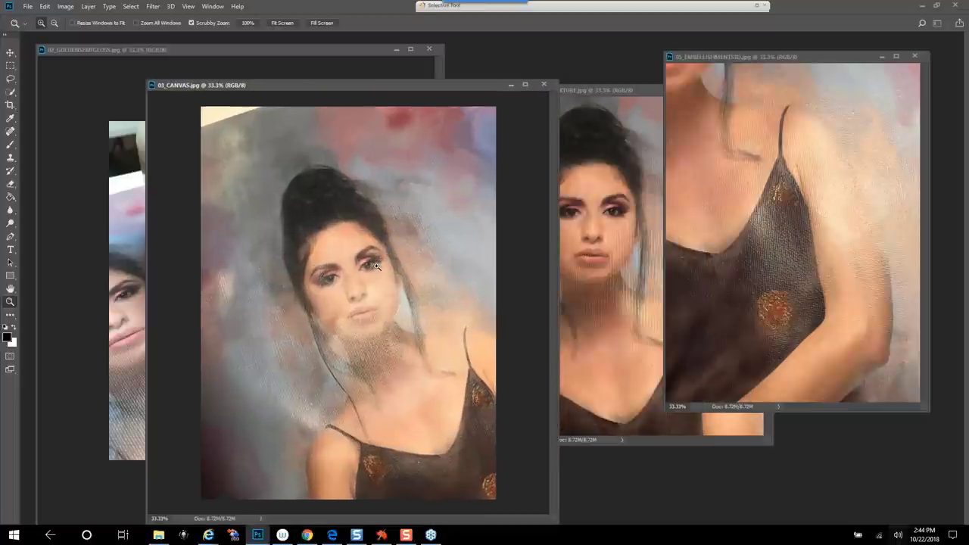
{"action": "left_click", "coordinate": [373, 270]}
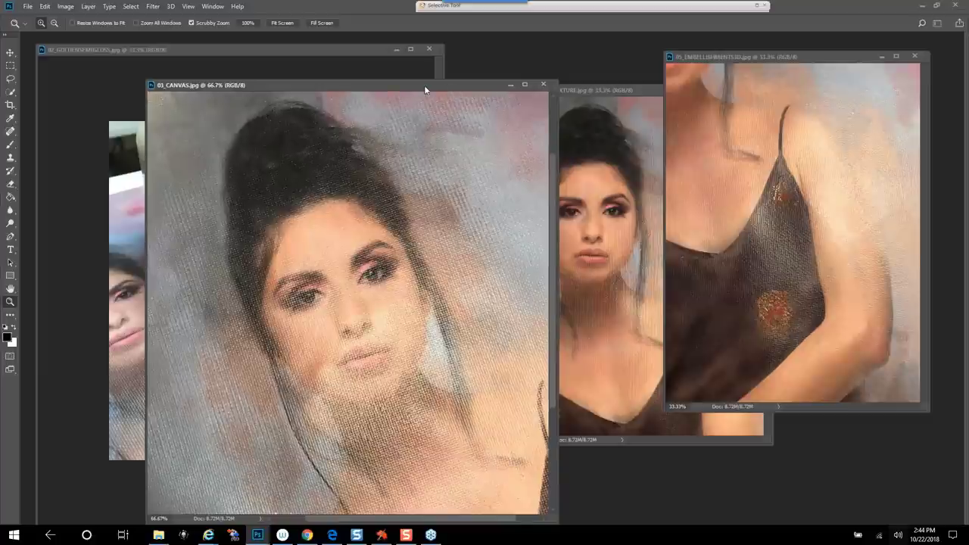
{"action": "left_click_drag", "start_coordinate": [425, 90], "coordinate": [364, 80]}
- Move and enlarge the 04__CANVASTEXTURE.jpg window and magnify the face to 100% to examine the canvas texture
{"action": "left_click", "coordinate": [587, 92]}
{"action": "left_click_drag", "start_coordinate": [587, 92], "coordinate": [307, 72]}
{"action": "left_click", "coordinate": [345, 240]}
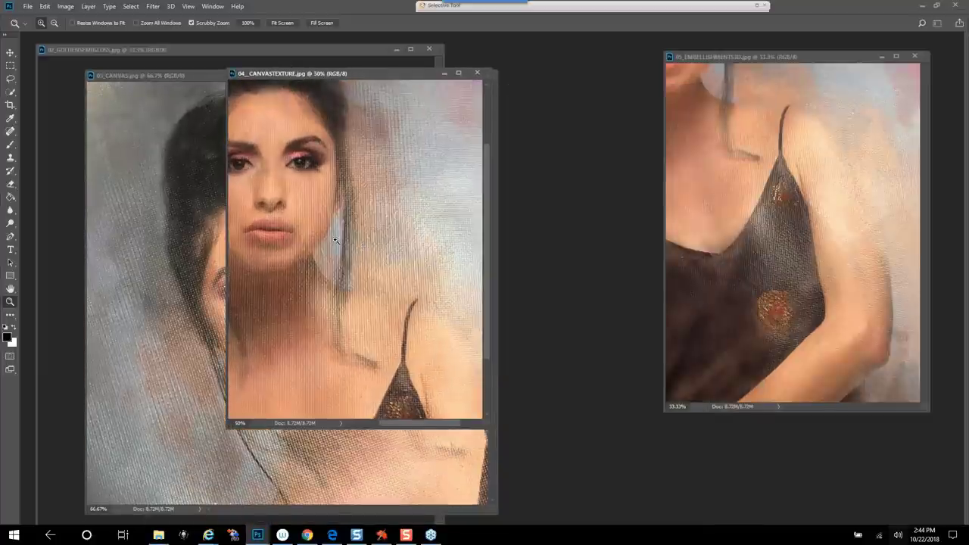
{"action": "left_click", "coordinate": [345, 240]}
{"action": "left_click_drag", "start_coordinate": [302, 190], "coordinate": [420, 273]}
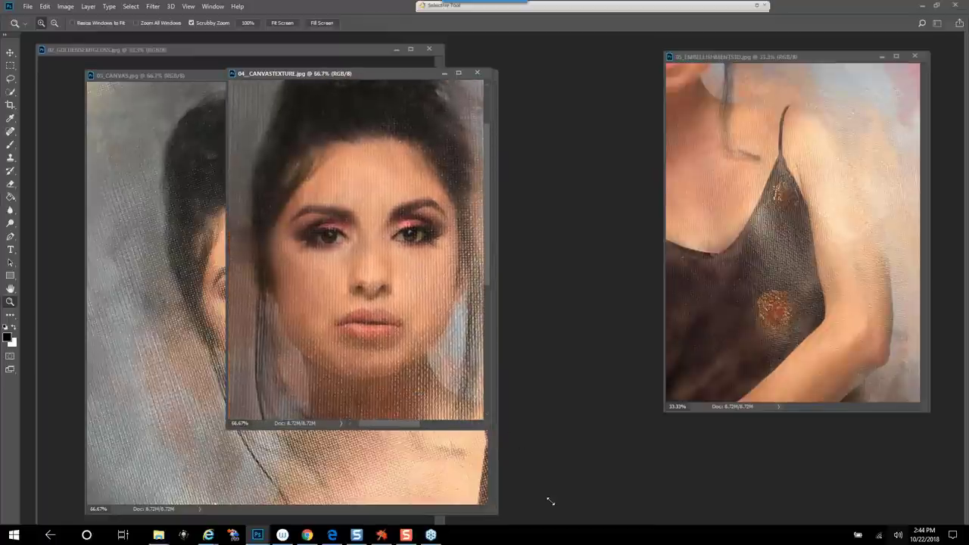
{"action": "left_click_drag", "start_coordinate": [591, 530], "coordinate": [627, 524]}
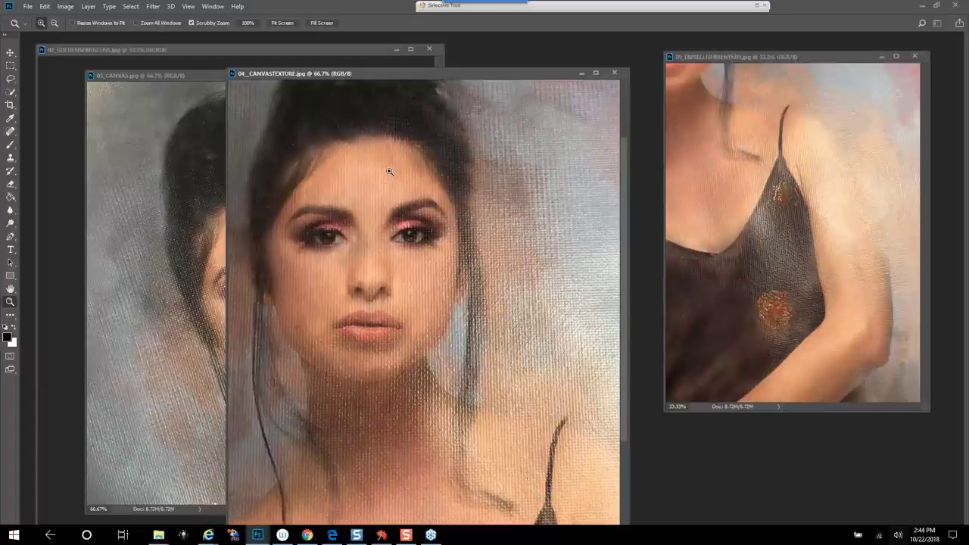
{"action": "left_click", "coordinate": [389, 172]}
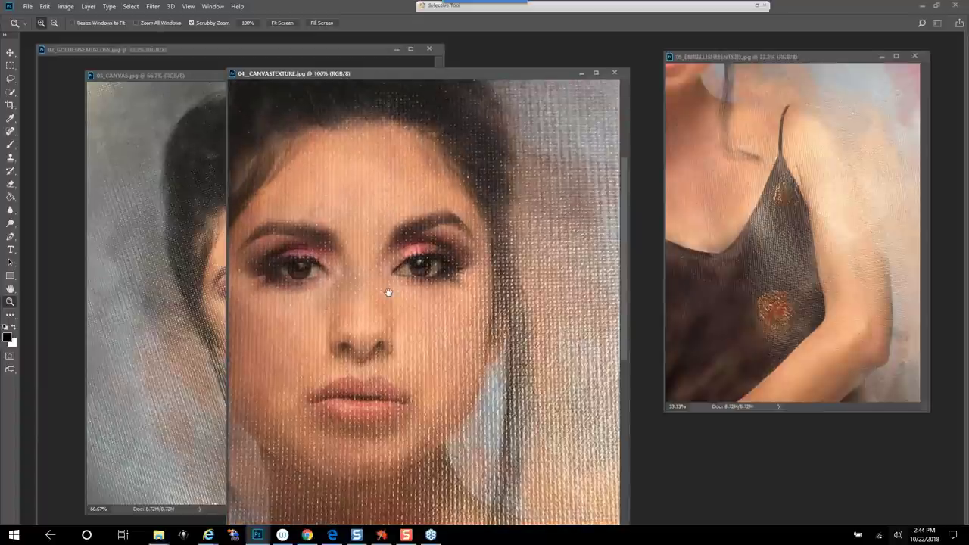
{"action": "left_click_drag", "start_coordinate": [387, 292], "coordinate": [426, 265]}
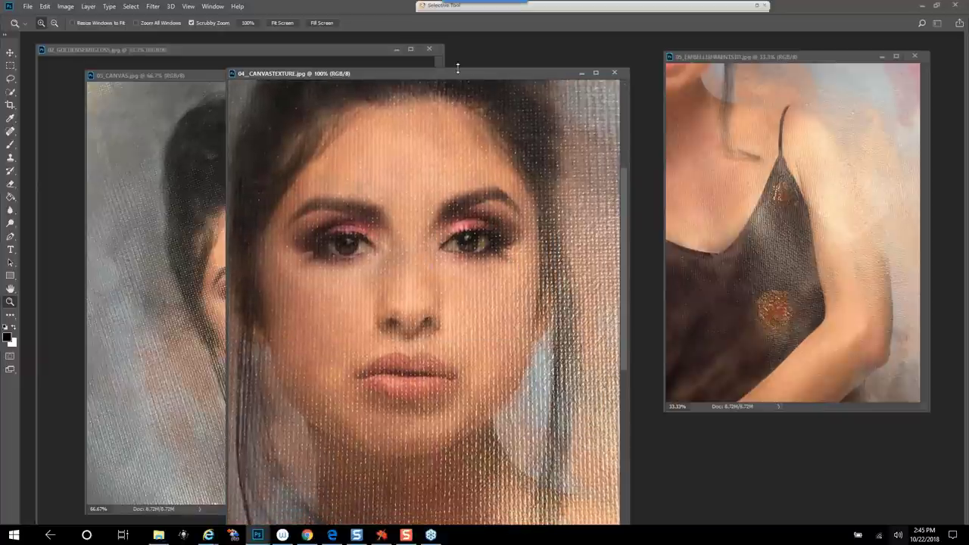
{"action": "left_click_drag", "start_coordinate": [457, 68], "coordinate": [294, 53]}
- Move and enlarge the 05_EMBELLISHMENTS3D.jpg window and magnify the dress to 66.7% to examine the raised gold embellishments
{"action": "left_click_drag", "start_coordinate": [843, 57], "coordinate": [332, 42]}
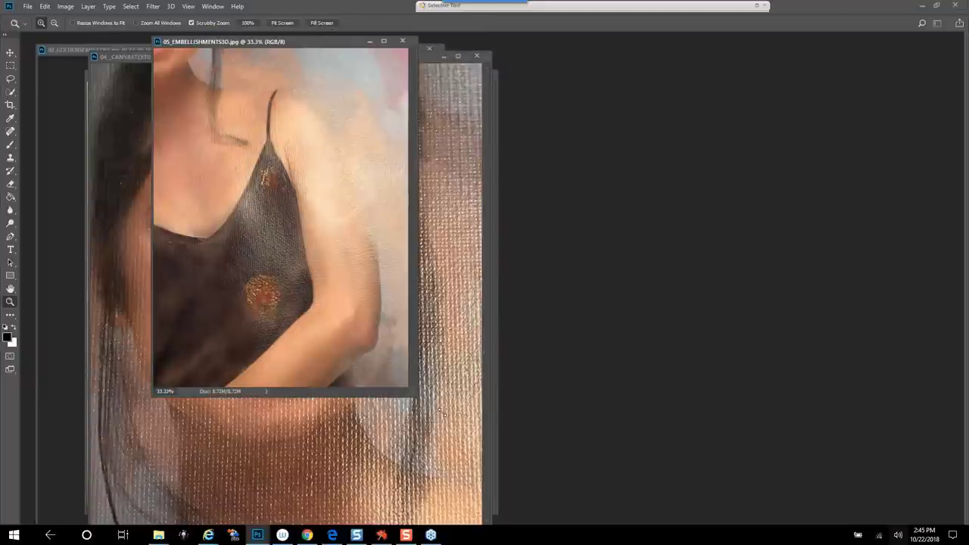
{"action": "left_click_drag", "start_coordinate": [416, 395], "coordinate": [656, 504]}
{"action": "left_click", "coordinate": [365, 349]}
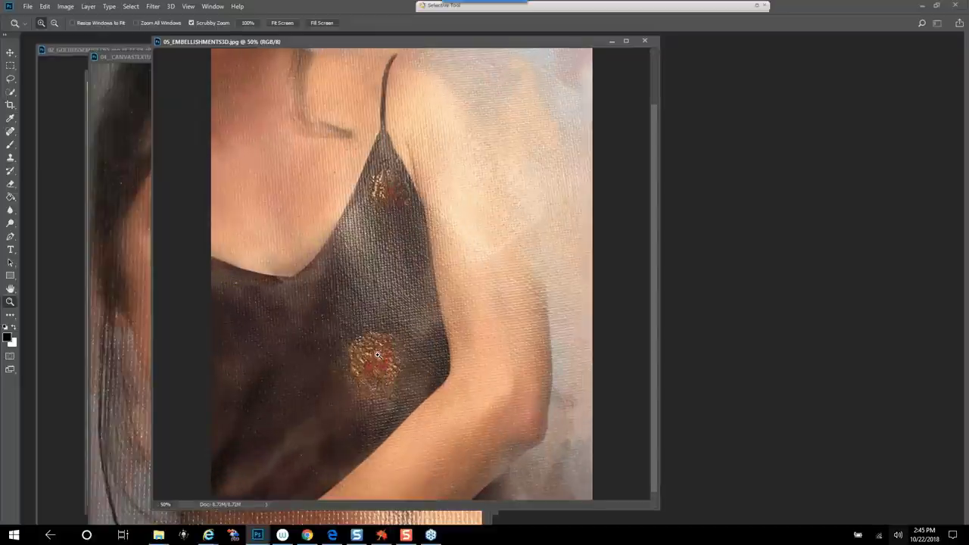
{"action": "left_click", "coordinate": [377, 354]}
{"action": "left_click", "coordinate": [376, 354]}
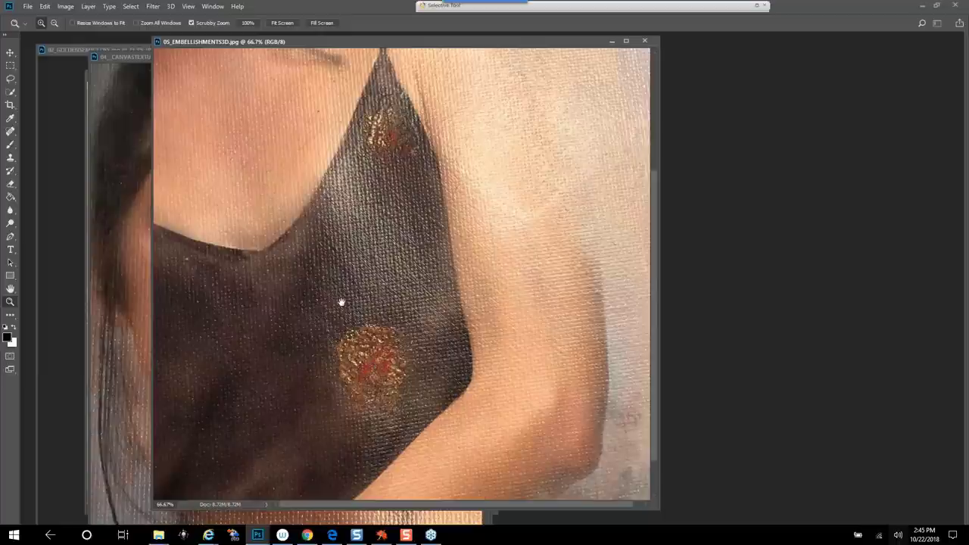
{"action": "left_click_drag", "start_coordinate": [346, 303], "coordinate": [459, 262]}
{"action": "scroll", "coordinate": [454, 269], "scroll_direction": "down", "scroll_amount": 1}
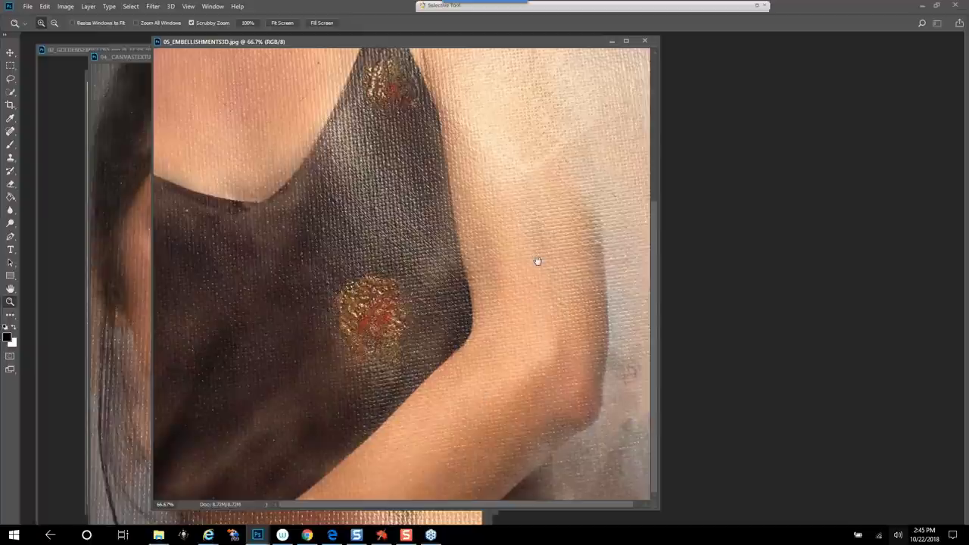
{"action": "scroll", "coordinate": [538, 264], "scroll_direction": "up", "scroll_amount": 2}
{"action": "mouse_move", "coordinate": [306, 535]}
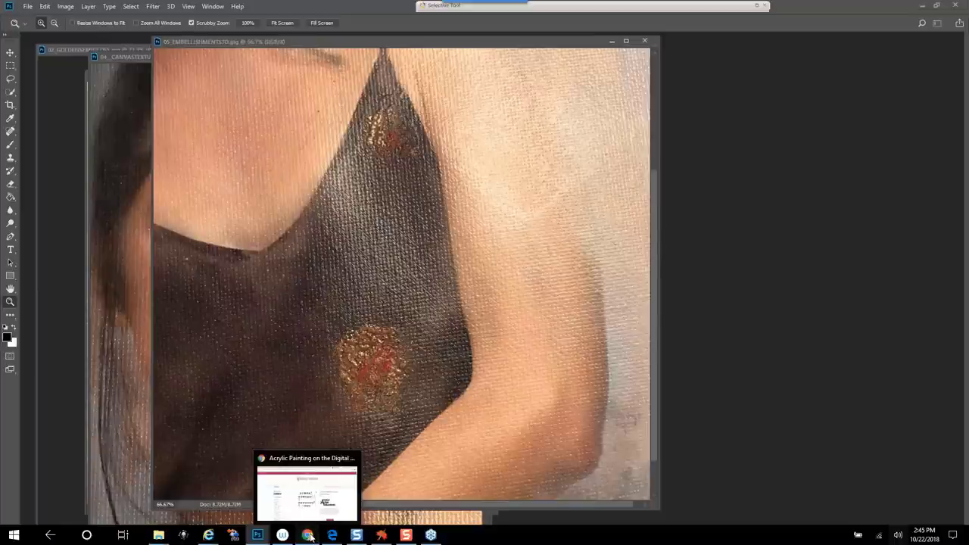
- Switch to Chrome, show the artist's Patreon posts page and examine its $5, $10 and $25 membership tiers
{"action": "left_click", "coordinate": [309, 535]}
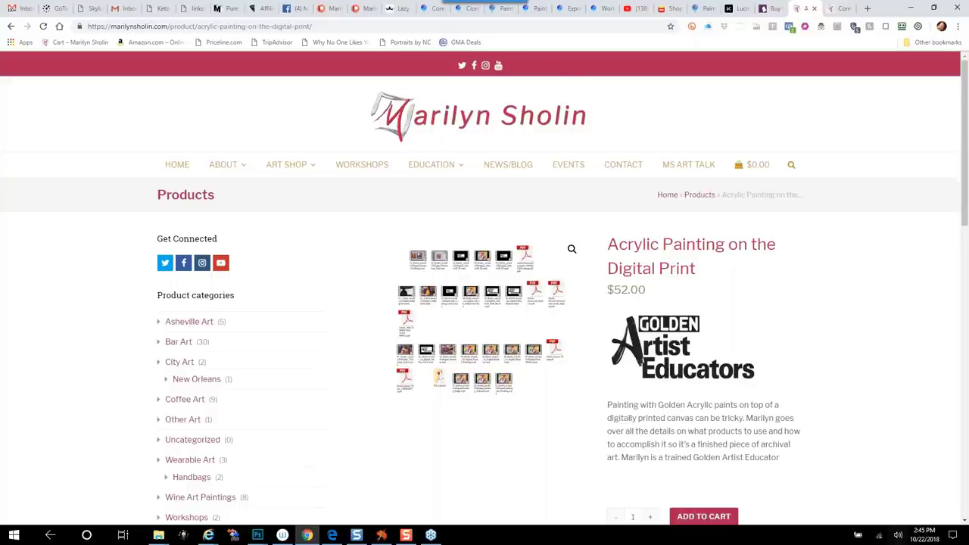
{"action": "left_click", "coordinate": [361, 9]}
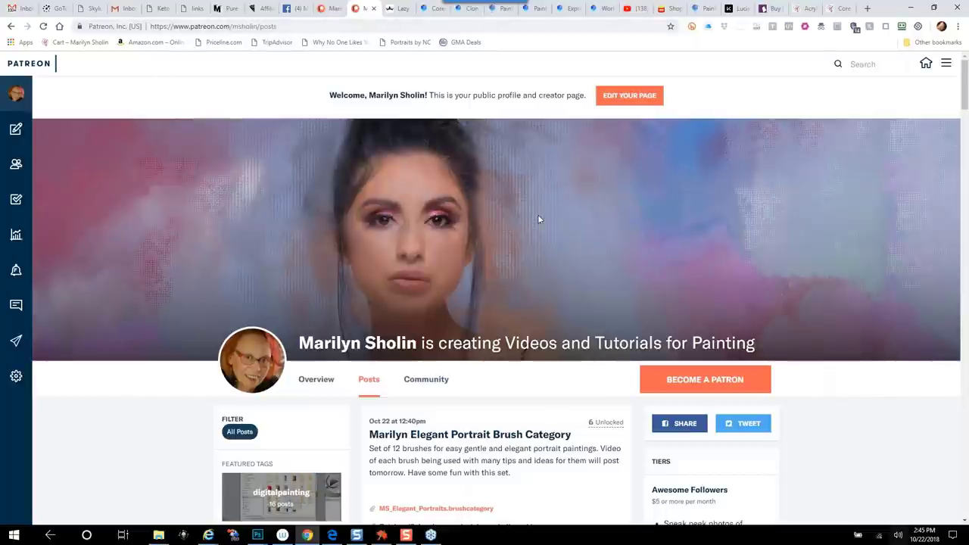
{"action": "scroll", "coordinate": [538, 219], "scroll_direction": "down", "scroll_amount": 2}
{"action": "scroll", "coordinate": [538, 219], "scroll_direction": "down", "scroll_amount": 1}
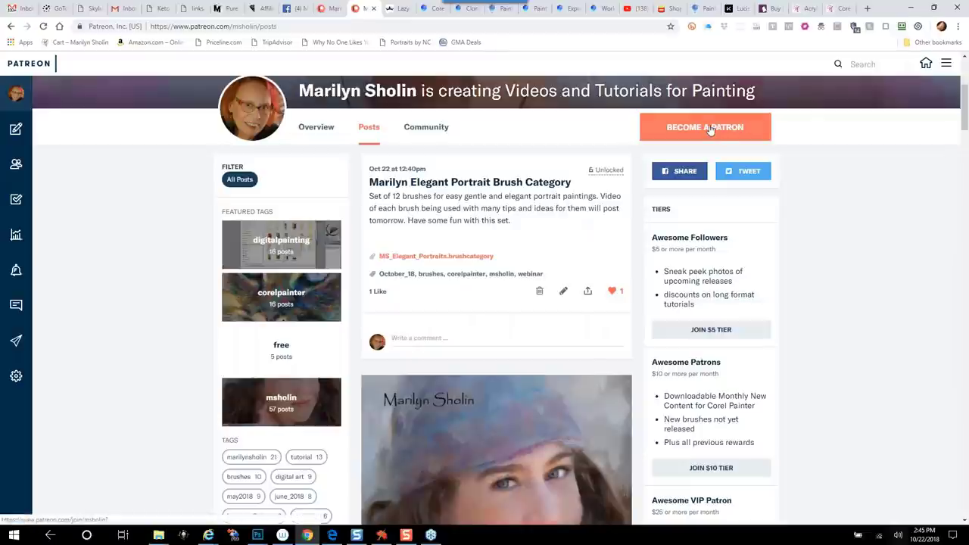
{"action": "scroll", "coordinate": [824, 287], "scroll_direction": "down", "scroll_amount": 1}
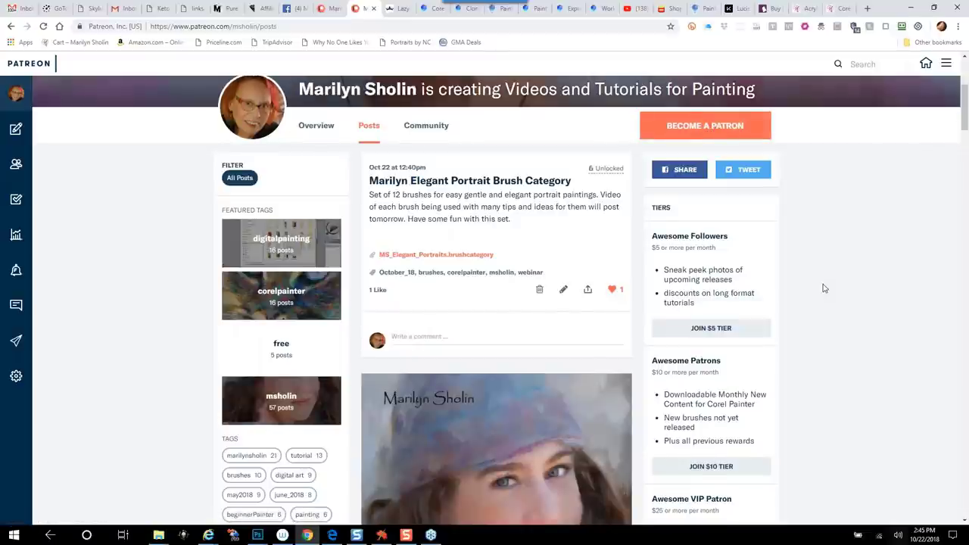
{"action": "scroll", "coordinate": [824, 287], "scroll_direction": "down", "scroll_amount": 3}
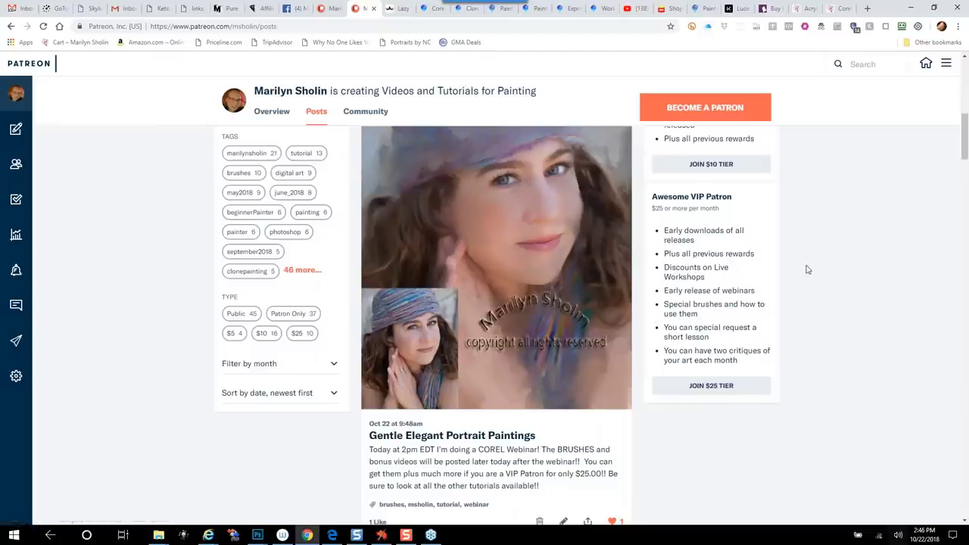
{"action": "scroll", "coordinate": [807, 269], "scroll_direction": "up", "scroll_amount": 4}
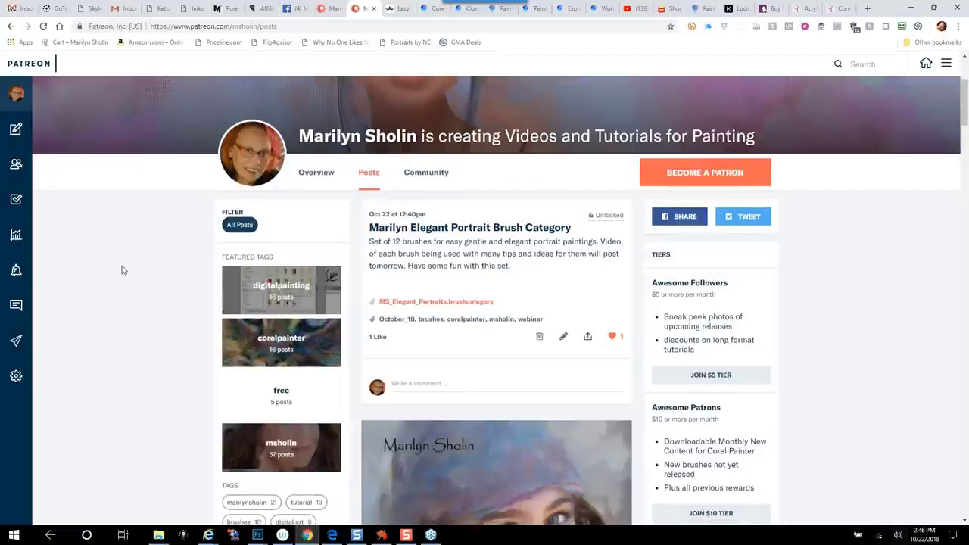
- Look over the Patreon posts on the Elegant Portrait brush category and the Gentle Elegant Portrait Paintings webinar
{"action": "scroll", "coordinate": [123, 270], "scroll_direction": "down", "scroll_amount": 3}
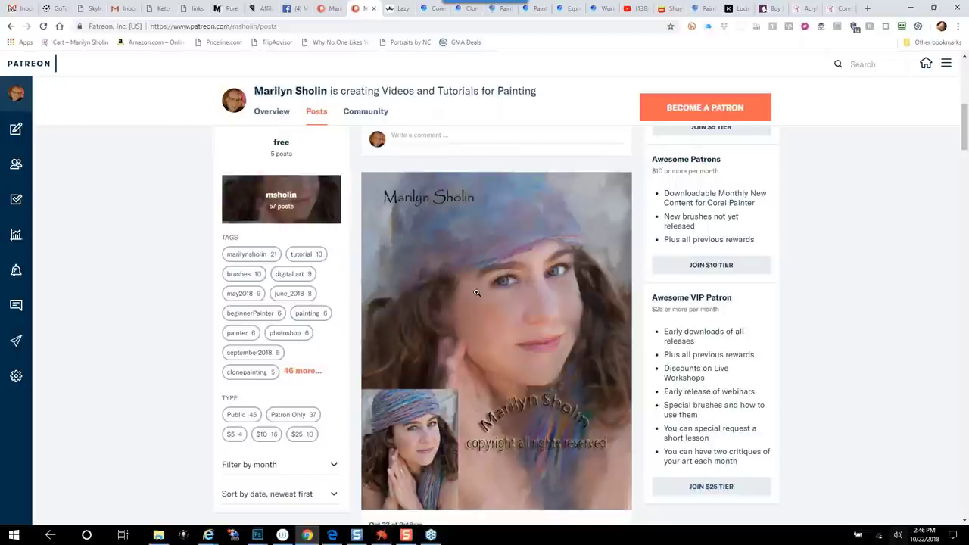
{"action": "scroll", "coordinate": [476, 292], "scroll_direction": "up", "scroll_amount": 1}
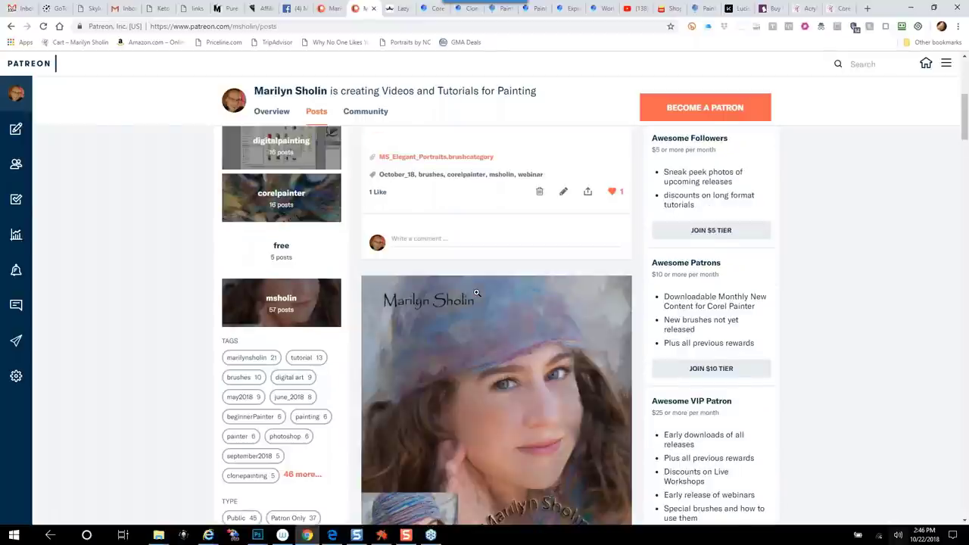
{"action": "scroll", "coordinate": [476, 292], "scroll_direction": "up", "scroll_amount": 2}
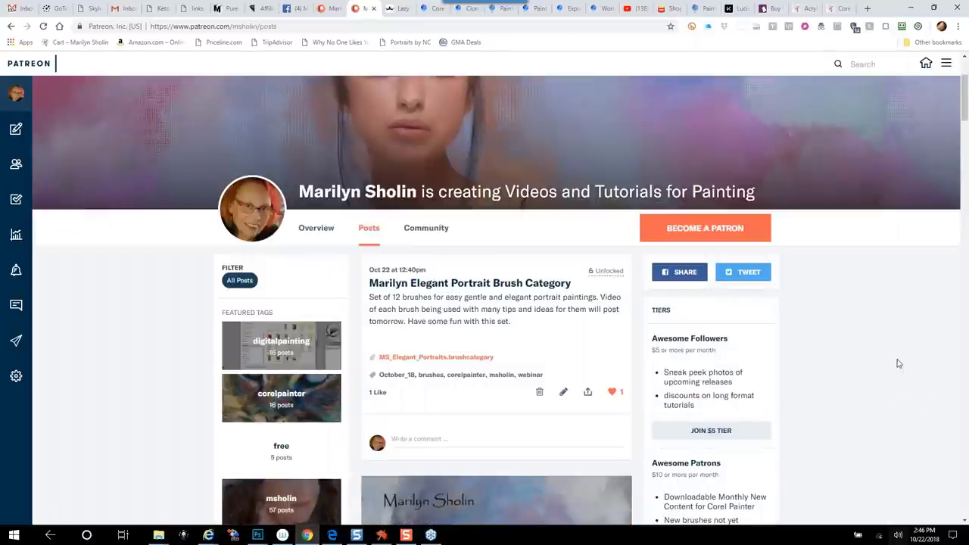
{"action": "scroll", "coordinate": [893, 358], "scroll_direction": "down", "scroll_amount": 1}
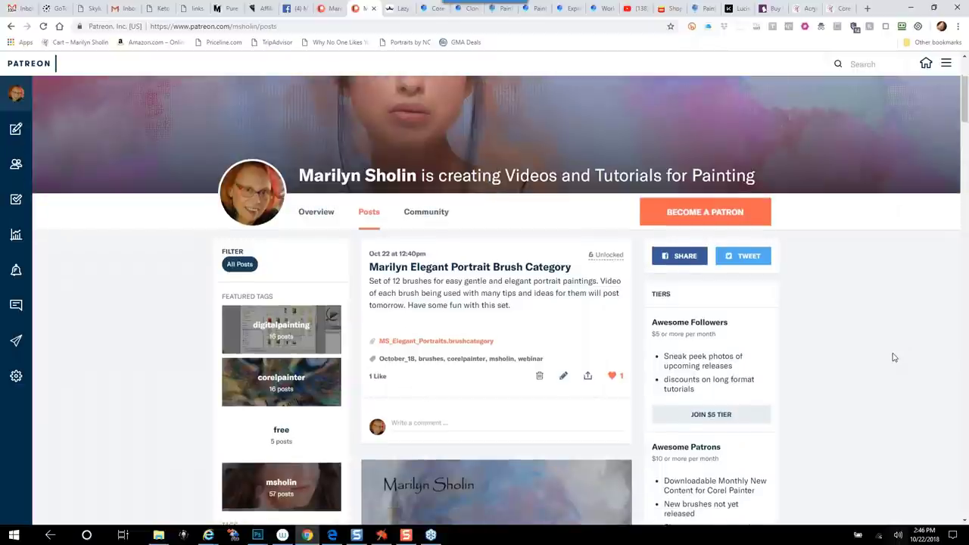
{"action": "scroll", "coordinate": [894, 357], "scroll_direction": "down", "scroll_amount": 1}
{"action": "scroll", "coordinate": [891, 357], "scroll_direction": "down", "scroll_amount": 2}
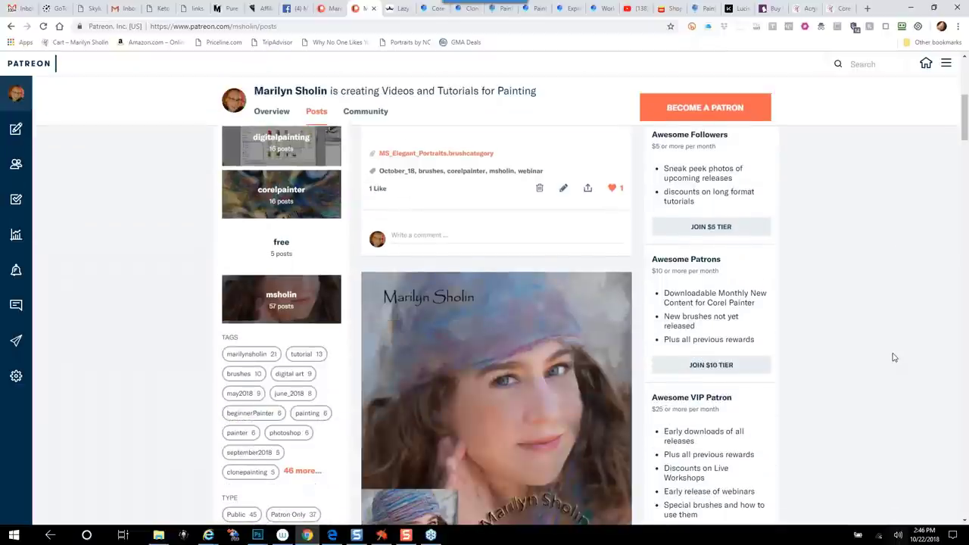
{"action": "scroll", "coordinate": [126, 396], "scroll_direction": "up", "scroll_amount": 6}
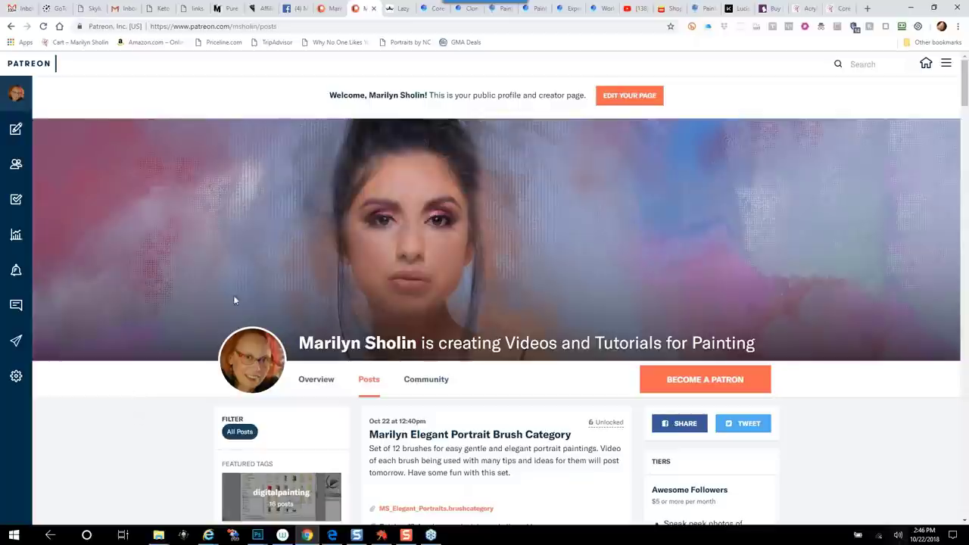
- Open the artist's Instagram profile in a new browser tab and bring its post grid into view
{"action": "left_click", "coordinate": [869, 9]}
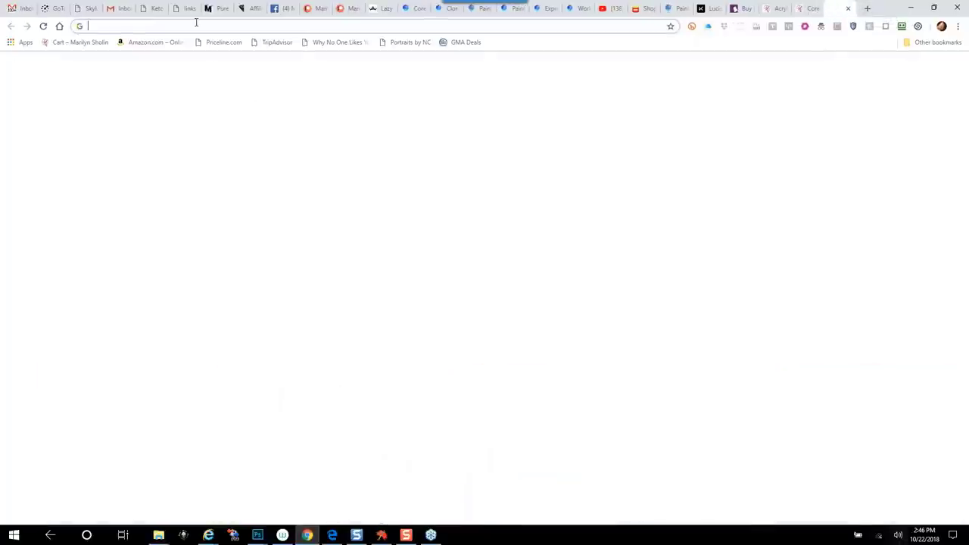
{"action": "type", "text": "ins"}
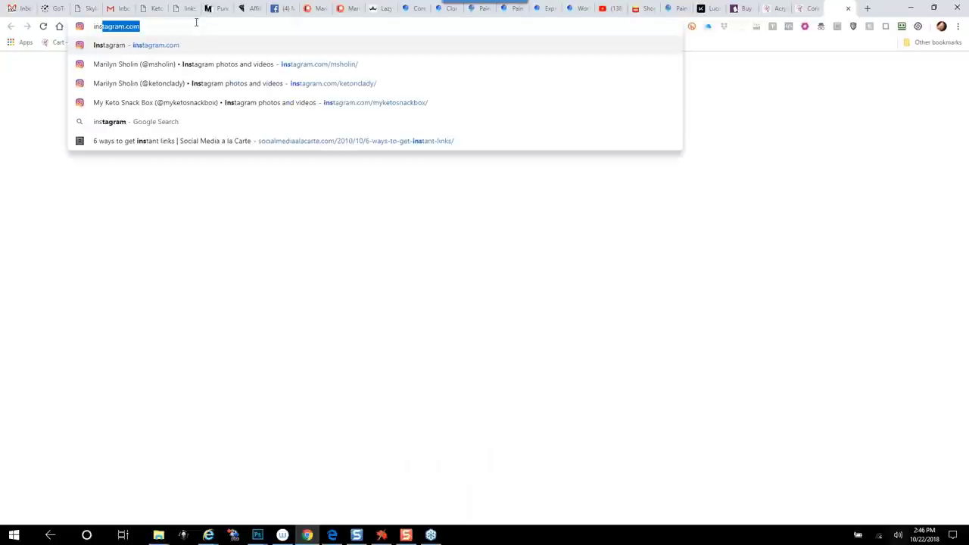
{"action": "left_click", "coordinate": [210, 65]}
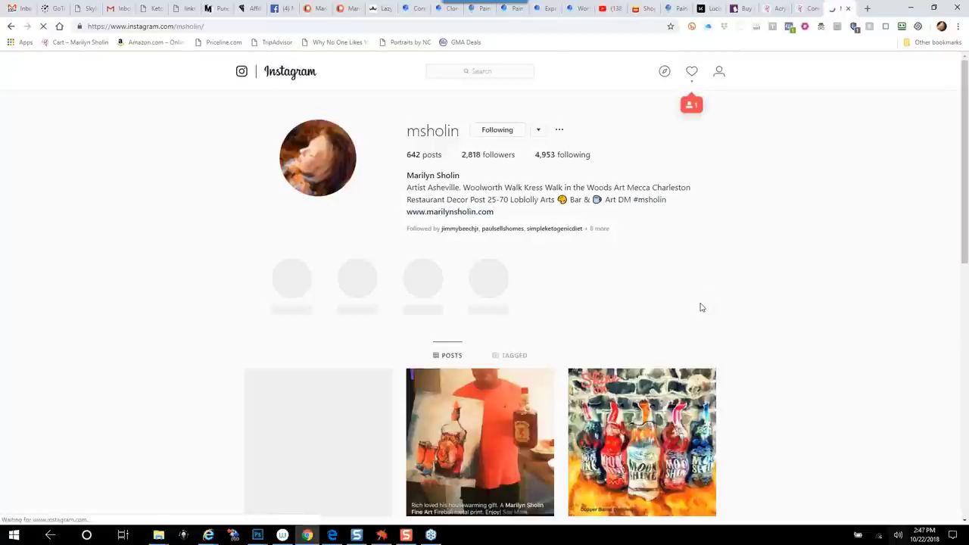
{"action": "scroll", "coordinate": [340, 314], "scroll_direction": "down", "scroll_amount": 2}
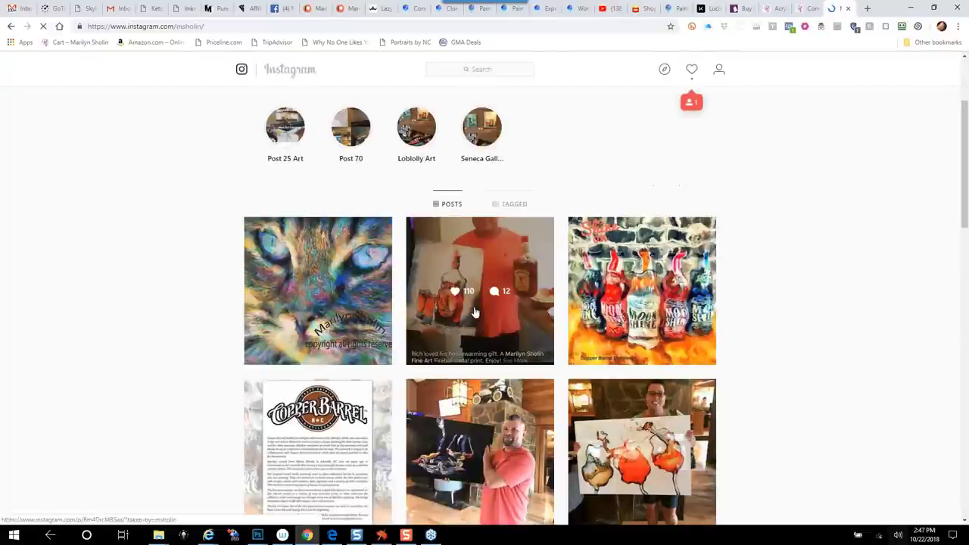
- View the Fireball whiskey collector post and the Copper Barrel Moonshine bottles post, closing each one
{"action": "left_click", "coordinate": [490, 311]}
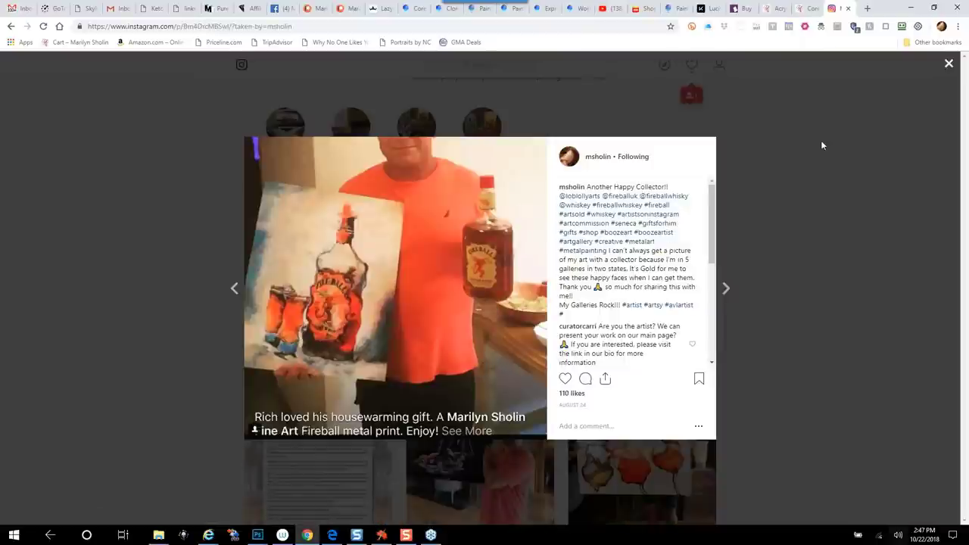
{"action": "left_click", "coordinate": [805, 233]}
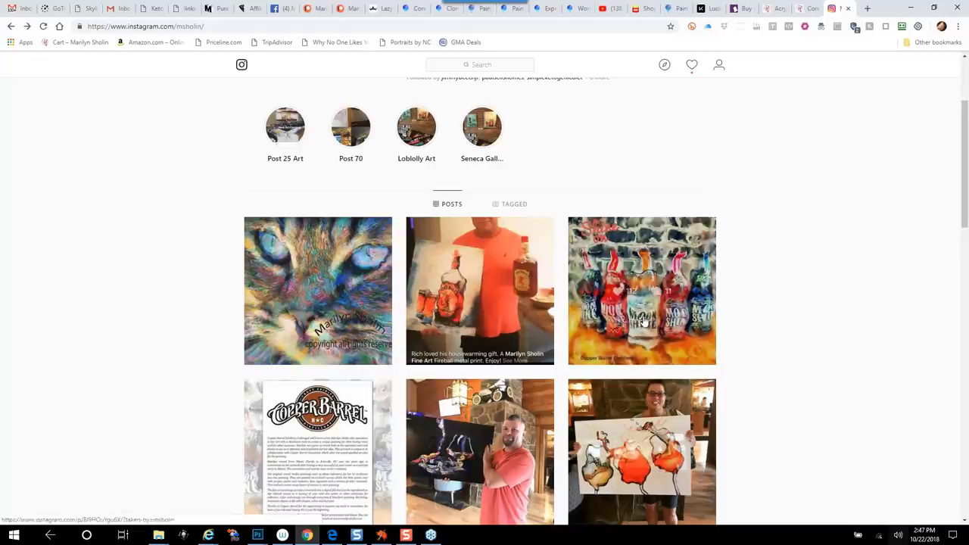
{"action": "left_click", "coordinate": [644, 321]}
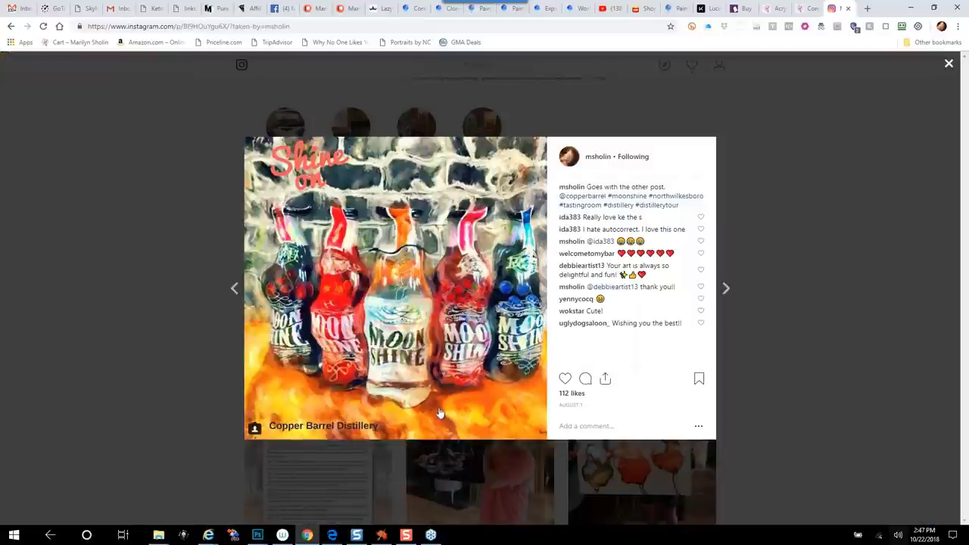
{"action": "left_click", "coordinate": [881, 123]}
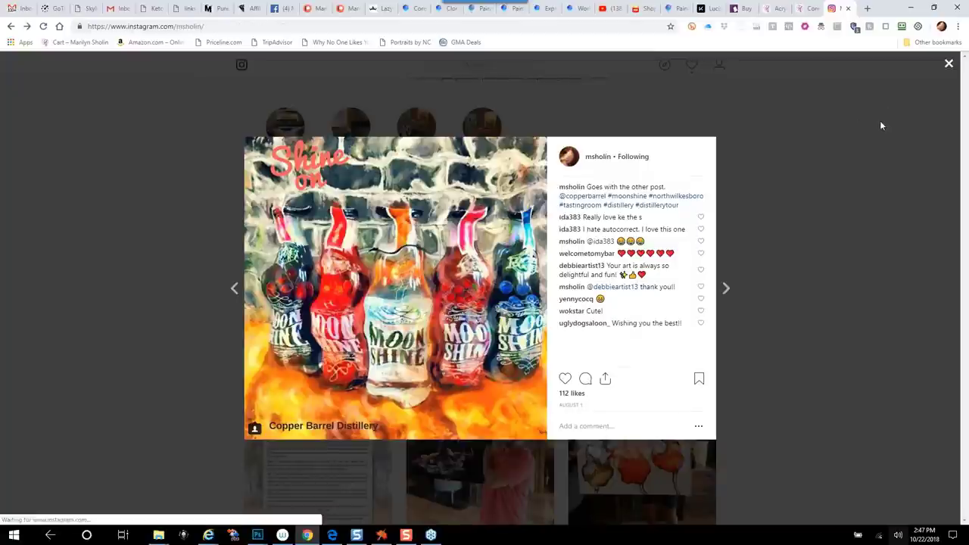
- Browse the Instagram profile's grid of earlier bar art, wine and coffee paintings, and return to the profile header
{"action": "scroll", "coordinate": [783, 279], "scroll_direction": "down", "scroll_amount": 3}
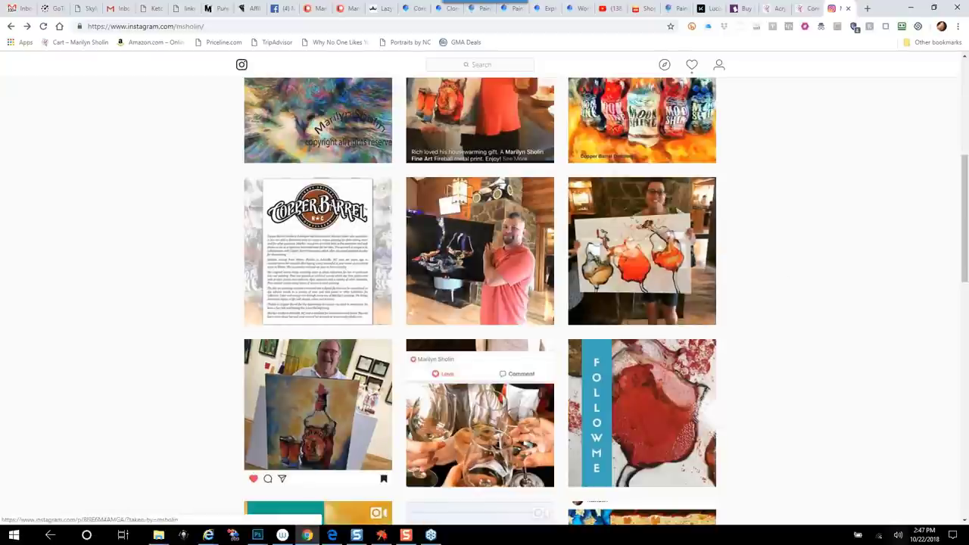
{"action": "scroll", "coordinate": [796, 290], "scroll_direction": "down", "scroll_amount": 1}
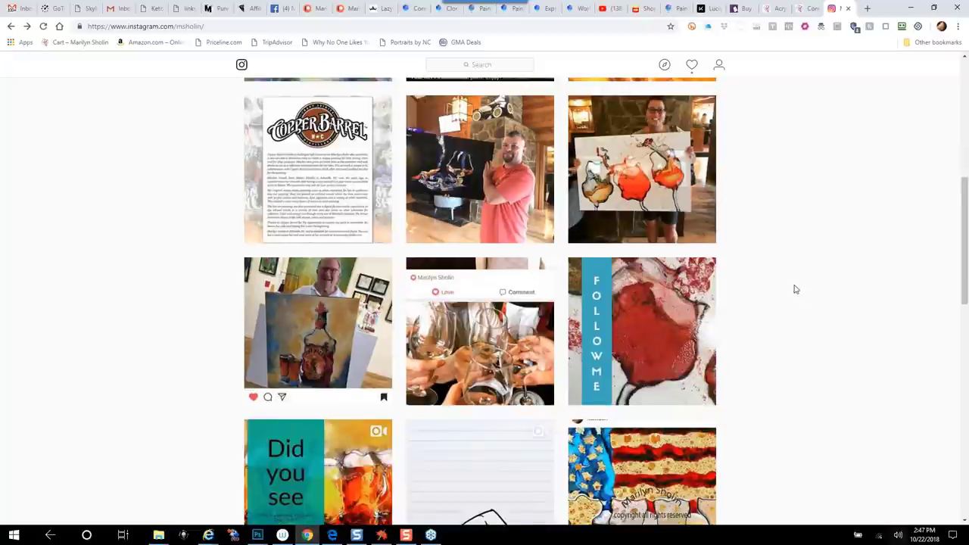
{"action": "scroll", "coordinate": [794, 289], "scroll_direction": "down", "scroll_amount": 1}
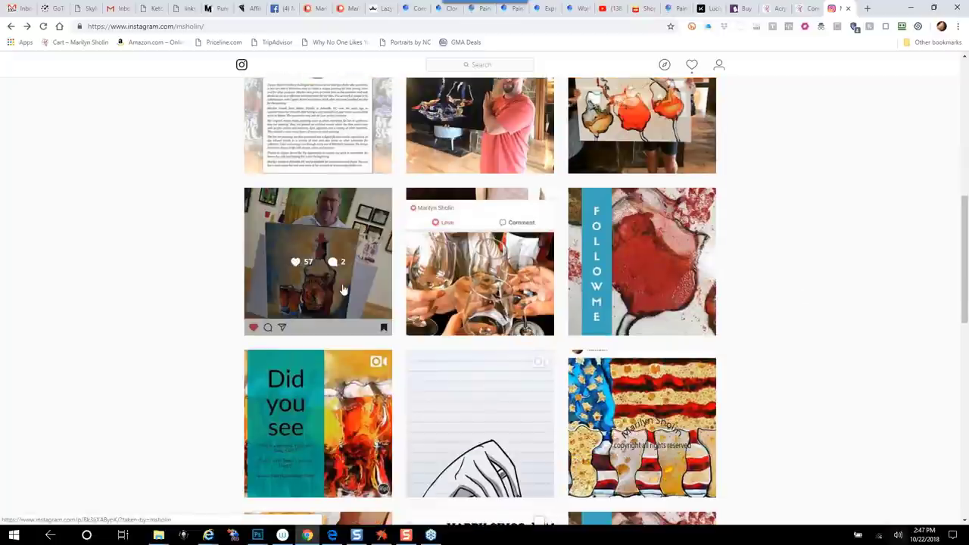
{"action": "scroll", "coordinate": [343, 290], "scroll_direction": "down", "scroll_amount": 2}
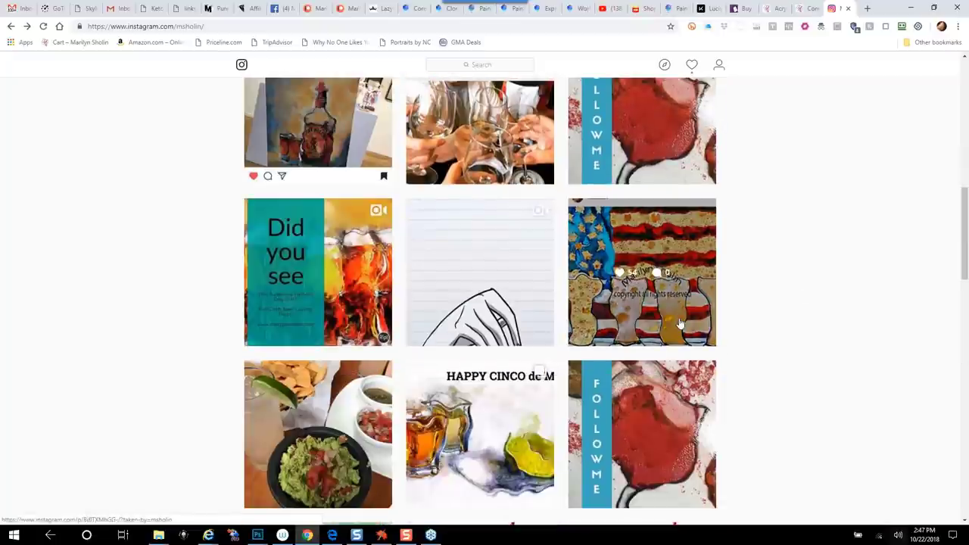
{"action": "scroll", "coordinate": [674, 324], "scroll_direction": "down", "scroll_amount": 2}
{"action": "scroll", "coordinate": [346, 298], "scroll_direction": "down", "scroll_amount": 3}
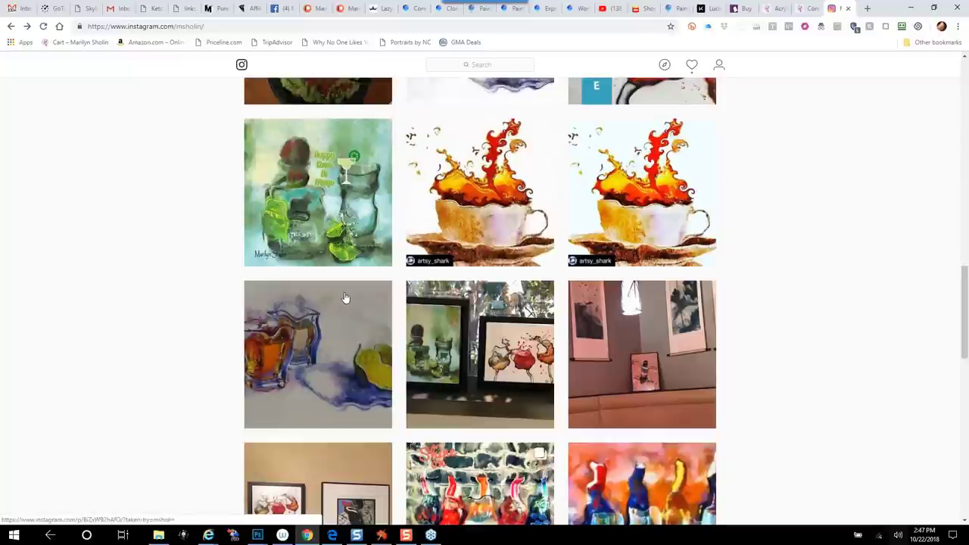
{"action": "scroll", "coordinate": [776, 270], "scroll_direction": "down", "scroll_amount": 1}
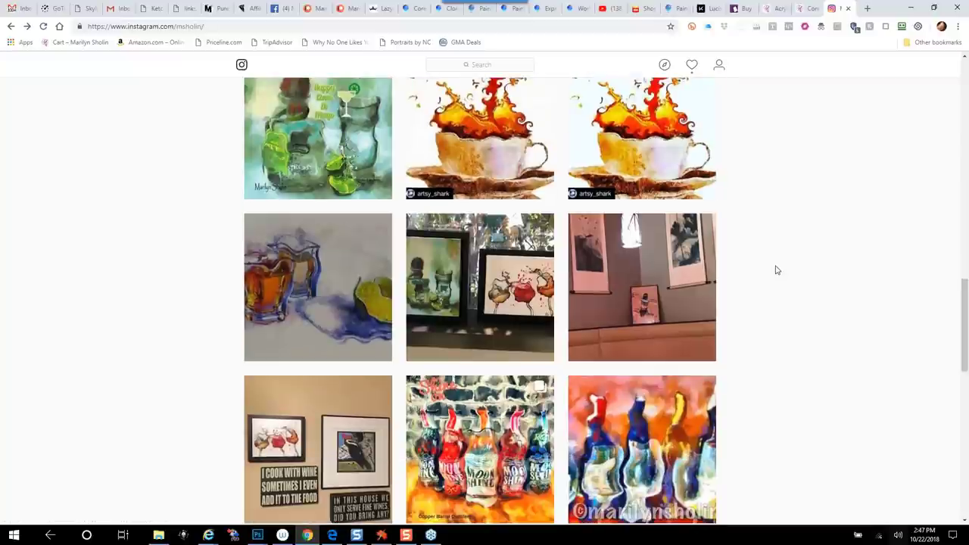
{"action": "scroll", "coordinate": [776, 269], "scroll_direction": "down", "scroll_amount": 3}
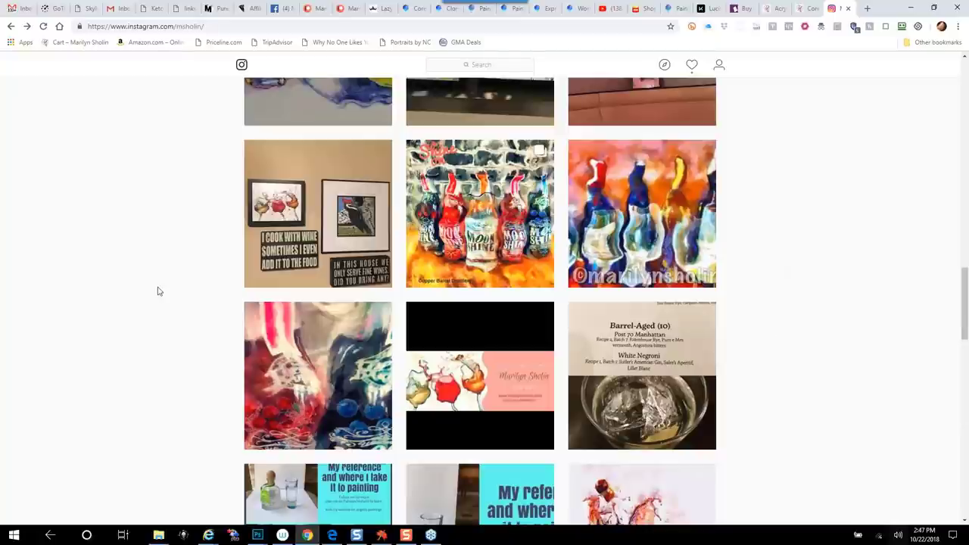
{"action": "scroll", "coordinate": [156, 289], "scroll_direction": "up", "scroll_amount": 15}
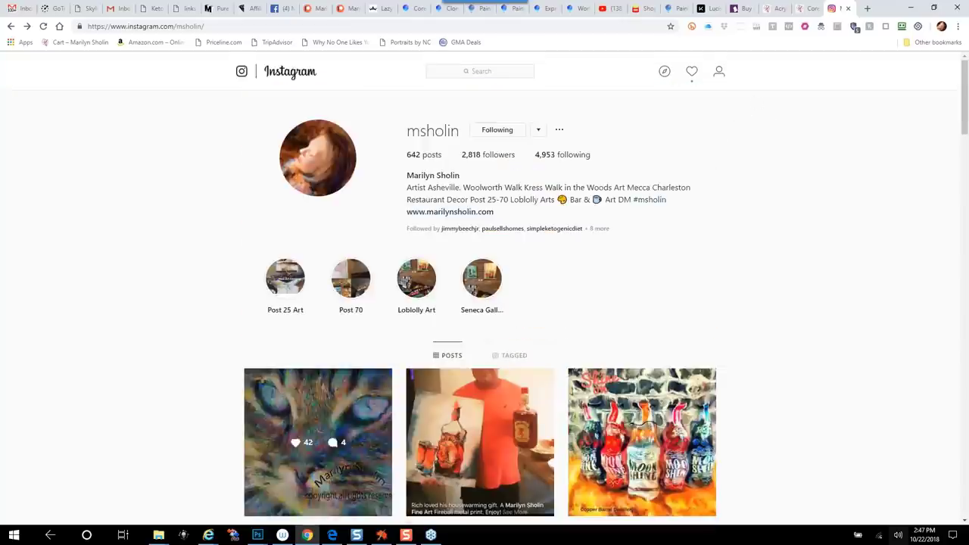
- Switch to Corel Painter and reposition the Untitled-4 portrait window over the other open image
{"action": "mouse_move", "coordinate": [365, 534]}
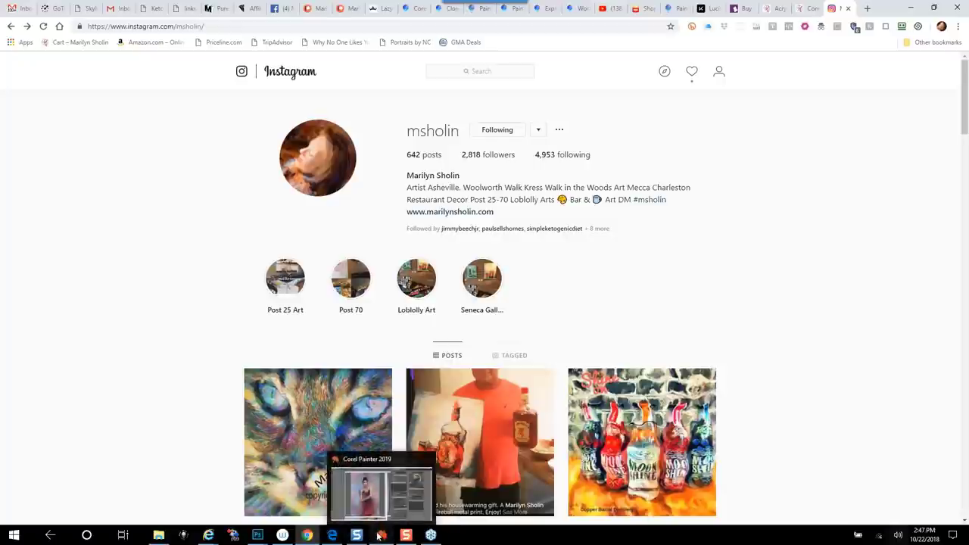
{"action": "left_click", "coordinate": [379, 492]}
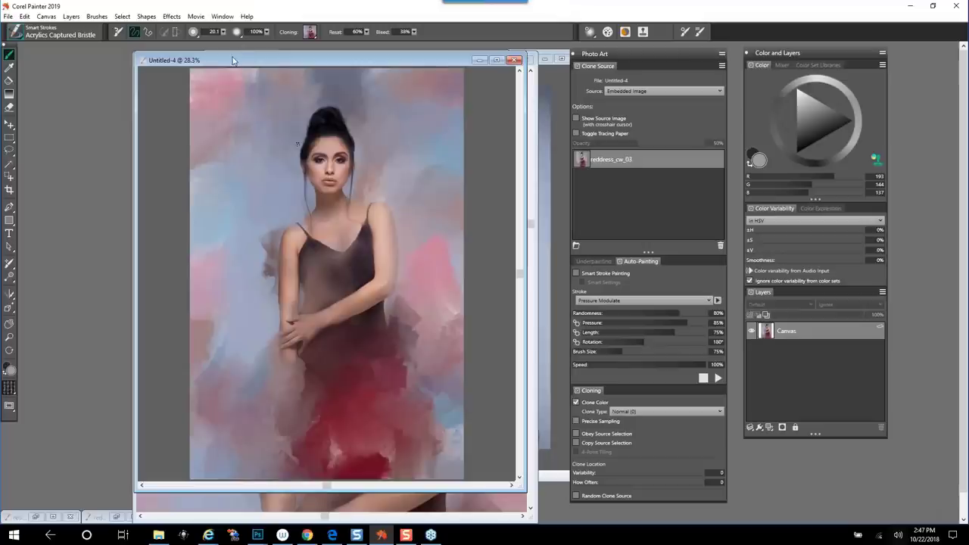
{"action": "mouse_move", "coordinate": [232, 56]}
{"action": "left_mouse_down"}
{"action": "mouse_move", "coordinate": [202, 58]}
{"action": "mouse_move", "coordinate": [236, 60]}
{"action": "mouse_move", "coordinate": [235, 47]}
{"action": "left_mouse_up"}
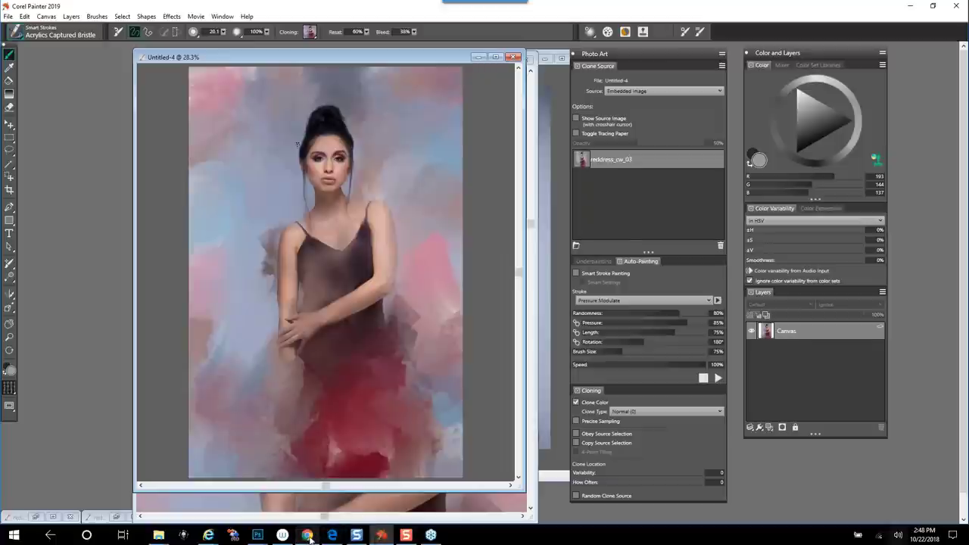
{"action": "mouse_move", "coordinate": [310, 537]}
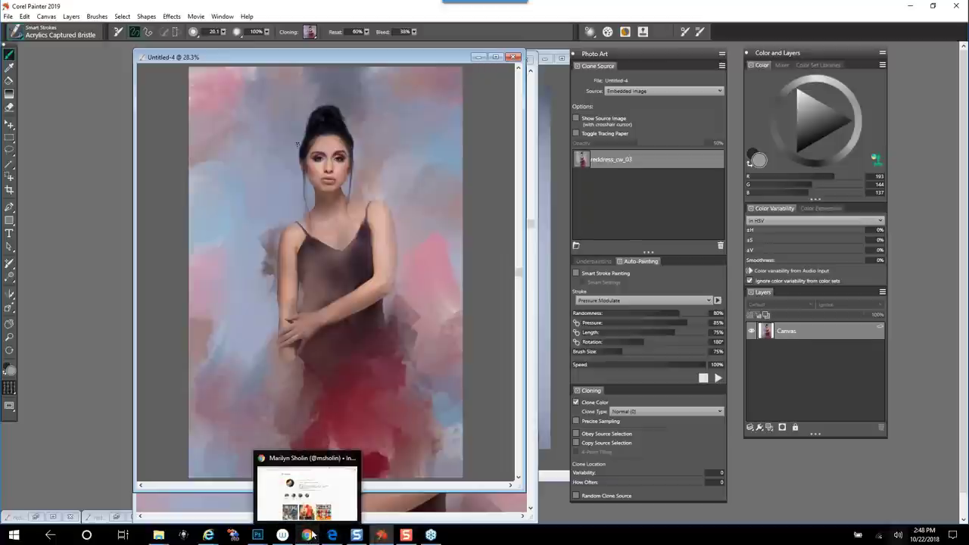
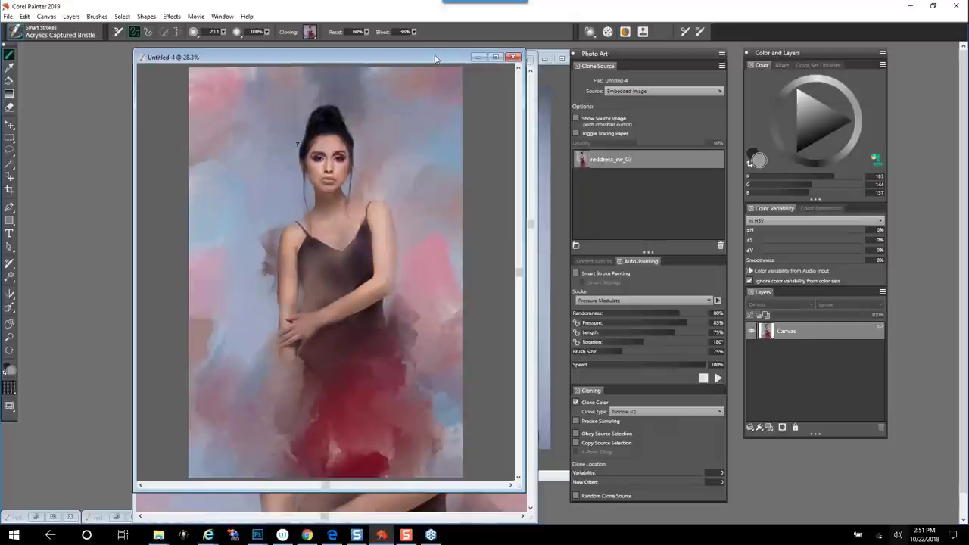
{"action": "left_click_drag", "start_coordinate": [435, 58], "coordinate": [479, 59]}
{"action": "left_click", "coordinate": [8, 16]}
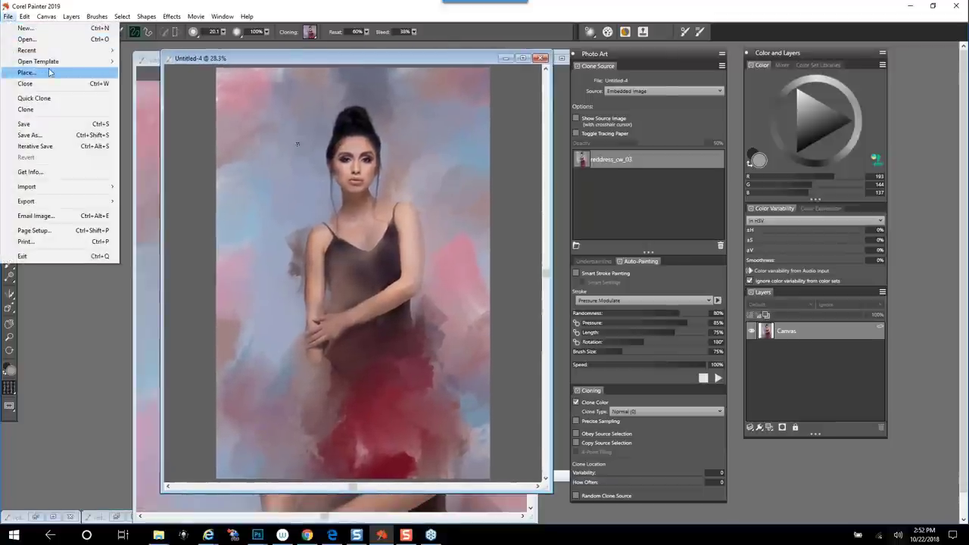
{"action": "mouse_move", "coordinate": [50, 53]}
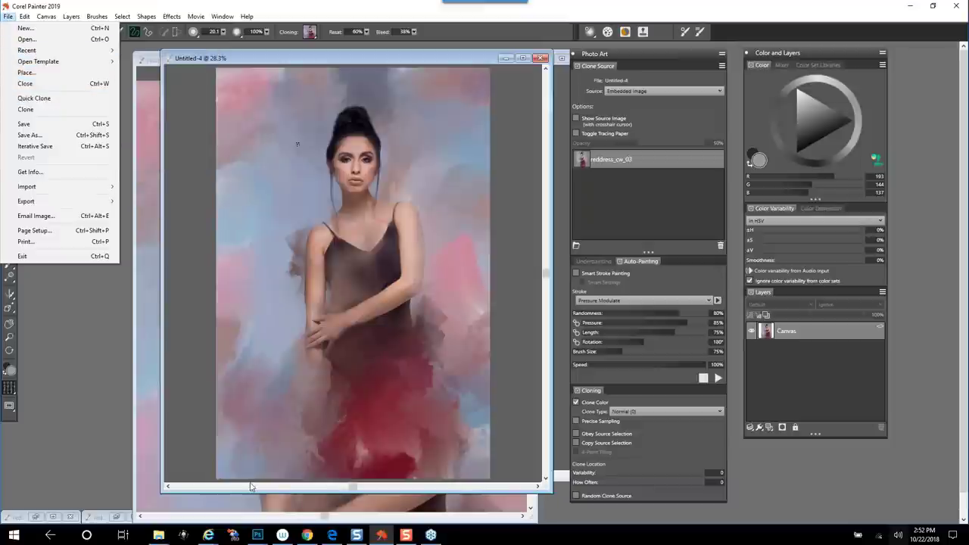
{"action": "left_click", "coordinate": [258, 536]}
{"action": "left_click", "coordinate": [87, 489]}
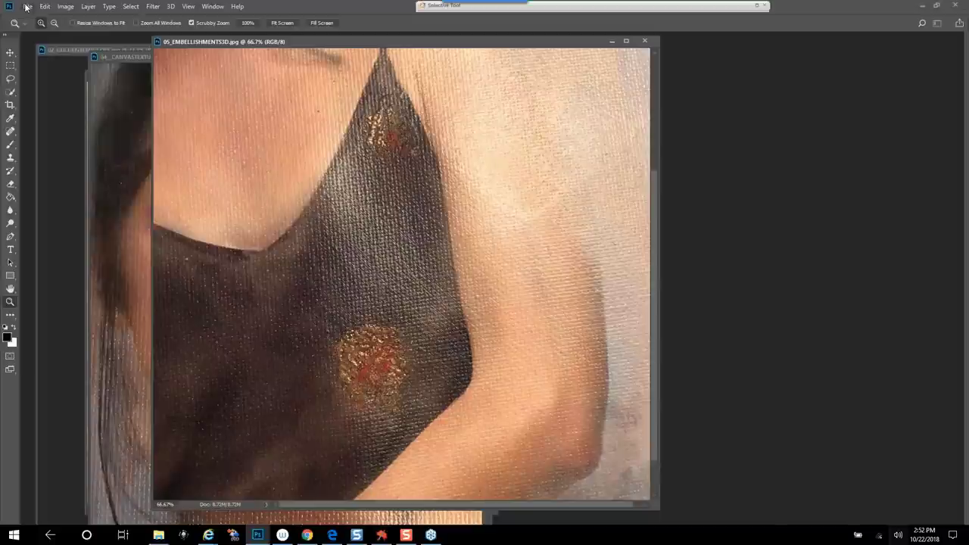
{"action": "left_click", "coordinate": [27, 7]}
{"action": "mouse_move", "coordinate": [88, 69]}
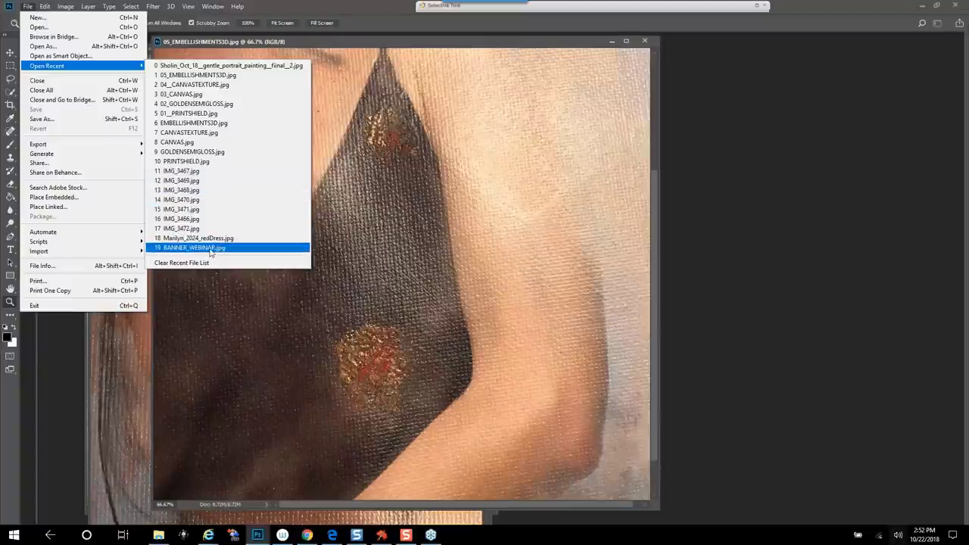
{"action": "left_click", "coordinate": [58, 28]}
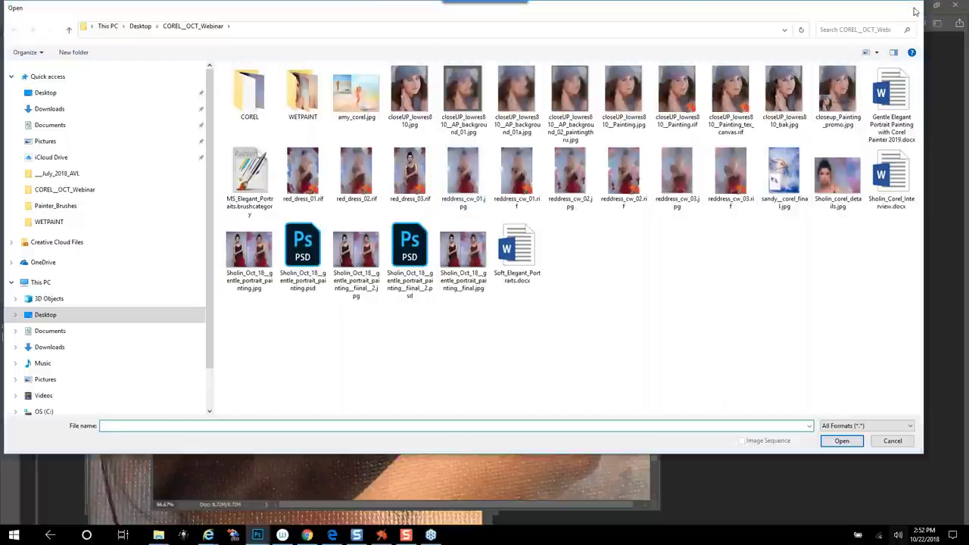
{"action": "left_click", "coordinate": [914, 12]}
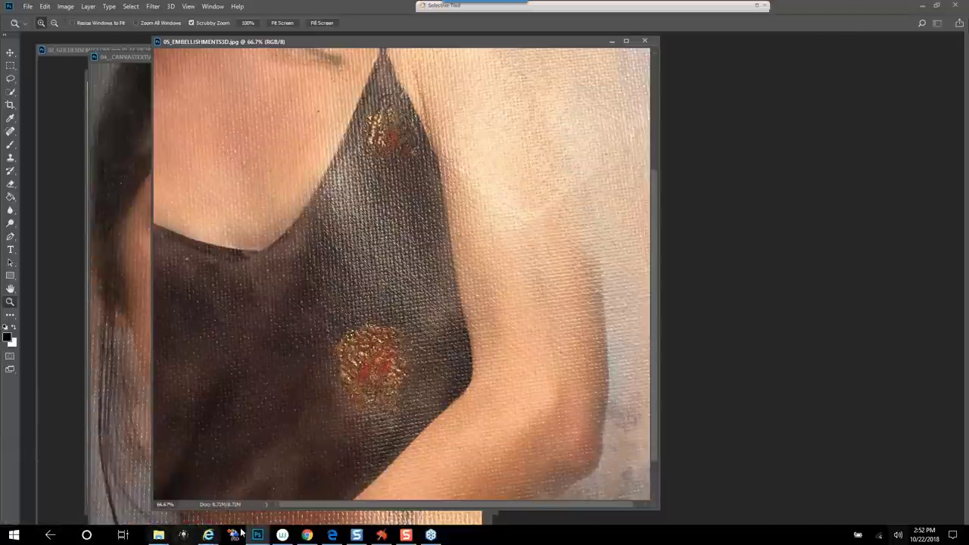
- Switch to Corel Painter, enlarge the Untitled-4 portrait window around the canvas and reposition it in the workspace
{"action": "left_click", "coordinate": [380, 535]}
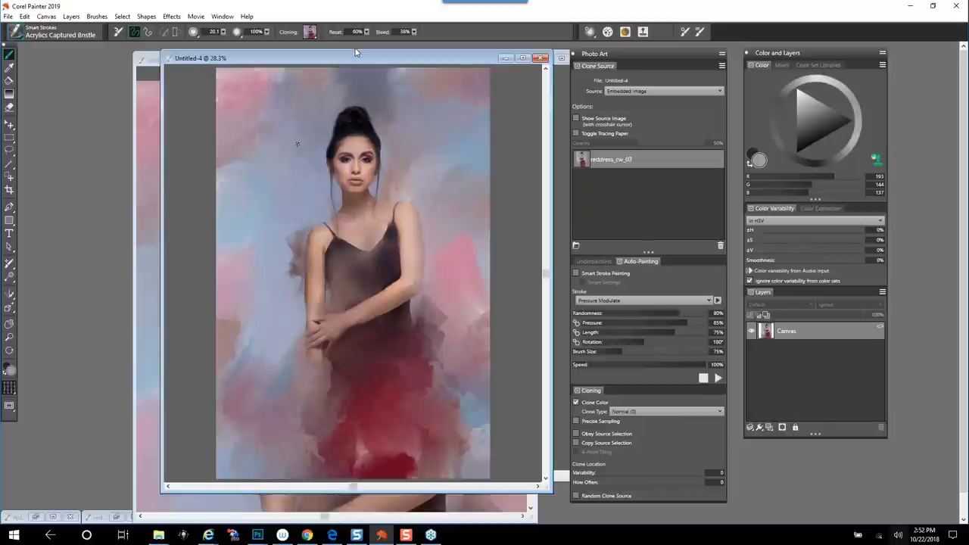
{"action": "left_click_drag", "start_coordinate": [355, 53], "coordinate": [355, 49]}
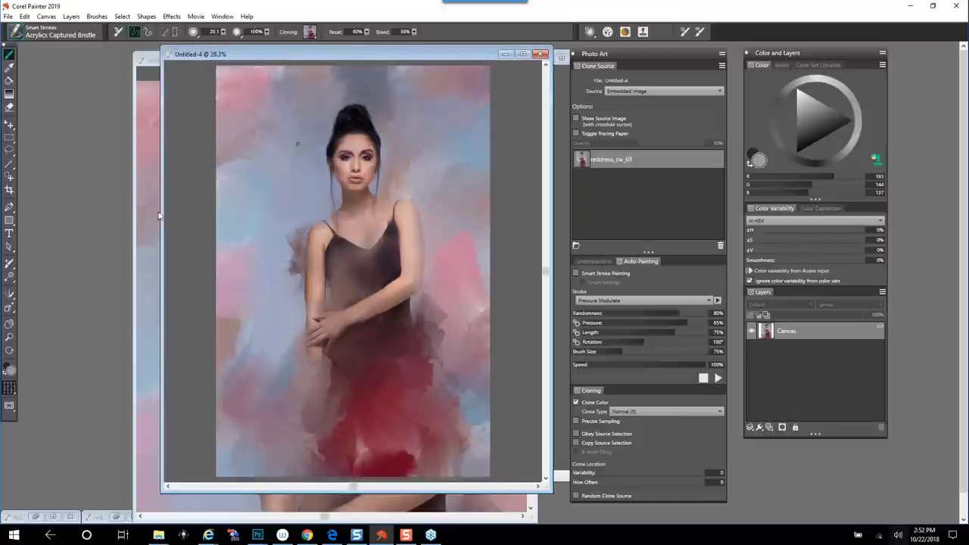
{"action": "left_click_drag", "start_coordinate": [156, 213], "coordinate": [130, 213]}
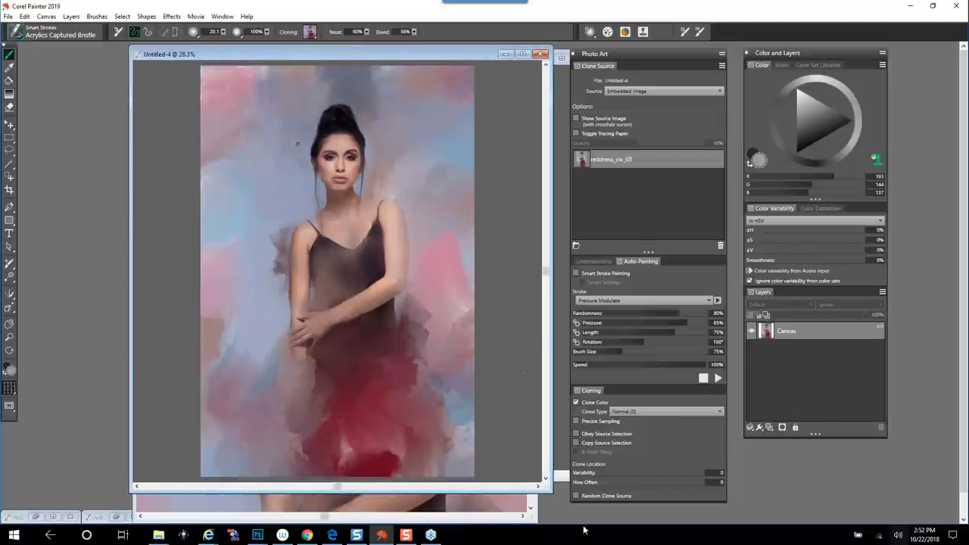
{"action": "left_click_drag", "start_coordinate": [510, 493], "coordinate": [513, 515]}
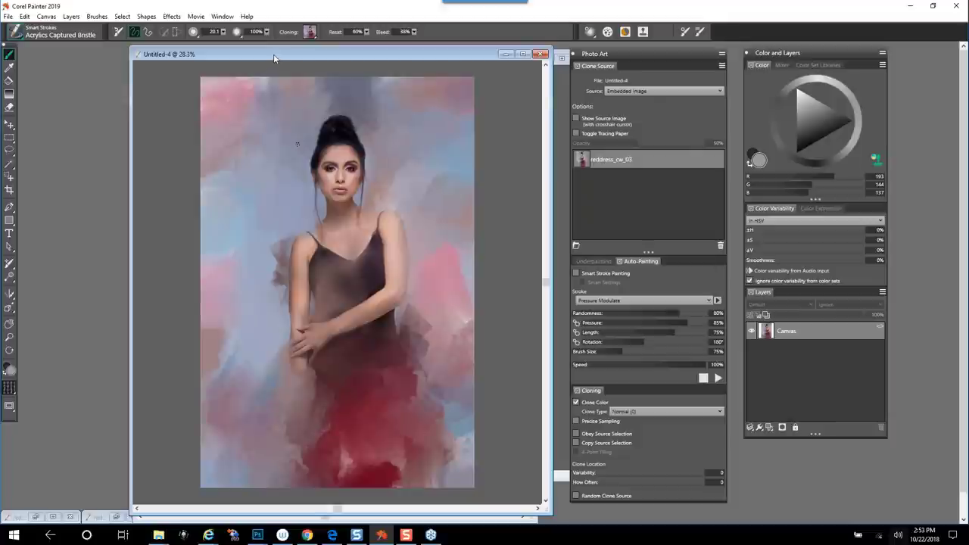
{"action": "left_click_drag", "start_coordinate": [272, 57], "coordinate": [262, 67]}
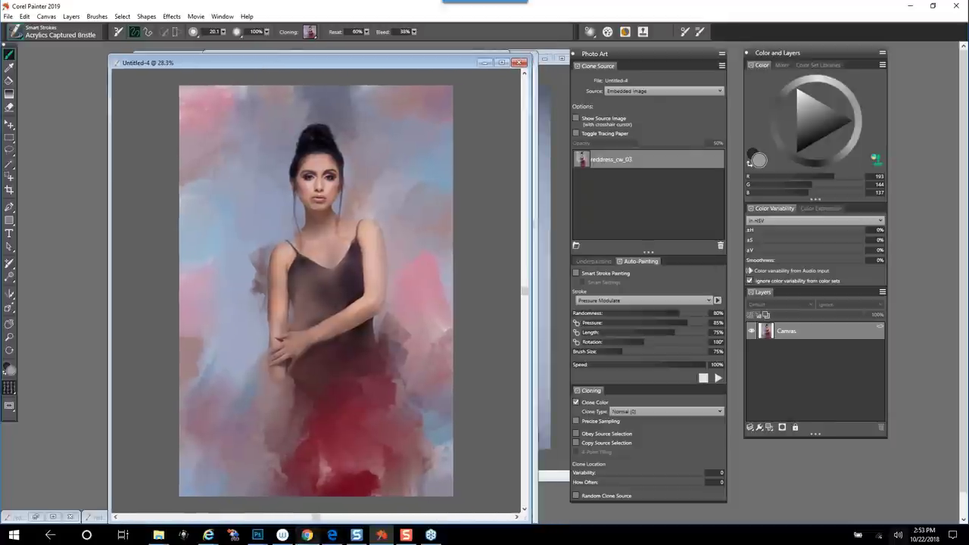
- Switch to the browser and browse the artist's Facebook timeline, examining the webinar announcements, portrait cover photo and Patreon brush posts
{"action": "left_click", "coordinate": [312, 538]}
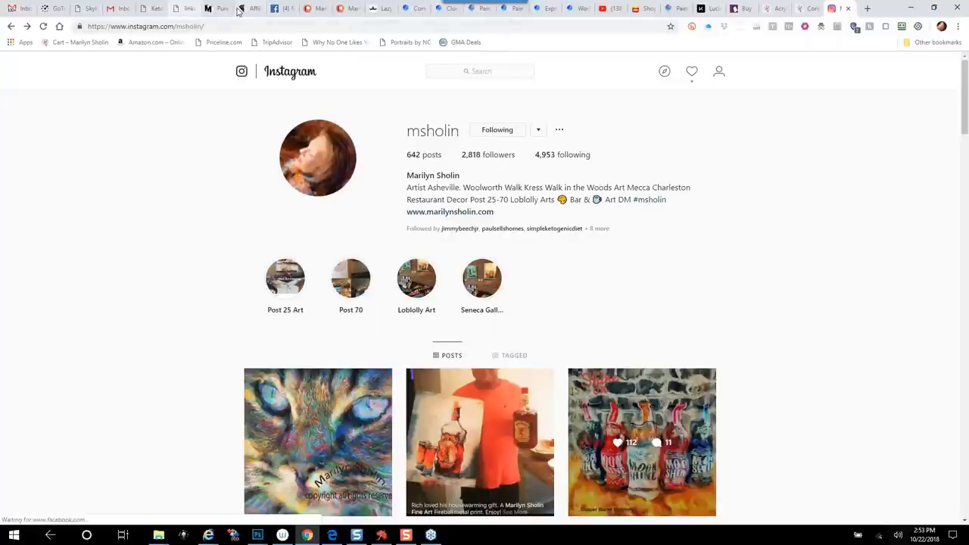
{"action": "left_click", "coordinate": [281, 8]}
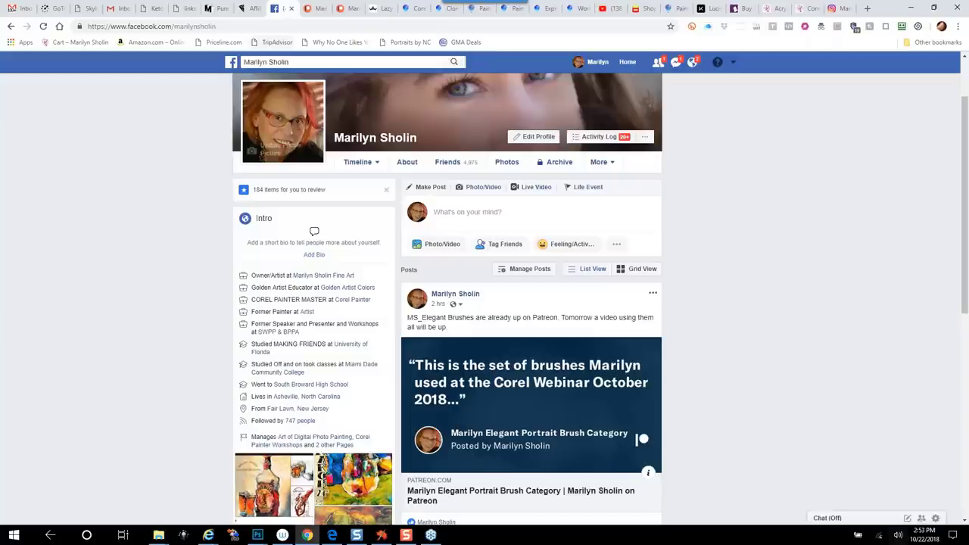
{"action": "scroll", "coordinate": [709, 394], "scroll_direction": "down", "scroll_amount": 10}
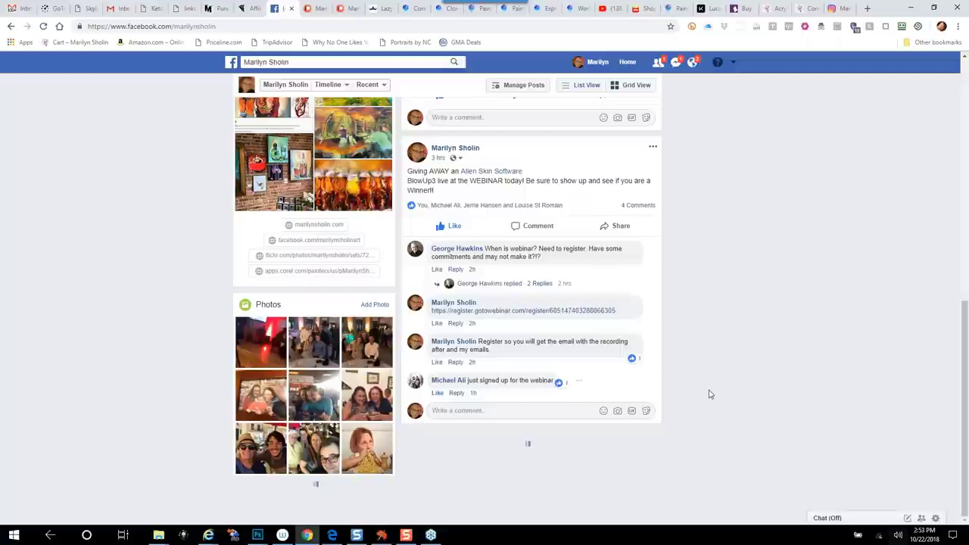
{"action": "scroll", "coordinate": [709, 393], "scroll_direction": "down", "scroll_amount": 8}
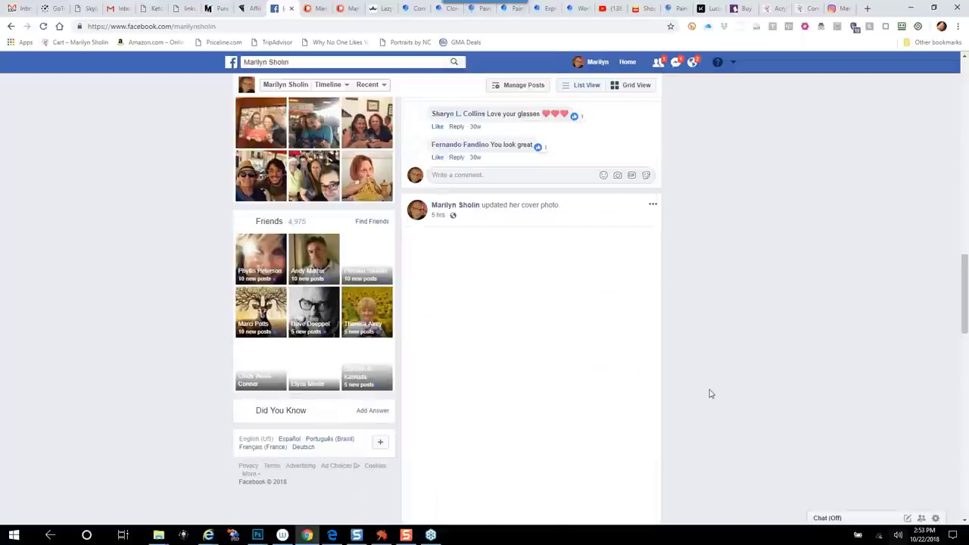
{"action": "scroll", "coordinate": [709, 393], "scroll_direction": "down", "scroll_amount": 5}
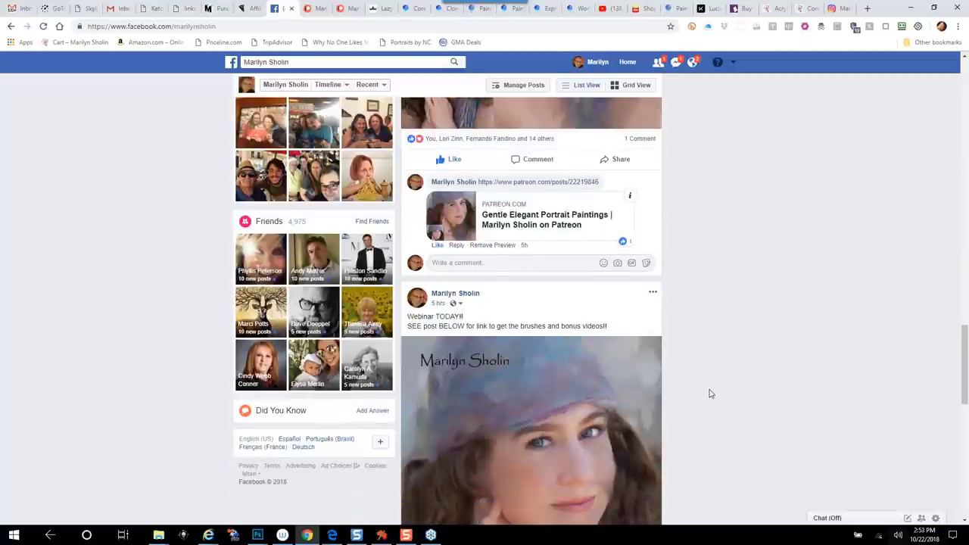
{"action": "scroll", "coordinate": [709, 393], "scroll_direction": "up", "scroll_amount": 5}
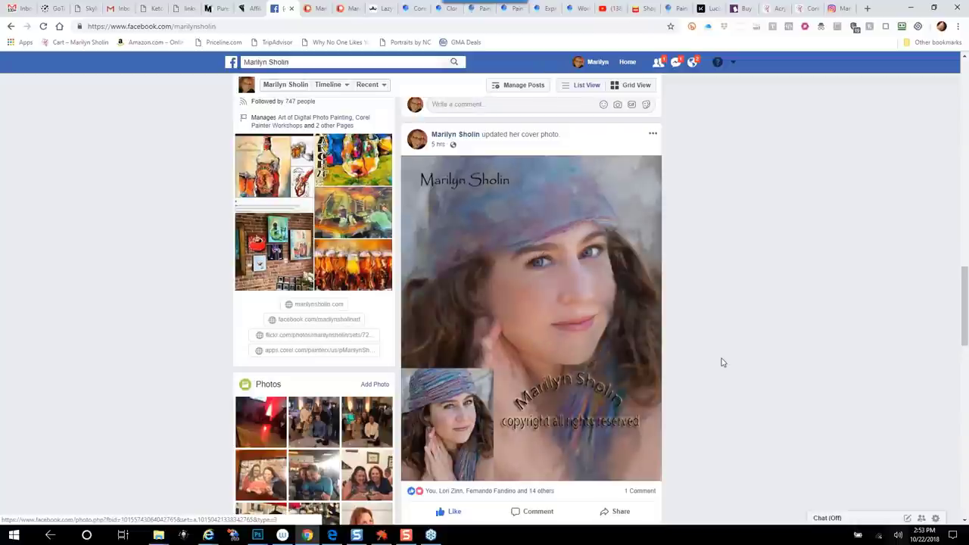
{"action": "scroll", "coordinate": [720, 361], "scroll_direction": "down", "scroll_amount": 4}
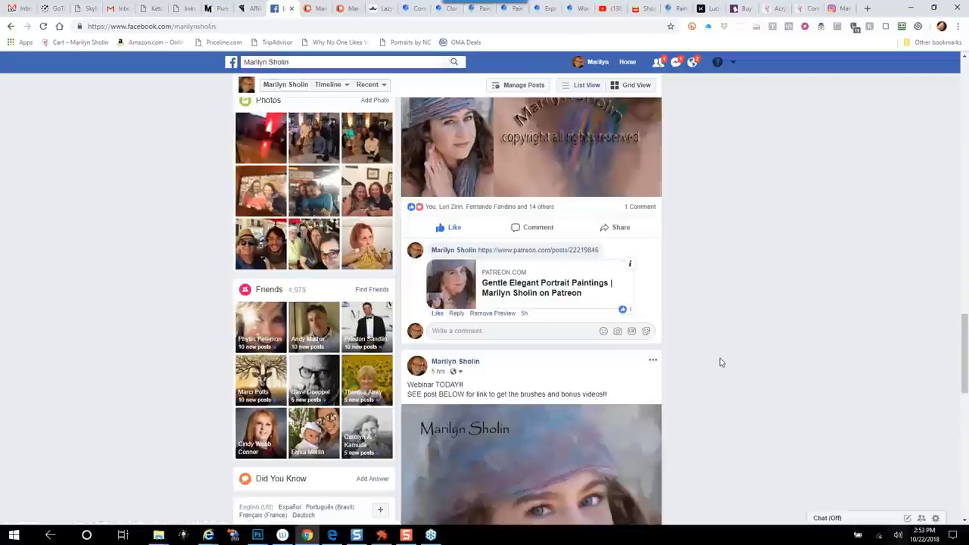
{"action": "scroll", "coordinate": [720, 362], "scroll_direction": "down", "scroll_amount": 5}
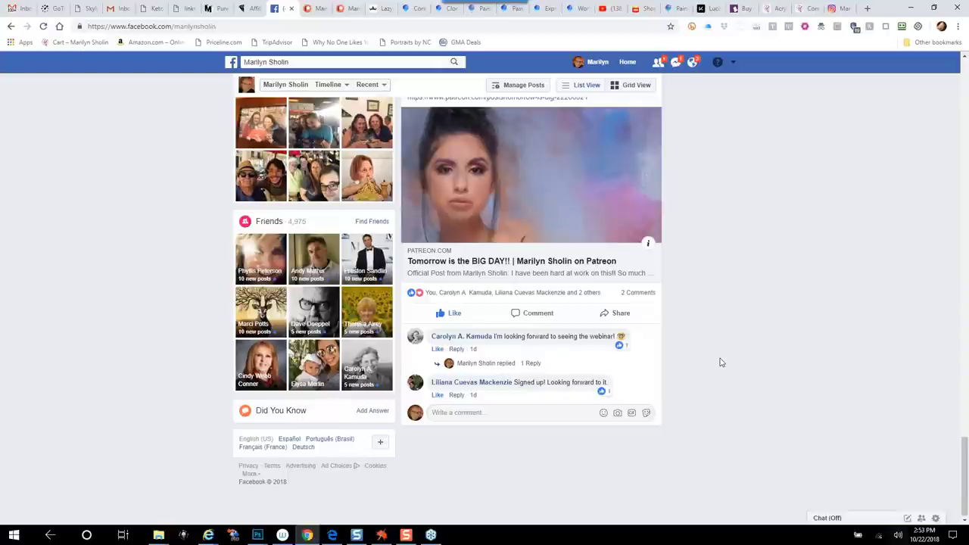
{"action": "scroll", "coordinate": [720, 362], "scroll_direction": "down", "scroll_amount": 8}
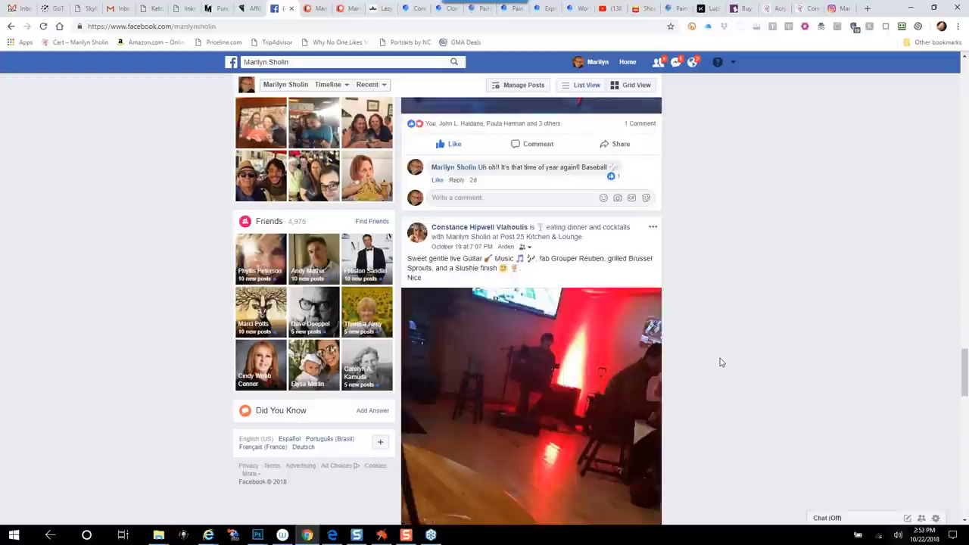
{"action": "scroll", "coordinate": [720, 362], "scroll_direction": "down", "scroll_amount": 9}
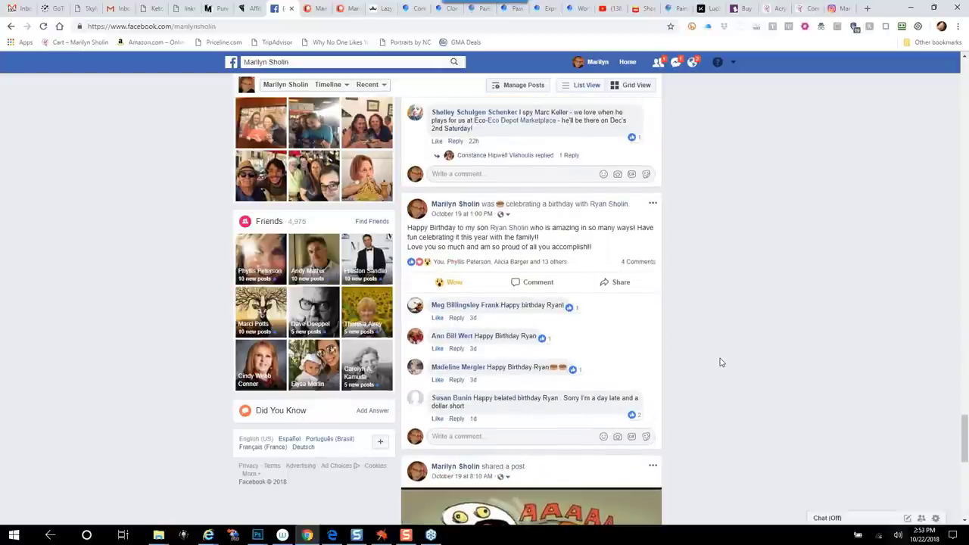
{"action": "scroll", "coordinate": [720, 362], "scroll_direction": "down", "scroll_amount": 5}
- View the cat painting post on the artist's Instagram profile, and bring the Untitled-4 portrait back into view in Corel Painter
{"action": "left_click", "coordinate": [835, 9]}
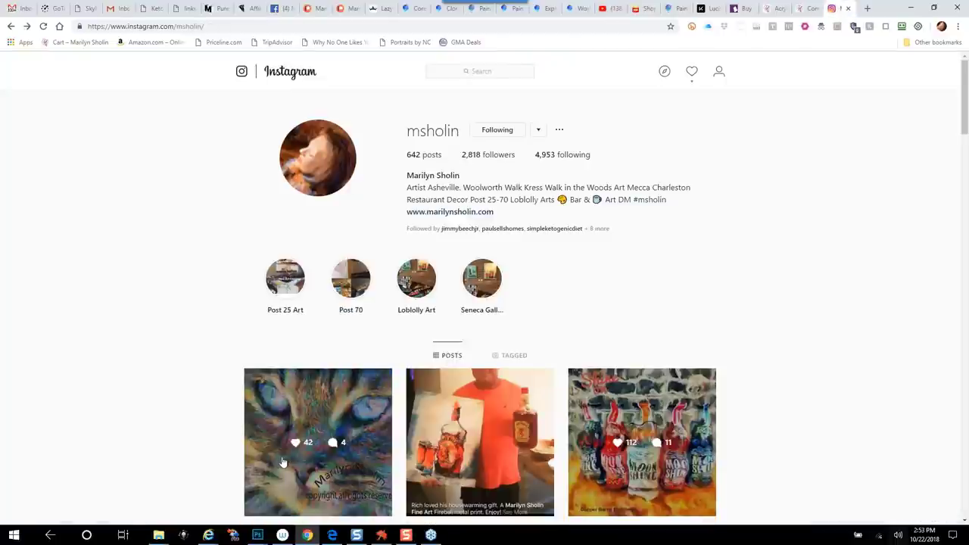
{"action": "left_click", "coordinate": [380, 477]}
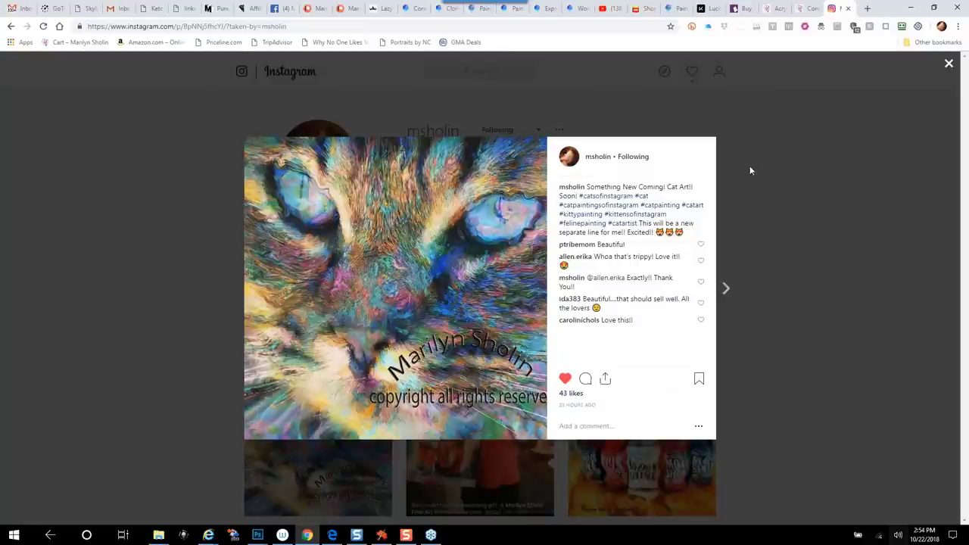
{"action": "left_click", "coordinate": [382, 534]}
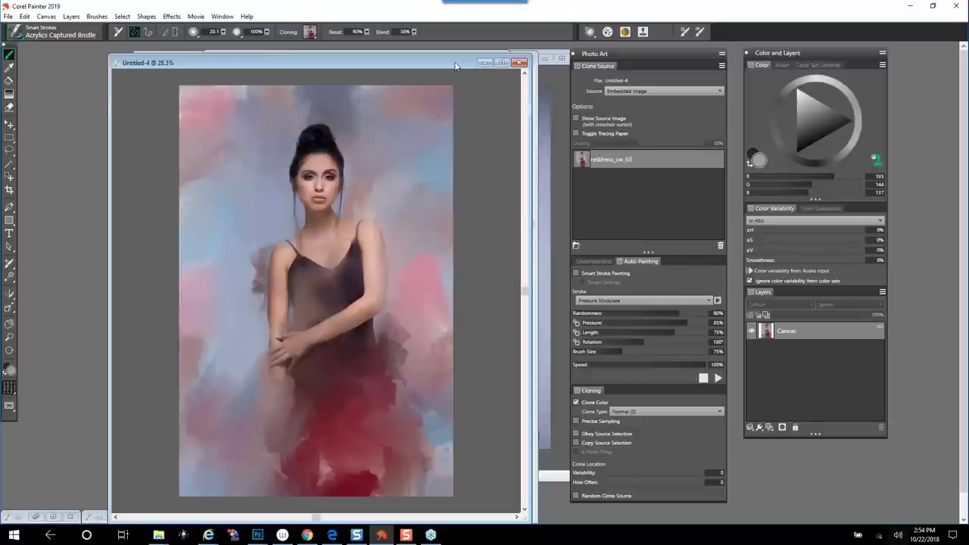
{"action": "left_click_drag", "start_coordinate": [458, 61], "coordinate": [473, 49]}
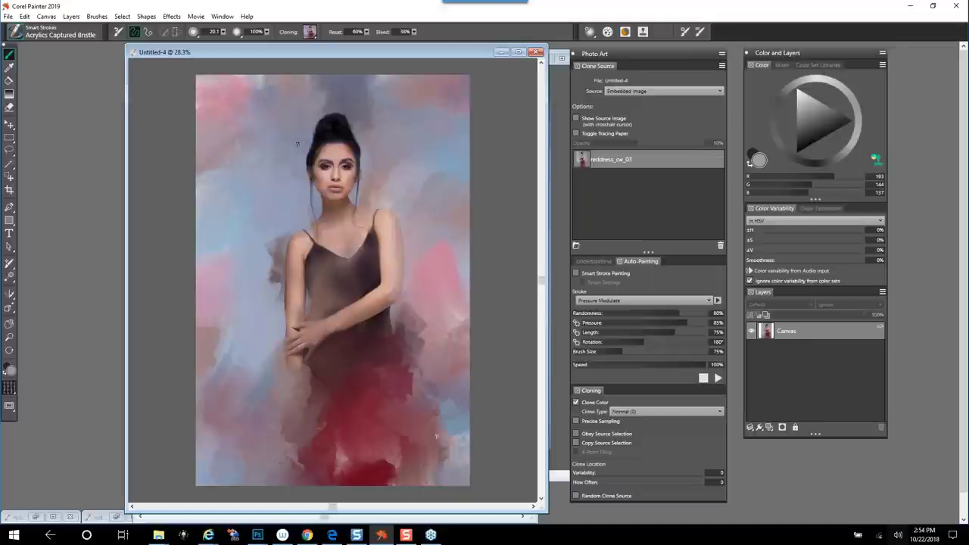
- Switch to the browser, open the artist's website home page and examine its art process, latest artwork, tutorials, workshops and blog sections
{"action": "left_click", "coordinate": [310, 536]}
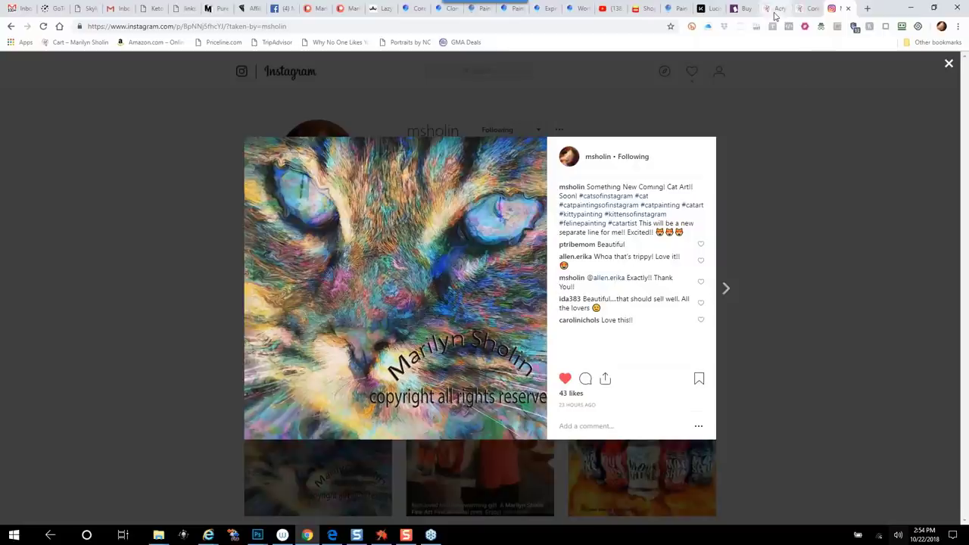
{"action": "left_click", "coordinate": [774, 14]}
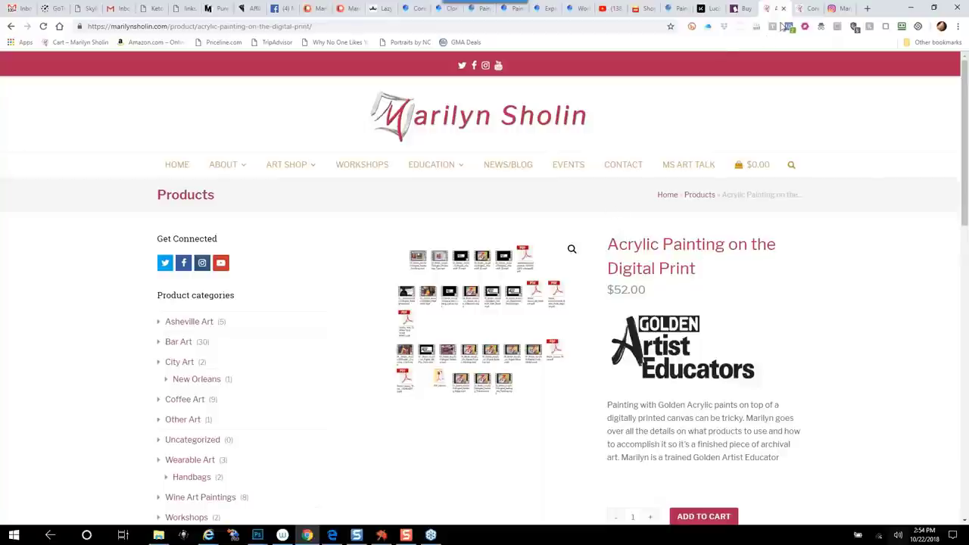
{"action": "left_click", "coordinate": [175, 167]}
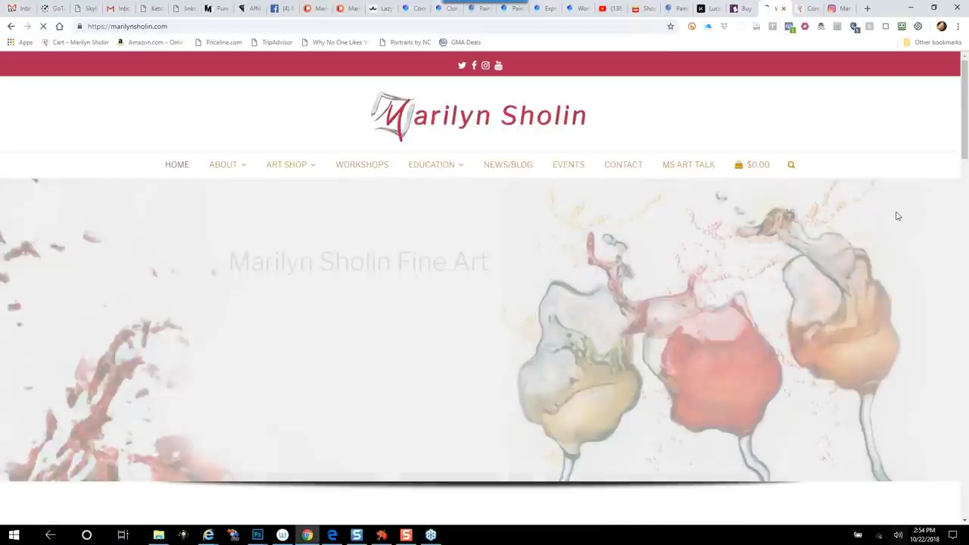
{"action": "scroll", "coordinate": [896, 216], "scroll_direction": "down", "scroll_amount": 5}
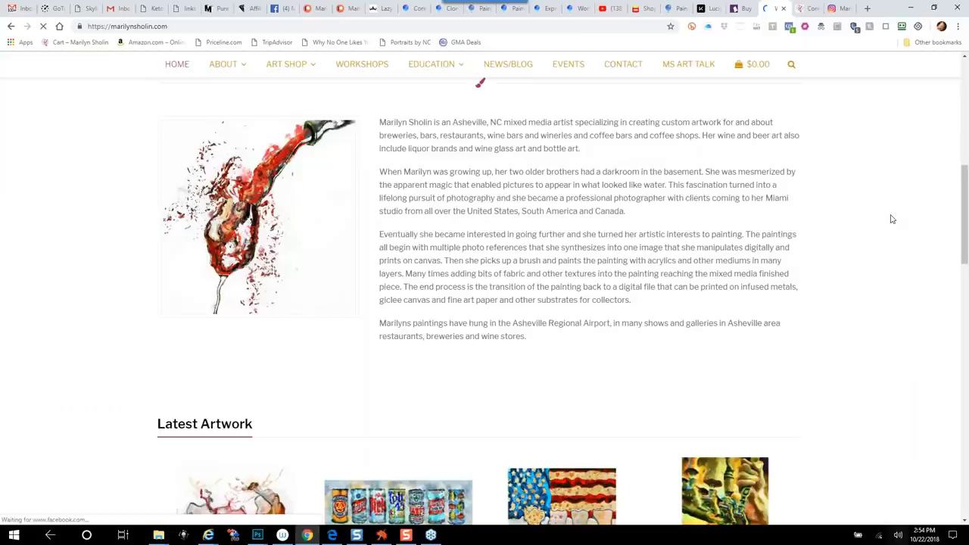
{"action": "scroll", "coordinate": [890, 219], "scroll_direction": "down", "scroll_amount": 10}
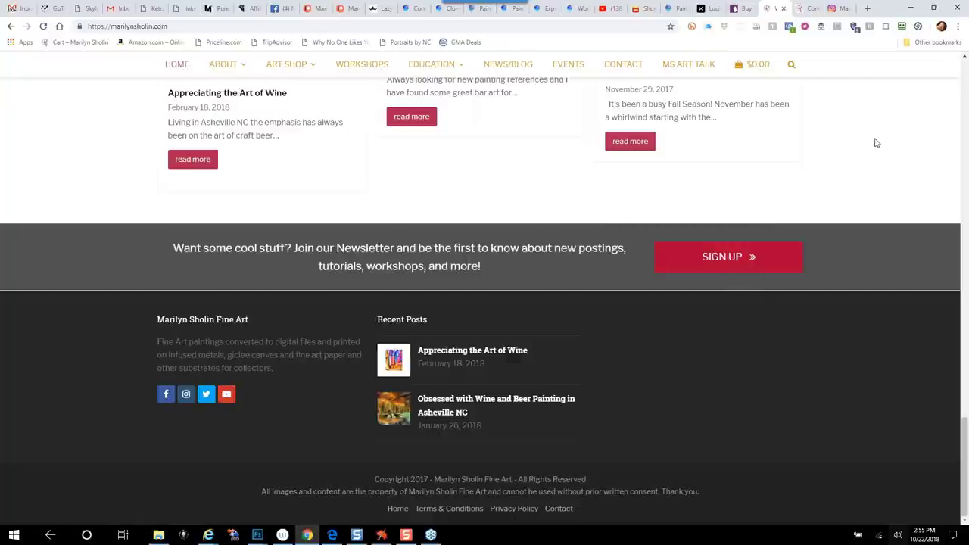
{"action": "scroll", "coordinate": [876, 142], "scroll_direction": "up", "scroll_amount": 10}
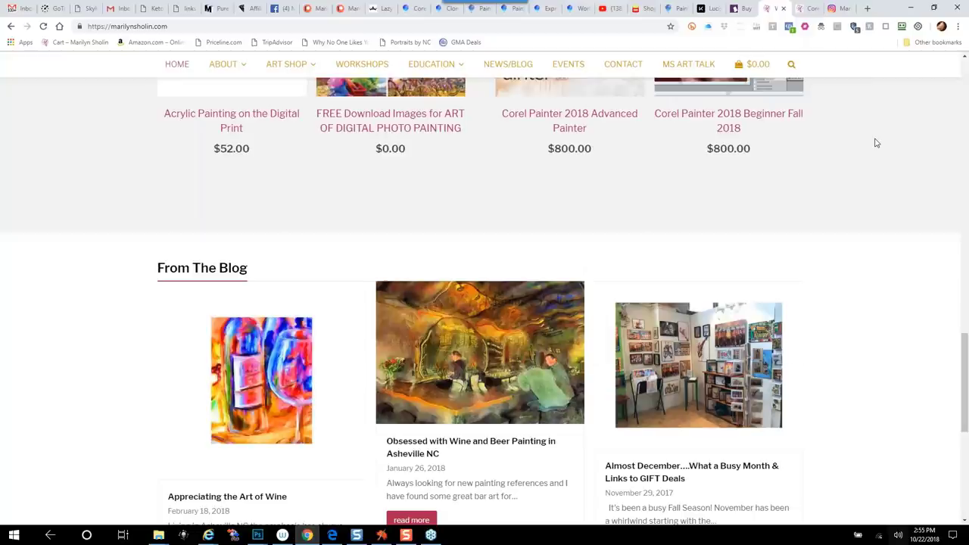
{"action": "scroll", "coordinate": [876, 142], "scroll_direction": "up", "scroll_amount": 5}
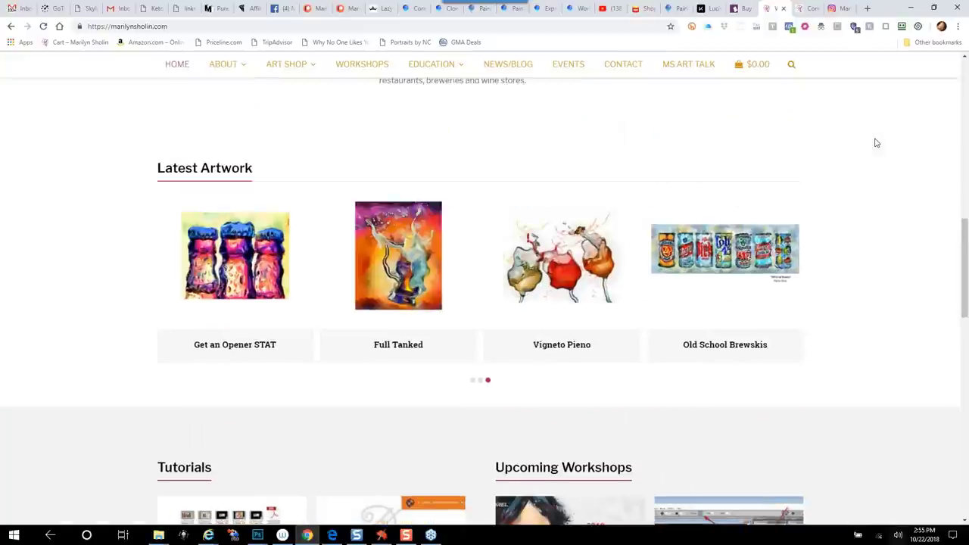
{"action": "scroll", "coordinate": [876, 143], "scroll_direction": "up", "scroll_amount": 5}
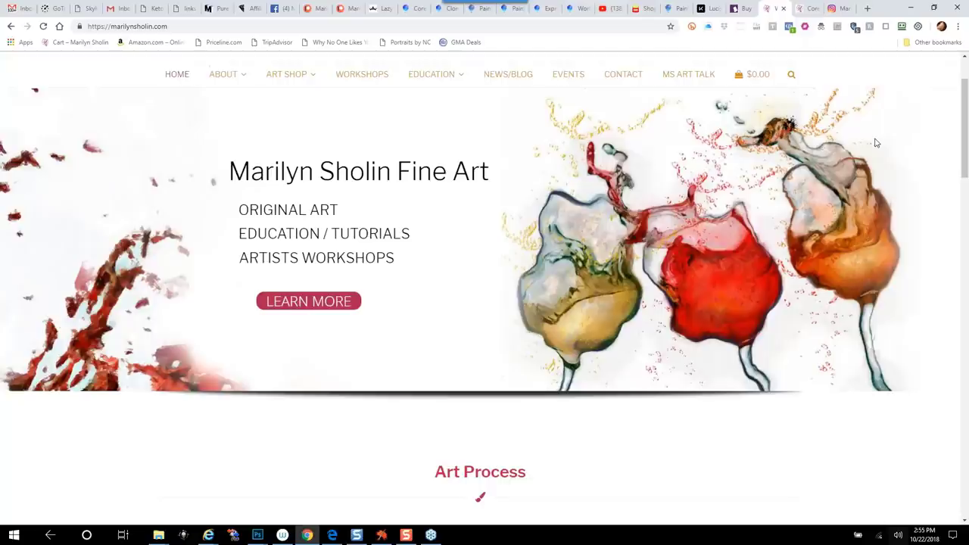
{"action": "scroll", "coordinate": [876, 142], "scroll_direction": "up", "scroll_amount": 2}
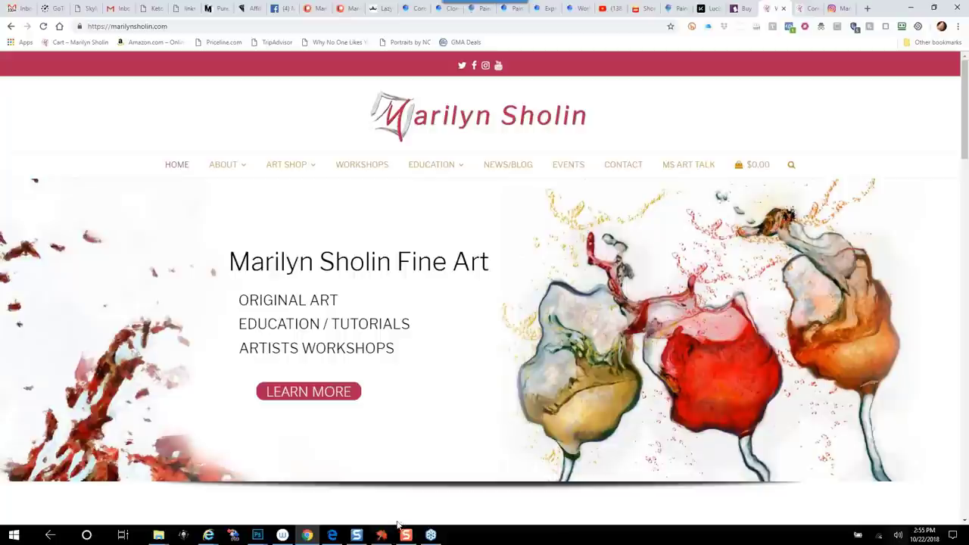
- Return to Corel Painter and move the Untitled-4 portrait window slightly lower in the workspace
{"action": "mouse_move", "coordinate": [384, 538]}
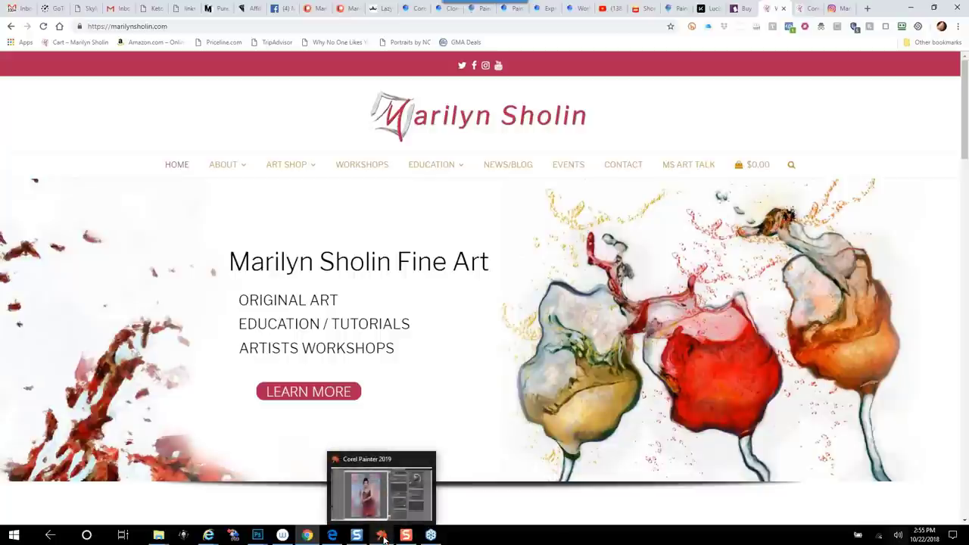
{"action": "left_click", "coordinate": [384, 538]}
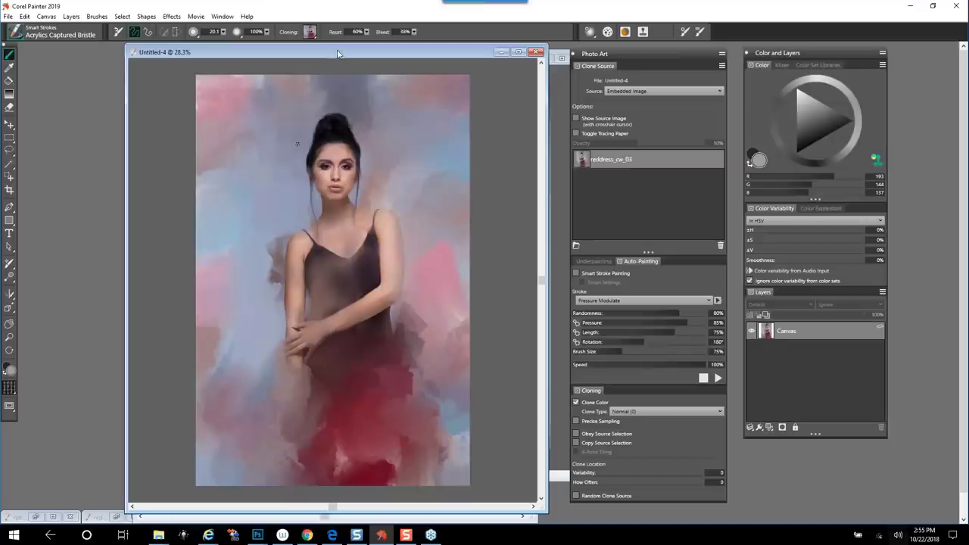
{"action": "mouse_move", "coordinate": [326, 53]}
{"action": "left_mouse_down"}
{"action": "mouse_move", "coordinate": [285, 60]}
{"action": "mouse_move", "coordinate": [342, 59]}
{"action": "left_mouse_up"}
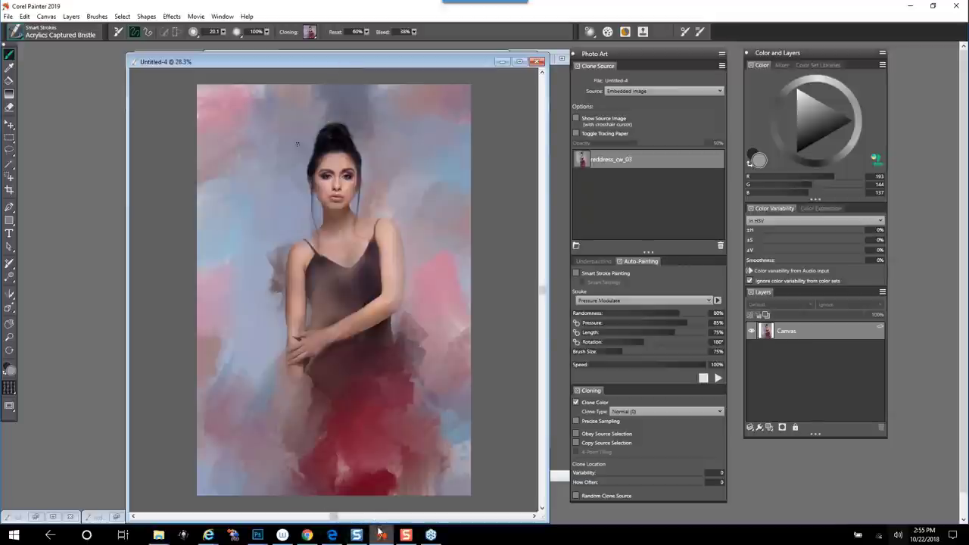
- Switch to the browser, open the artist's Patreon posts page and examine the Elegant Portrait brush category post and membership tiers
{"action": "mouse_move", "coordinate": [309, 535]}
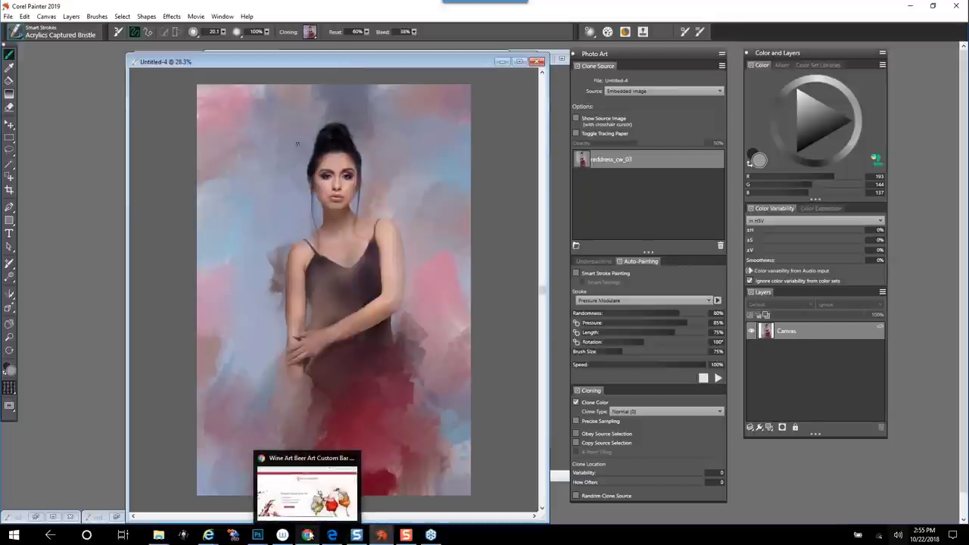
{"action": "left_click", "coordinate": [308, 535]}
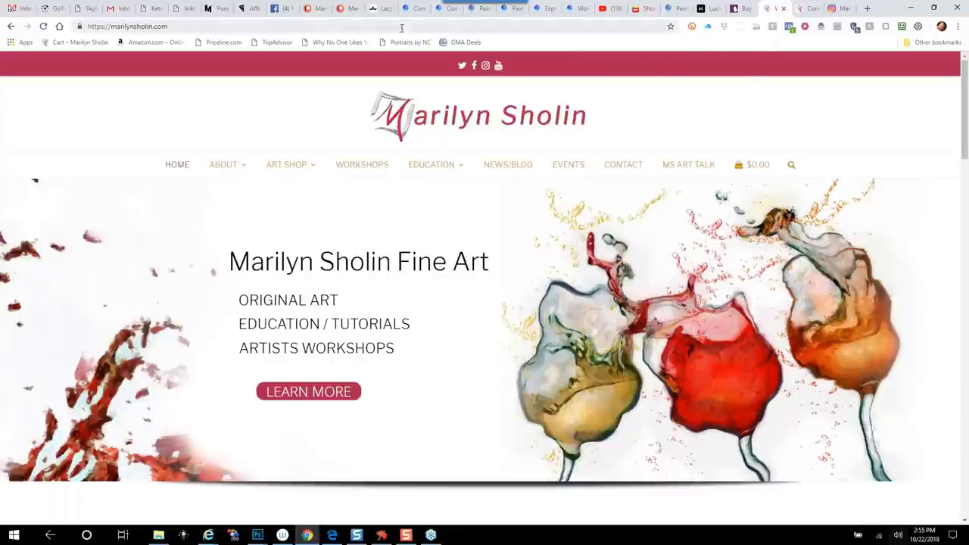
{"action": "left_click", "coordinate": [340, 9]}
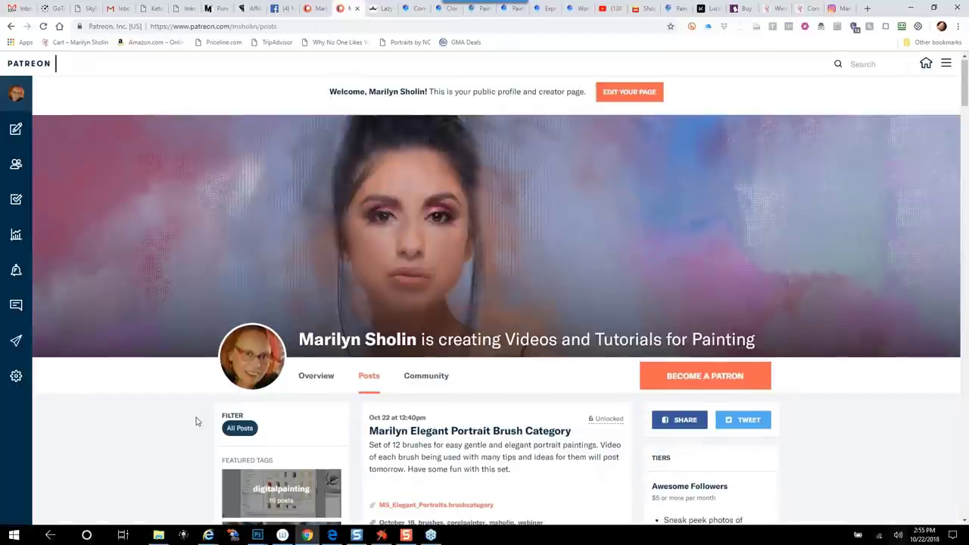
{"action": "scroll", "coordinate": [195, 422], "scroll_direction": "down", "scroll_amount": 3}
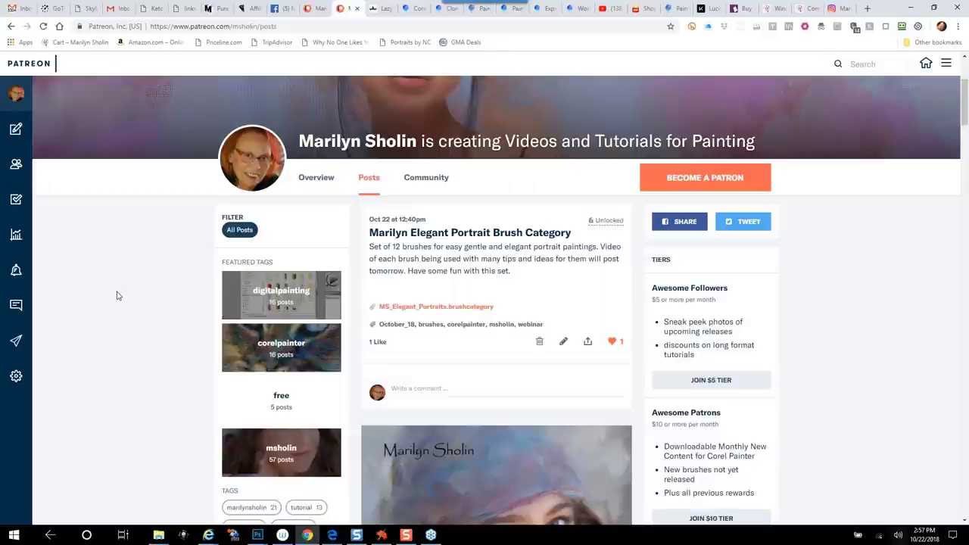
{"action": "scroll", "coordinate": [843, 262], "scroll_direction": "down", "scroll_amount": 1}
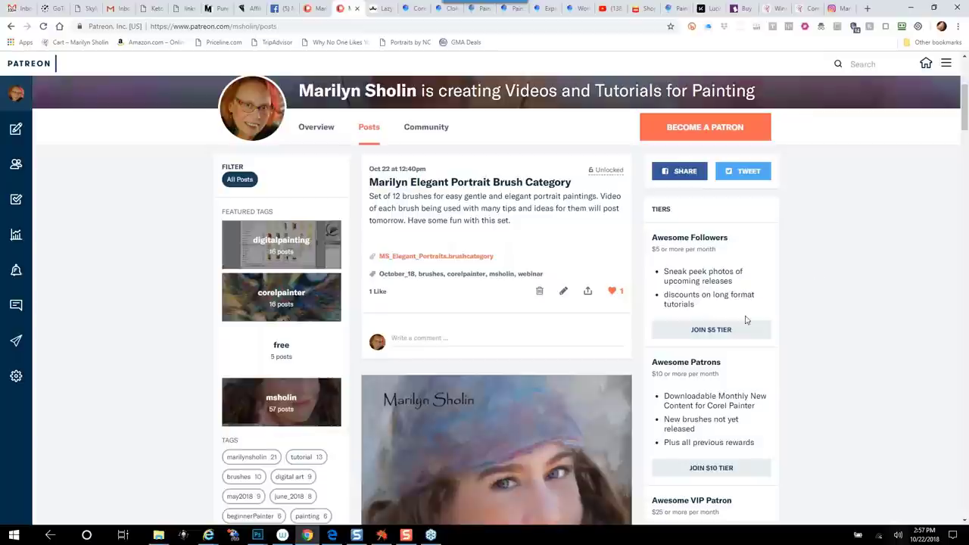
- Return to Corel Painter and shift the Untitled-4 portrait window slightly to the left in the workspace
{"action": "left_click", "coordinate": [381, 536]}
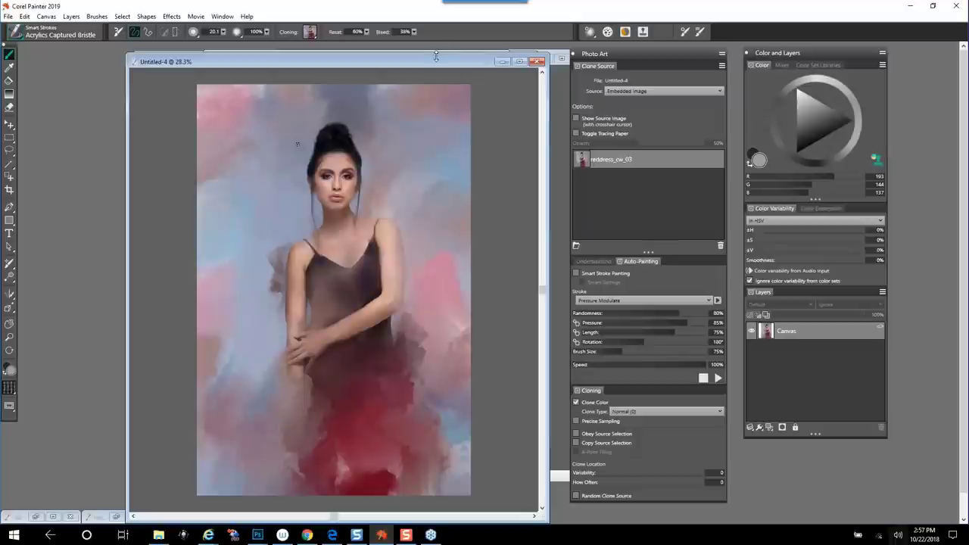
{"action": "mouse_move", "coordinate": [436, 57]}
{"action": "left_mouse_down"}
{"action": "mouse_move", "coordinate": [406, 53]}
{"action": "mouse_move", "coordinate": [429, 52]}
{"action": "mouse_move", "coordinate": [431, 62]}
{"action": "left_mouse_up"}
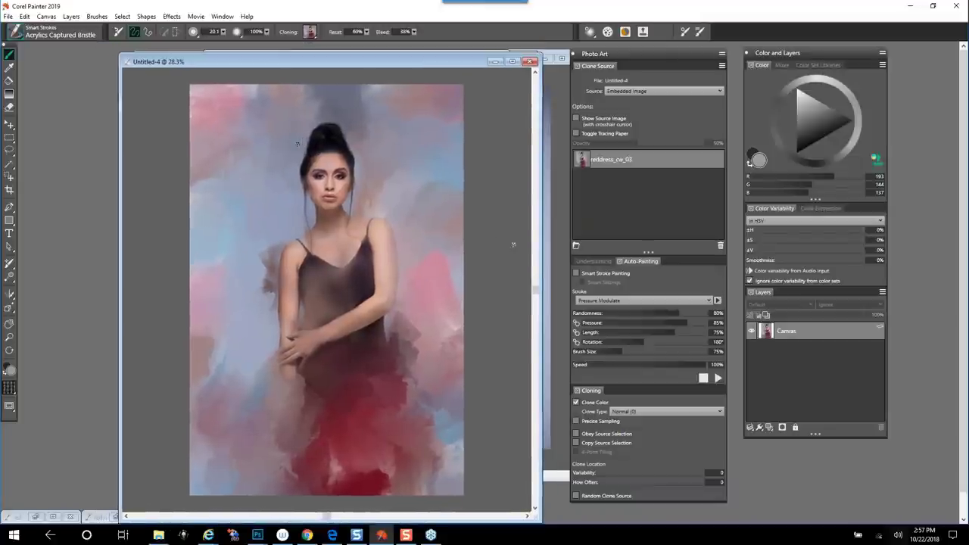